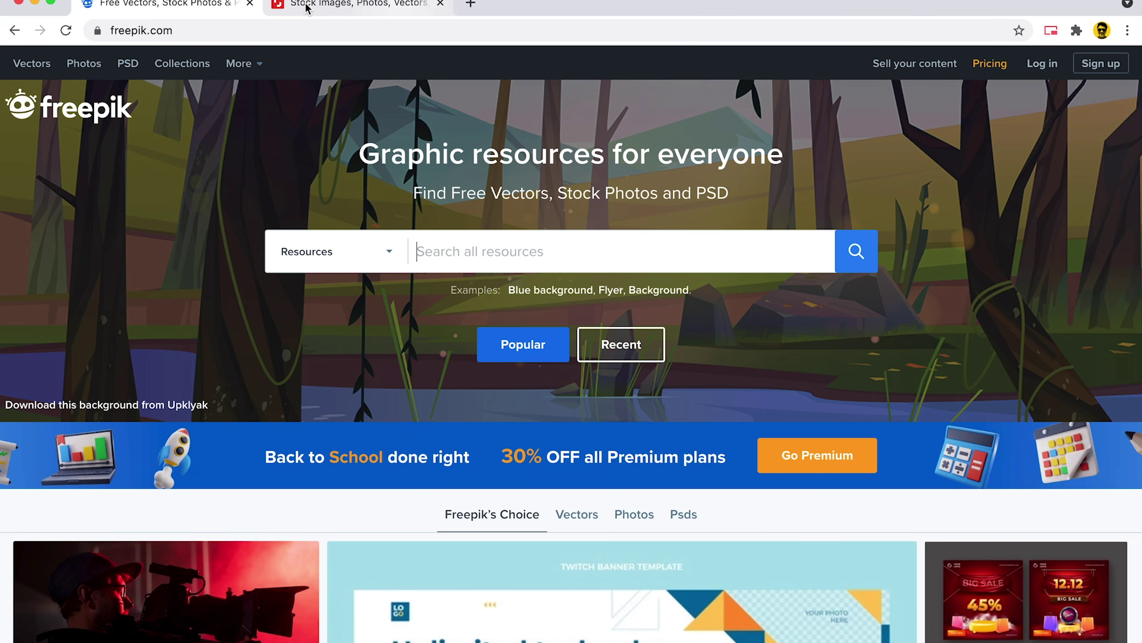
# Step: Search Freepik for 'homepage design' resources filtered to PSD files only
pyautogui.hotkey('ctrl', 'Tab')
pyautogui.hotkey('ctrl', 'Tab')
pyautogui.write('hom')
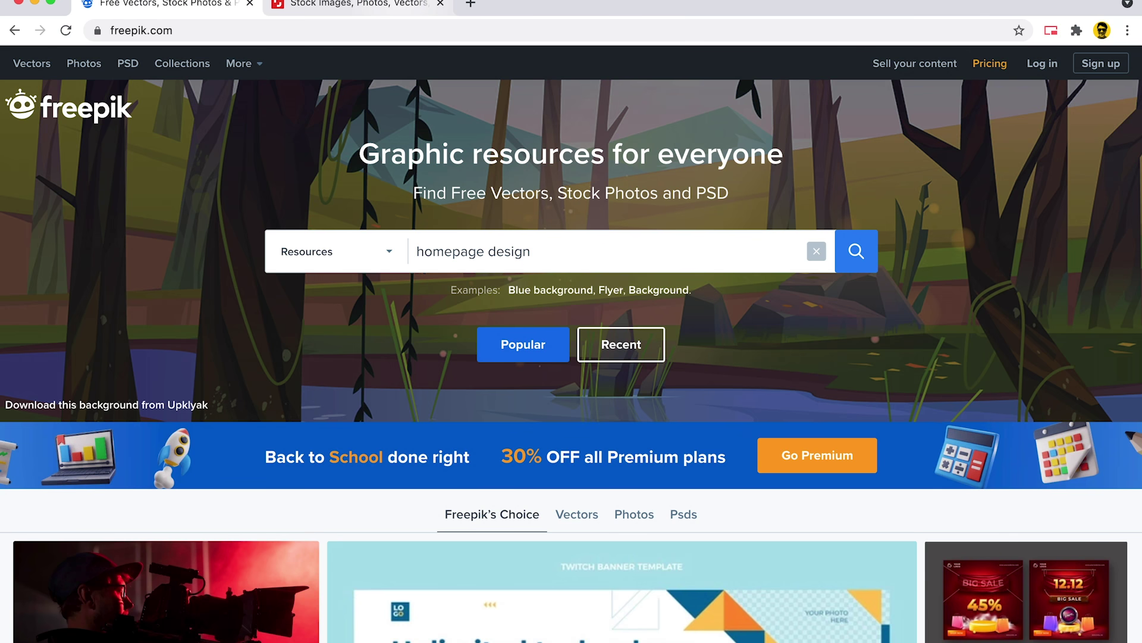
pyautogui.click(366, 269)
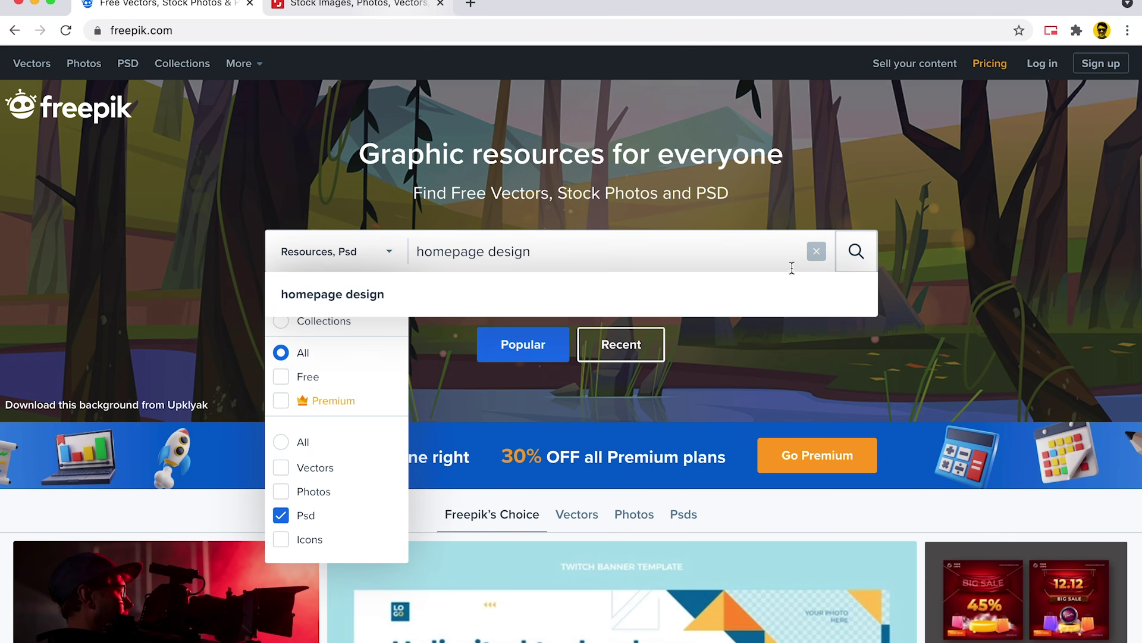
pyautogui.click(856, 251)
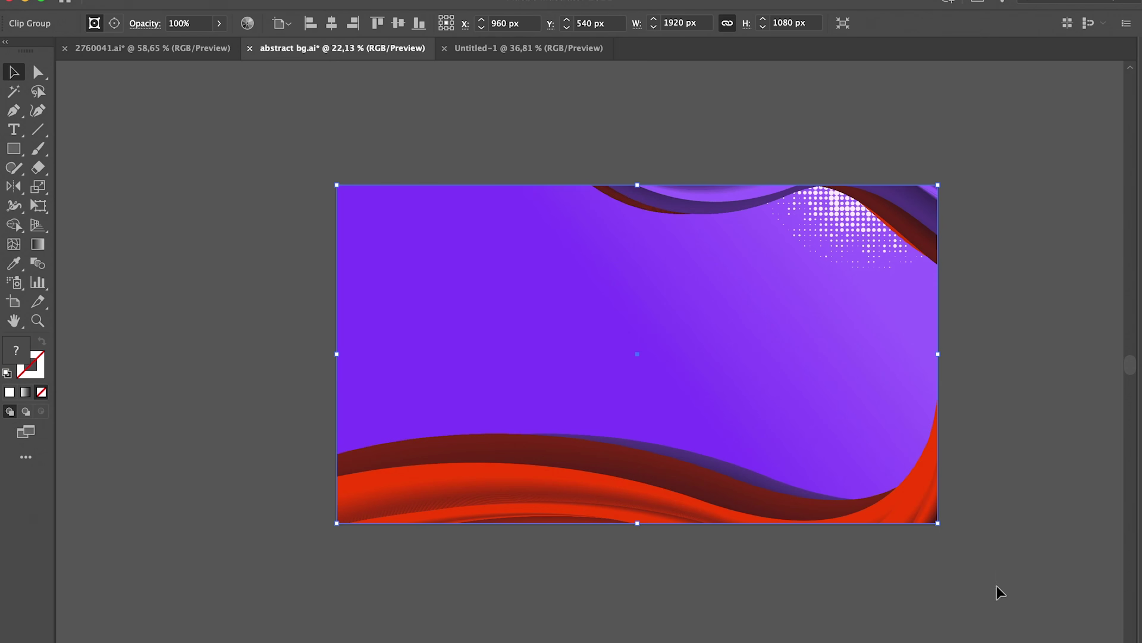
# Step: Paste the purple-red wave background into Untitled-1 and scale it to fill the artboard exactly
pyautogui.click(480, 48)
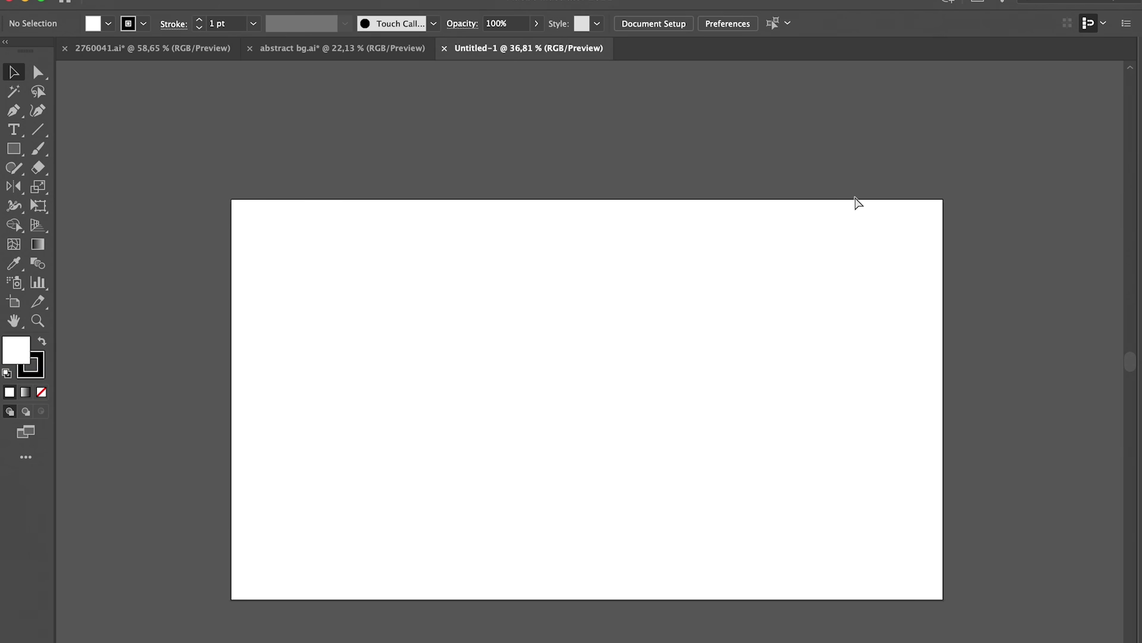
pyautogui.hotkey('ctrl', 'v')
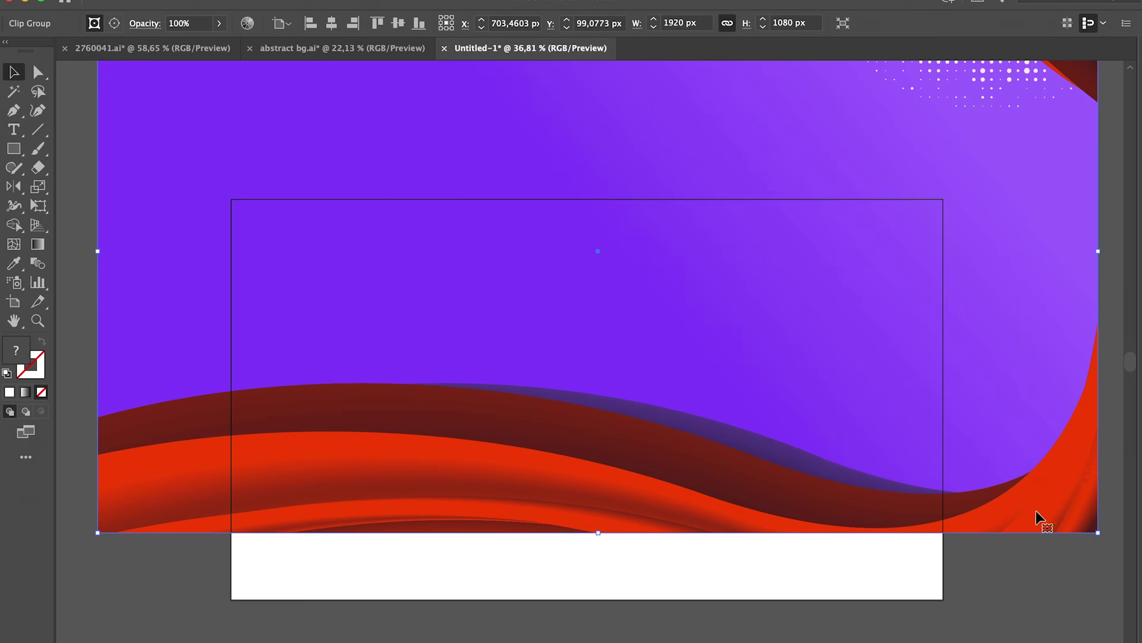
pyautogui.moveTo(1059, 517); pyautogui.dragTo(961, 447)
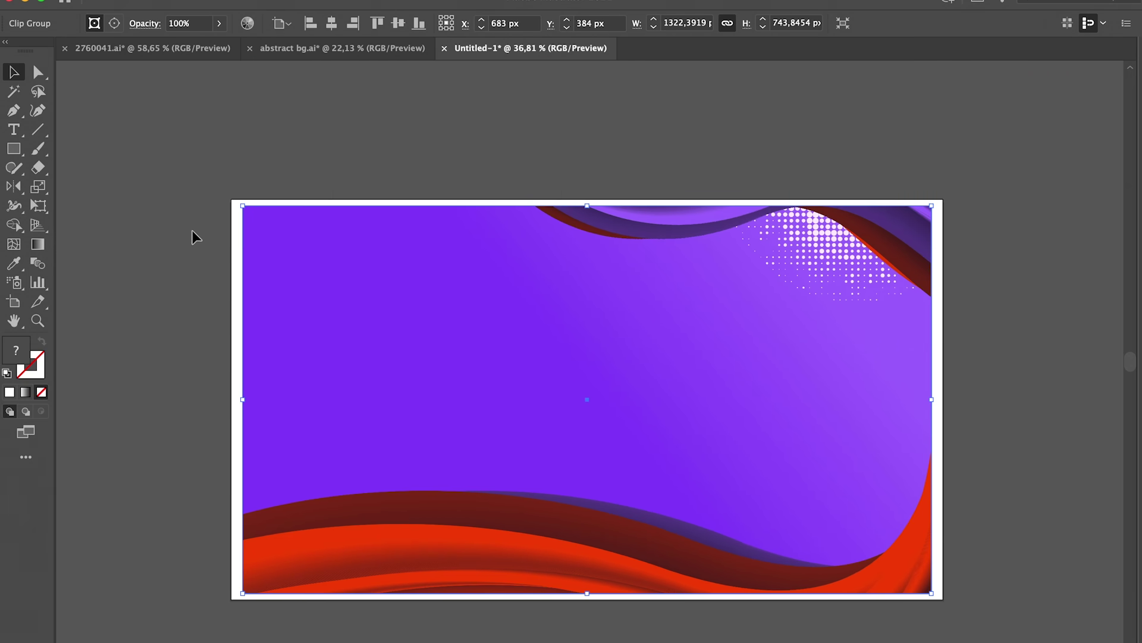
pyautogui.moveTo(932, 208); pyautogui.dragTo(950, 203)
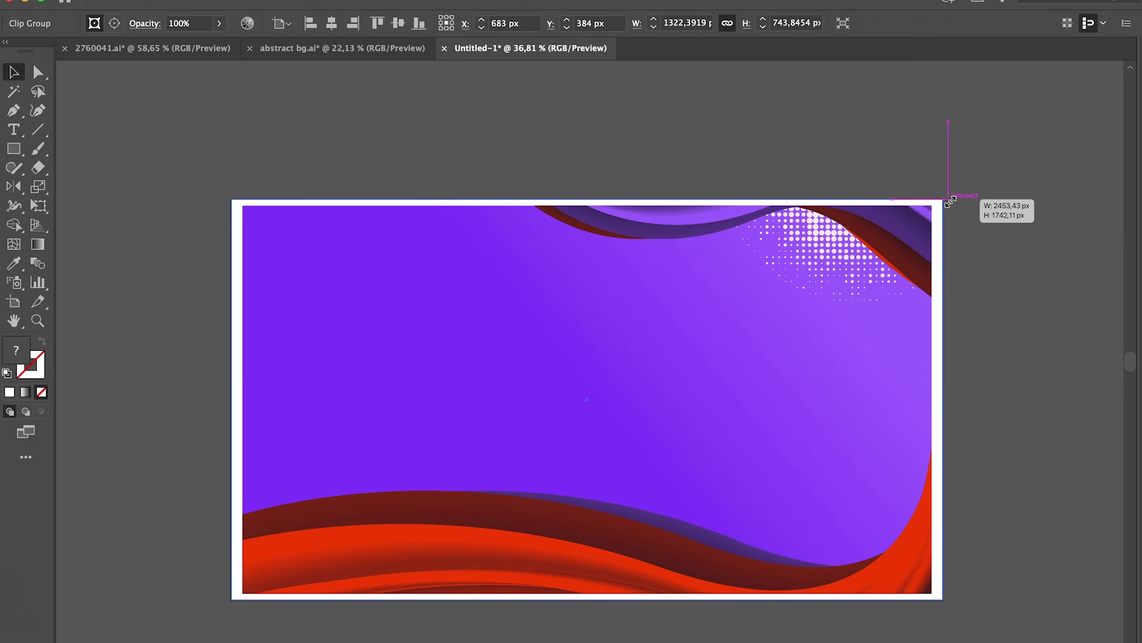
pyautogui.moveTo(1028, 254); pyautogui.dragTo(1028, 254)
pyautogui.click(1030, 258)
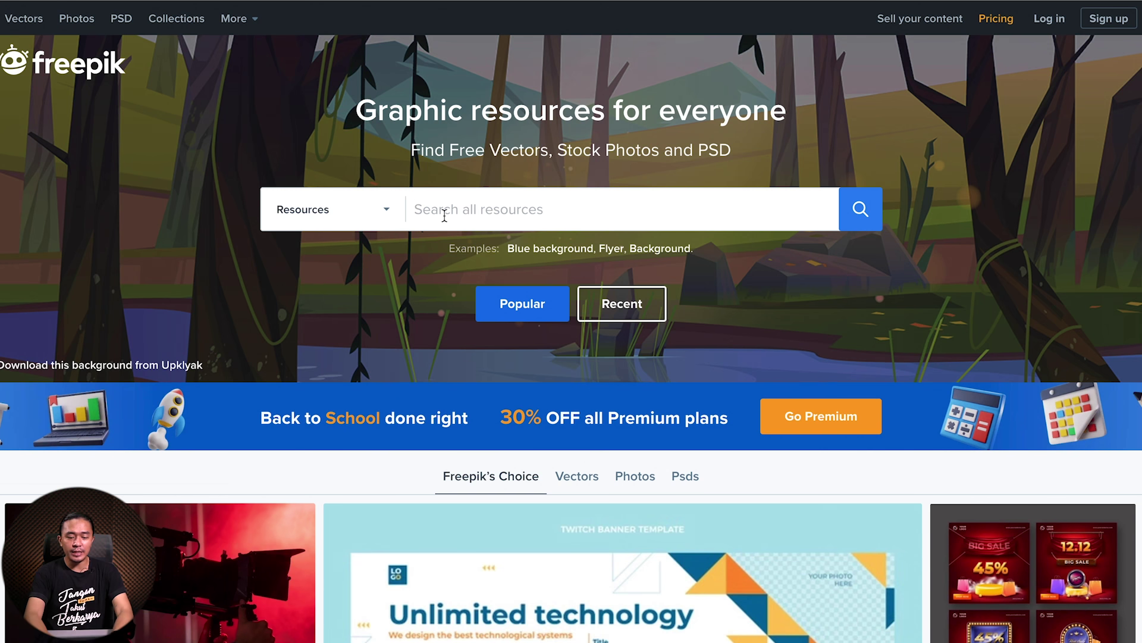
# Step: Run a PSD-filtered 'homepage design' search and browse the results
pyautogui.write('homepage design')
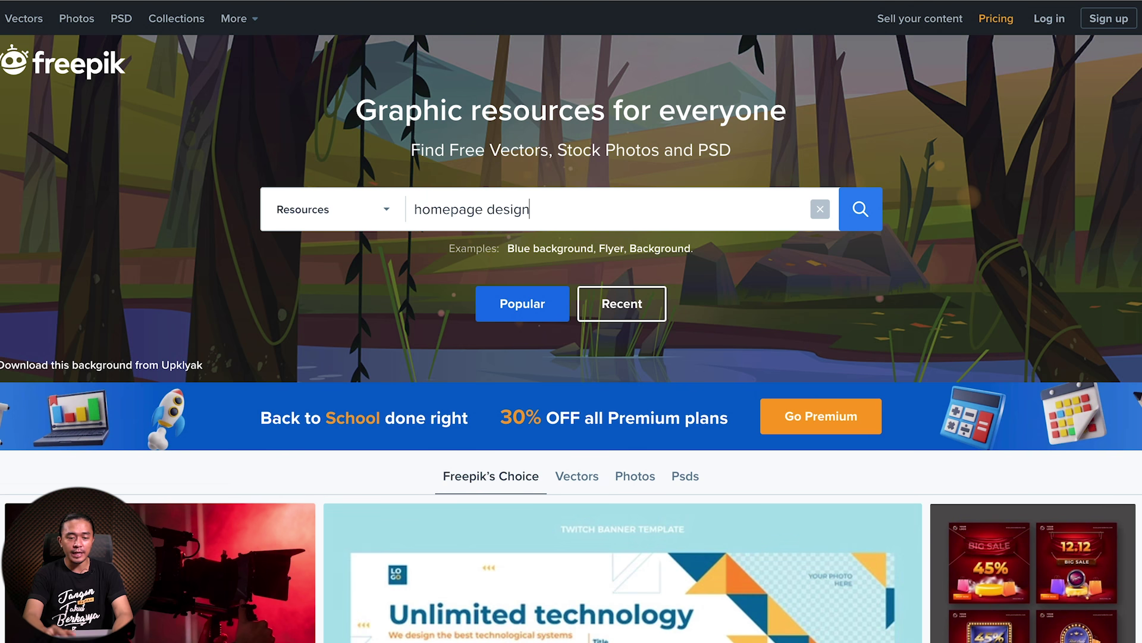
pyautogui.click(364, 220)
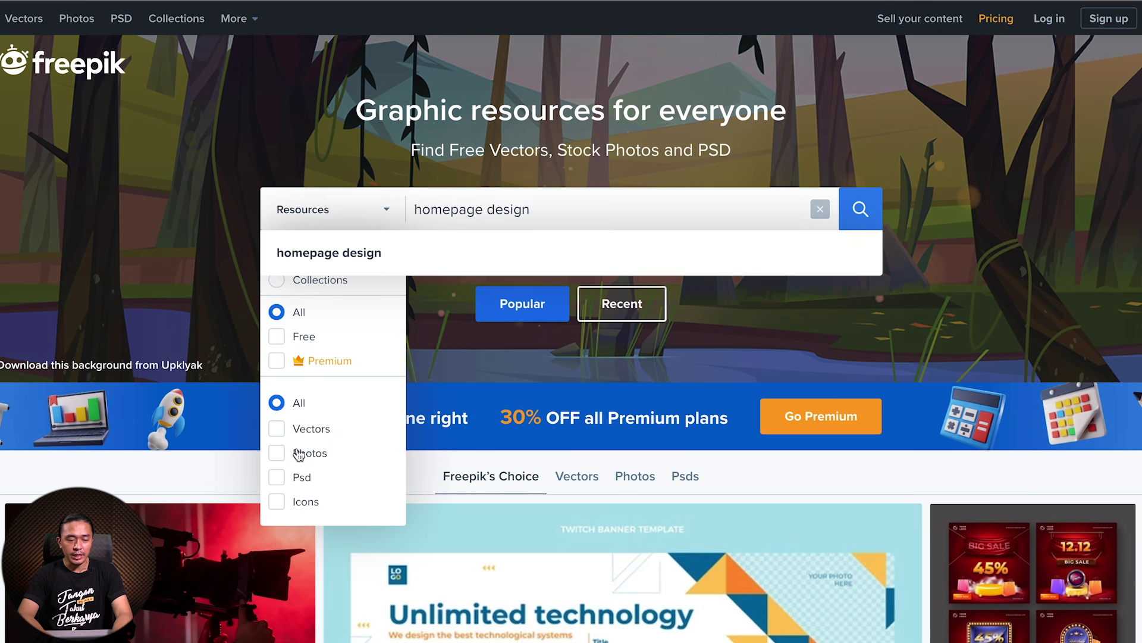
pyautogui.click(283, 484)
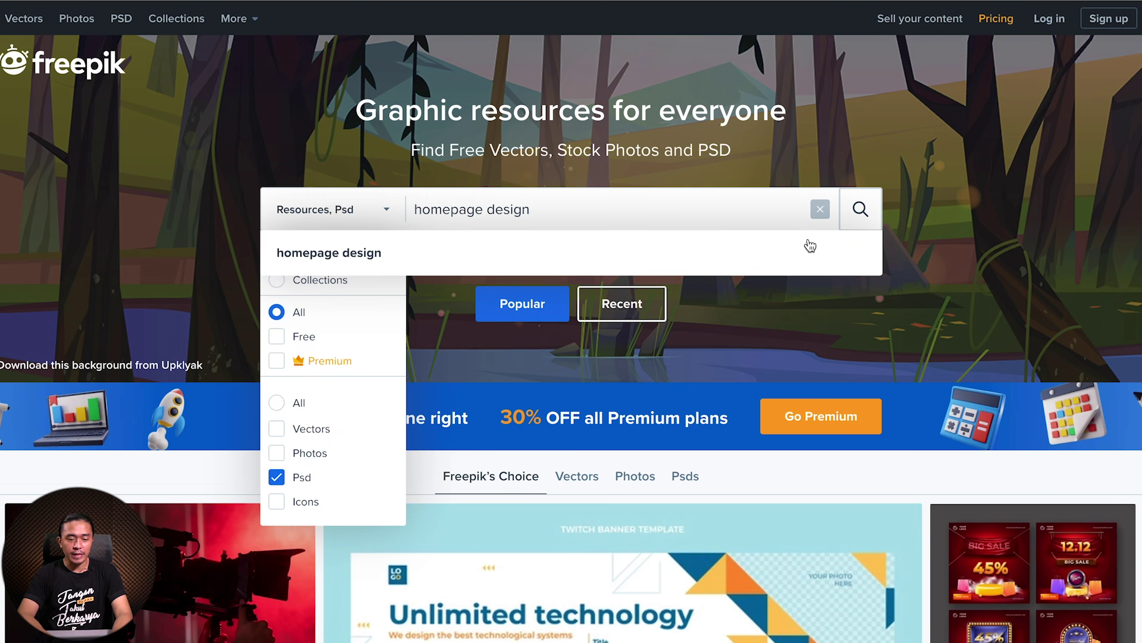
pyautogui.click(860, 211)
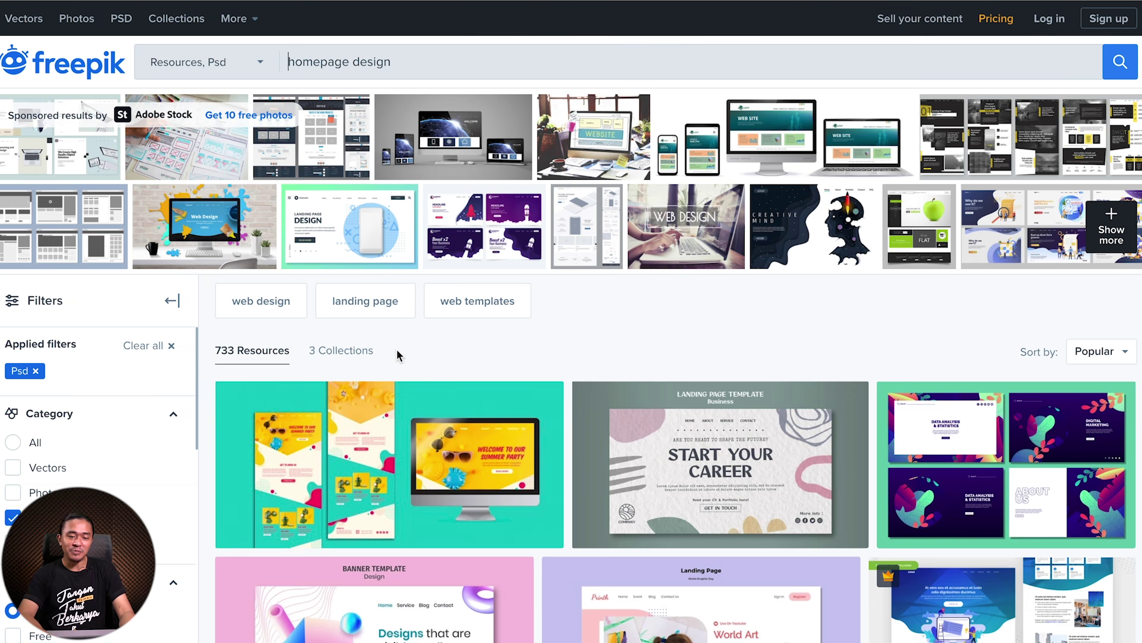
pyautogui.scroll(-1, 397, 354)
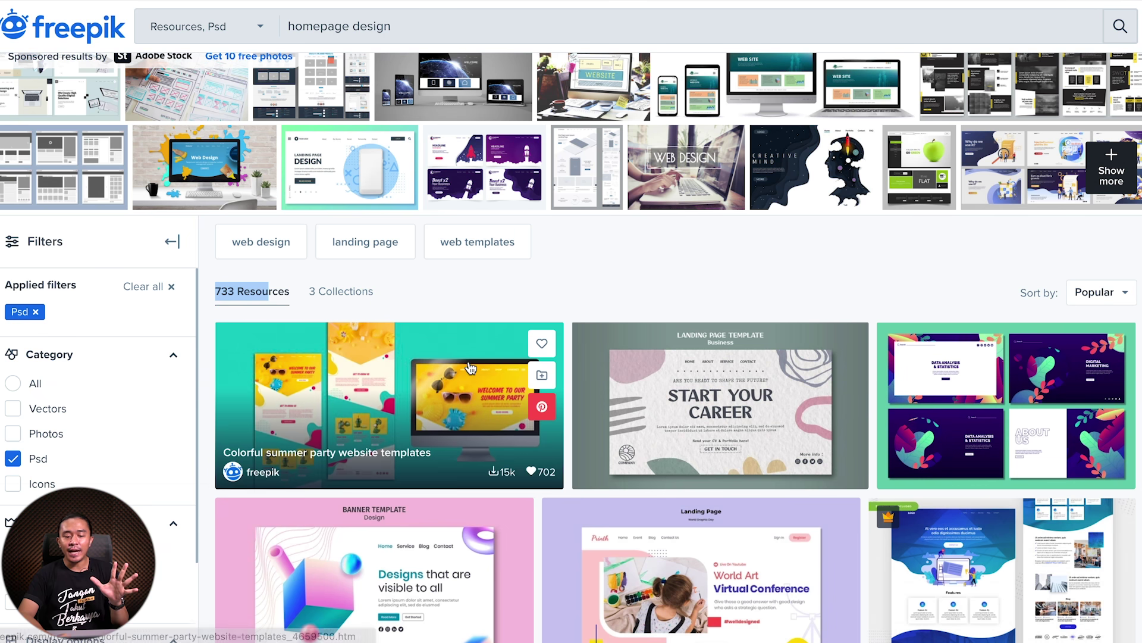
pyautogui.scroll(-3, 471, 381)
pyautogui.scroll(4, 471, 369)
pyautogui.scroll(-1, 471, 369)
pyautogui.scroll(-8, 638, 470)
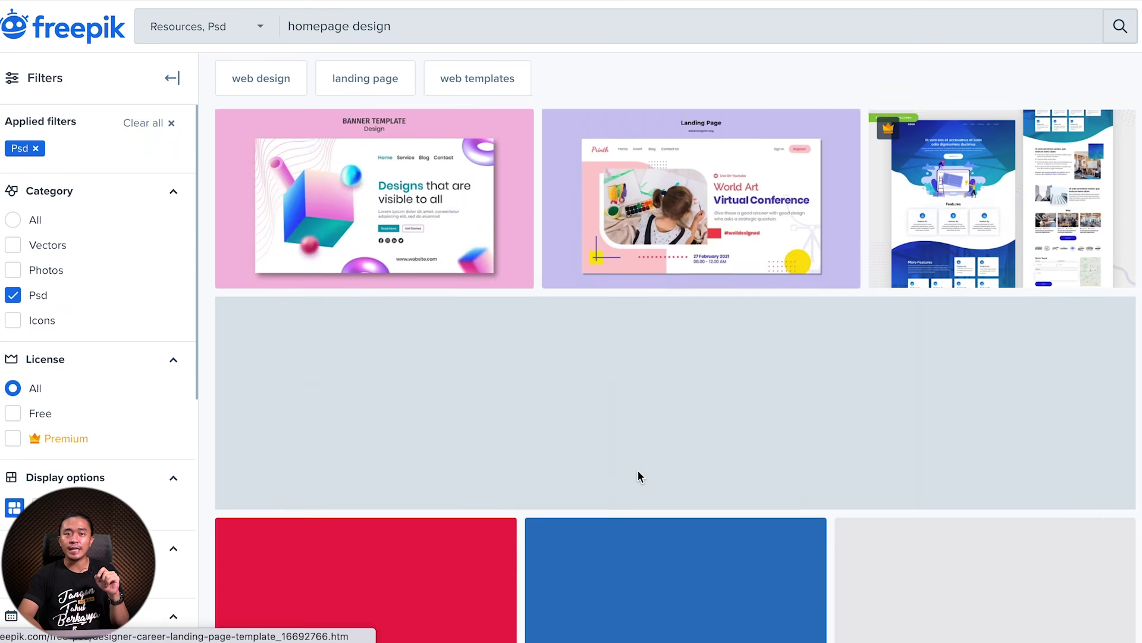
pyautogui.scroll(-3, 638, 470)
pyautogui.scroll(1, 640, 476)
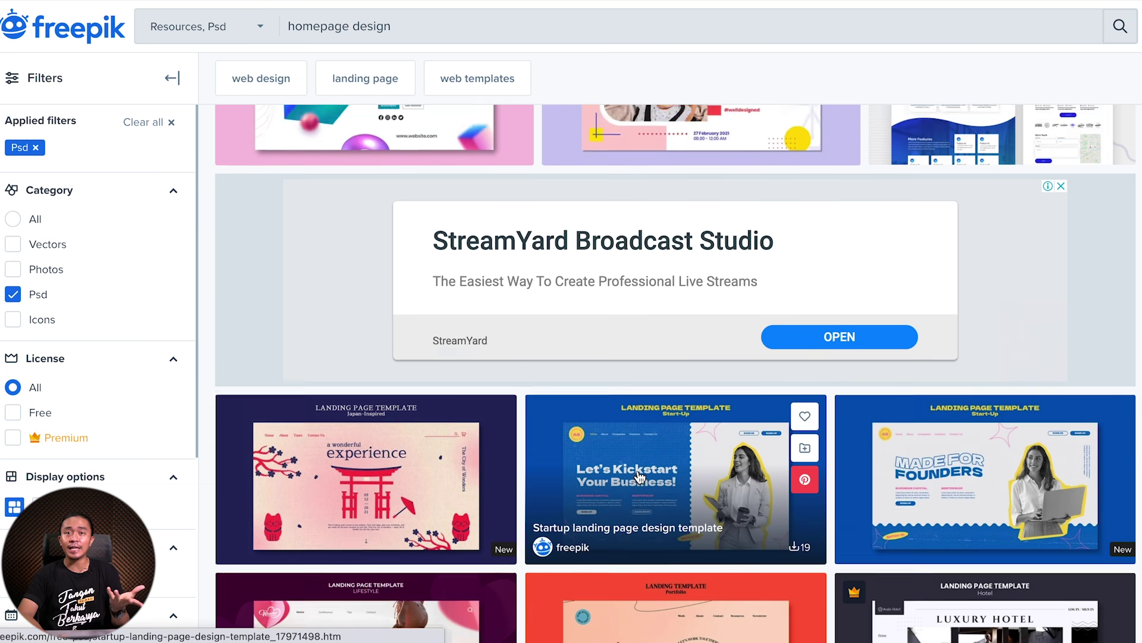
pyautogui.scroll(10, 640, 476)
# Step: Replace the search query with 'logo design' and search again
pyautogui.click(393, 62)
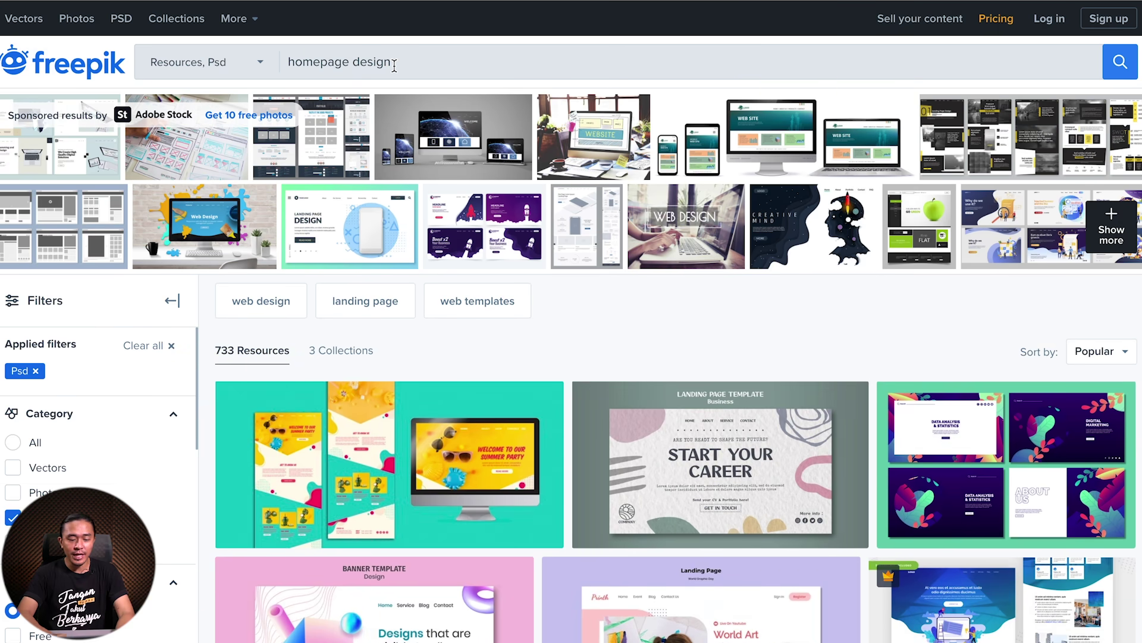
pyautogui.hotkey('ctrl', 'a')
pyautogui.press('BackSpace')
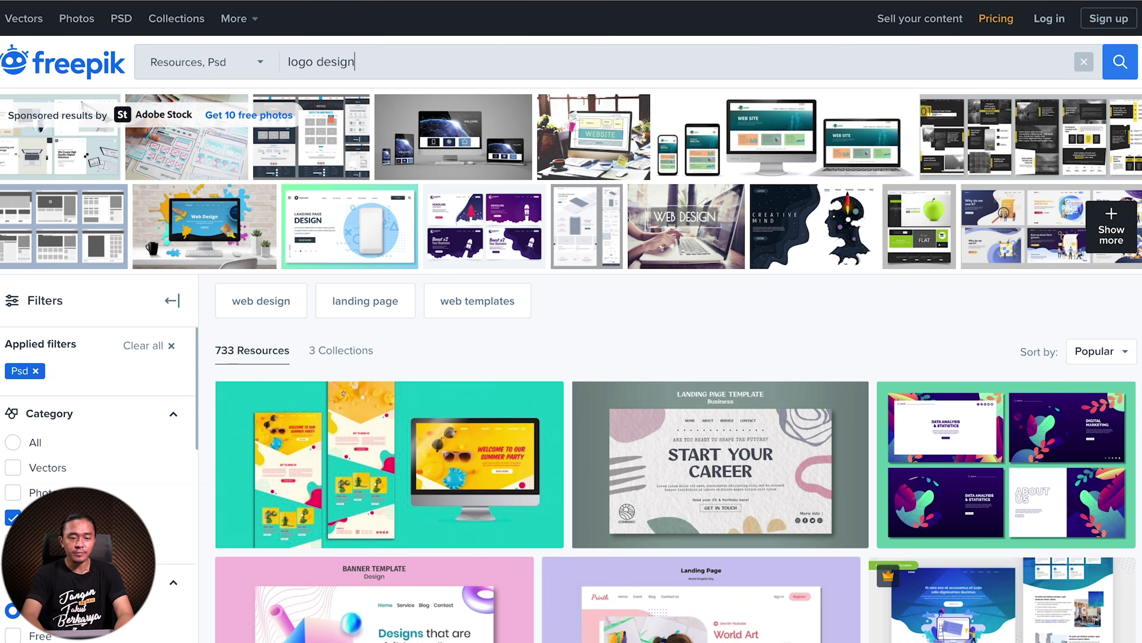
pyautogui.press('Return')
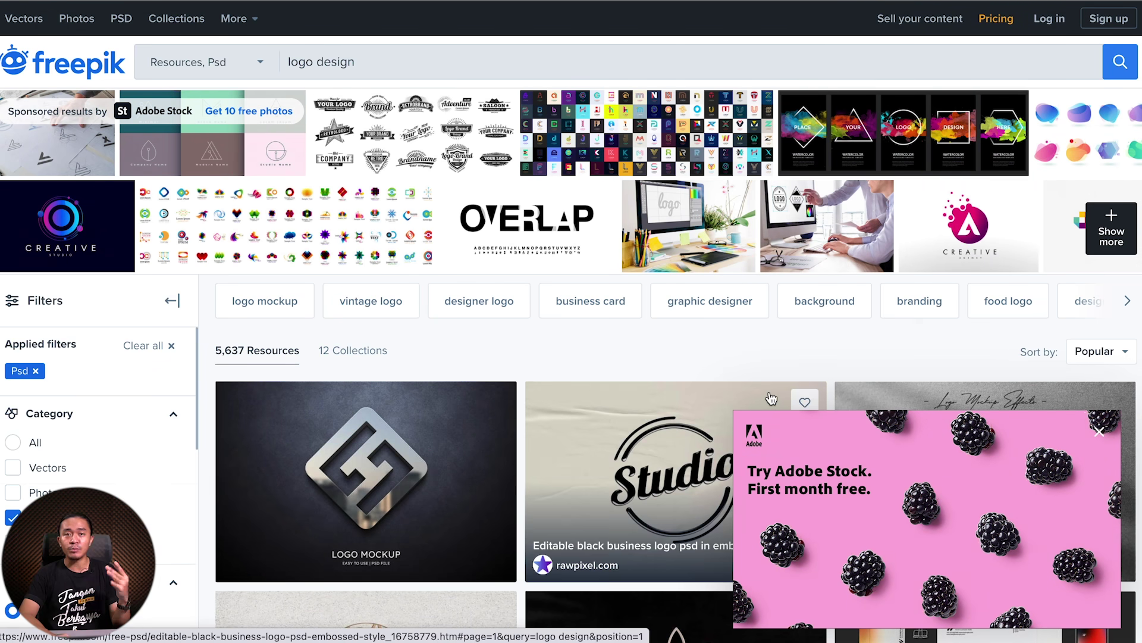
# Step: Switch the logo design results filter from PSD to Vectors
pyautogui.click(196, 72)
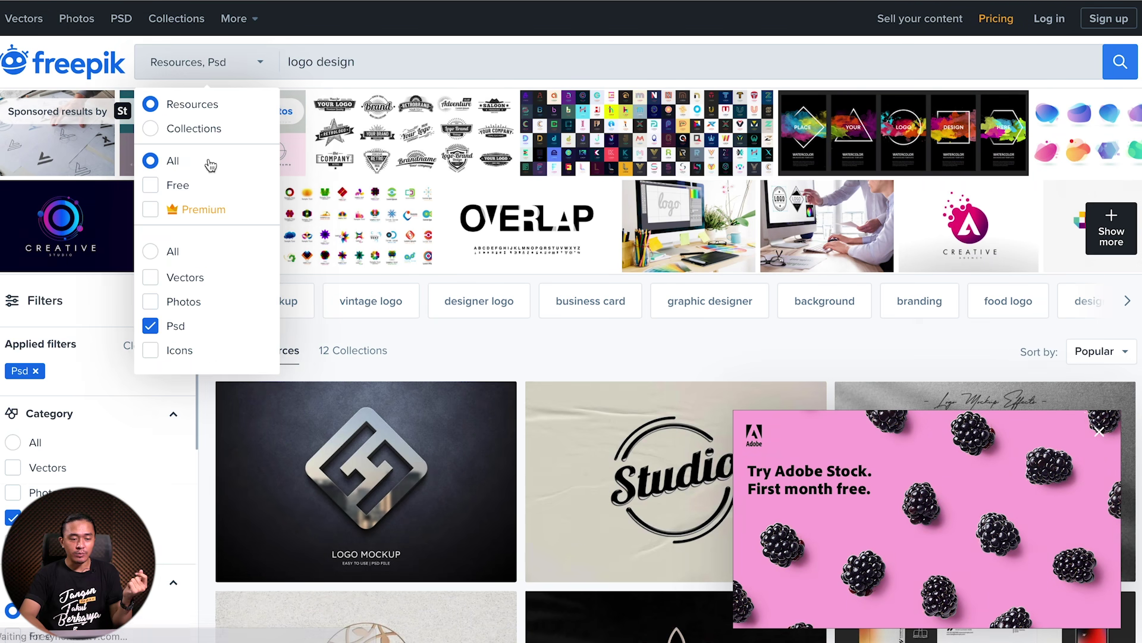
pyautogui.click(152, 327)
pyautogui.click(152, 278)
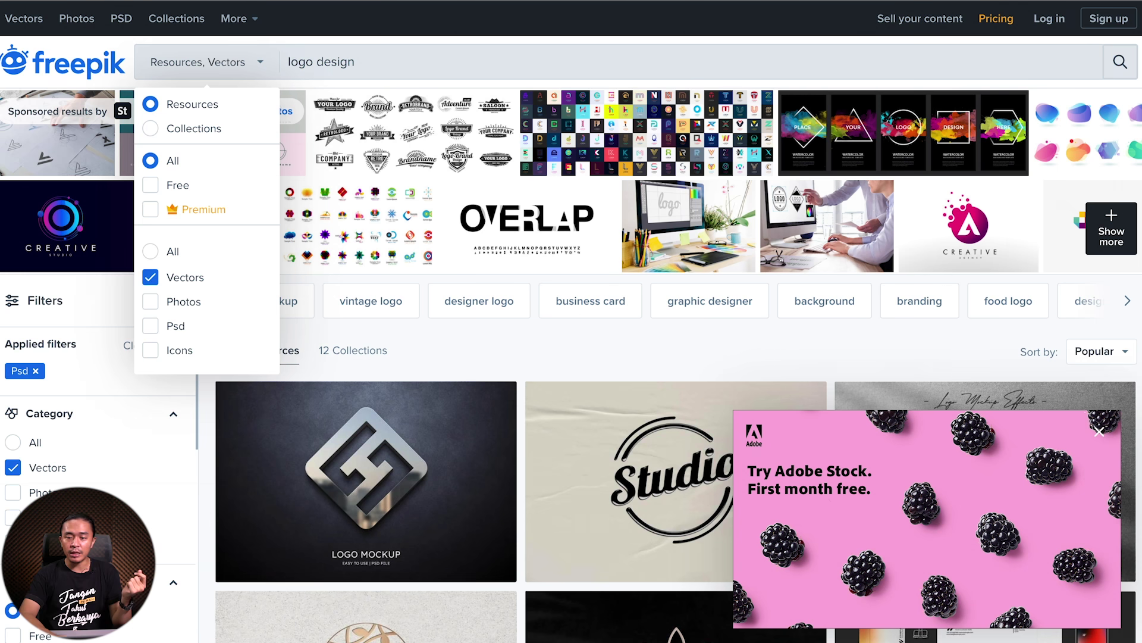
pyautogui.click(1120, 65)
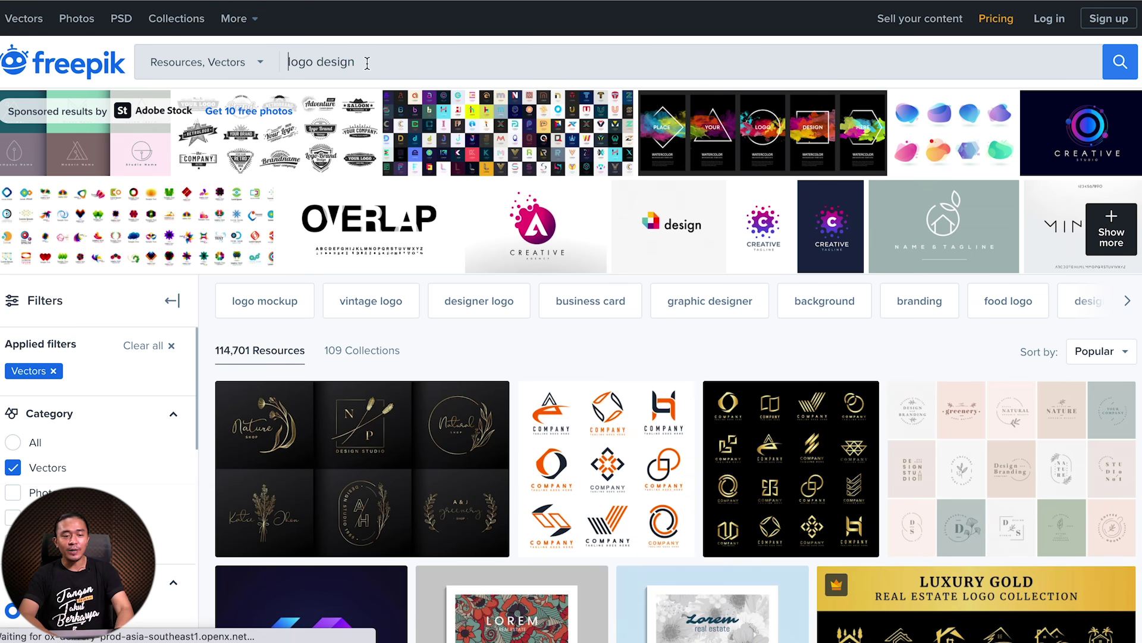
# Step: Search 'homepage design' again with the filter switched back from Vectors to PSD
pyautogui.hotkey('ctrl', 'a')
pyautogui.write('homepa')
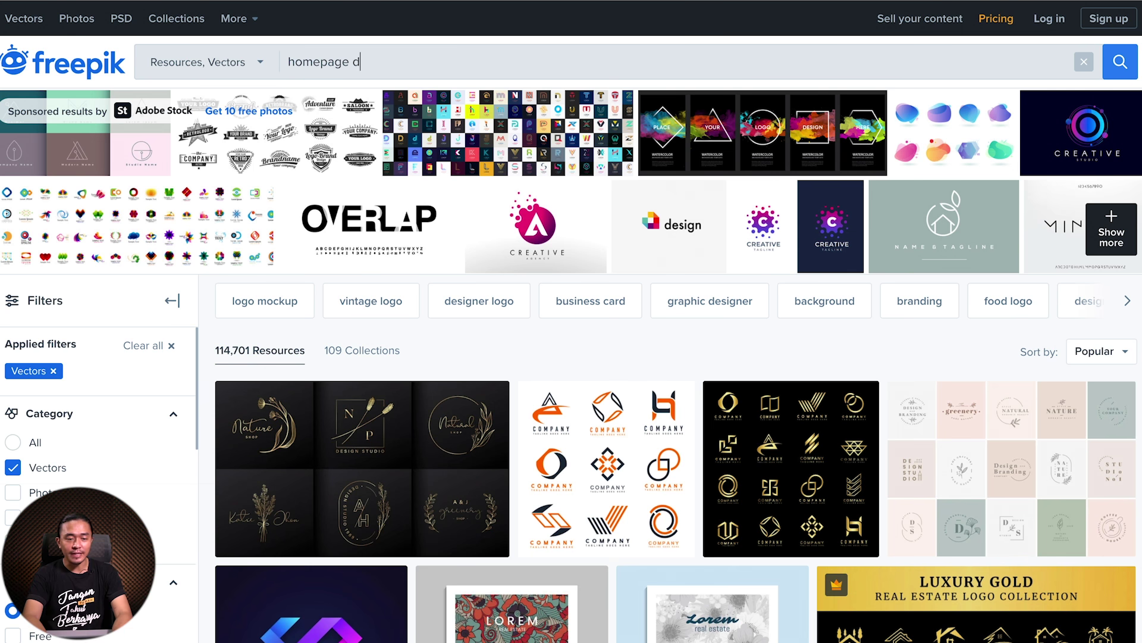
pyautogui.click(218, 58)
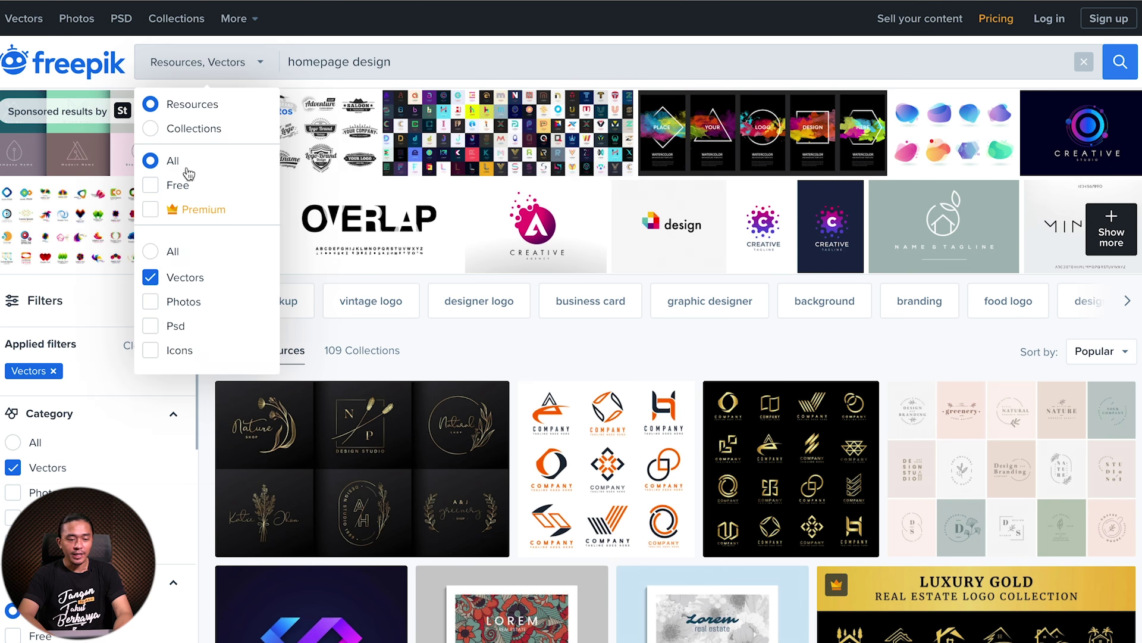
pyautogui.click(151, 326)
pyautogui.click(150, 277)
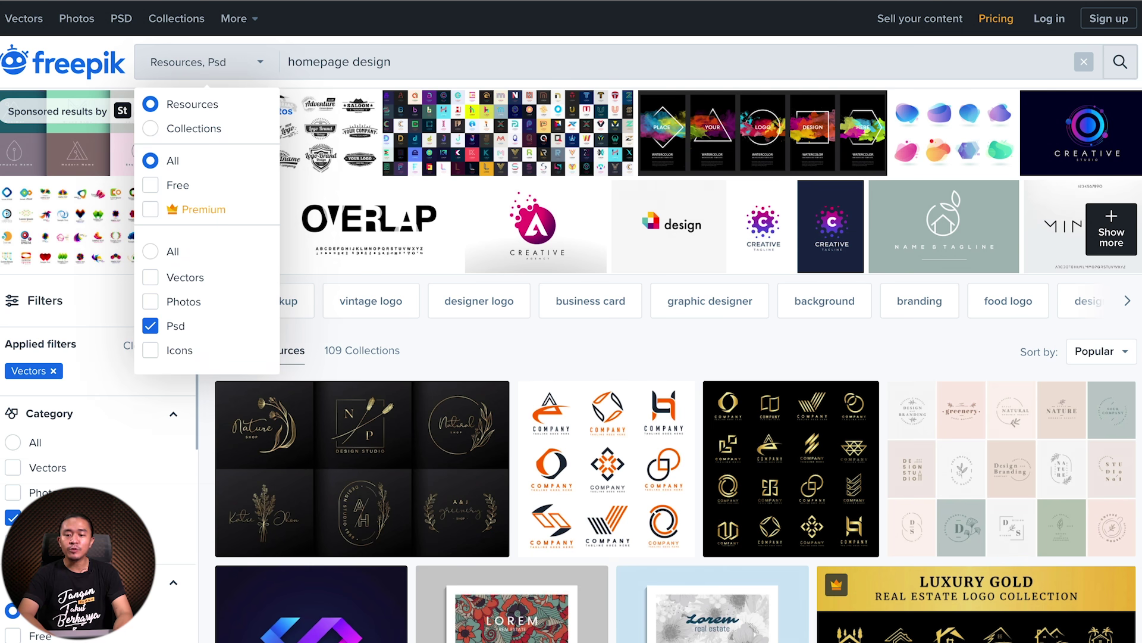
pyautogui.click(1122, 63)
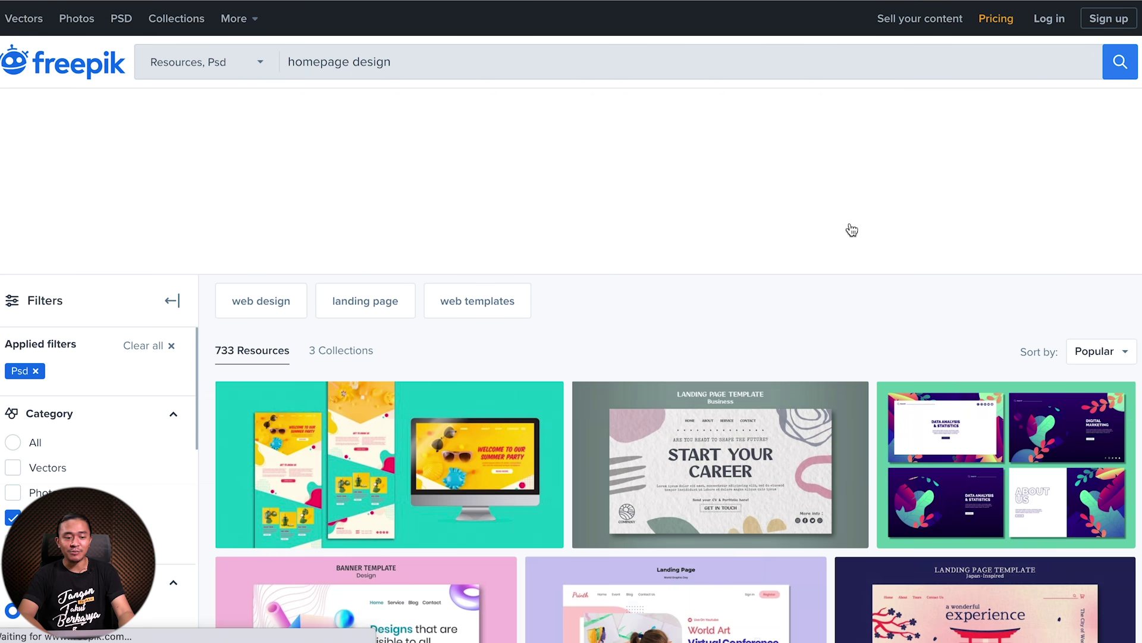
pyautogui.scroll(-5, 1122, 364)
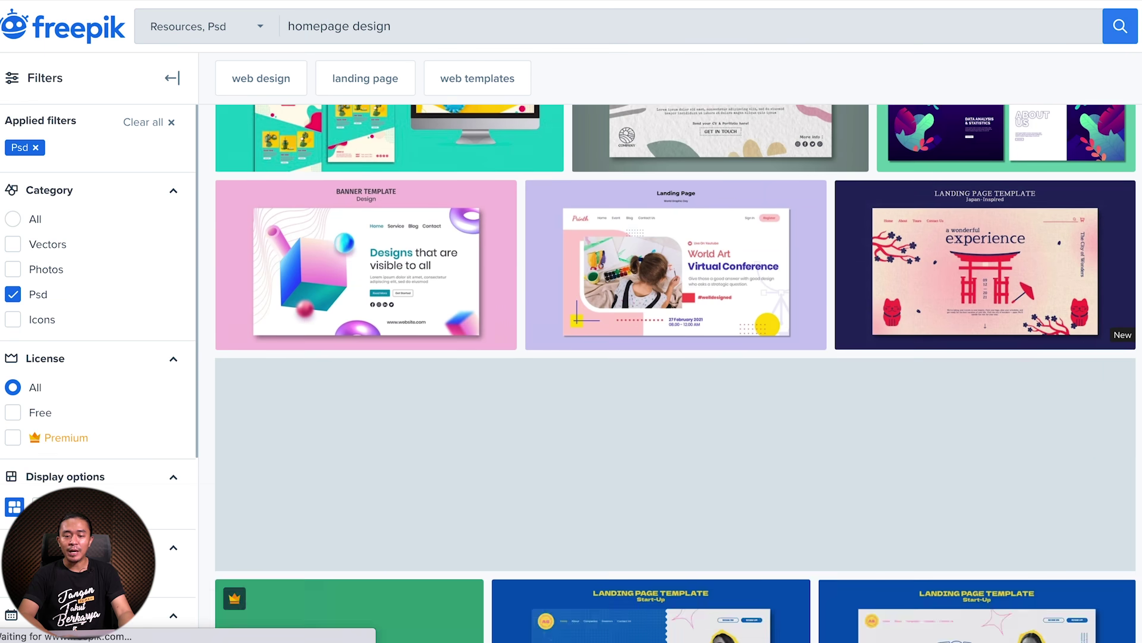
pyautogui.scroll(2, 1114, 291)
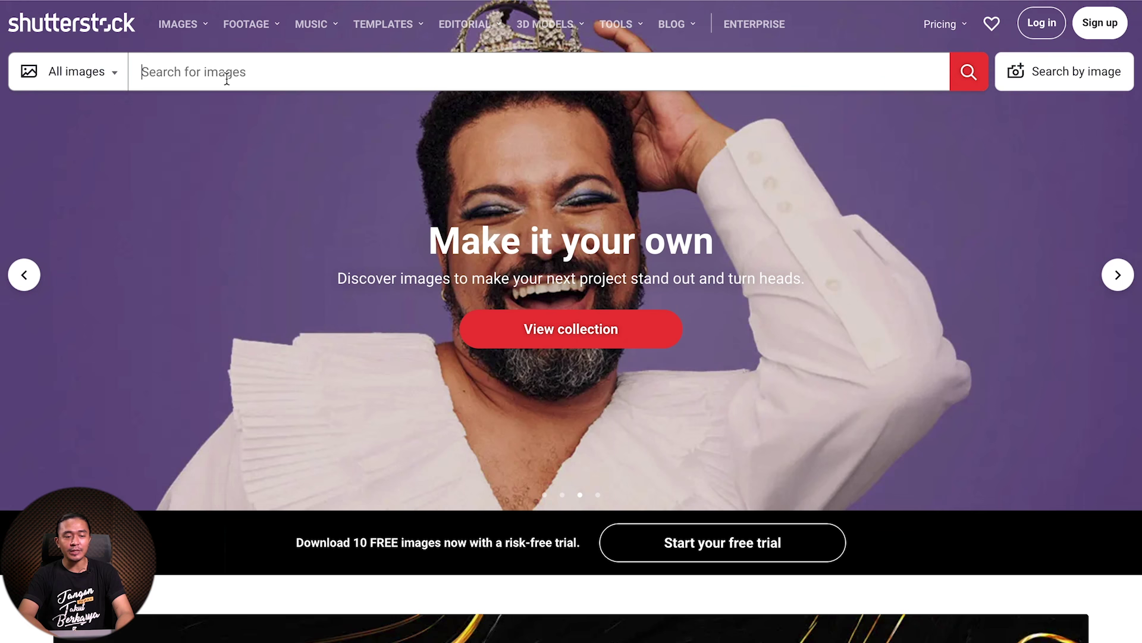
pyautogui.click(216, 78)
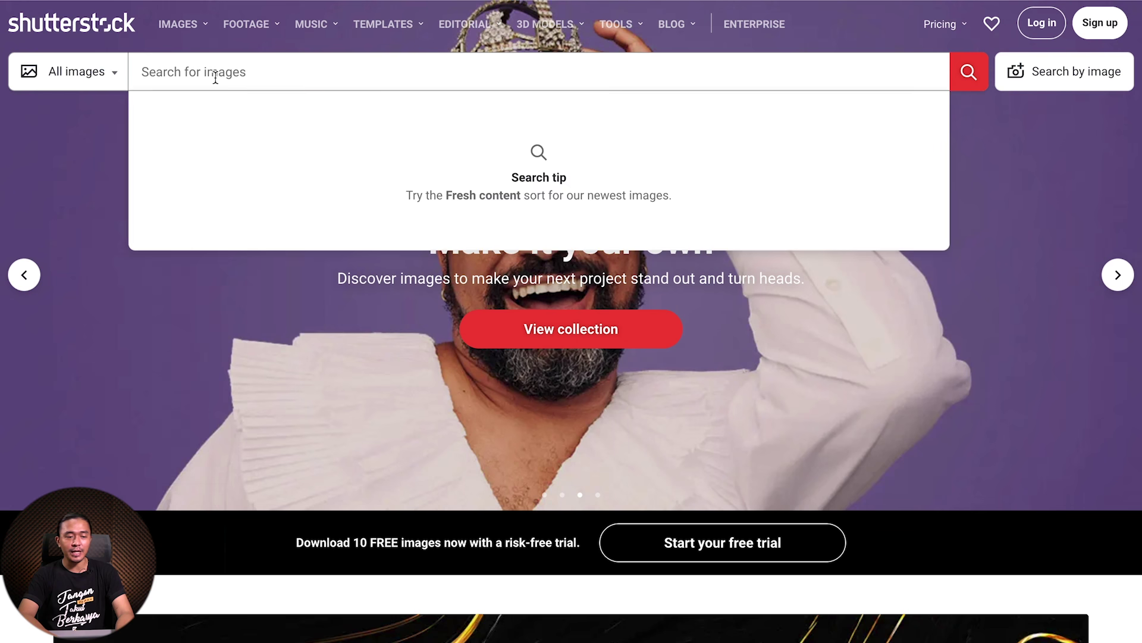
pyautogui.click(76, 76)
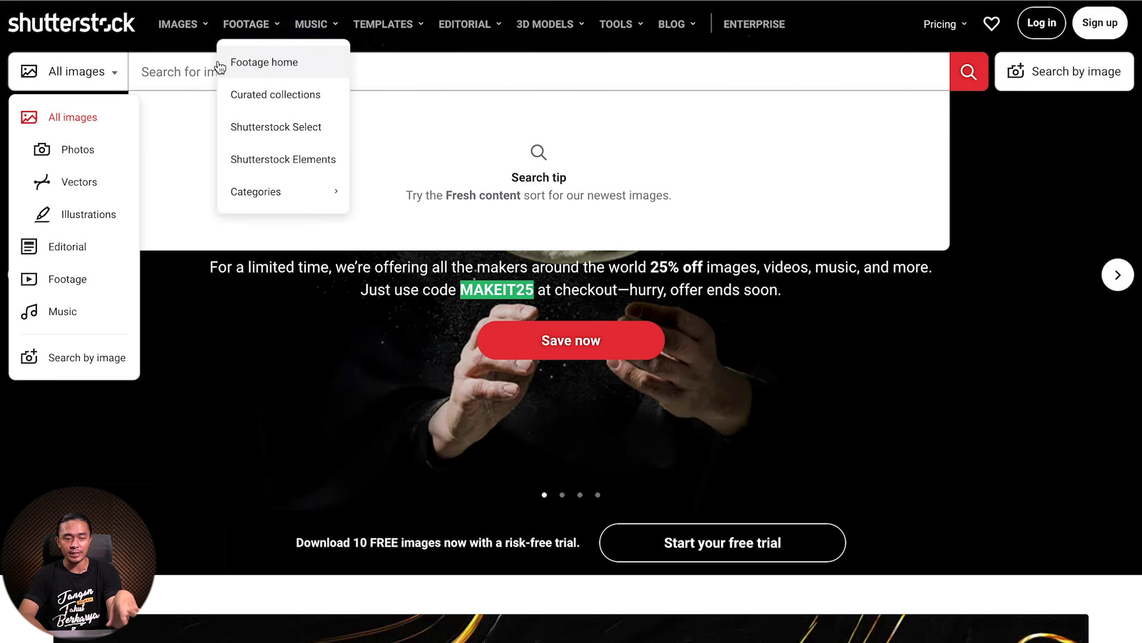
pyautogui.click(177, 72)
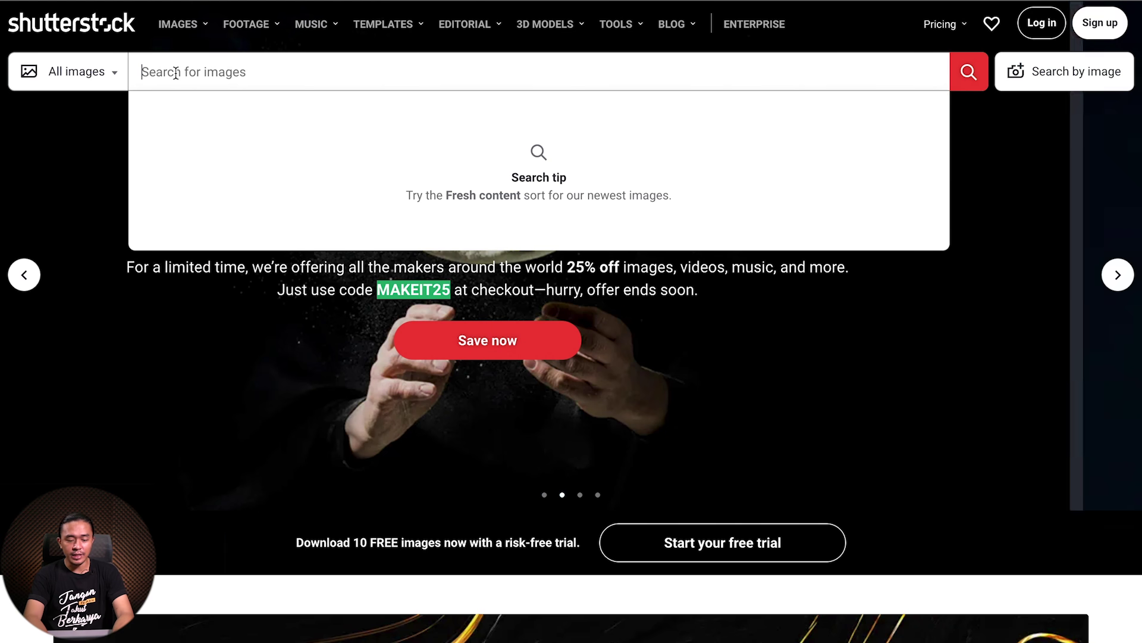
pyautogui.write('homepage desi')
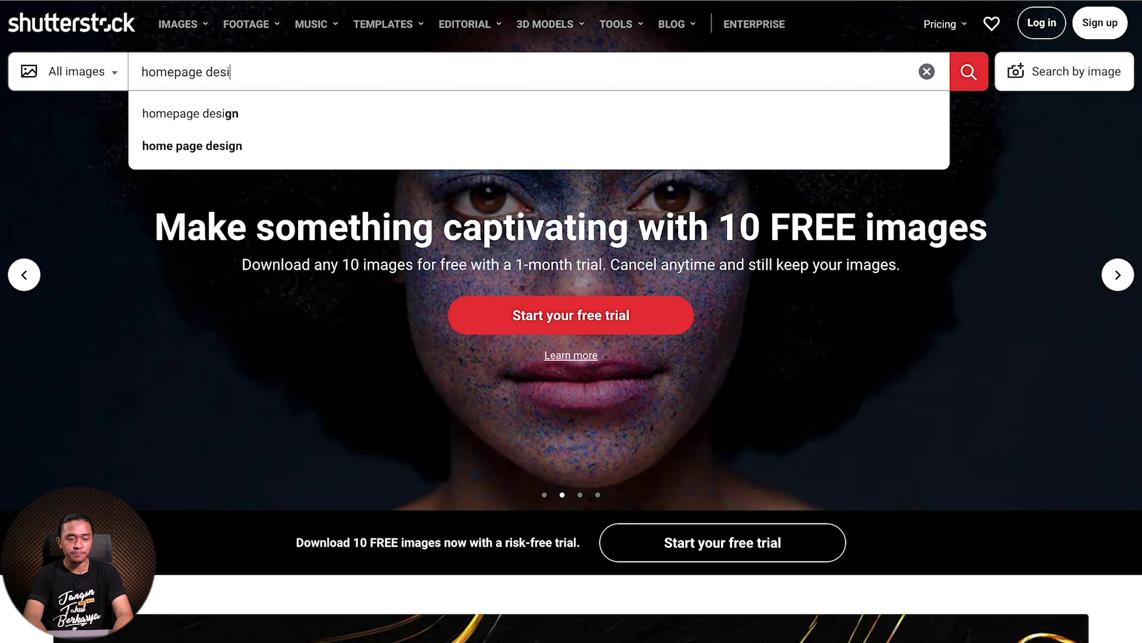
pyautogui.write('gn')
pyautogui.press('Return')
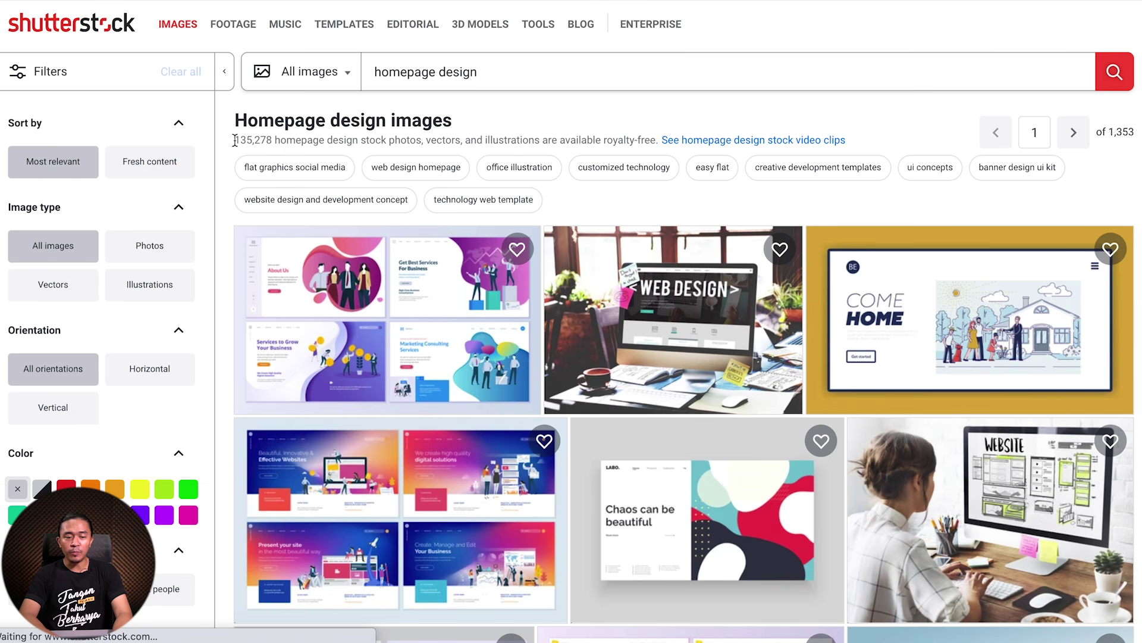
pyautogui.moveTo(235, 141); pyautogui.dragTo(280, 141)
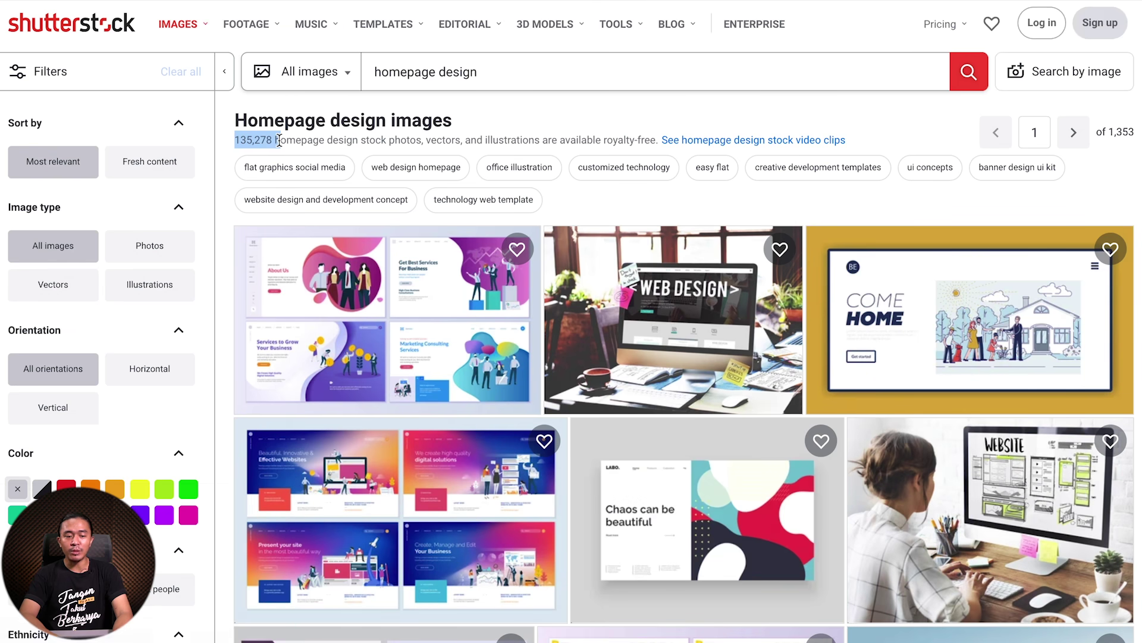
pyautogui.scroll(-3, 684, 387)
pyautogui.scroll(3, 684, 446)
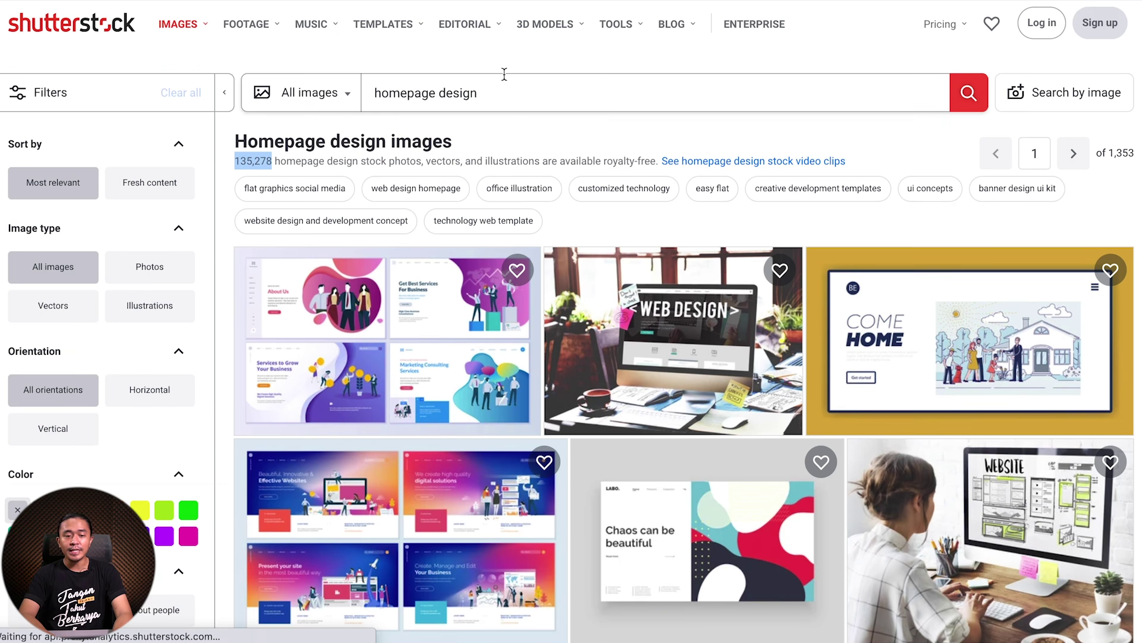
pyautogui.click(506, 73)
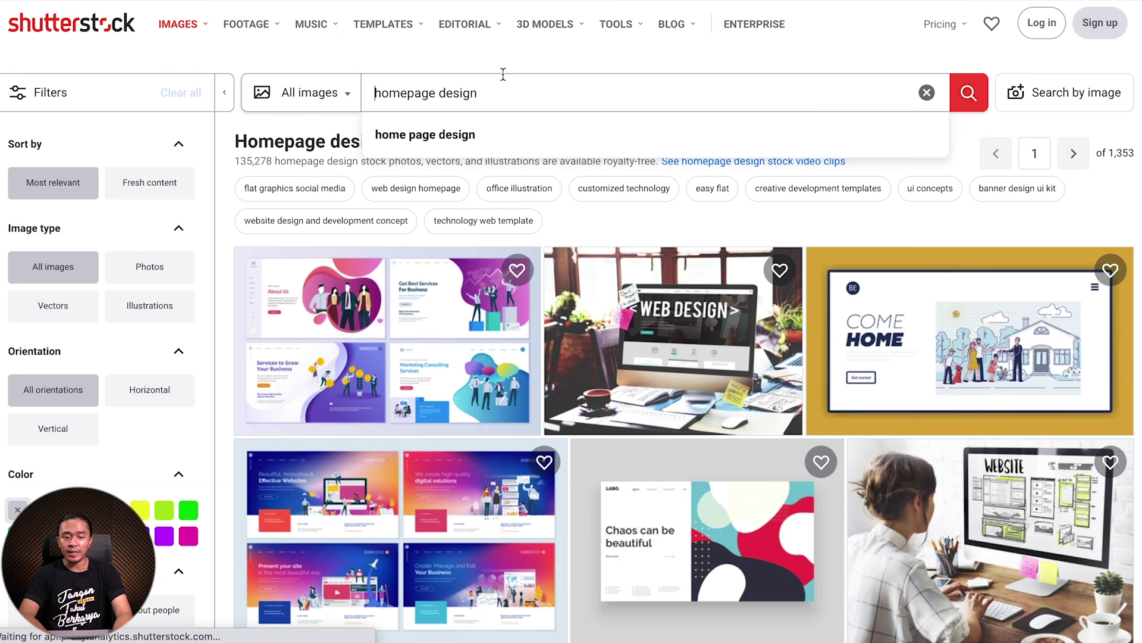
pyautogui.hotkey('ctrl', 'a')
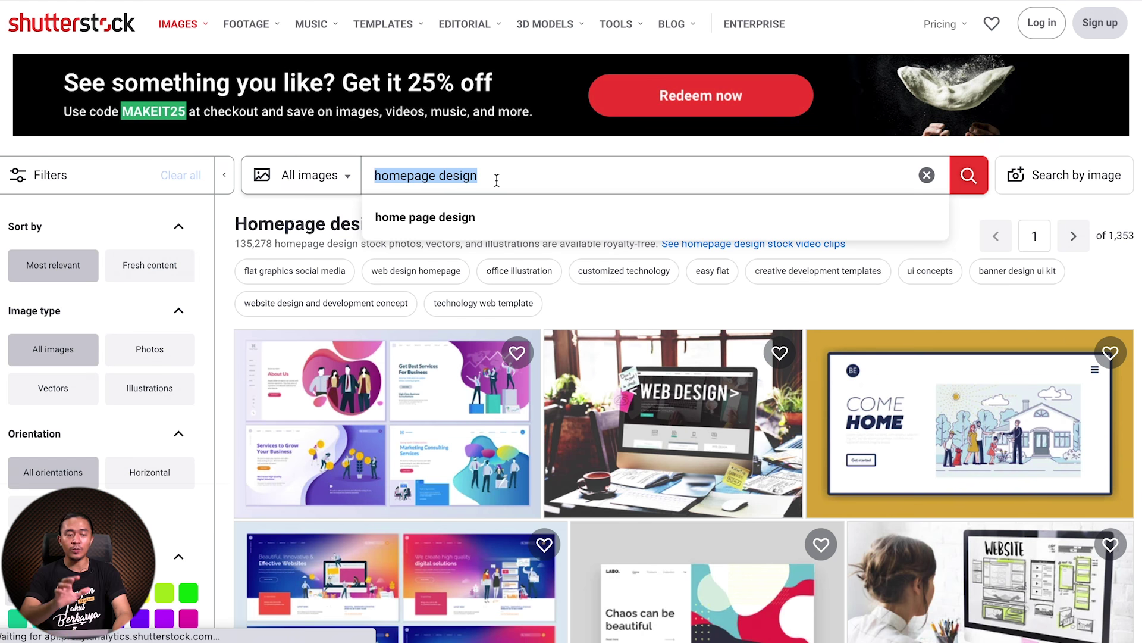
pyautogui.write('l')
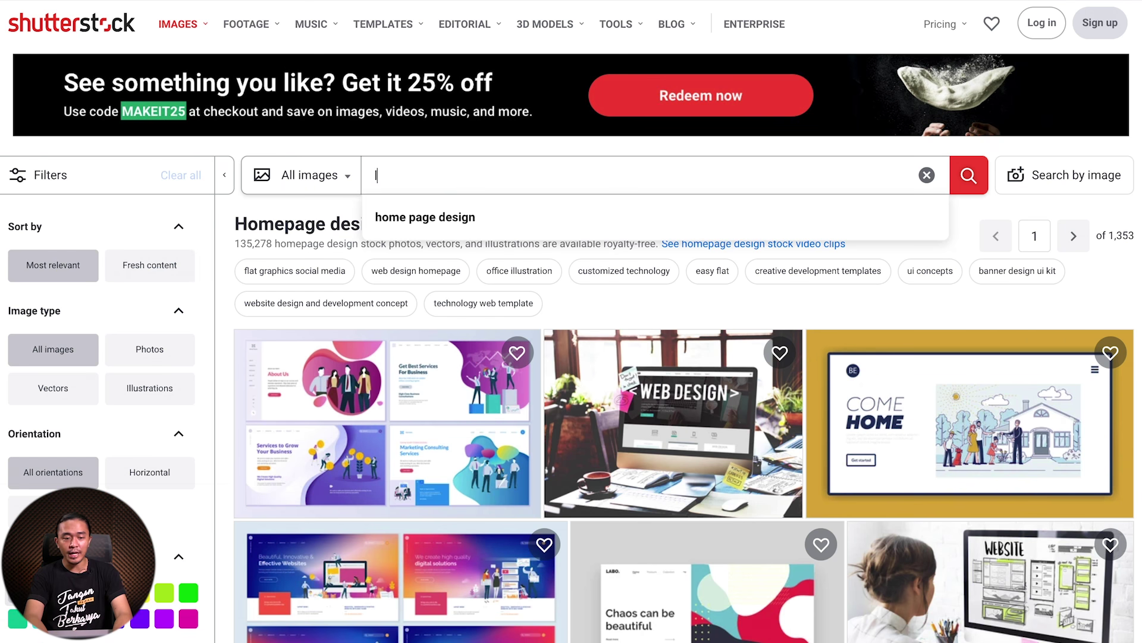
pyautogui.write('ogo design')
pyautogui.press('Return')
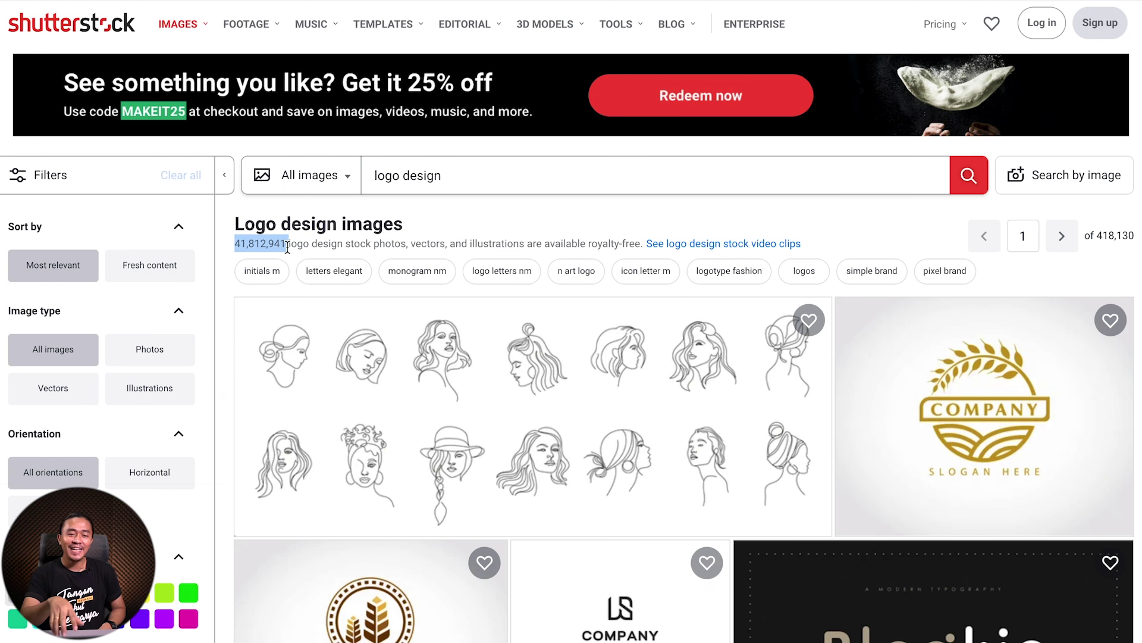
pyautogui.click(455, 169)
pyautogui.hotkey('ctrl', 'a')
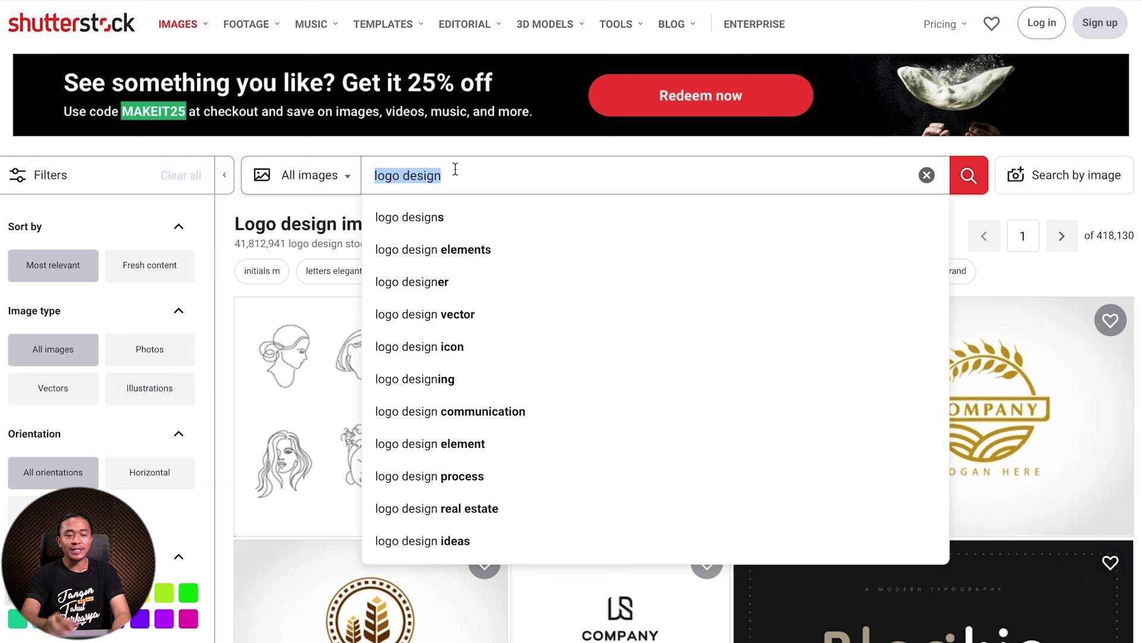
pyautogui.write('homepag')
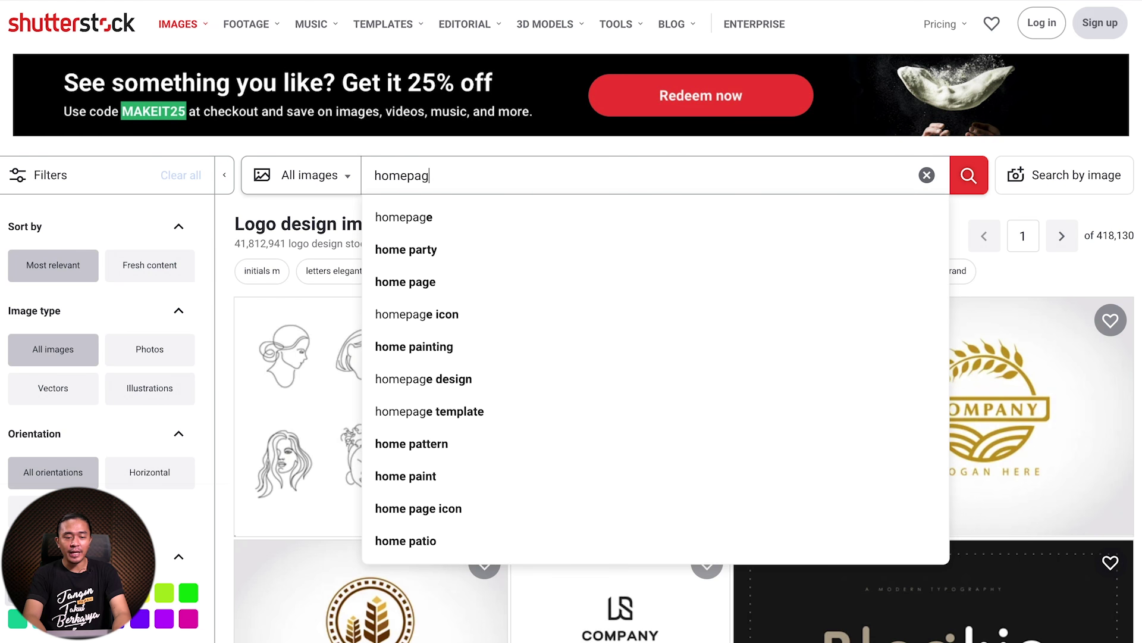
pyautogui.write('e design')
pyautogui.press('Return')
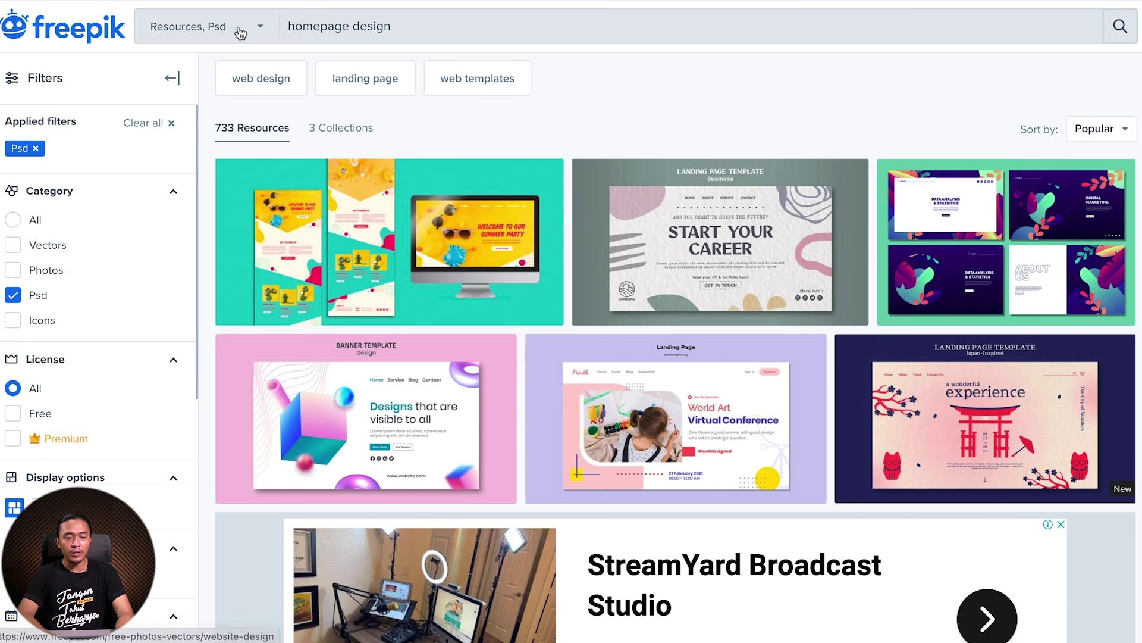
pyautogui.click(240, 34)
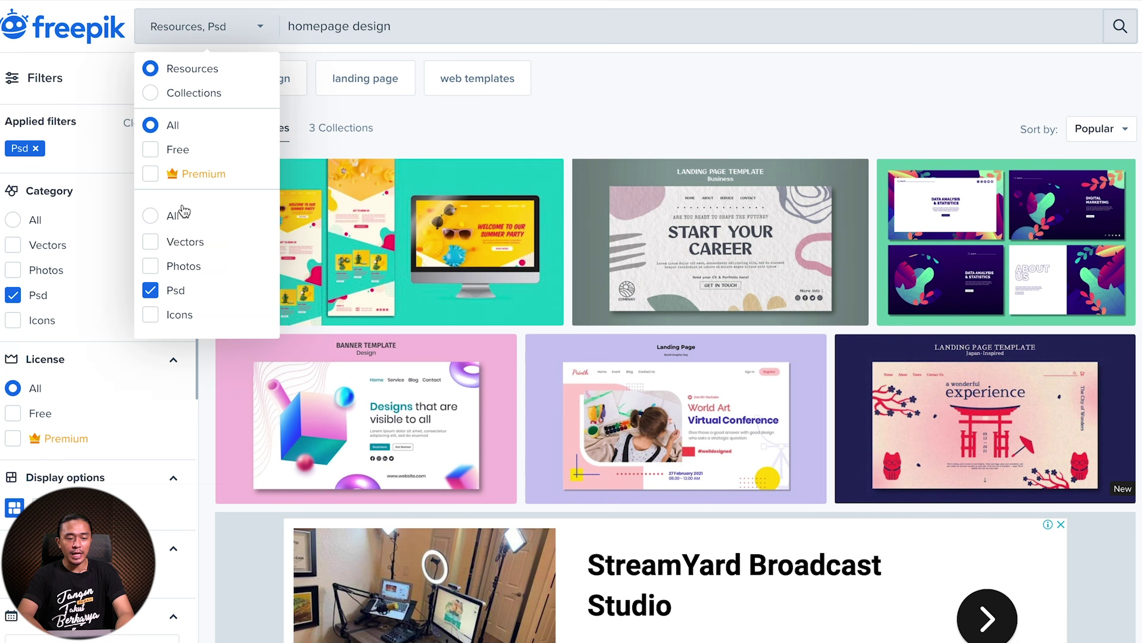
# Step: Add Vectors to the search, then select the landing-page artwork in Illustrator's 2760041.ai
pyautogui.click(151, 241)
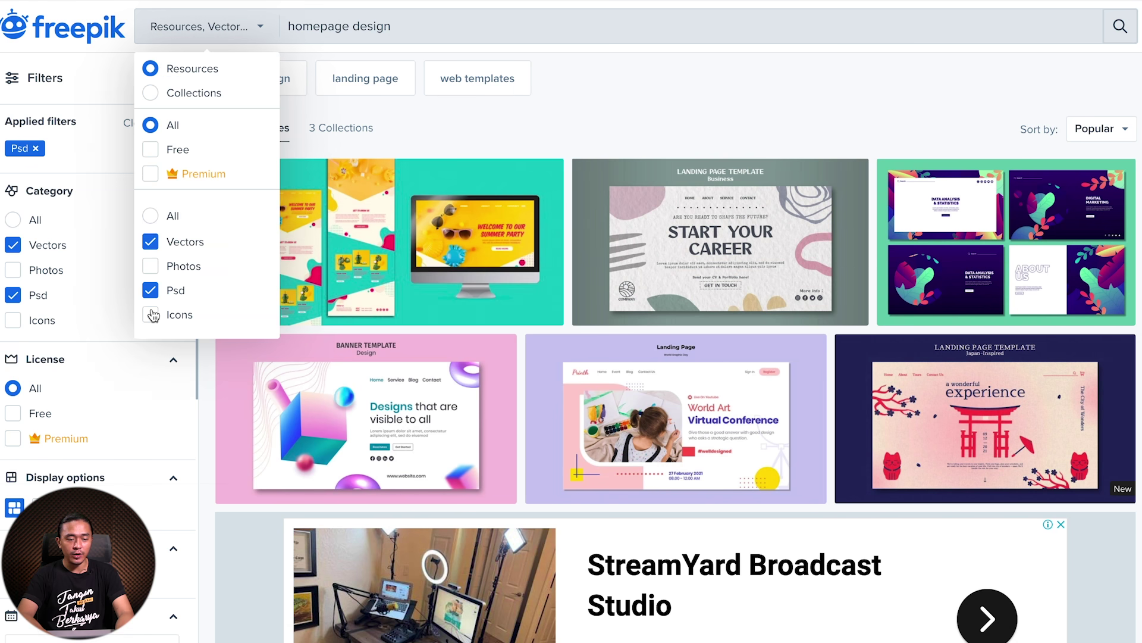
pyautogui.click(150, 290)
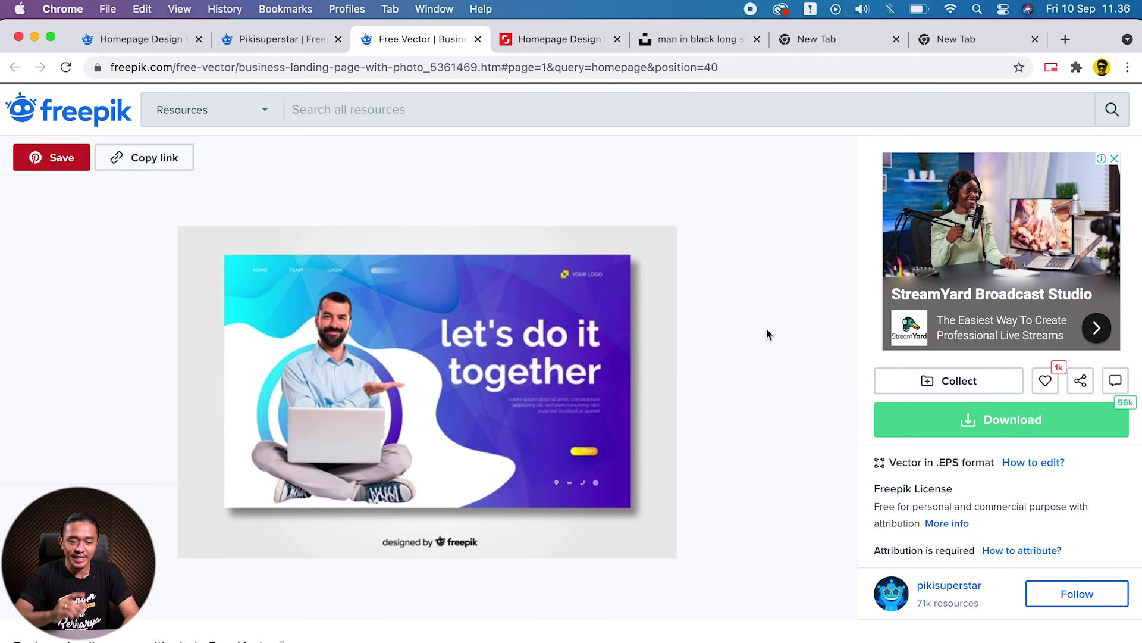
pyautogui.press('super+Tab')
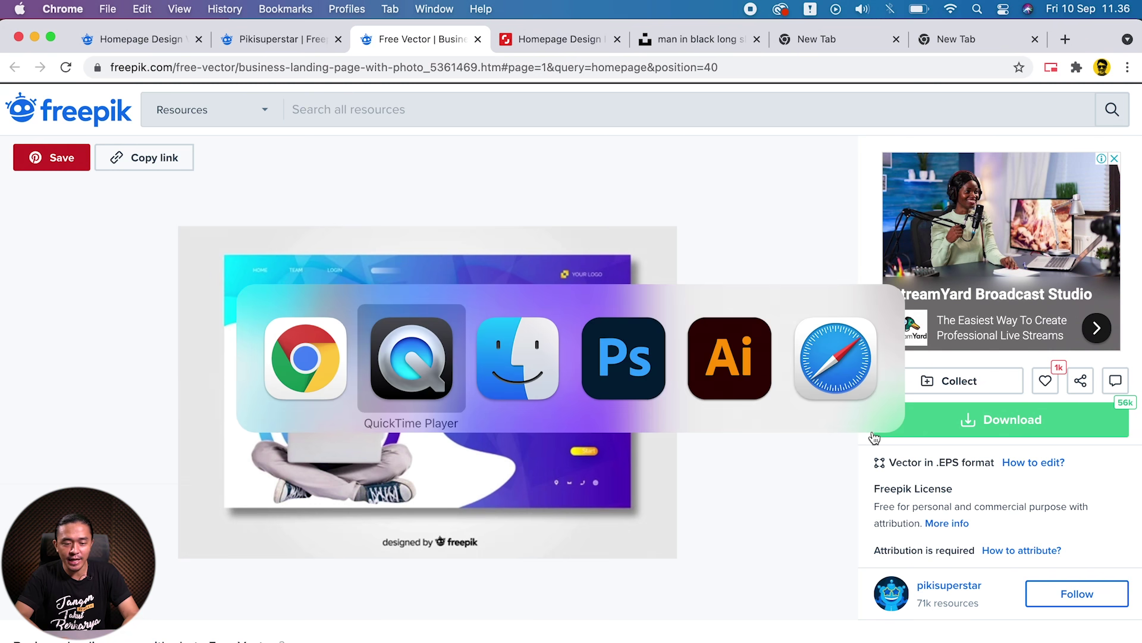
pyautogui.press('super+Tab')
pyautogui.press('super+Tab')
pyautogui.press('super+Tab')
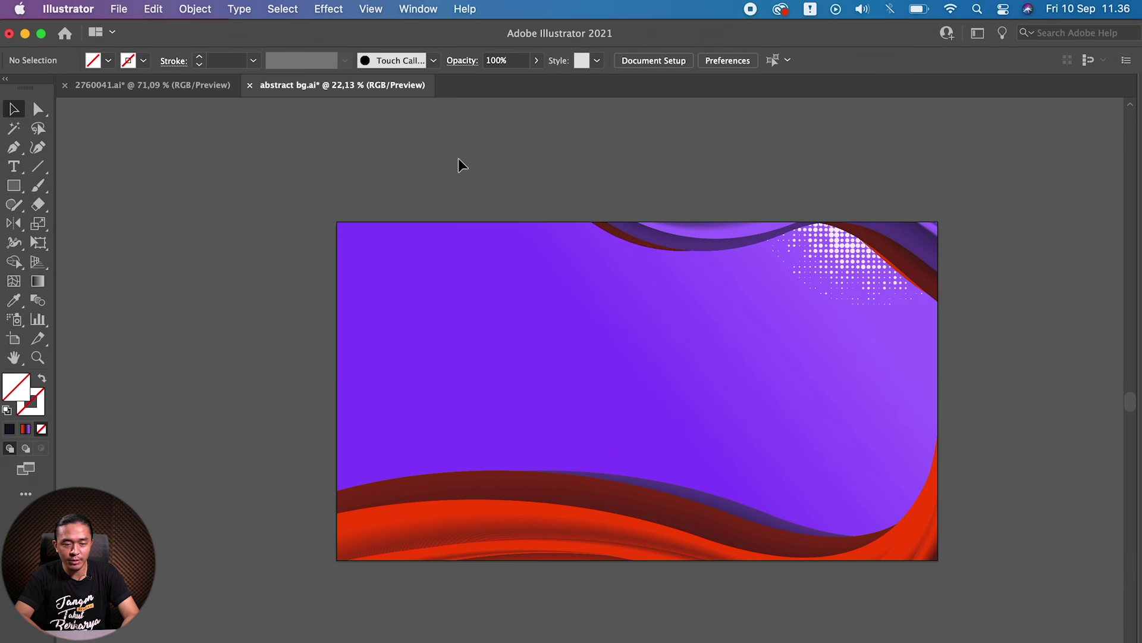
pyautogui.click(137, 85)
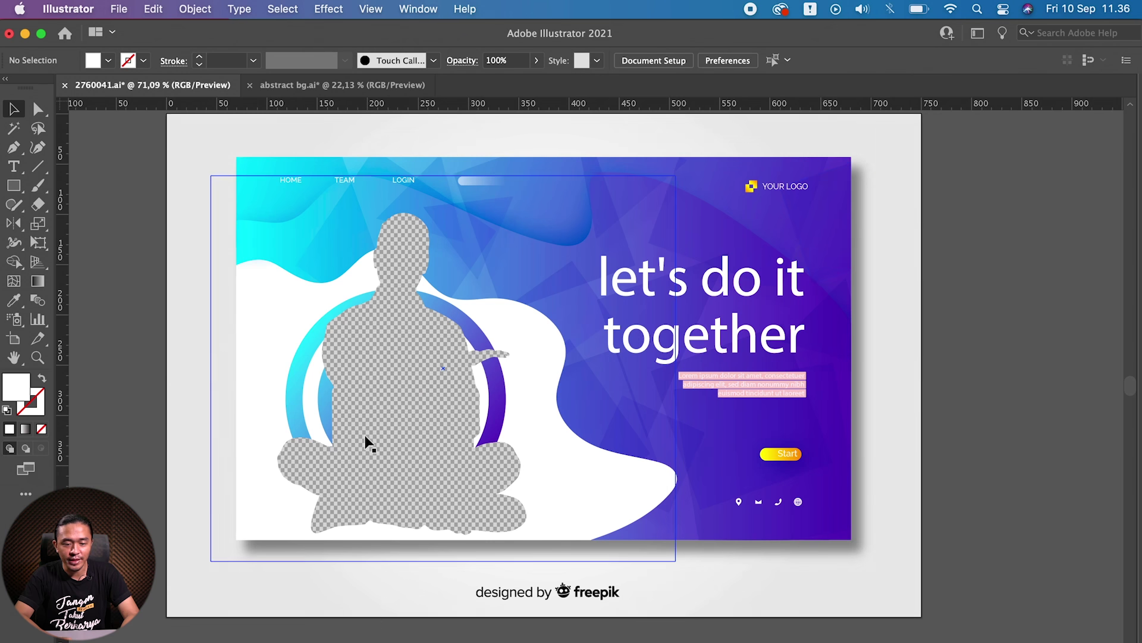
pyautogui.click(407, 416)
pyautogui.hscroll(-3, 544, 454)
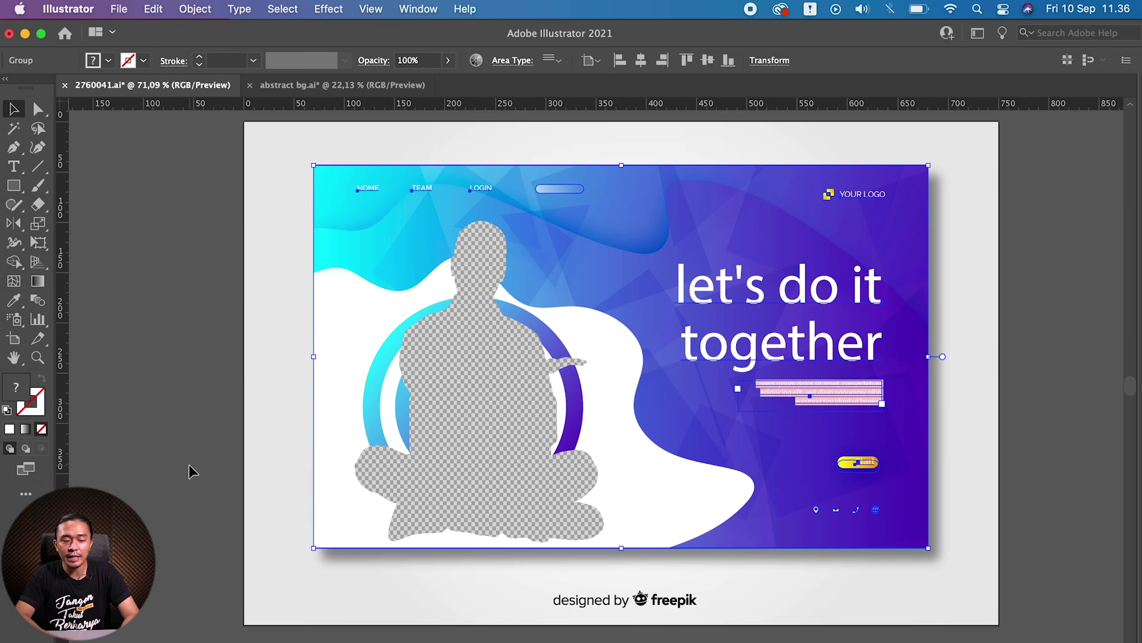
# Step: Isolate the template group and its Clip Group to select the checkered man silhouette
pyautogui.doubleClick(445, 447)
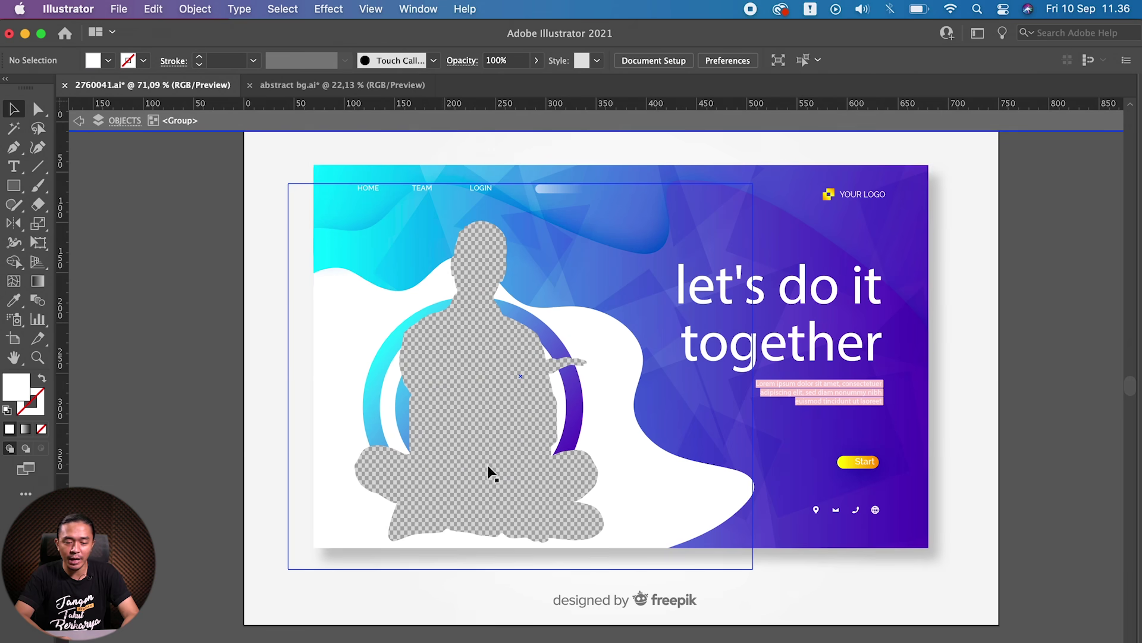
pyautogui.click(487, 468)
pyautogui.doubleClick(524, 473)
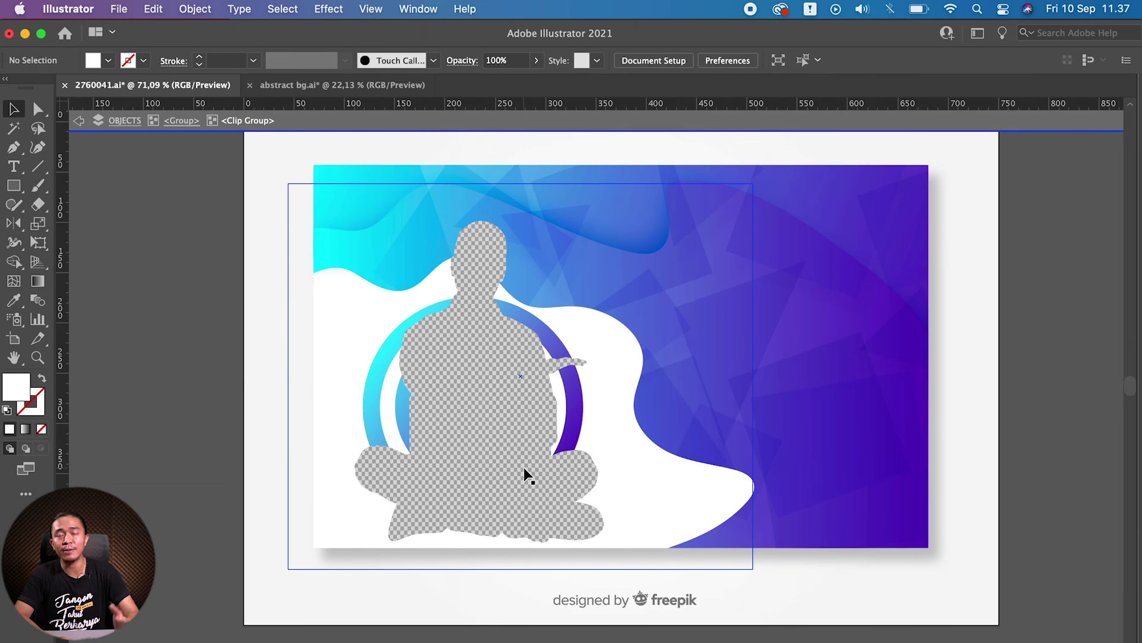
pyautogui.click(551, 509)
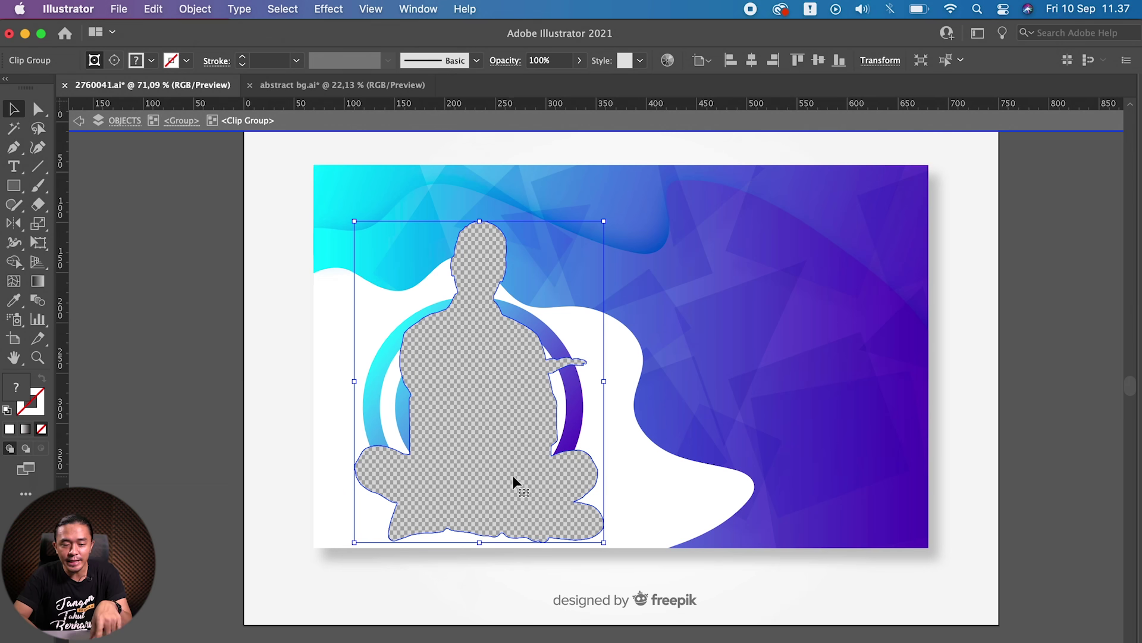
pyautogui.press('super+Tab')
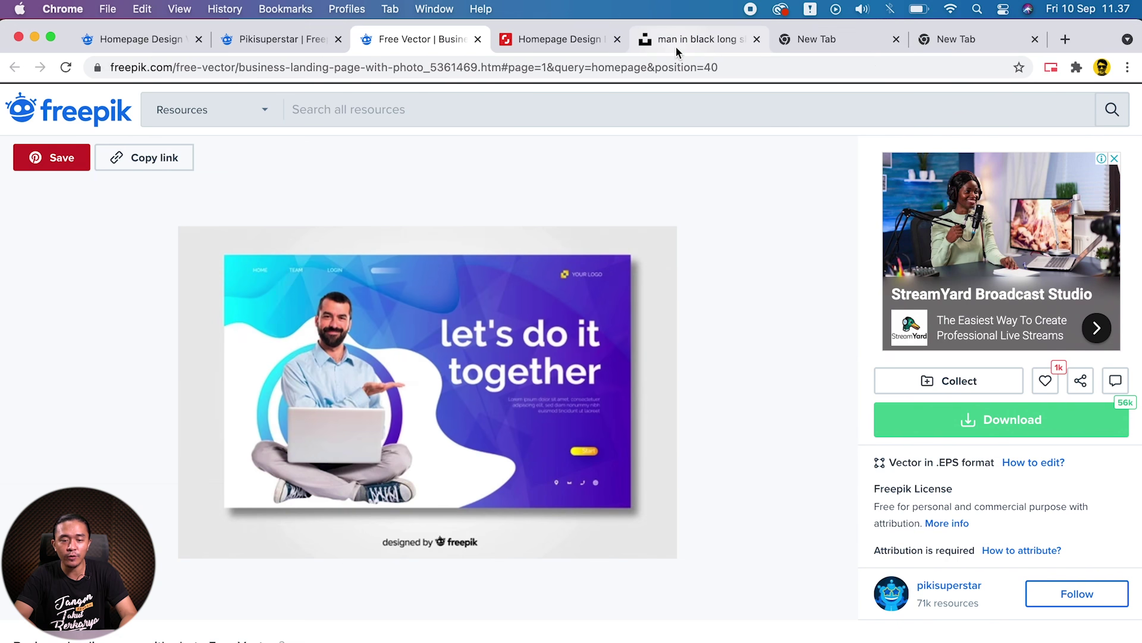
# Step: Close the Unsplash man-at-laptop photo to show startup results, then revisit the Freepik tab
pyautogui.click(677, 48)
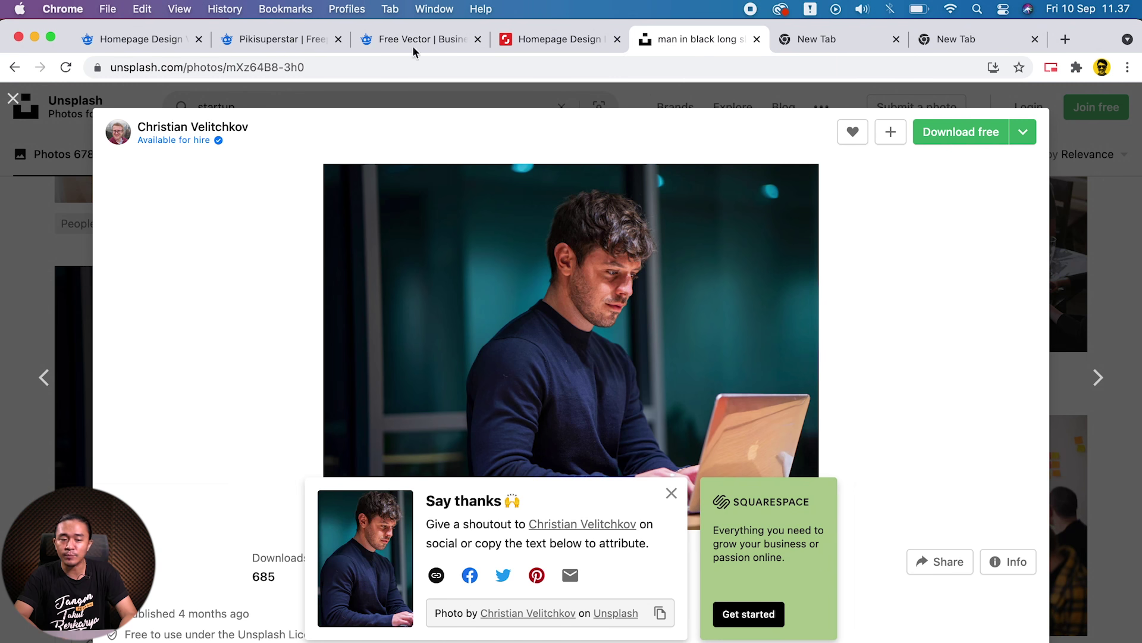
pyautogui.click(48, 229)
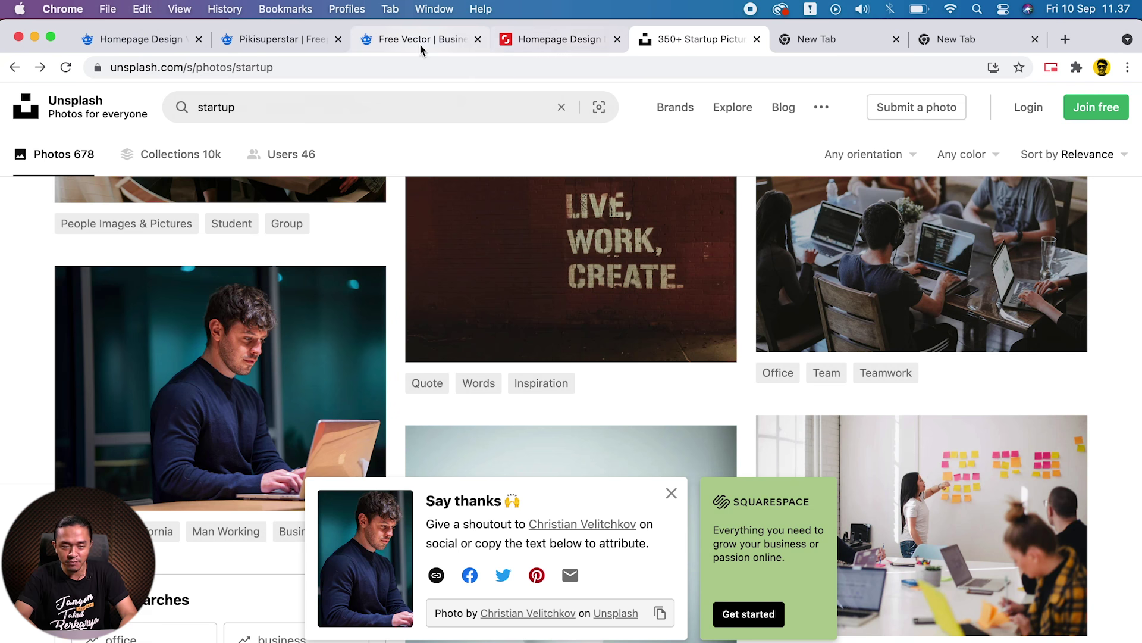
pyautogui.click(435, 43)
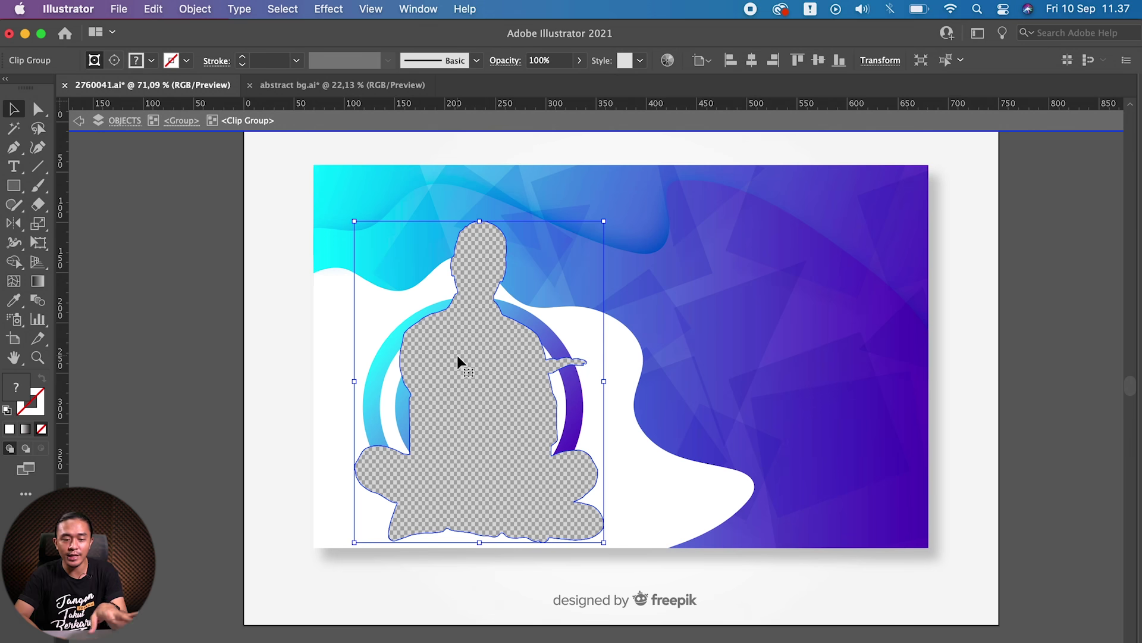
# Step: Re-enter the template's nested Clip Groups and select the rectangle clipping the man silhouette
pyautogui.scroll(5, 426, 377)
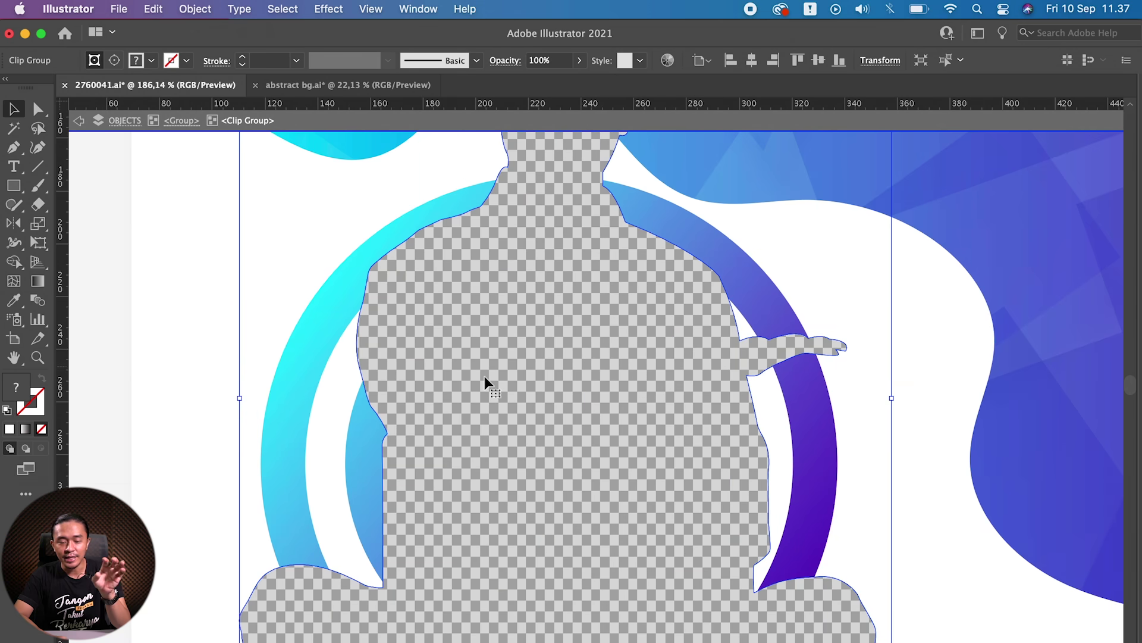
pyautogui.scroll(-2, 485, 381)
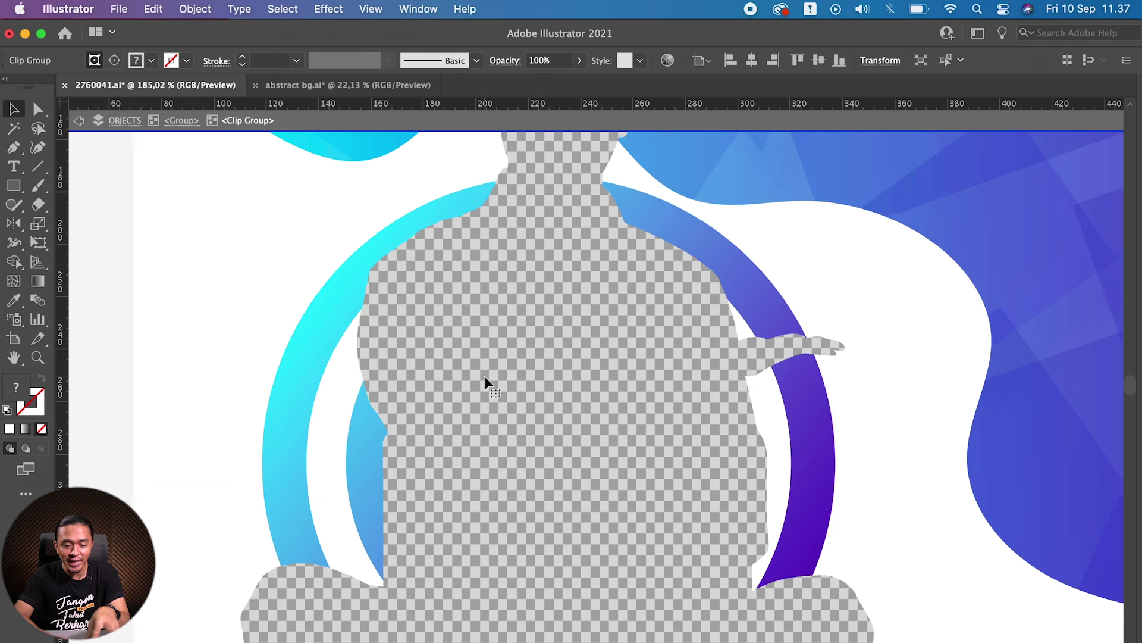
pyautogui.scroll(-3, 485, 382)
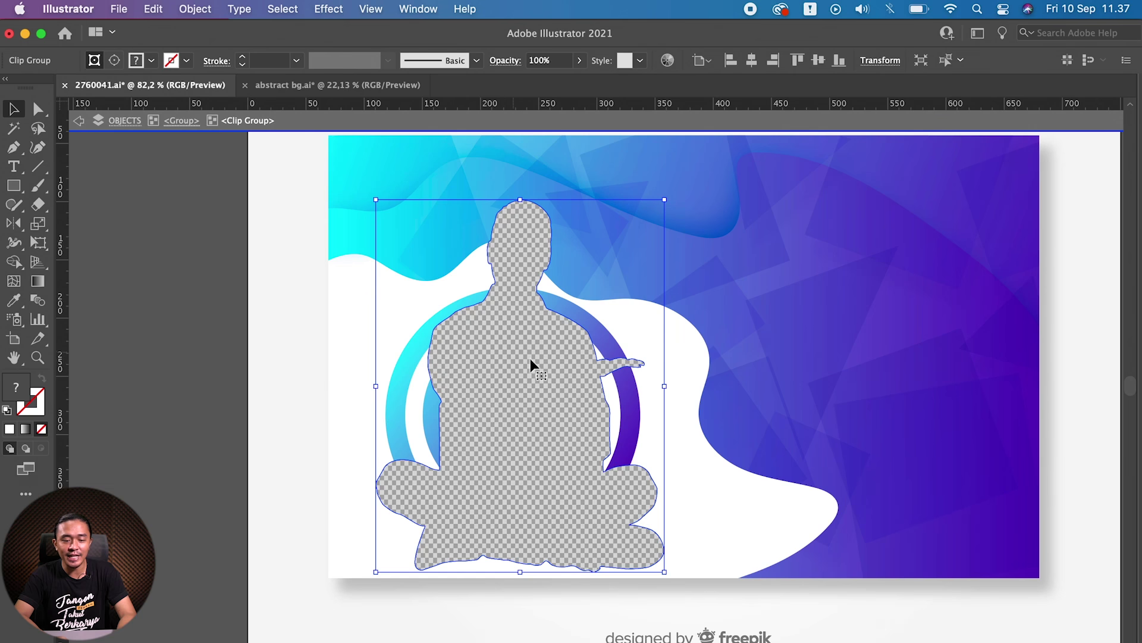
pyautogui.scroll(-1, 533, 366)
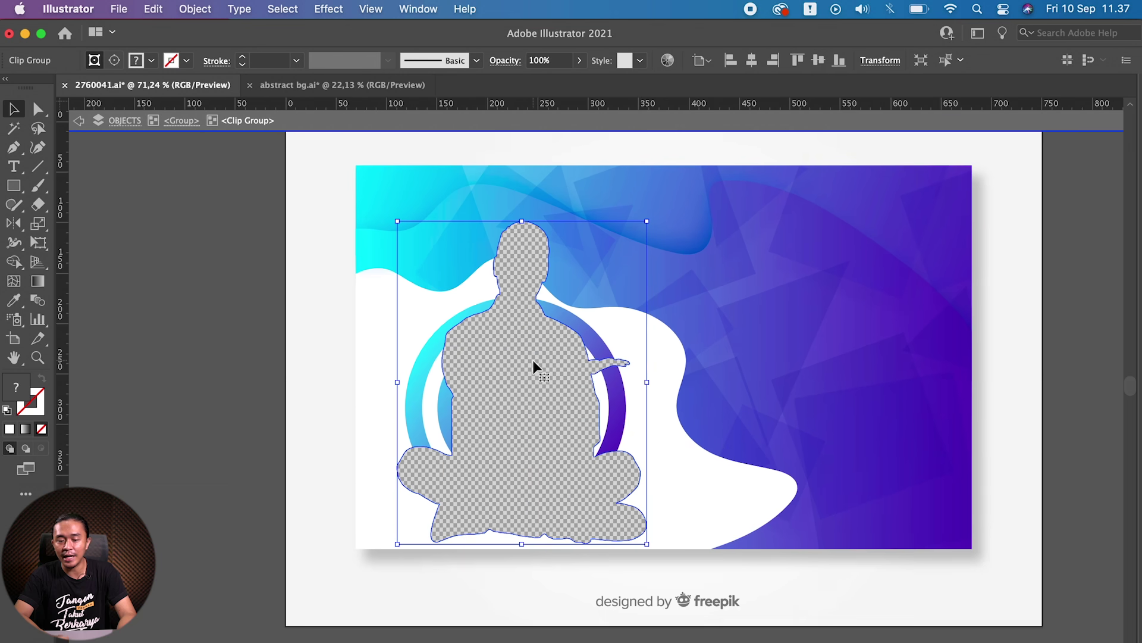
pyautogui.doubleClick(245, 419)
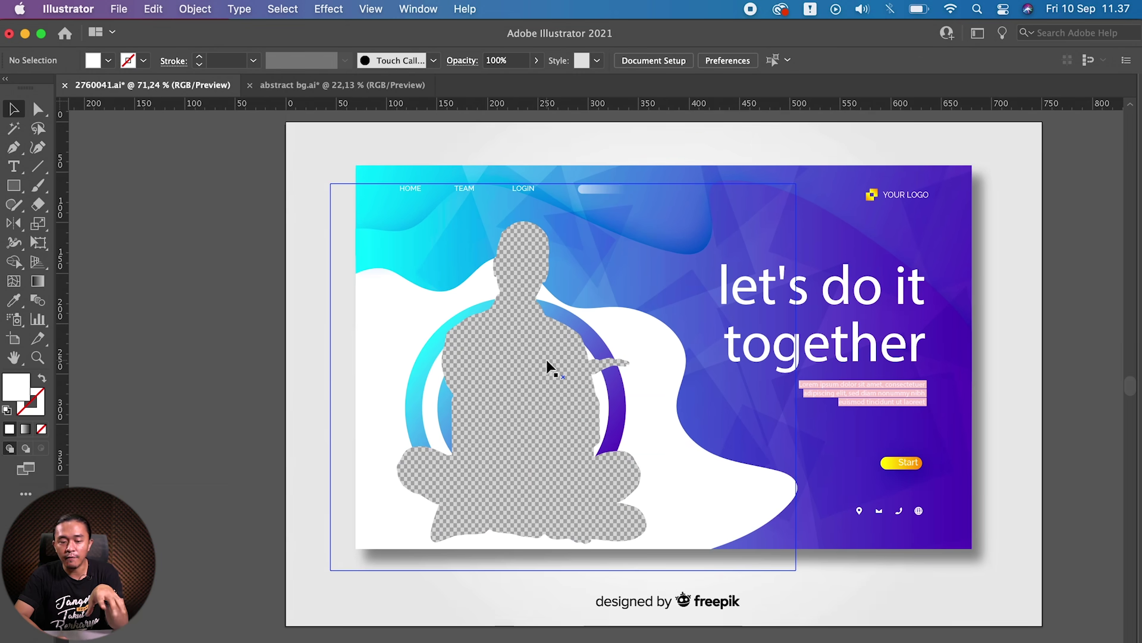
pyautogui.doubleClick(548, 365)
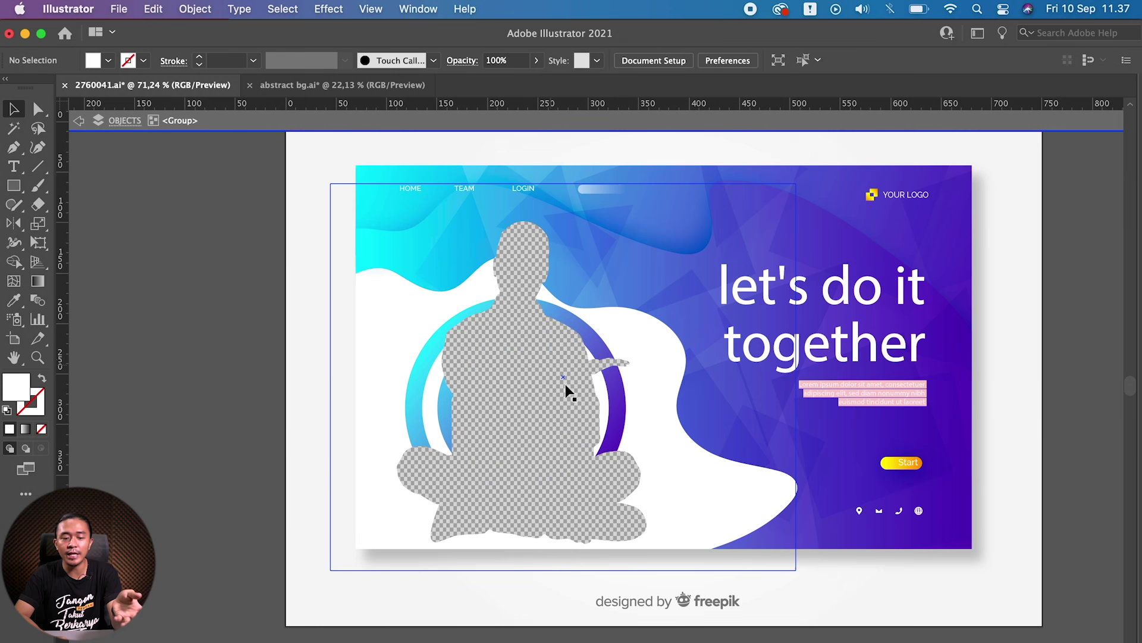
pyautogui.doubleClick(517, 297)
pyautogui.doubleClick(517, 296)
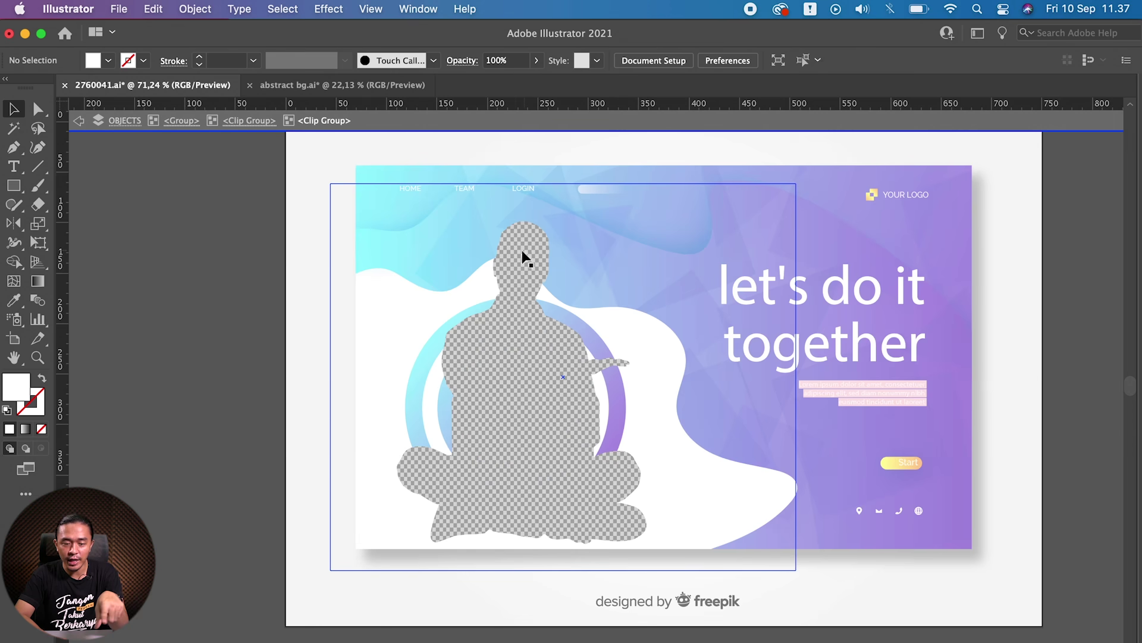
pyautogui.click(516, 336)
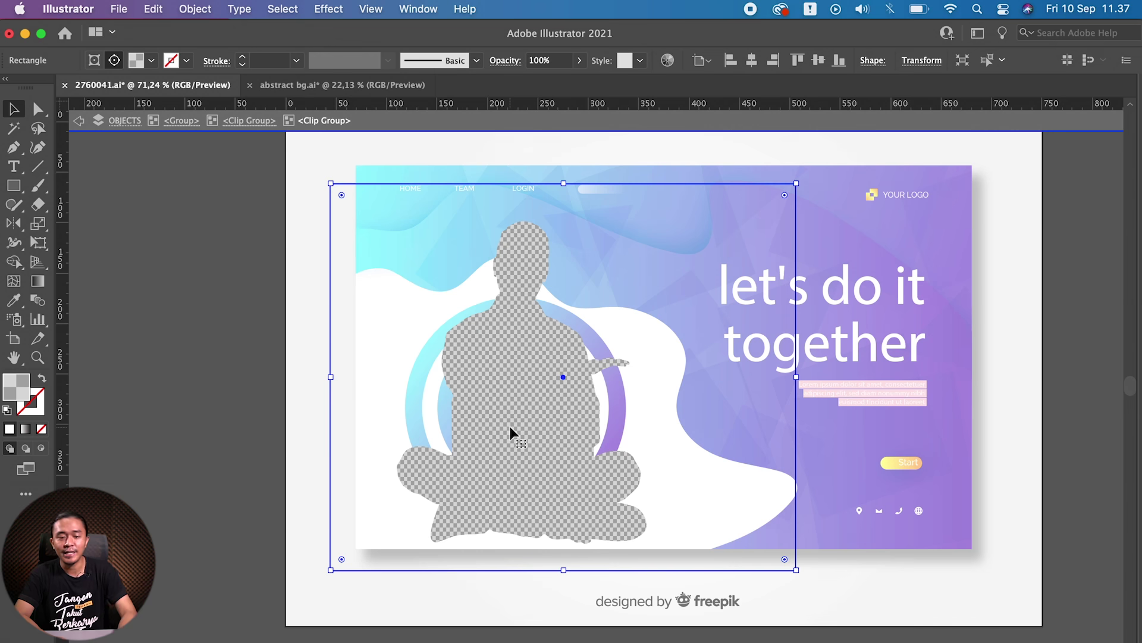
pyautogui.press('super+Tab')
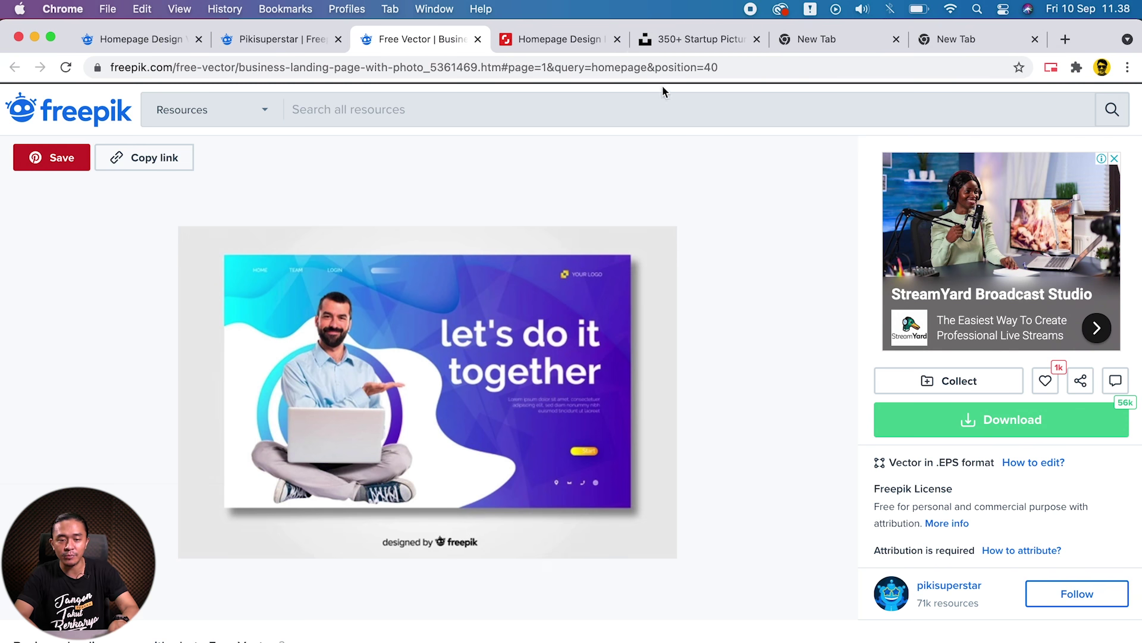
# Step: Open the Unsplash photo of the man in a dark sweater at a laptop, dismissing the Say thanks popup
pyautogui.click(673, 39)
pyautogui.scroll(1, 345, 296)
pyautogui.scroll(1, 344, 296)
pyautogui.scroll(-1, 345, 298)
pyautogui.scroll(-1, 191, 393)
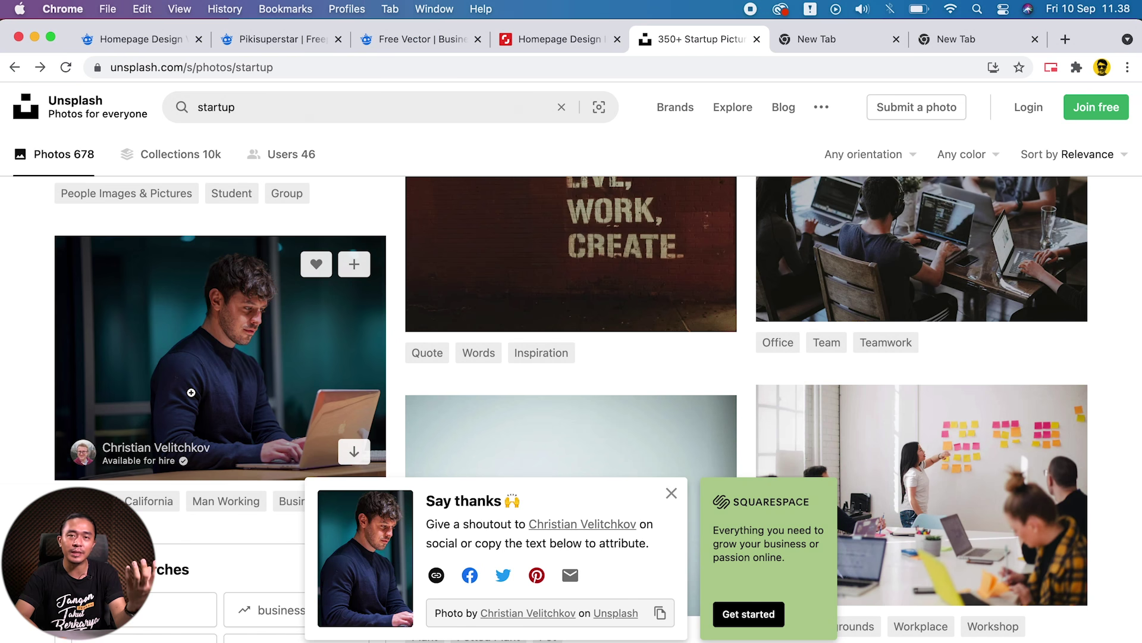
pyautogui.scroll(1, 191, 393)
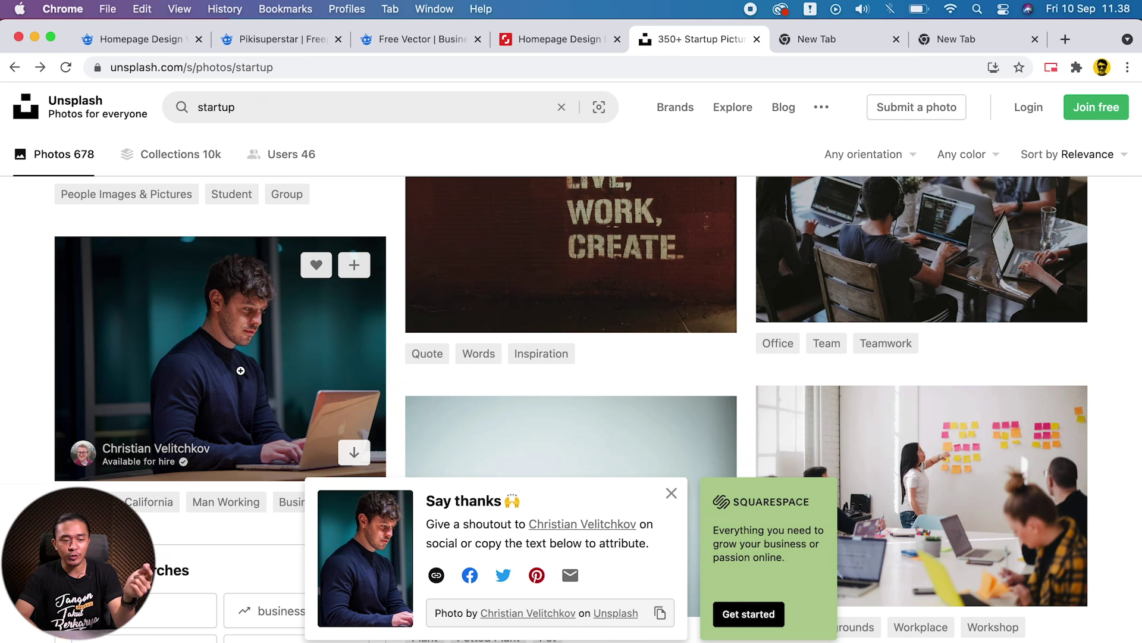
pyautogui.click(199, 365)
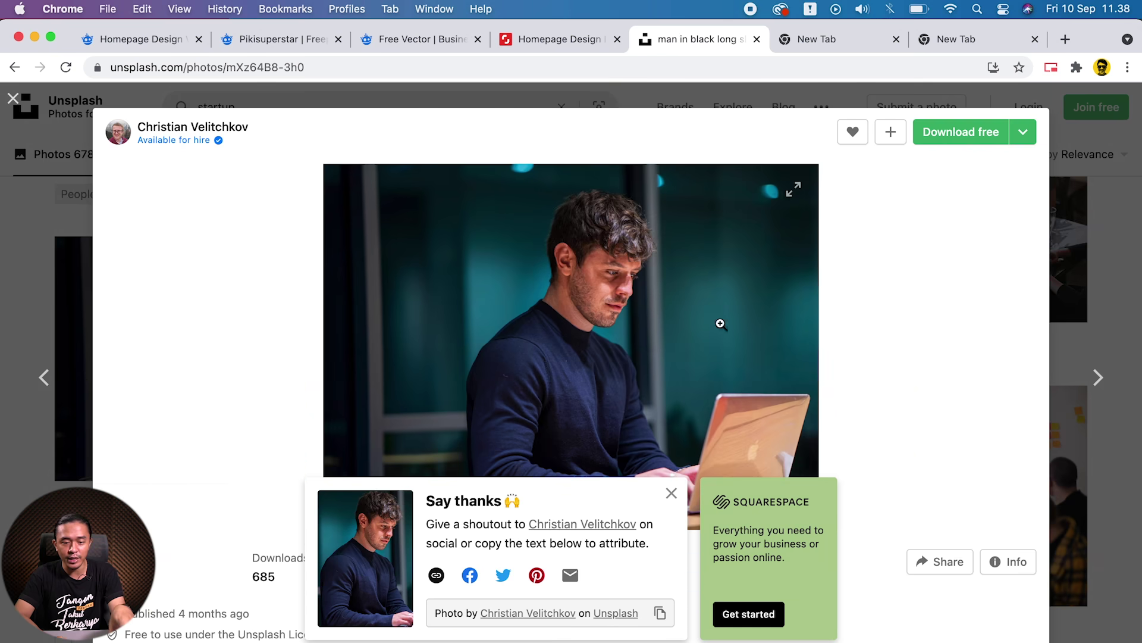
pyautogui.click(672, 493)
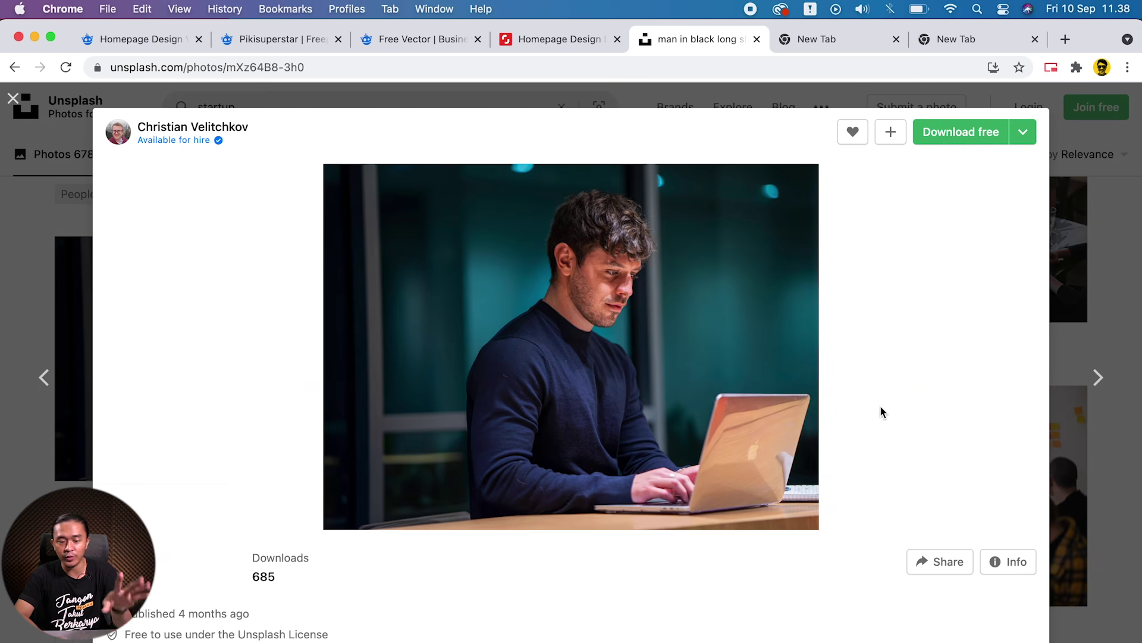
pyautogui.press('super+Tab')
pyautogui.press('super+Tab')
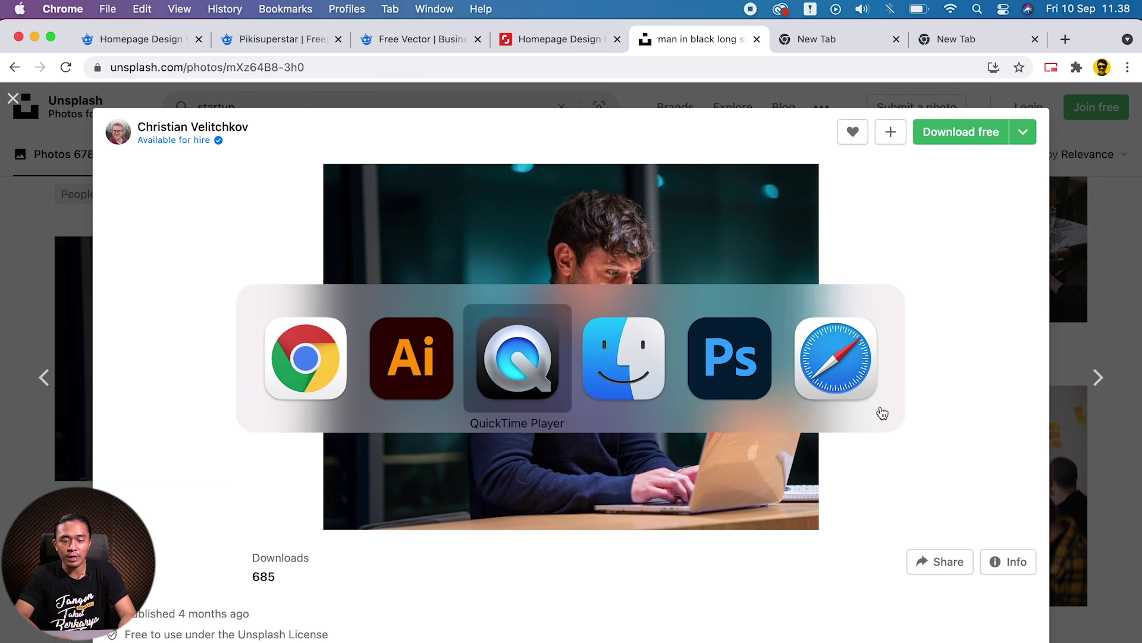
pyautogui.press('super+Tab')
pyautogui.press('super+Tab')
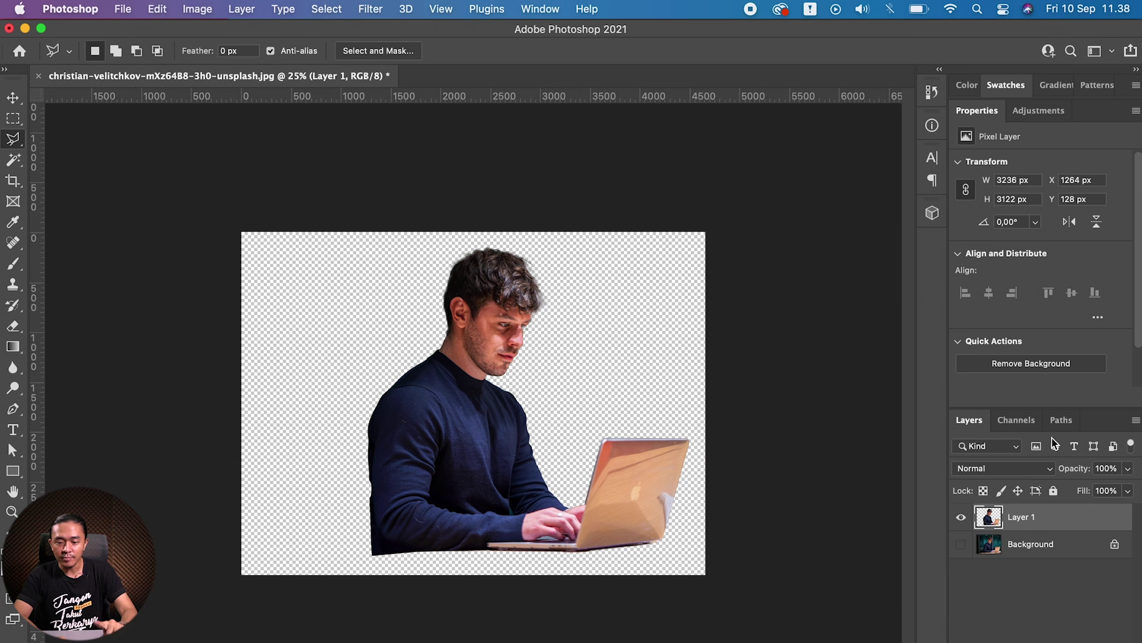
# Step: Hide Layer 1, select the Background photo, and apply Remove Background to keep the man and laptop
pyautogui.click(961, 516)
pyautogui.click(961, 544)
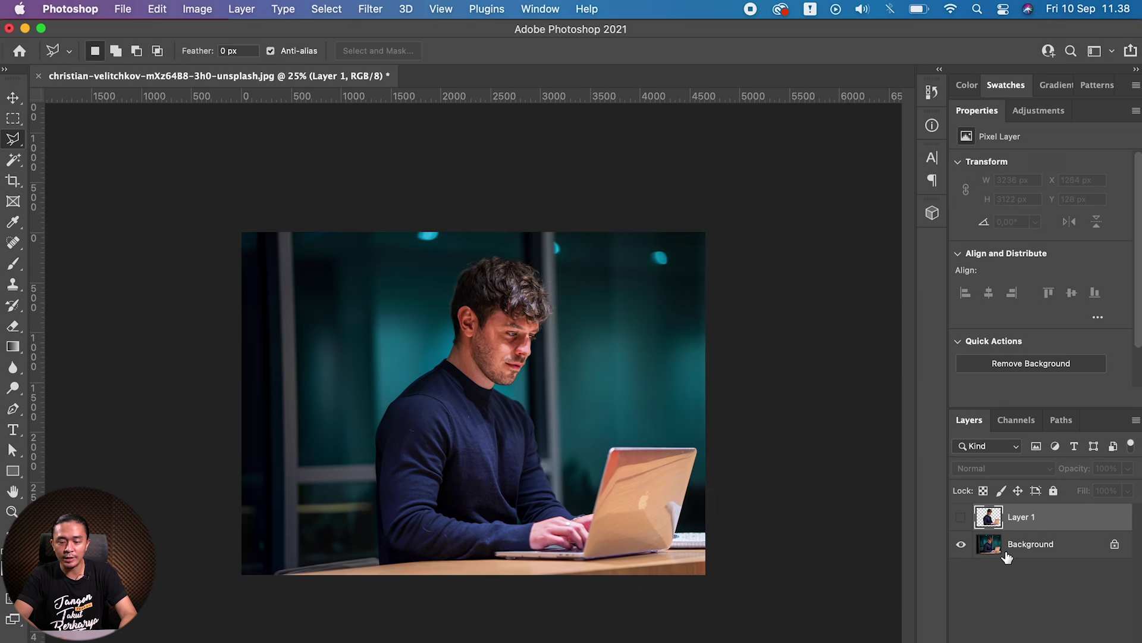
pyautogui.click(1006, 544)
pyautogui.press('v')
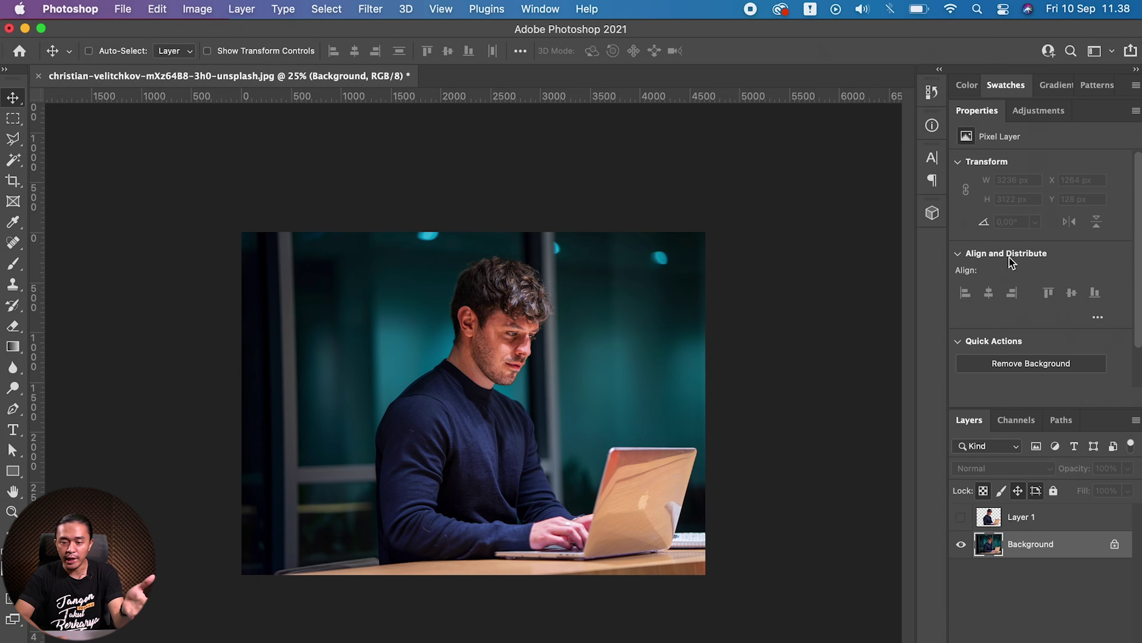
pyautogui.hotkey('shift', 'Tab')
pyautogui.hotkey('shift', 'Tab')
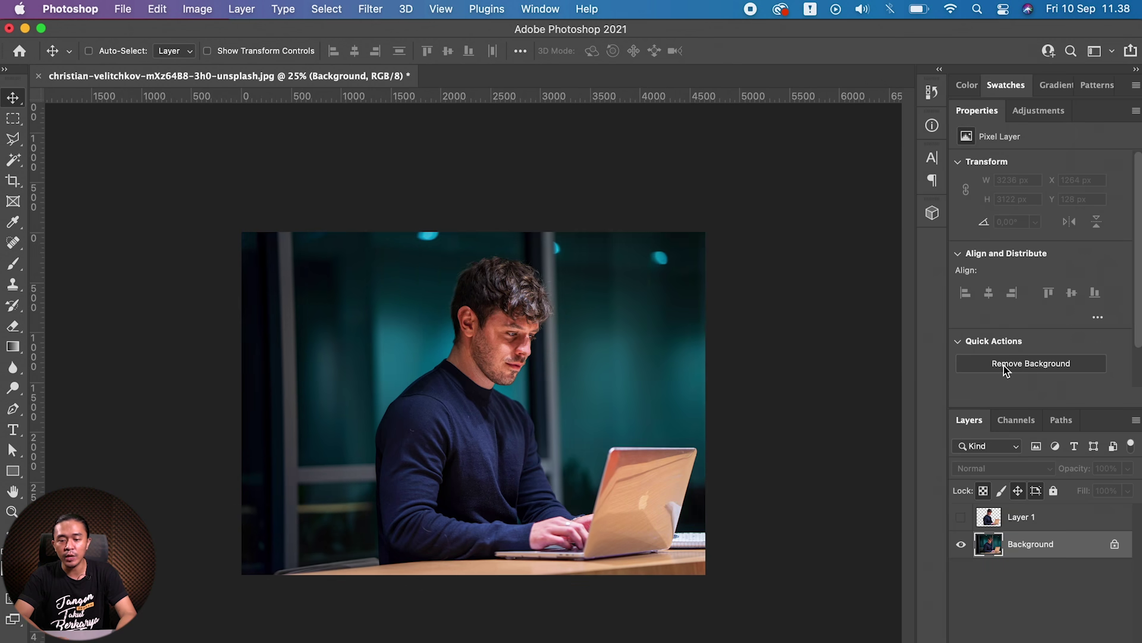
pyautogui.click(1032, 370)
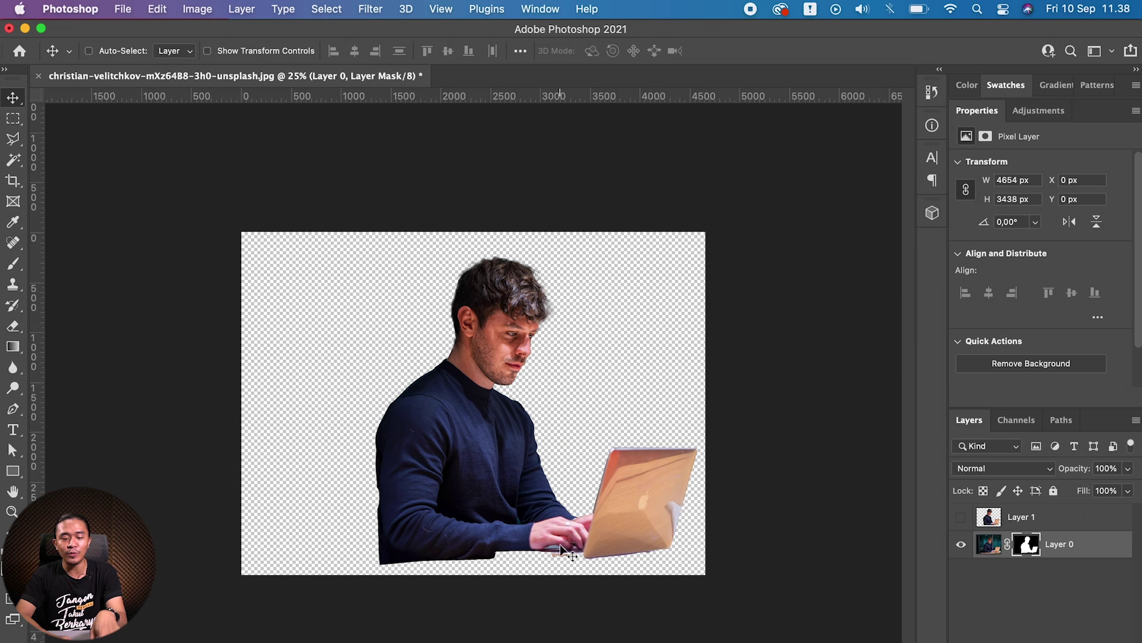
# Step: Fill a polygon-lassoed strip along the table edge on Layer 0's mask with white
pyautogui.press('super+plus')
pyautogui.press('super+plus')
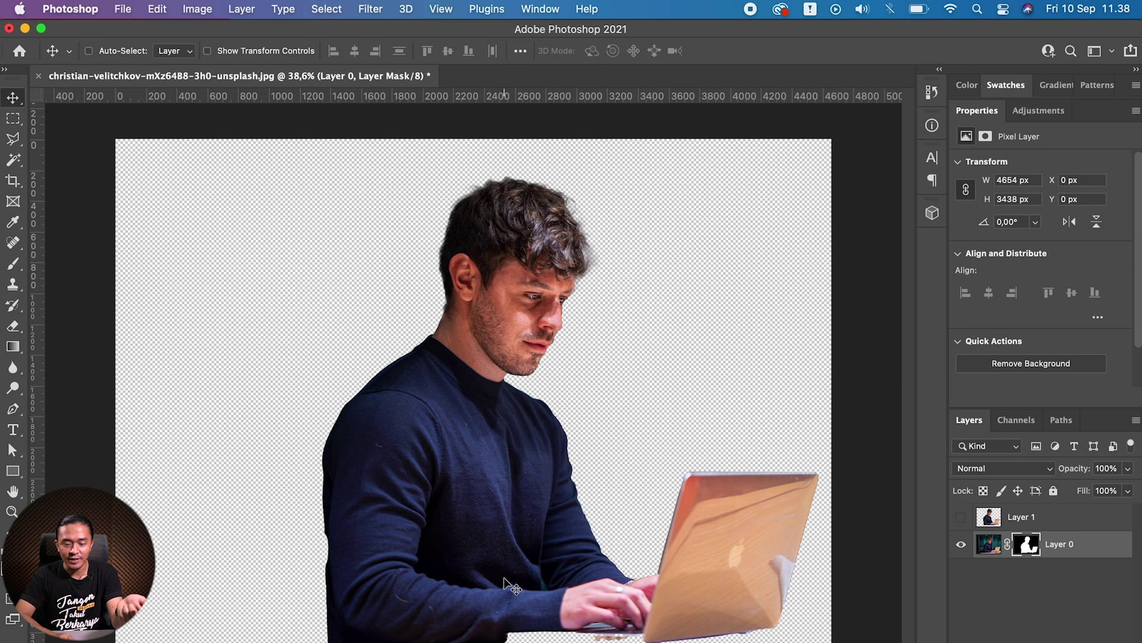
pyautogui.click(1028, 545)
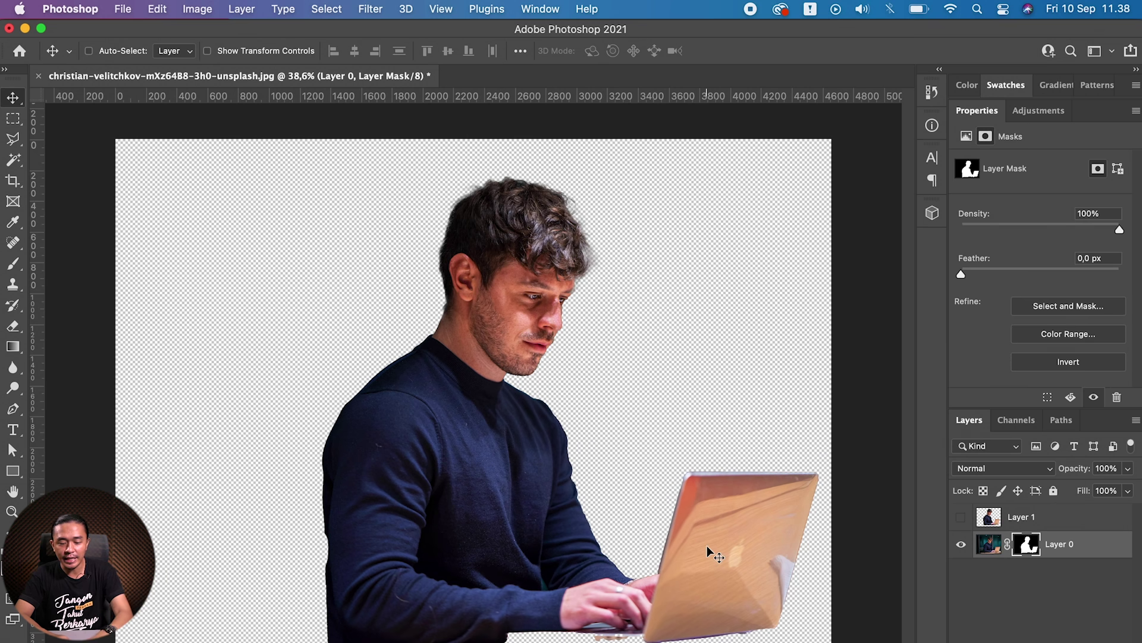
pyautogui.press('l')
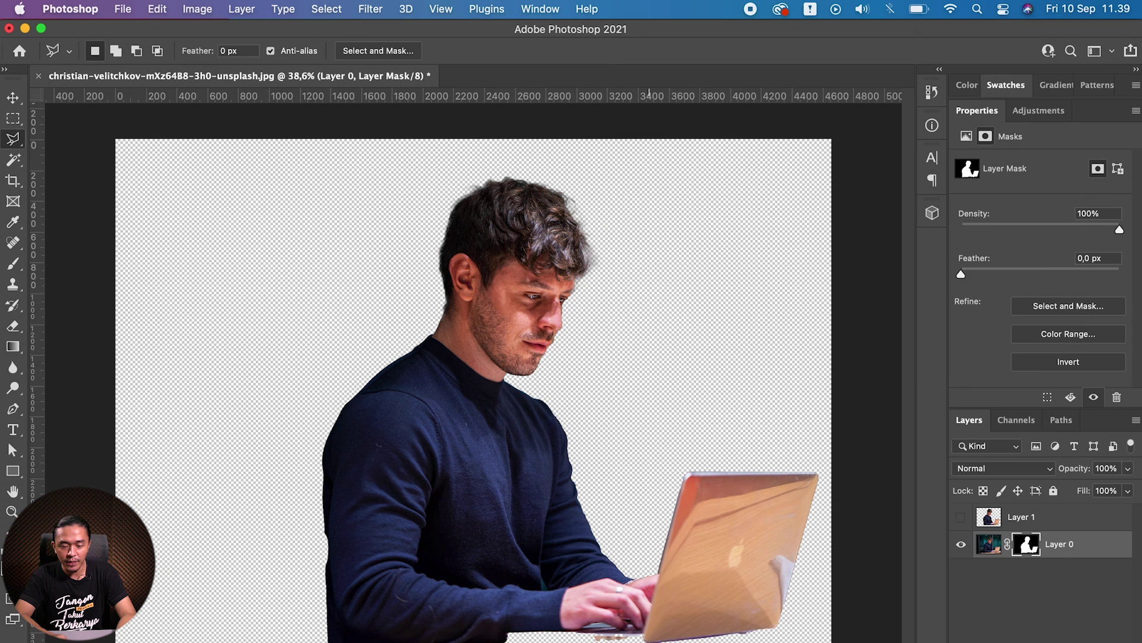
pyautogui.click(659, 622)
pyautogui.click(619, 610)
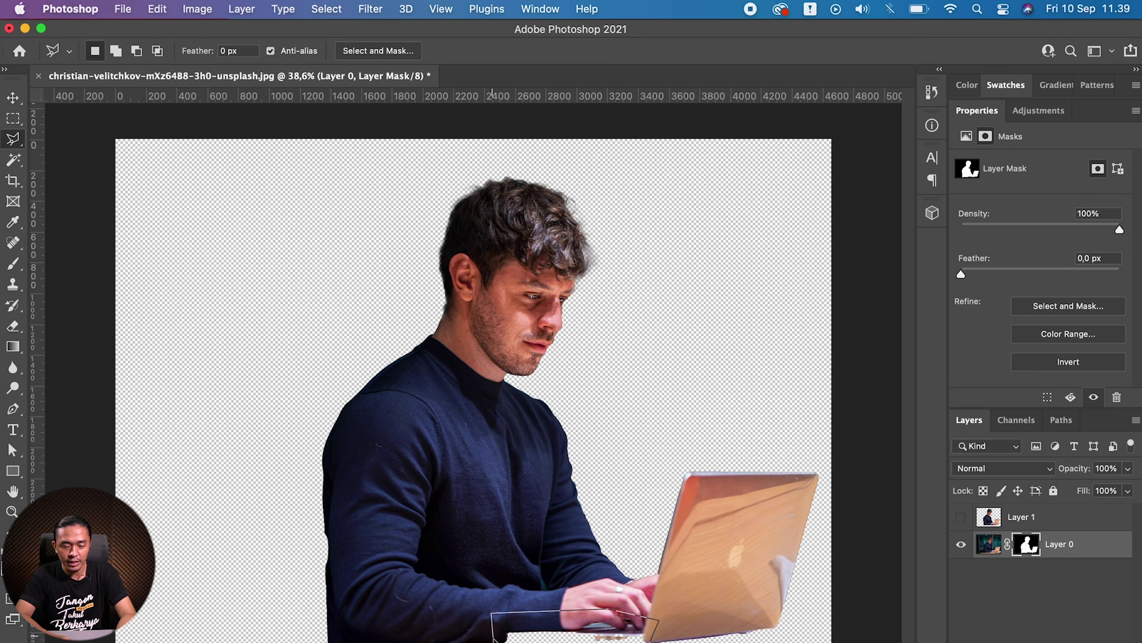
pyautogui.doubleClick(494, 642)
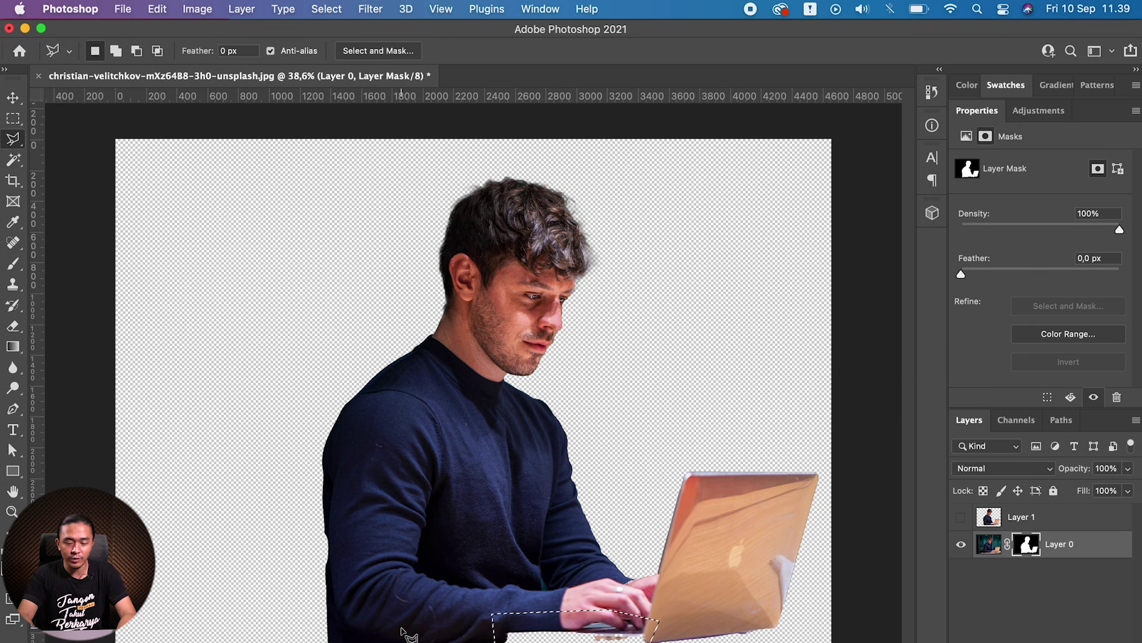
pyautogui.click(157, 8)
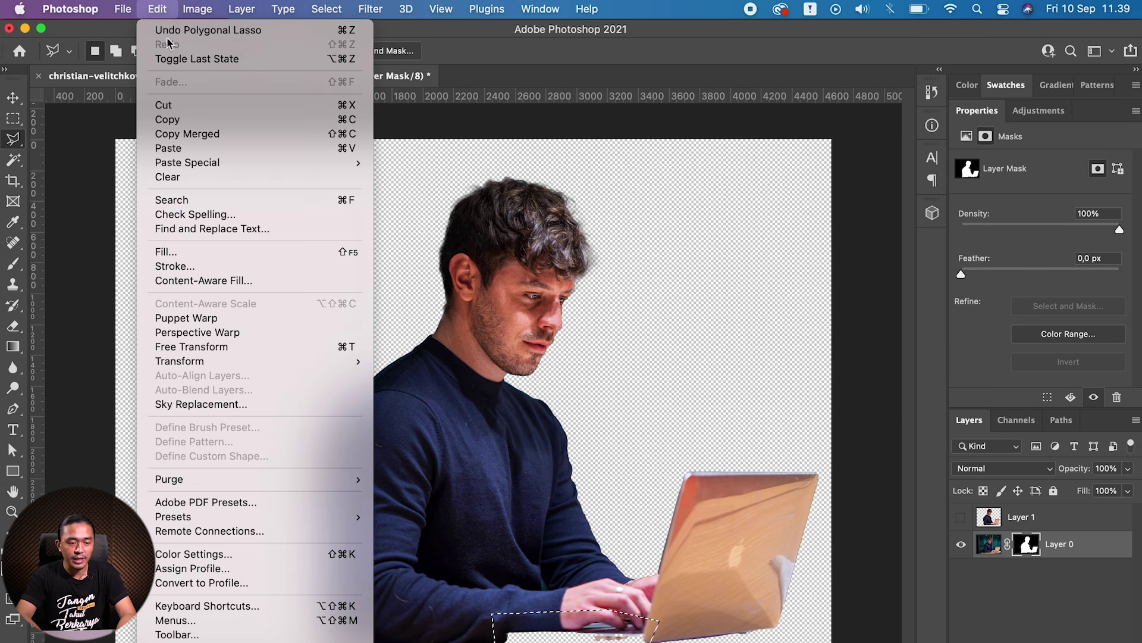
pyautogui.click(172, 251)
pyautogui.click(747, 255)
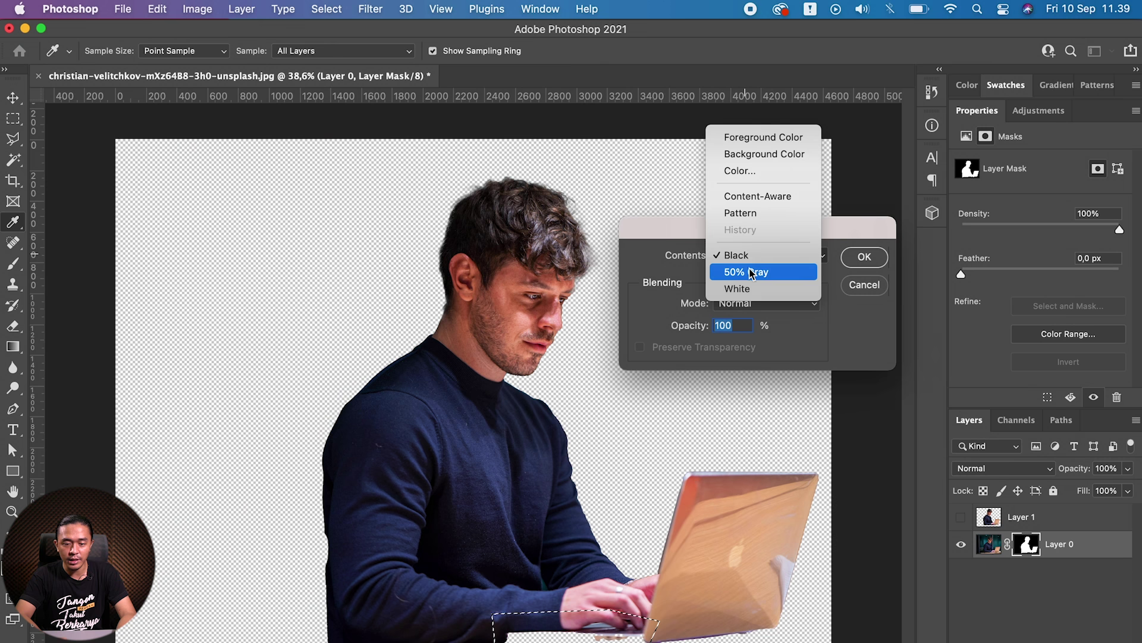
pyautogui.click(751, 288)
pyautogui.click(864, 256)
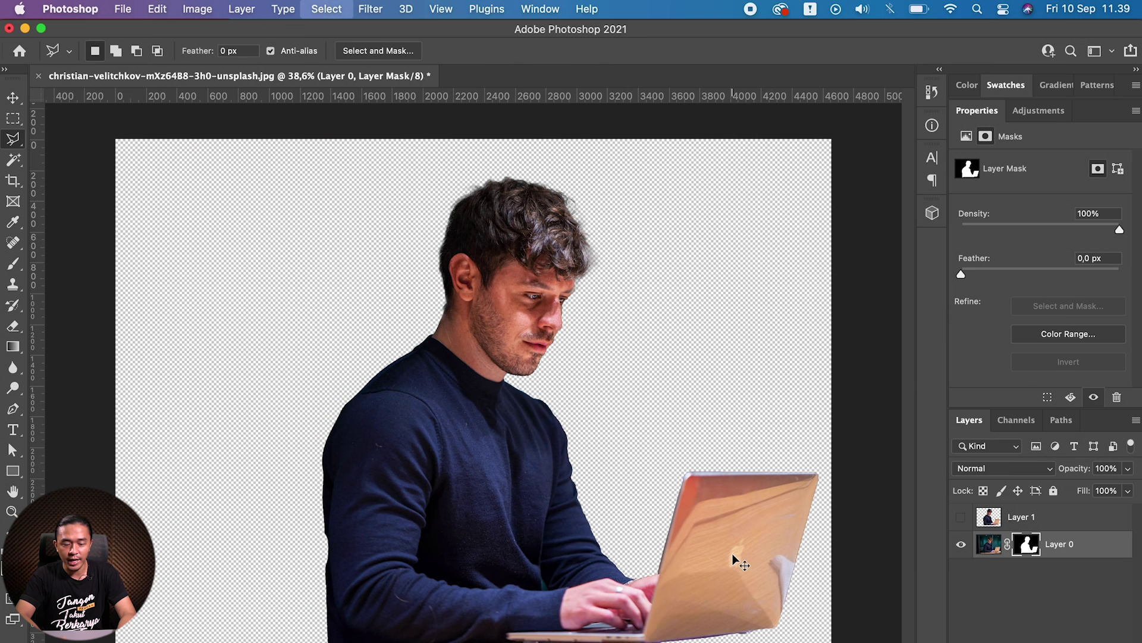
# Step: Deselect and delete Layer 0's layer mask to restore the full original photo
pyautogui.press('super+d')
pyautogui.press('v')
pyautogui.press('super')
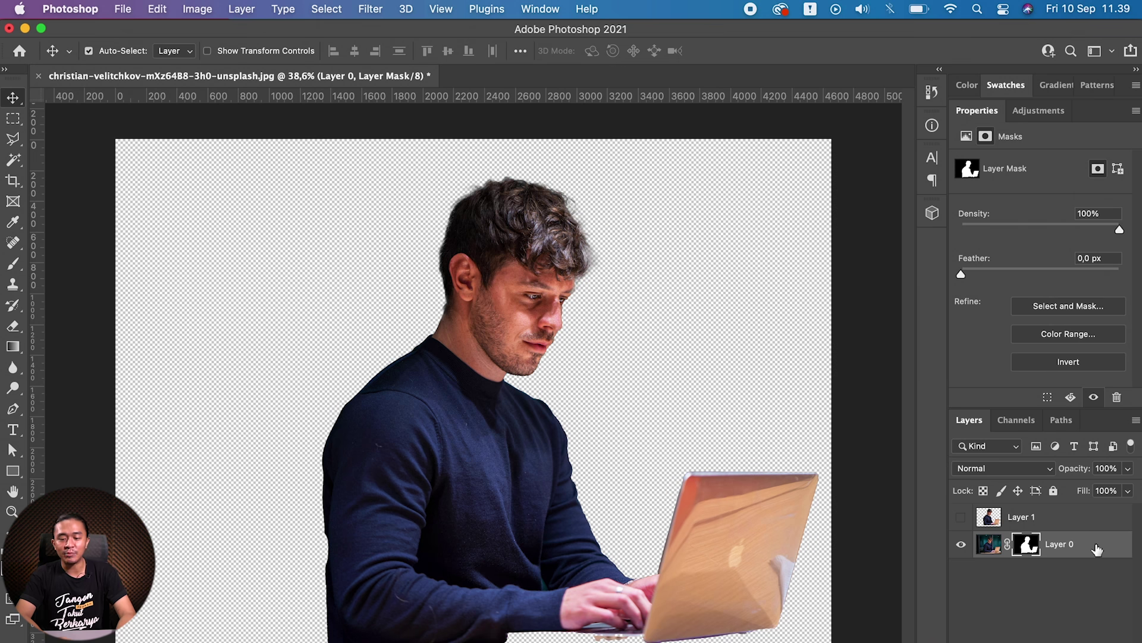
pyautogui.rightClick(1028, 546)
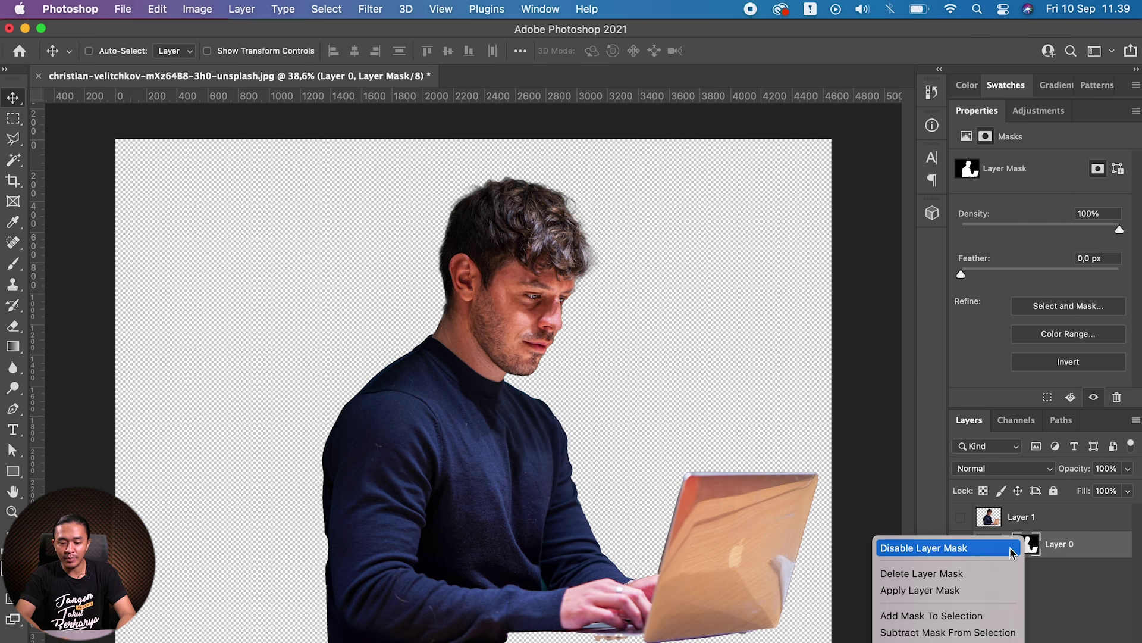
pyautogui.click(976, 573)
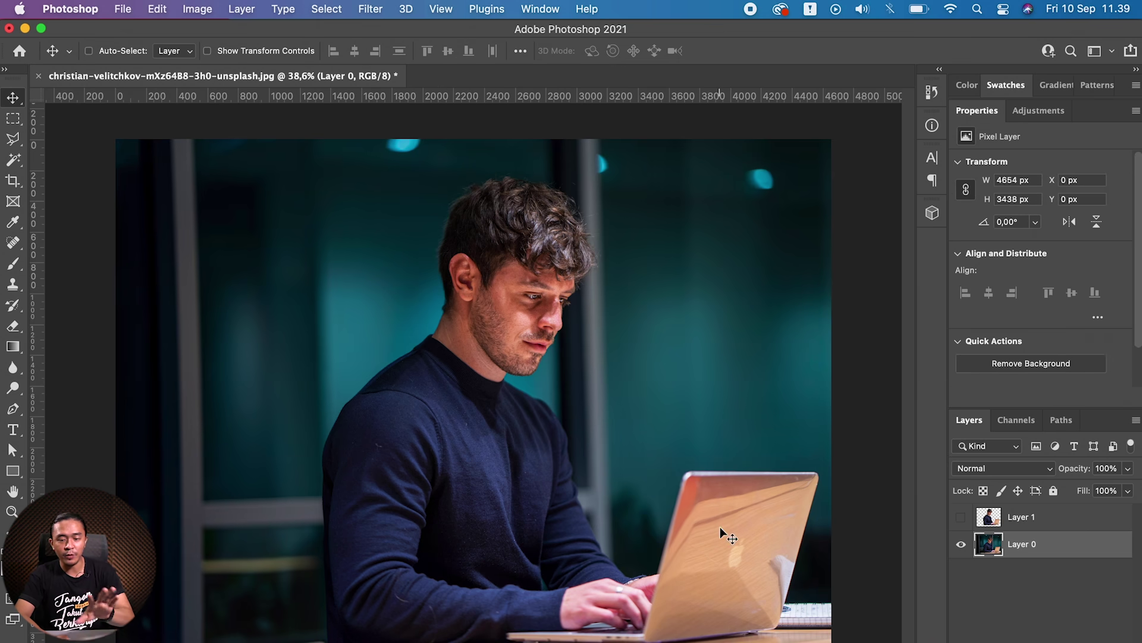
# Step: Open Select and Mask with the Rectangular Marquee and run Select Subject on the man
pyautogui.click(14, 120)
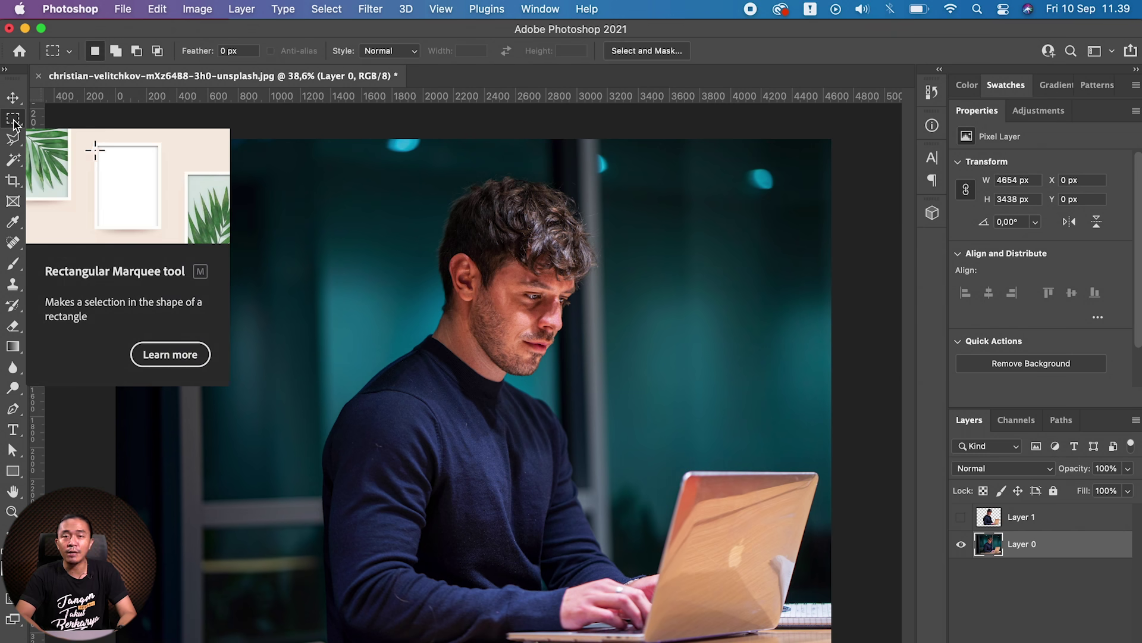
pyautogui.click(647, 52)
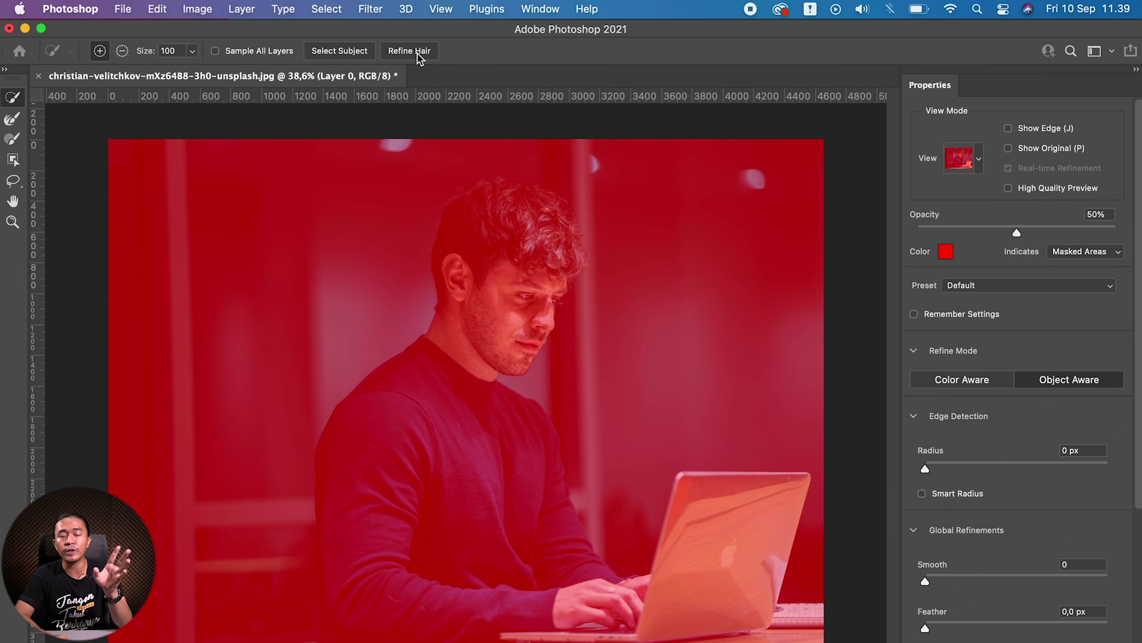
pyautogui.click(360, 51)
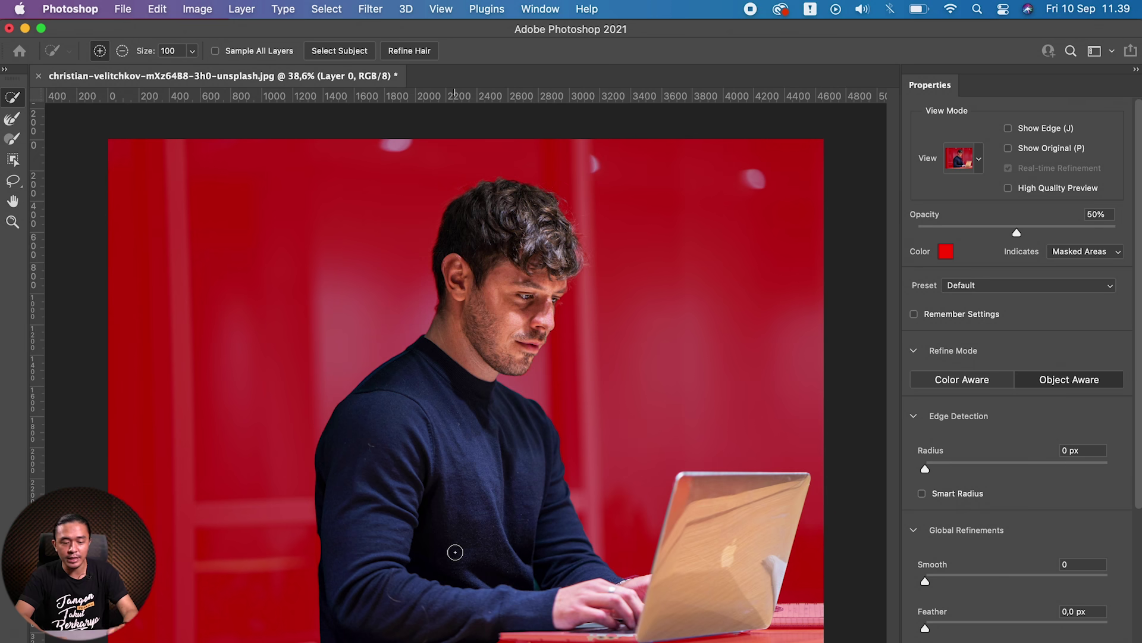
# Step: Refine the selection edge along the table line under the laptop
pyautogui.scroll(2, 494, 622)
pyautogui.scroll(2, 495, 623)
pyautogui.scroll(2, 494, 623)
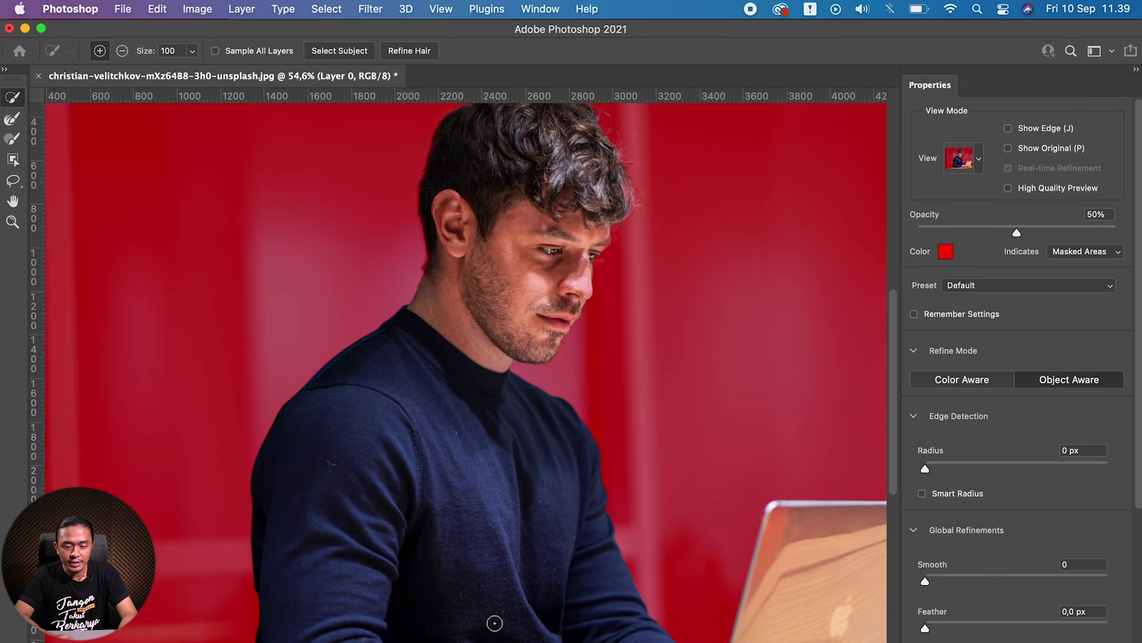
pyautogui.scroll(2, 494, 623)
pyautogui.scroll(-5, 495, 622)
pyautogui.scroll(-5, 464, 503)
pyautogui.scroll(-2, 434, 382)
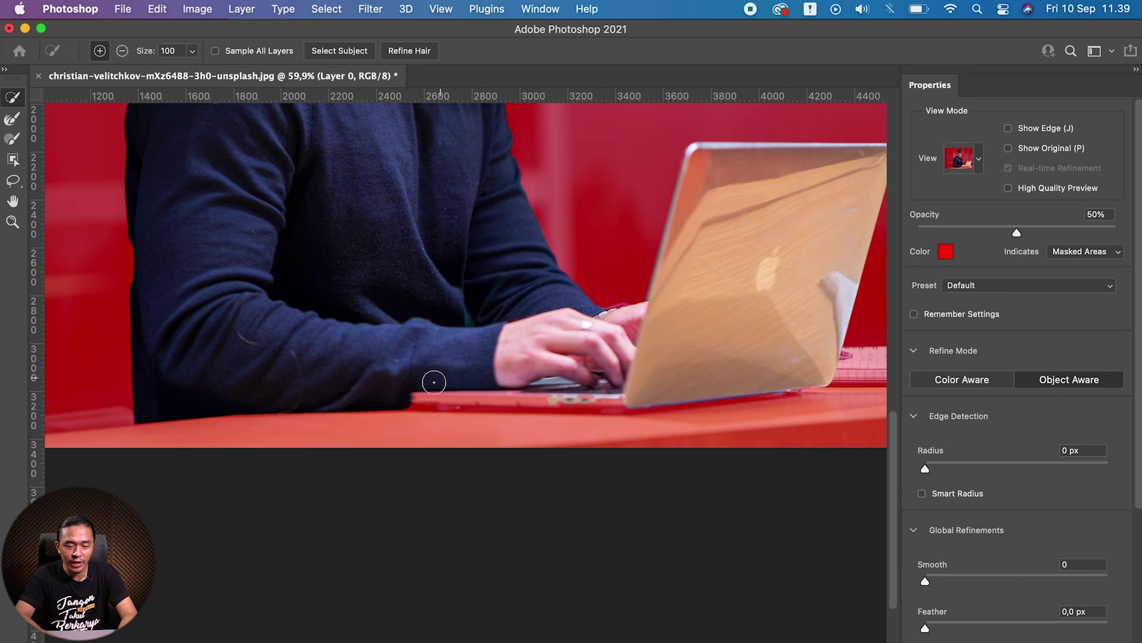
pyautogui.moveTo(404, 405); pyautogui.dragTo(618, 393)
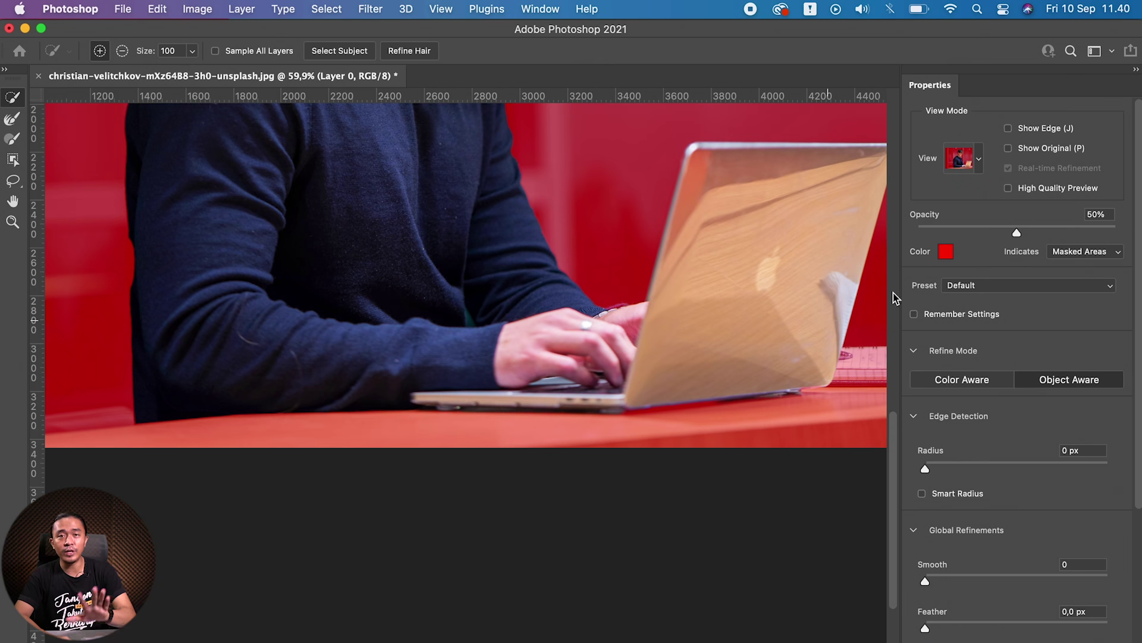
pyautogui.scroll(5, 858, 338)
pyautogui.scroll(-2, 1068, 598)
pyautogui.scroll(-2, 1068, 598)
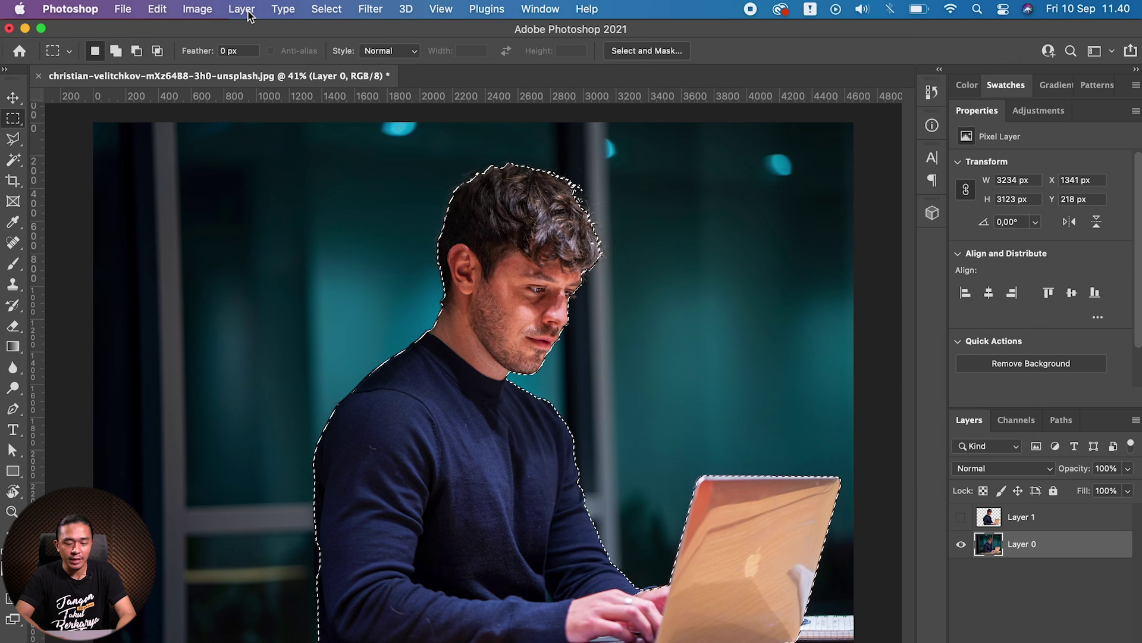
# Step: Copy the selection to a new Layer 2, compare layer visibility, and make Layer 1 active
pyautogui.hotkey('ctrl', 'j')
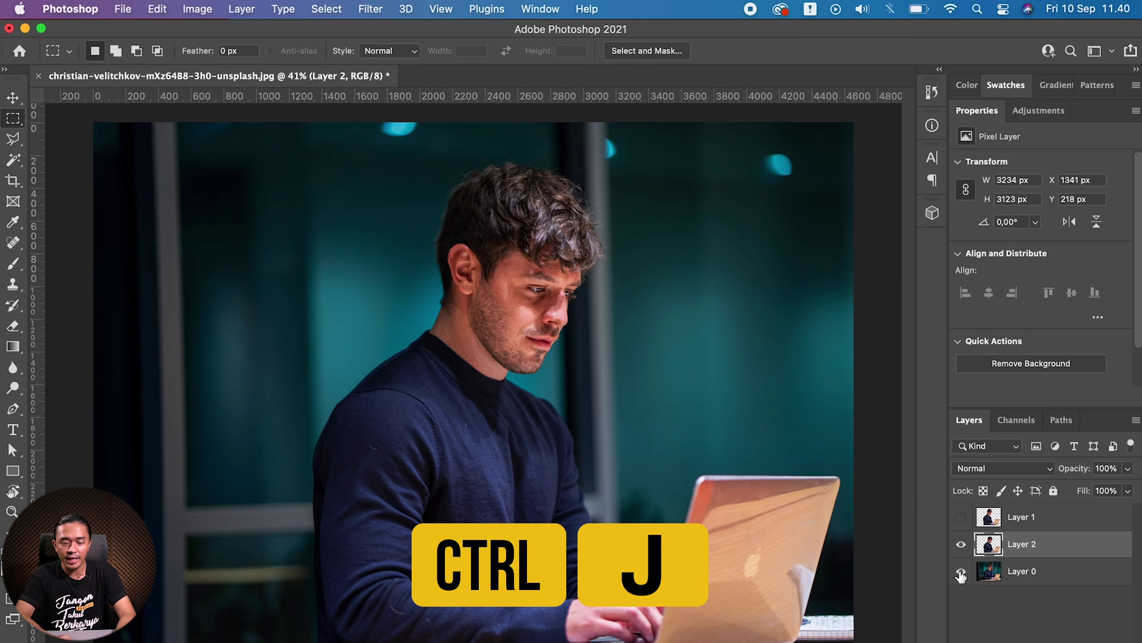
pyautogui.click(961, 573)
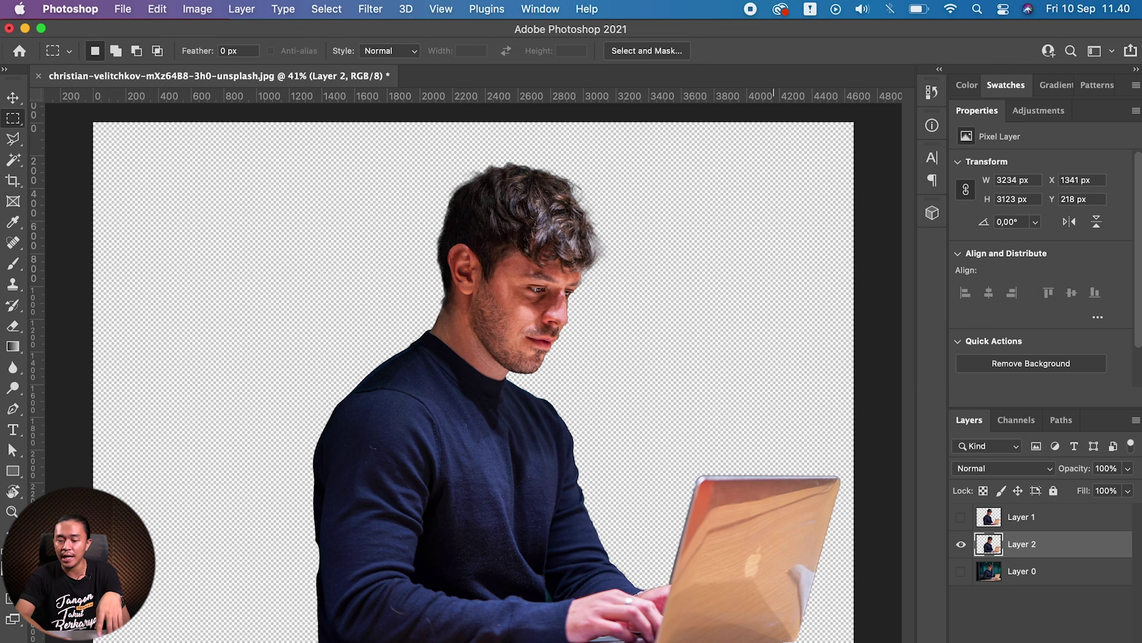
pyautogui.click(961, 544)
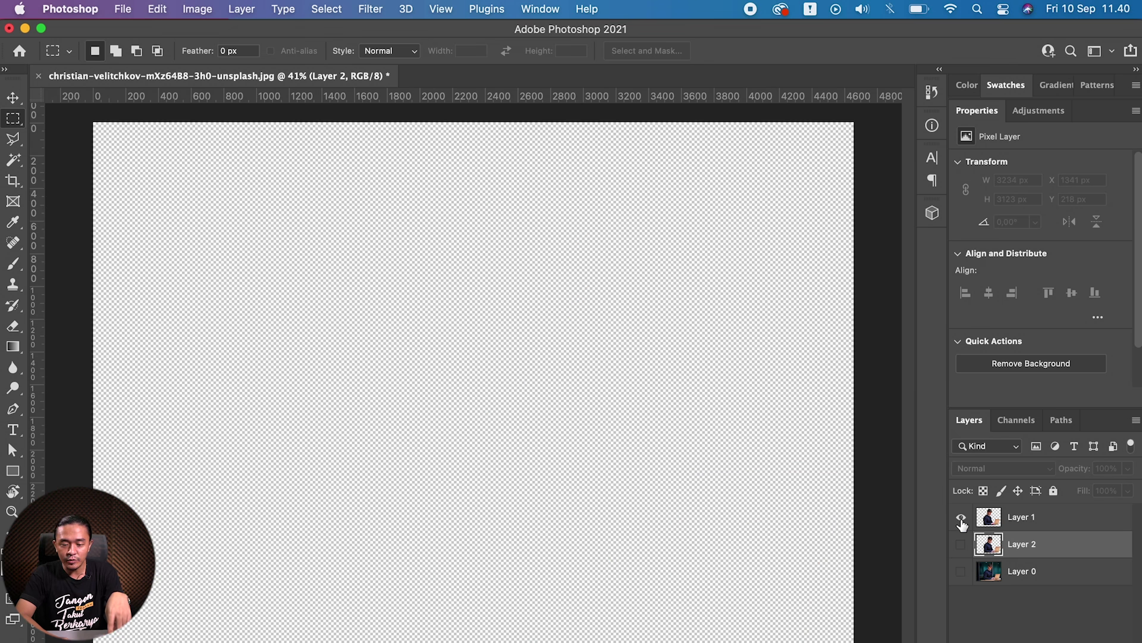
pyautogui.click(961, 516)
pyautogui.click(999, 521)
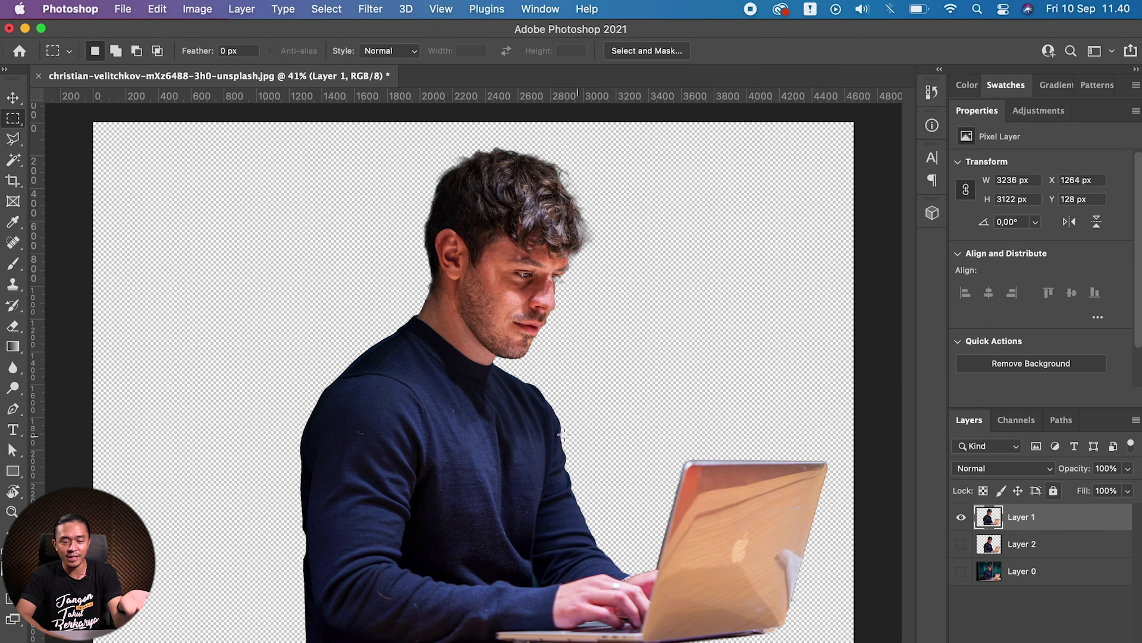
pyautogui.press('super+Tab')
pyautogui.press('super+Tab')
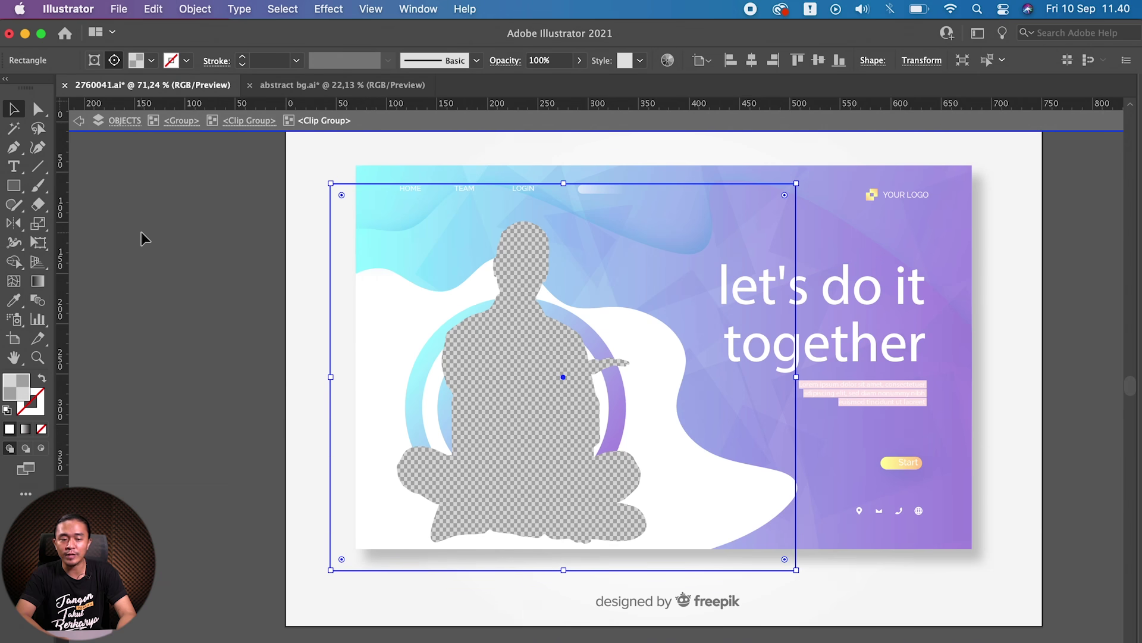
# Step: Leave isolation mode and create Untitled-1 from the Common 1366×768 px web preset
pyautogui.doubleClick(189, 256)
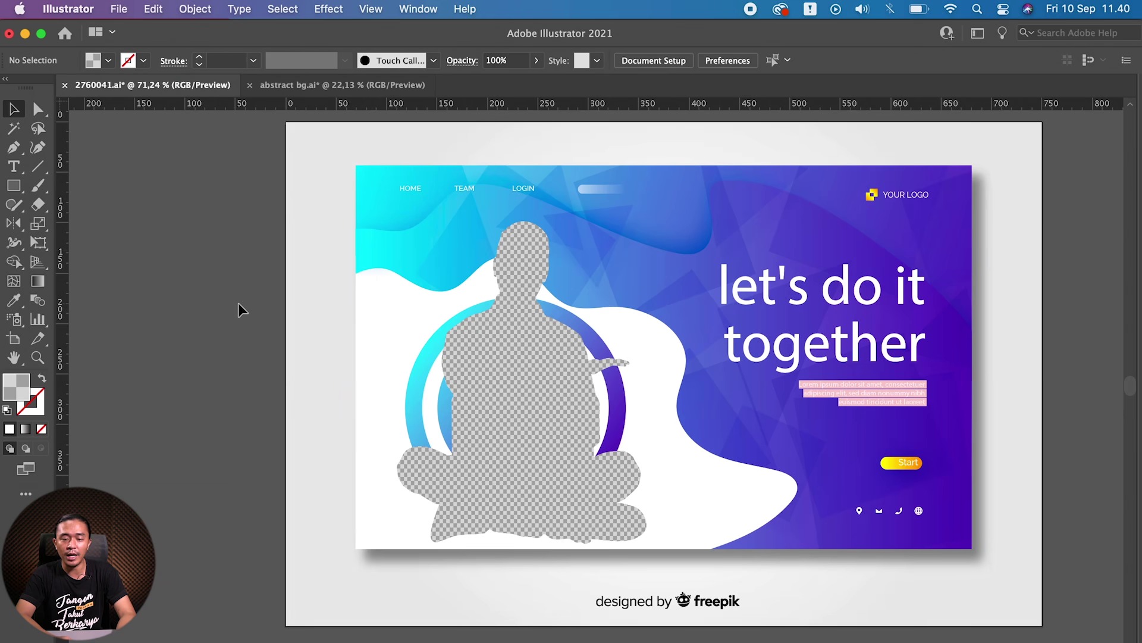
pyautogui.scroll(-2, 241, 309)
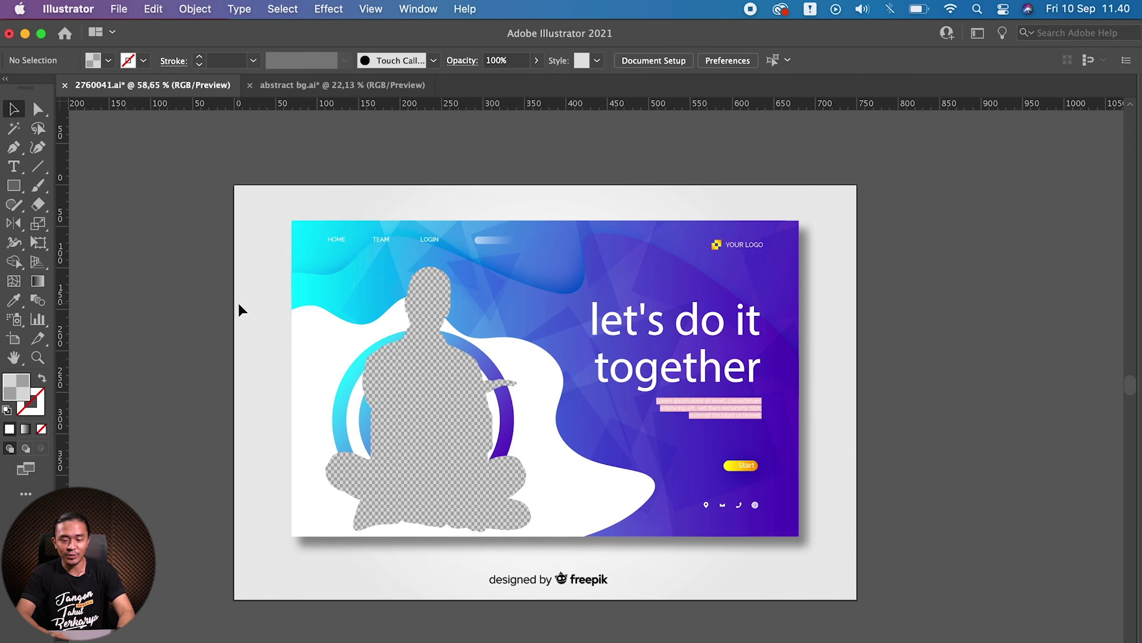
pyautogui.press('super+n')
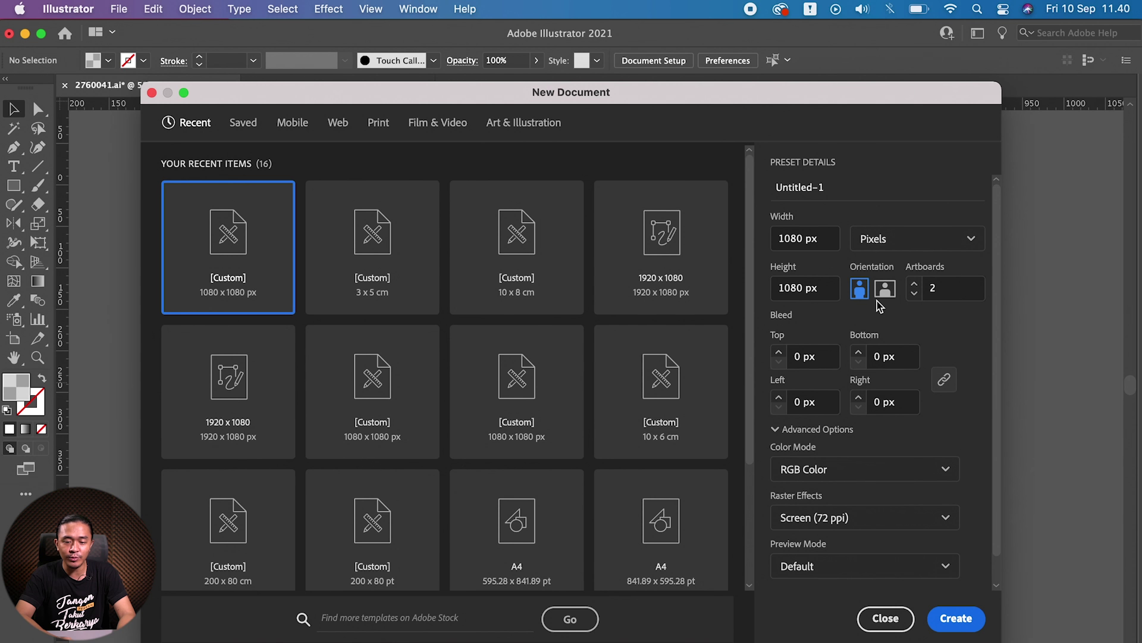
pyautogui.click(796, 241)
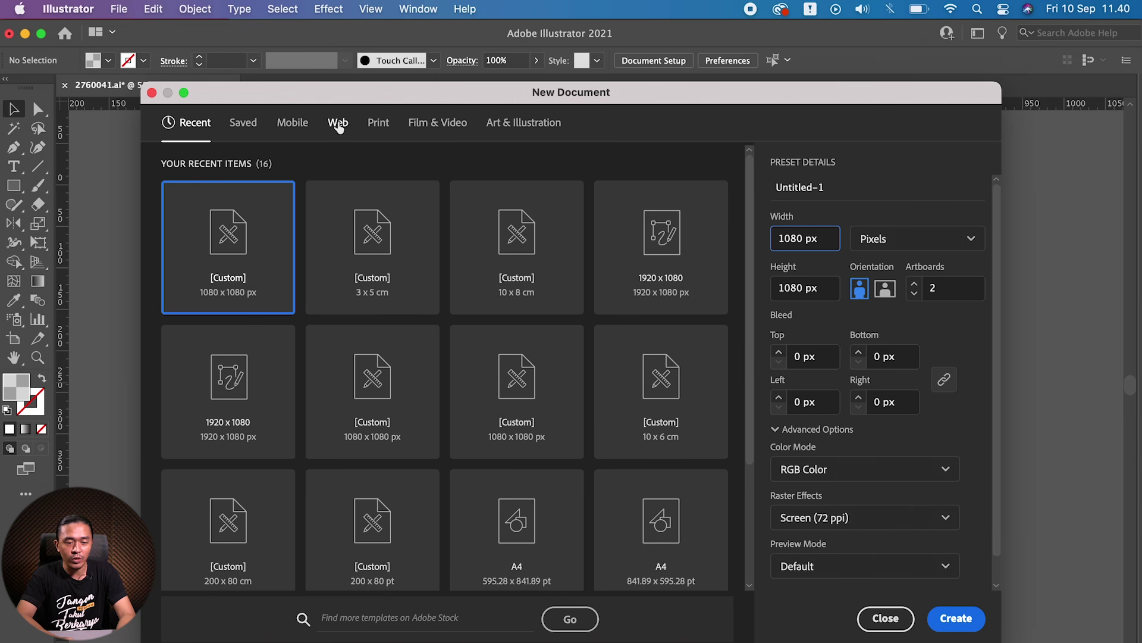
pyautogui.moveTo(400, 101); pyautogui.dragTo(427, 104)
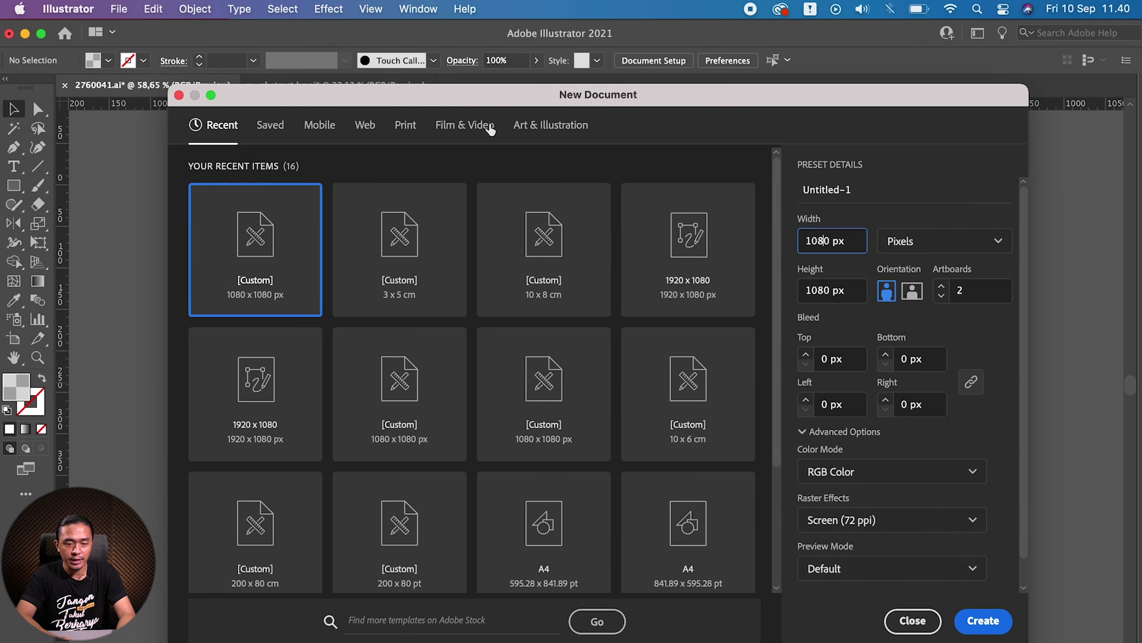
pyautogui.click(364, 130)
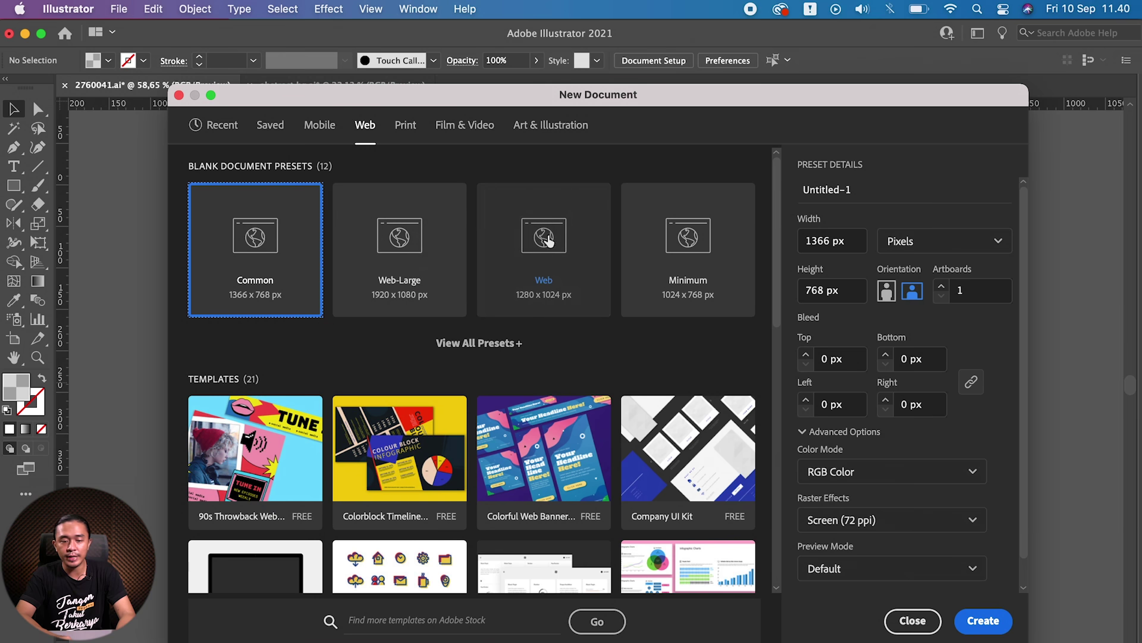
pyautogui.click(545, 254)
pyautogui.click(302, 247)
pyautogui.click(544, 250)
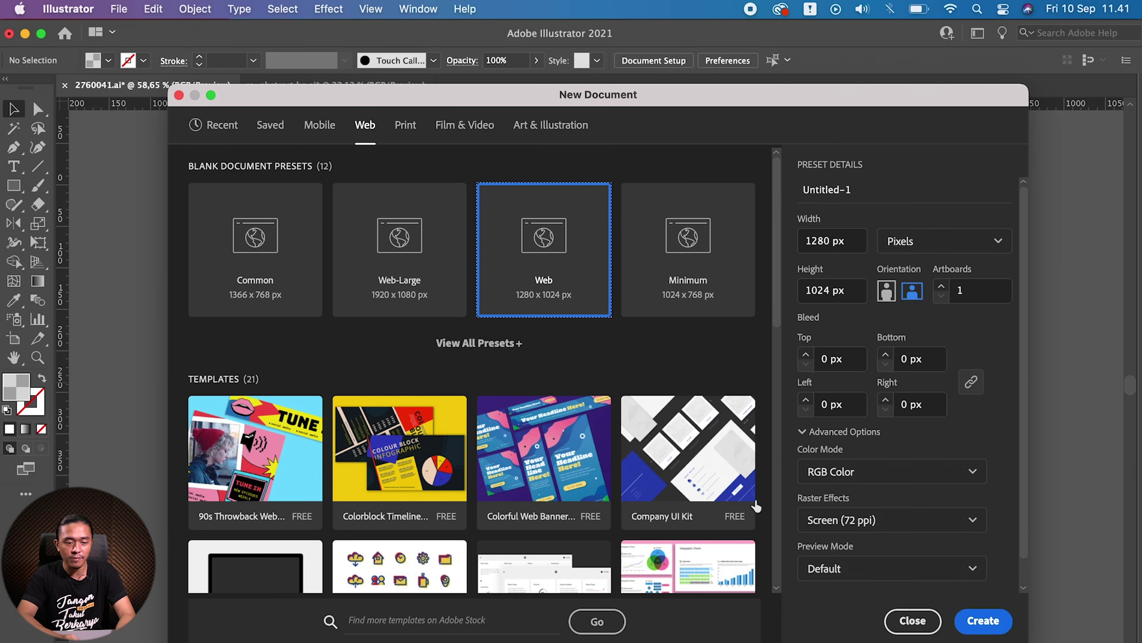
pyautogui.click(247, 278)
pyautogui.click(984, 622)
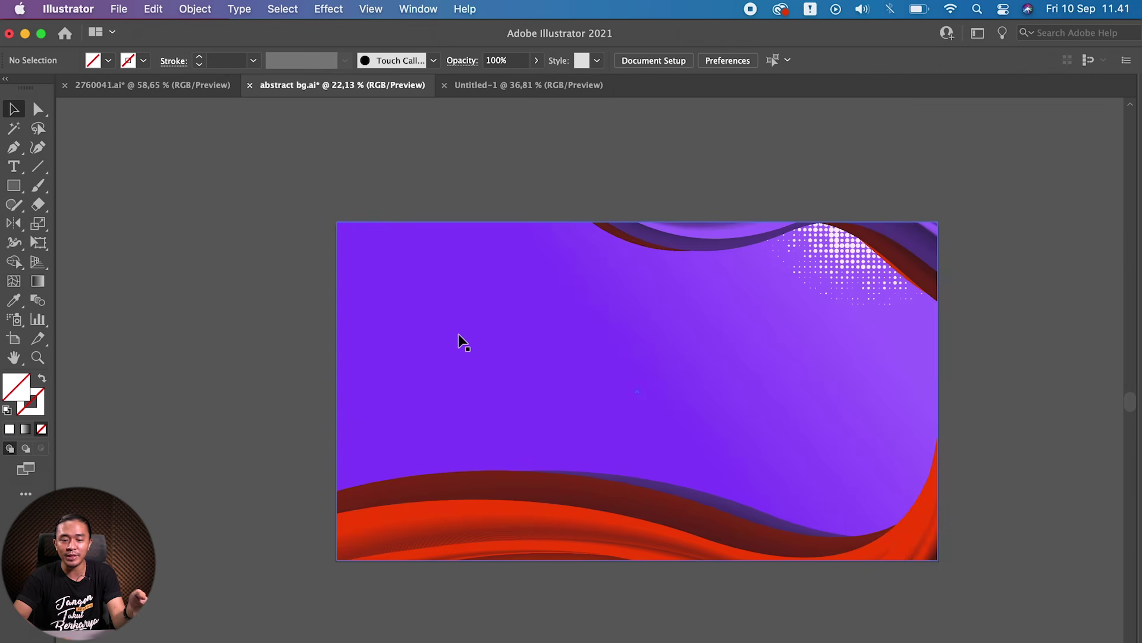
# Step: Copy all the abstract bg.ai wave artwork and paste it into Untitled-1
pyautogui.click(659, 316)
pyautogui.click(1008, 420)
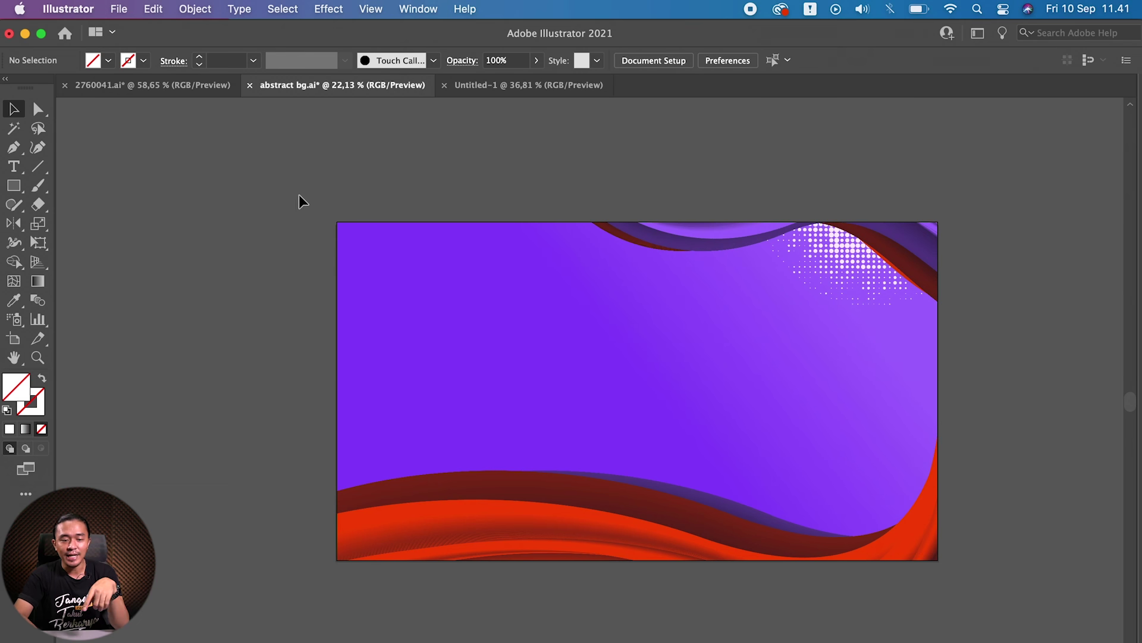
pyautogui.press('super+a')
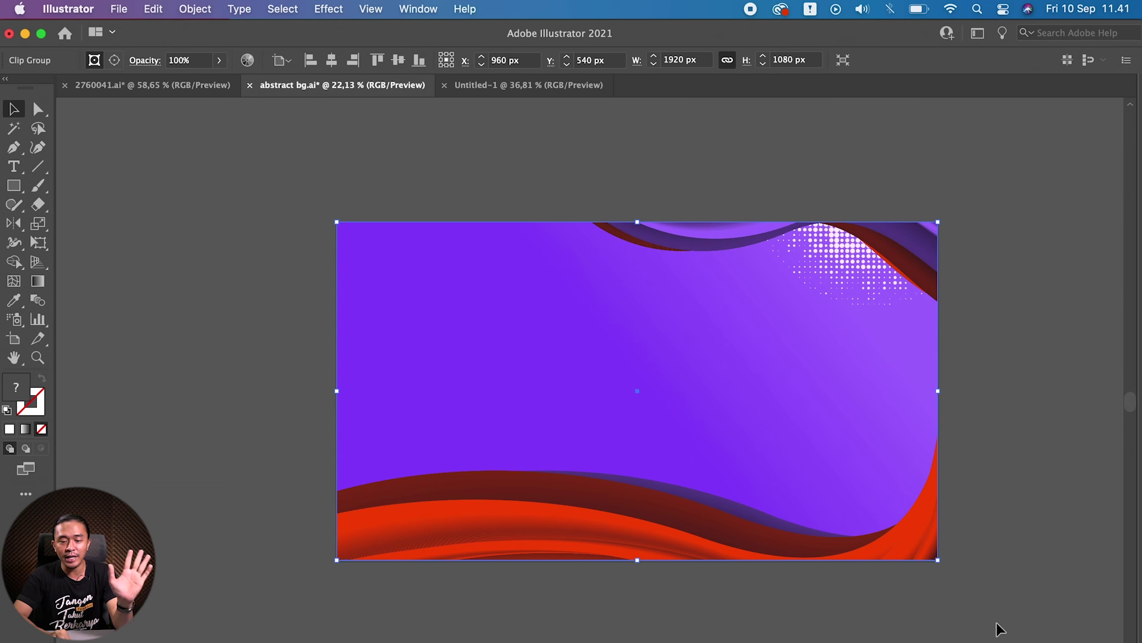
pyautogui.press('super+shift+b')
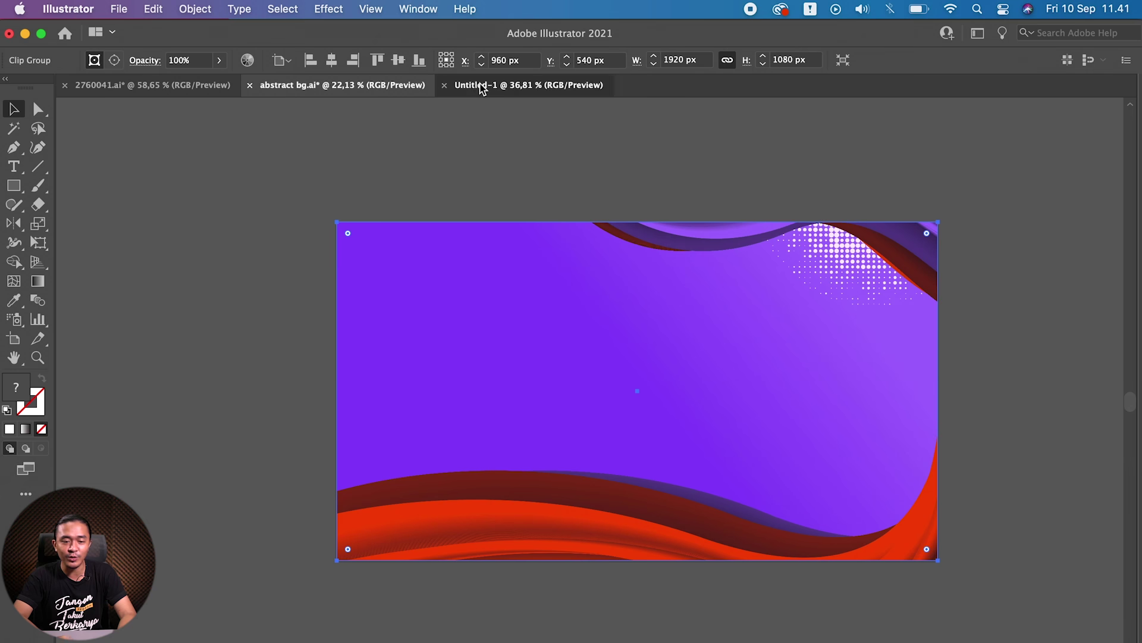
pyautogui.click(482, 87)
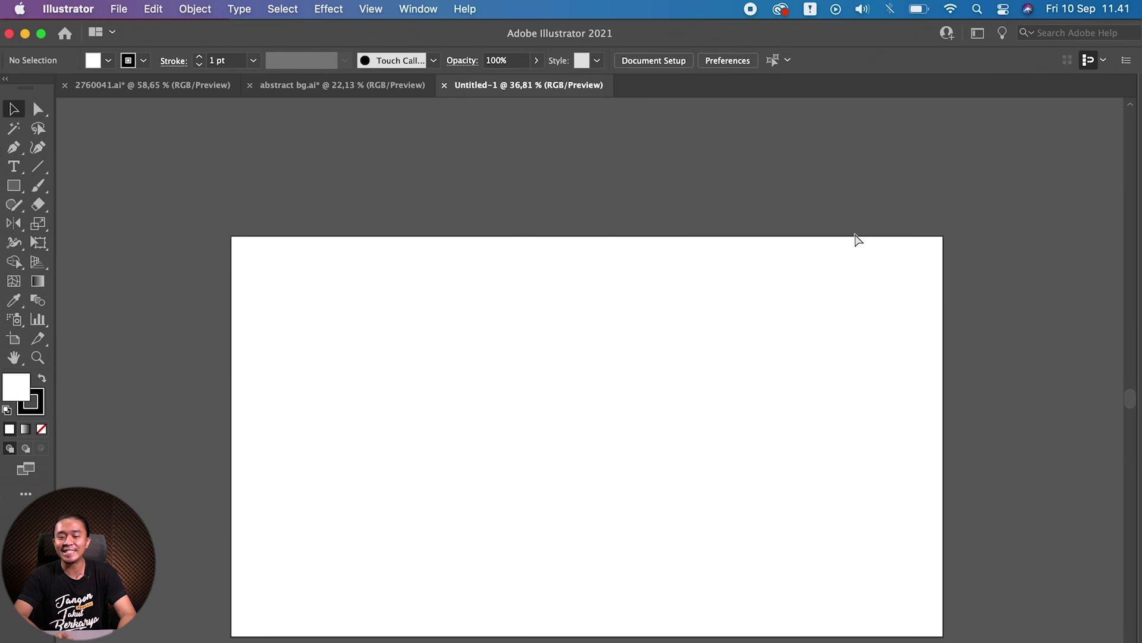
pyautogui.press('super+v')
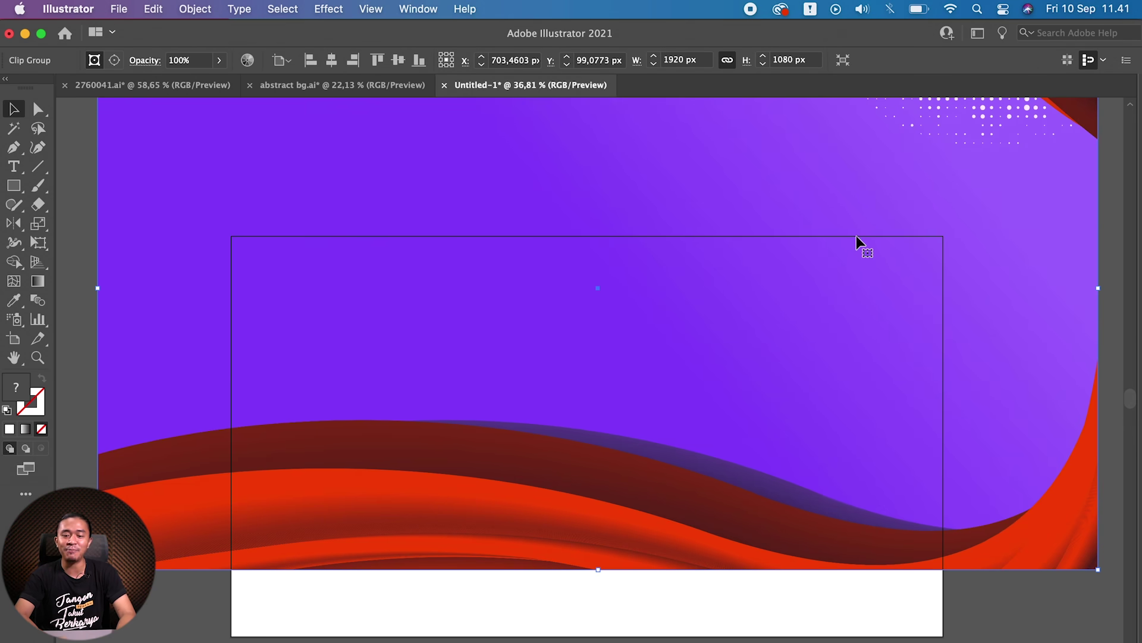
# Step: Scale the pasted wave background so it fills the whole artboard
pyautogui.moveTo(971, 496); pyautogui.dragTo(961, 485)
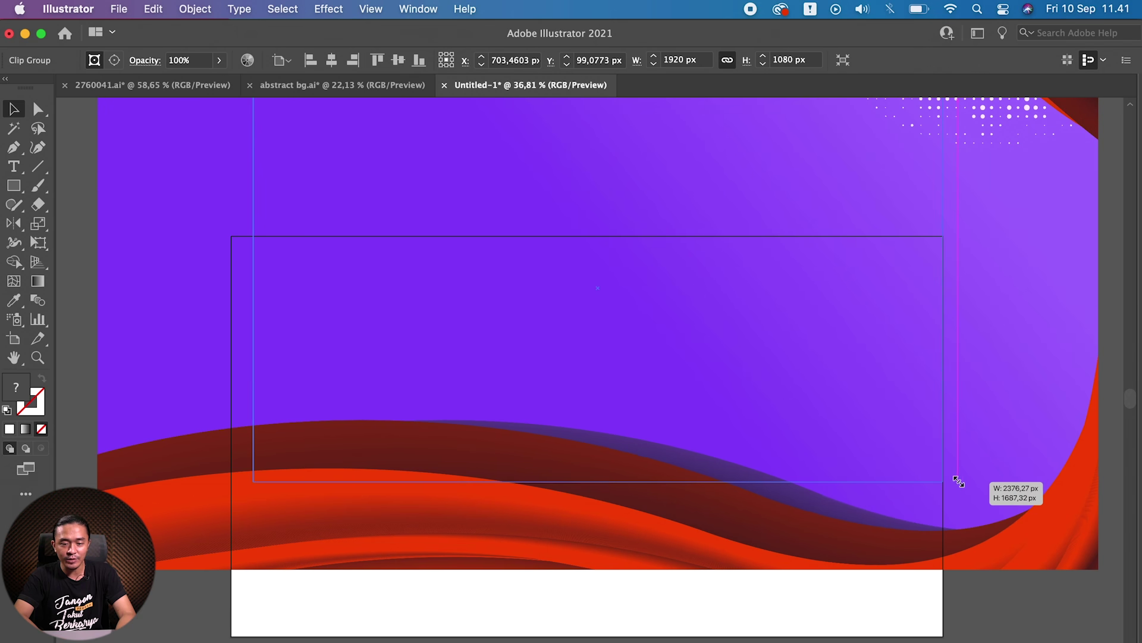
pyautogui.moveTo(881, 380); pyautogui.dragTo(881, 382)
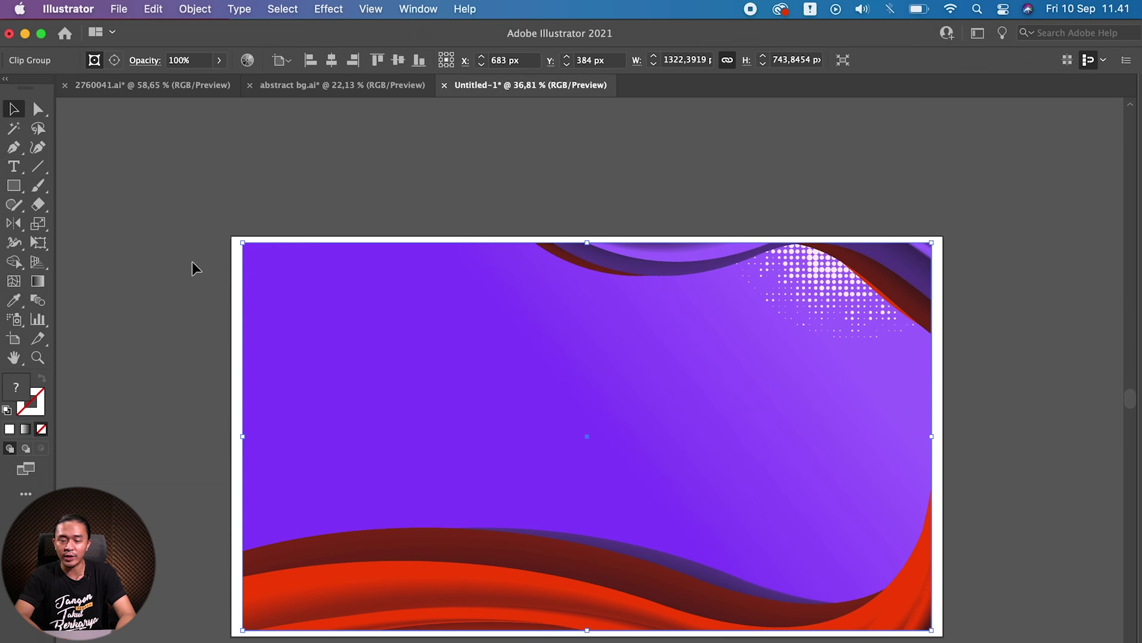
pyautogui.moveTo(934, 247); pyautogui.dragTo(950, 238)
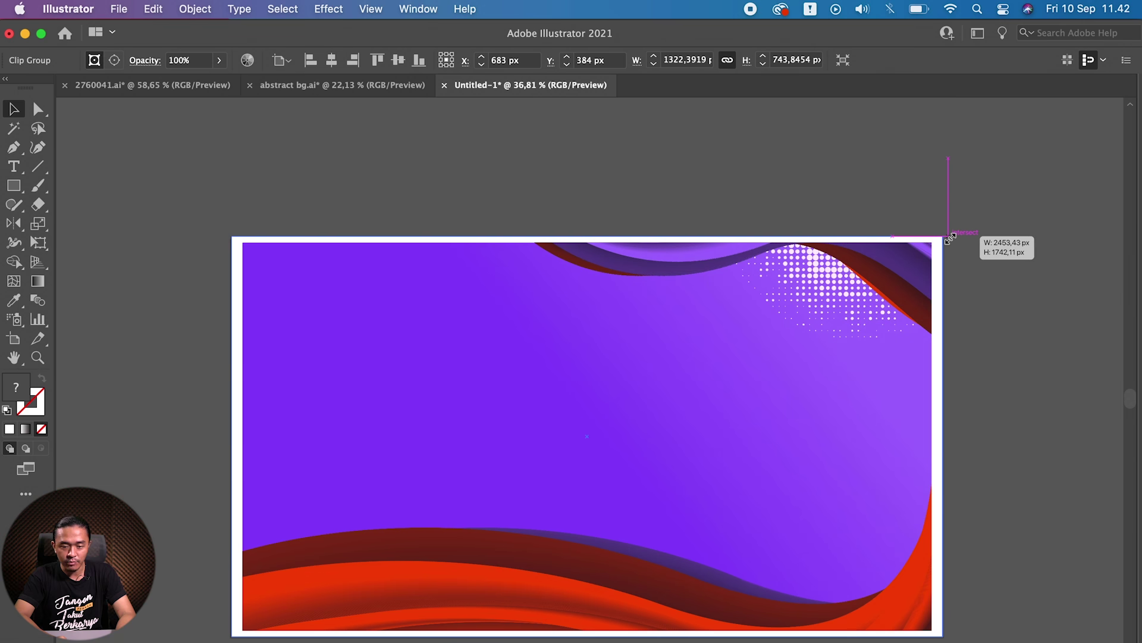
pyautogui.moveTo(1028, 290); pyautogui.dragTo(1026, 288)
pyautogui.click(1026, 288)
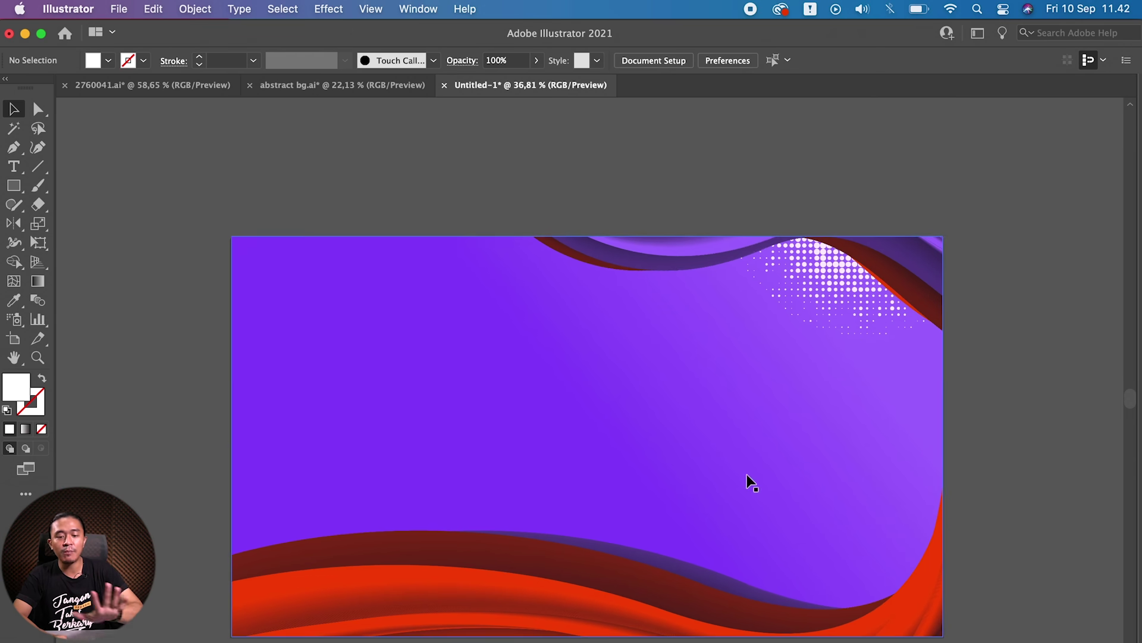
# Step: Inside the background group, move the top halftone wave blend down and left
pyautogui.press('a')
pyautogui.press('v')
pyautogui.doubleClick(681, 255)
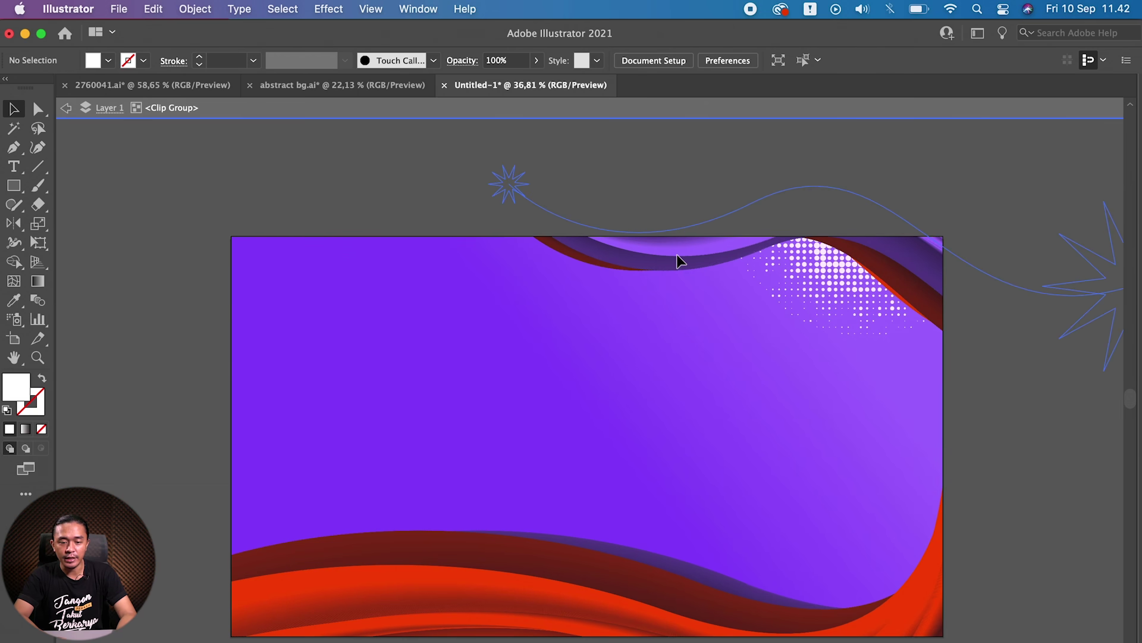
pyautogui.moveTo(676, 255); pyautogui.dragTo(636, 254)
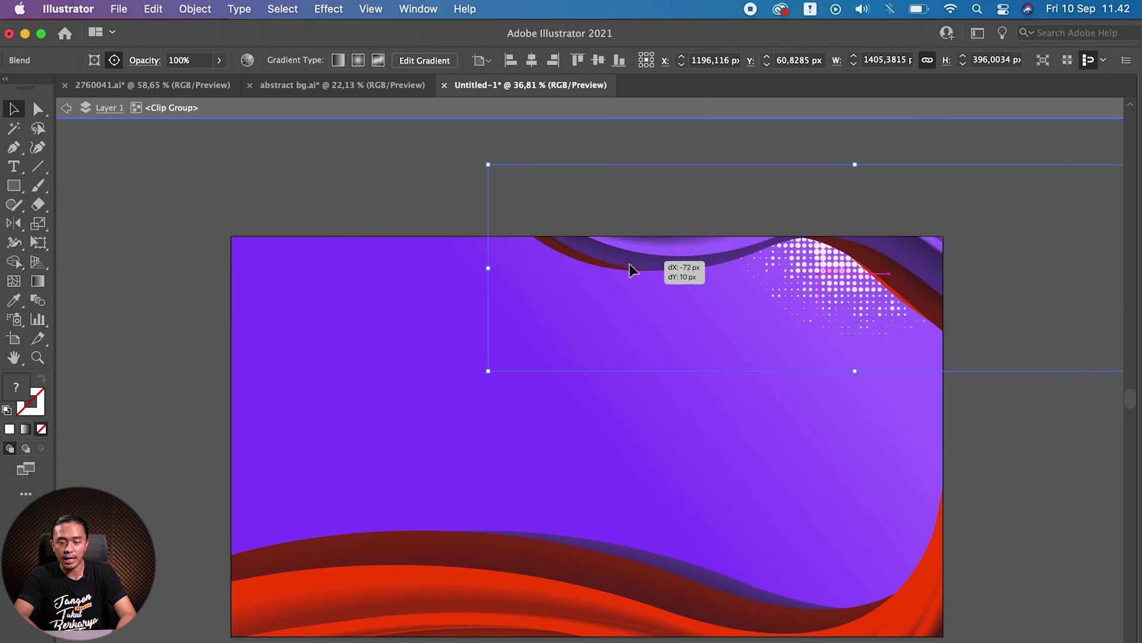
pyautogui.moveTo(635, 255); pyautogui.dragTo(616, 277)
pyautogui.hotkey('ctrl', 'z')
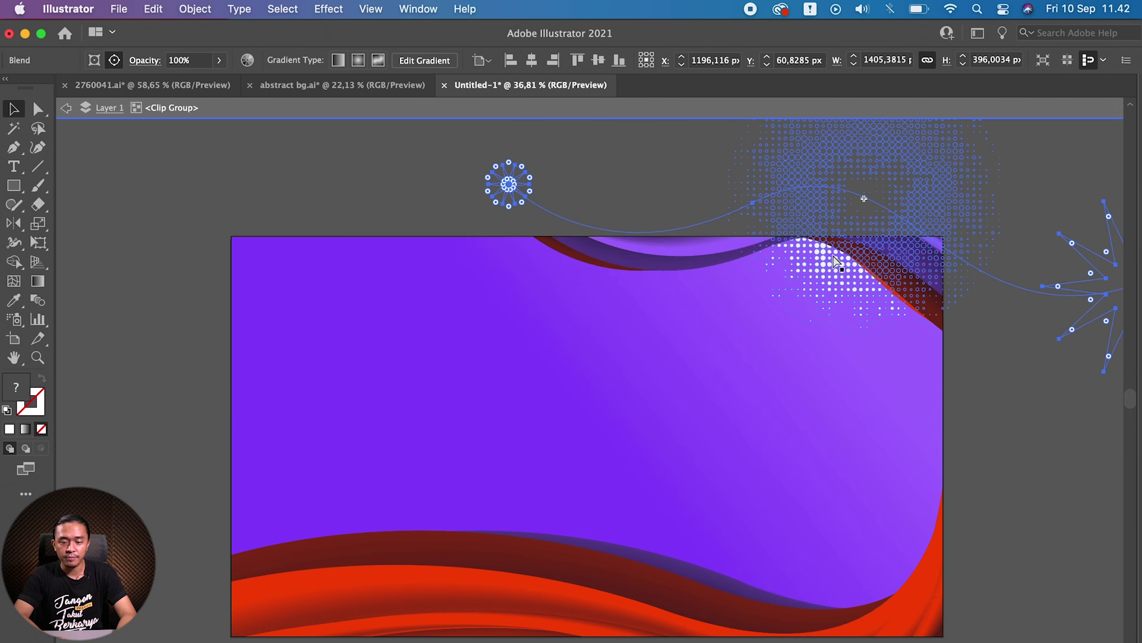
pyautogui.hotkey('ctrl', 'shift', 'z')
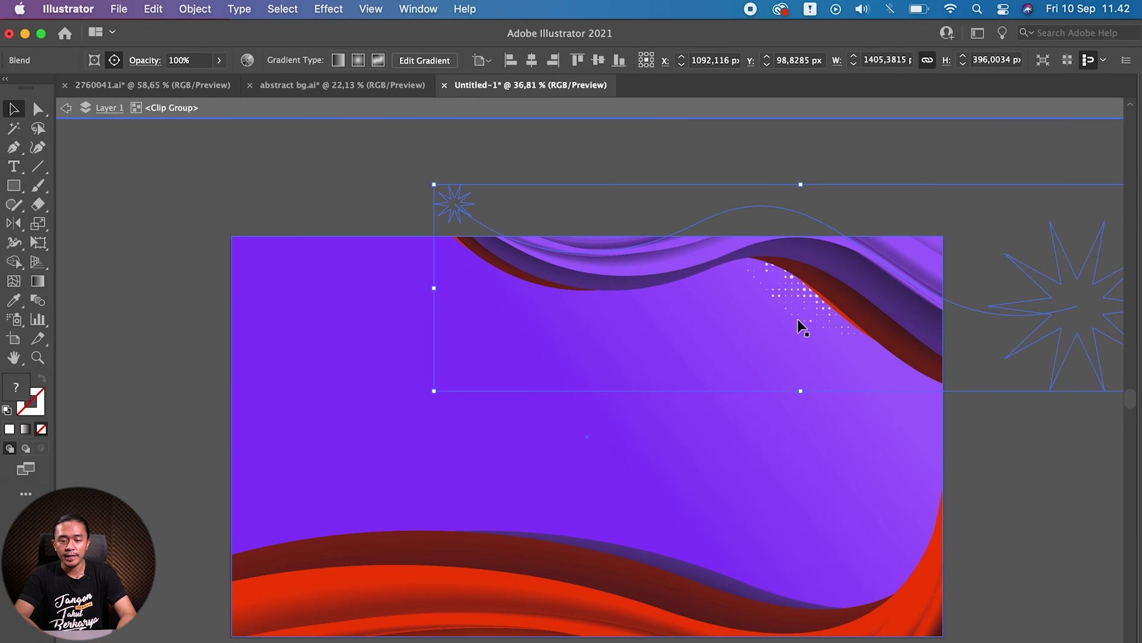
pyautogui.click(1087, 534)
pyautogui.press('super+Tab')
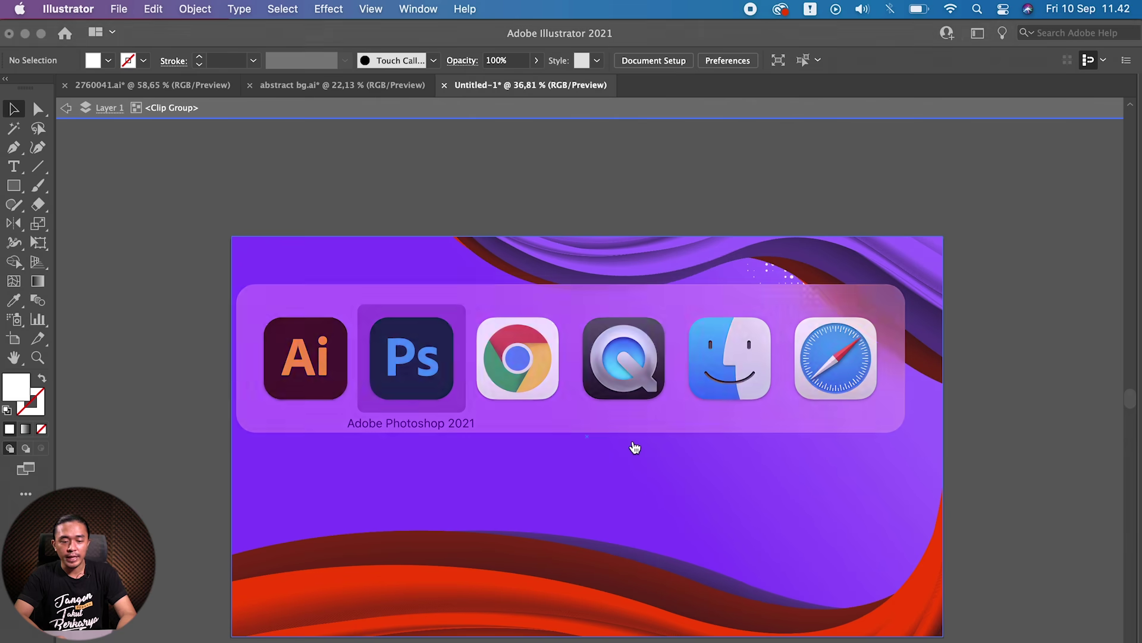
# Step: Copy the man-at-laptop cut-out from Photoshop, paste it into the banner and scale it down
pyautogui.press('super+a')
pyautogui.press('super+c')
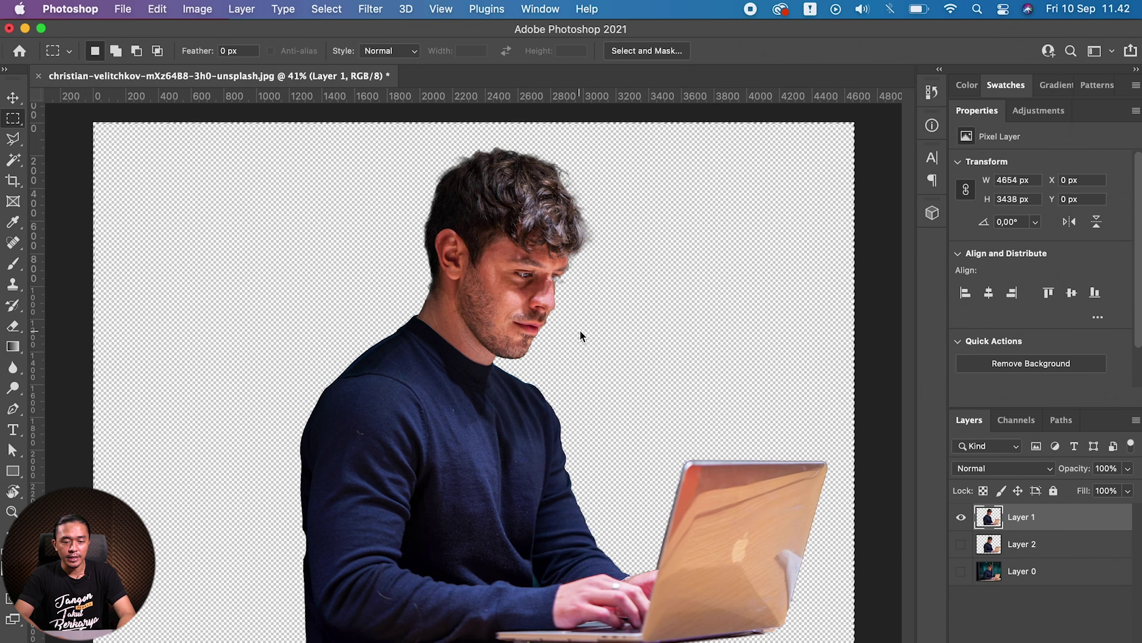
pyautogui.press('super+Tab')
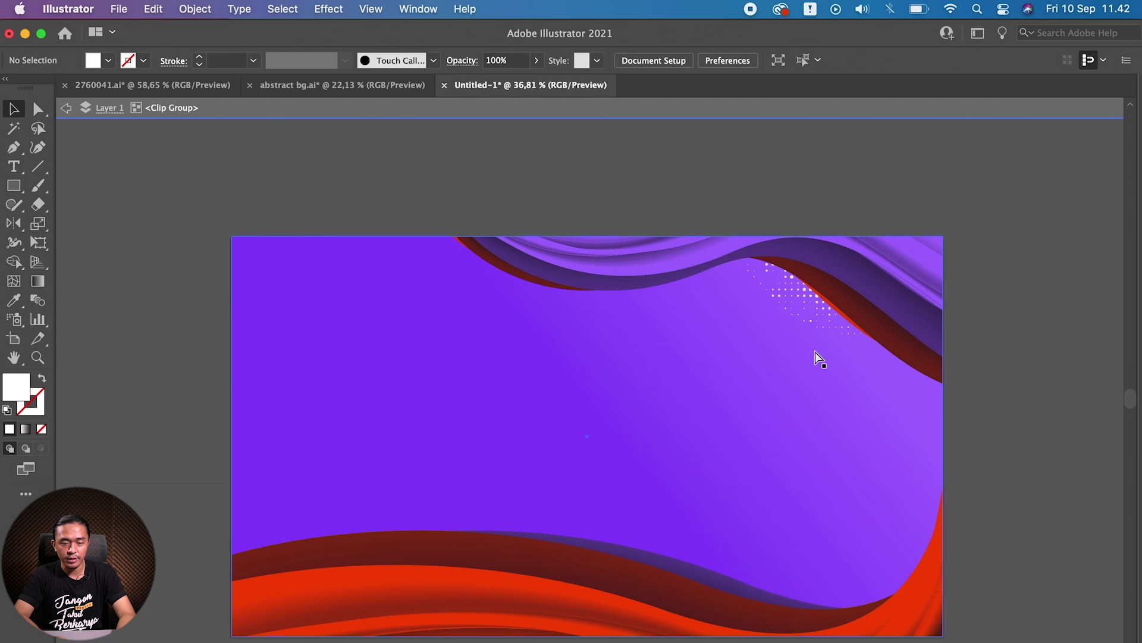
pyautogui.press('super+v')
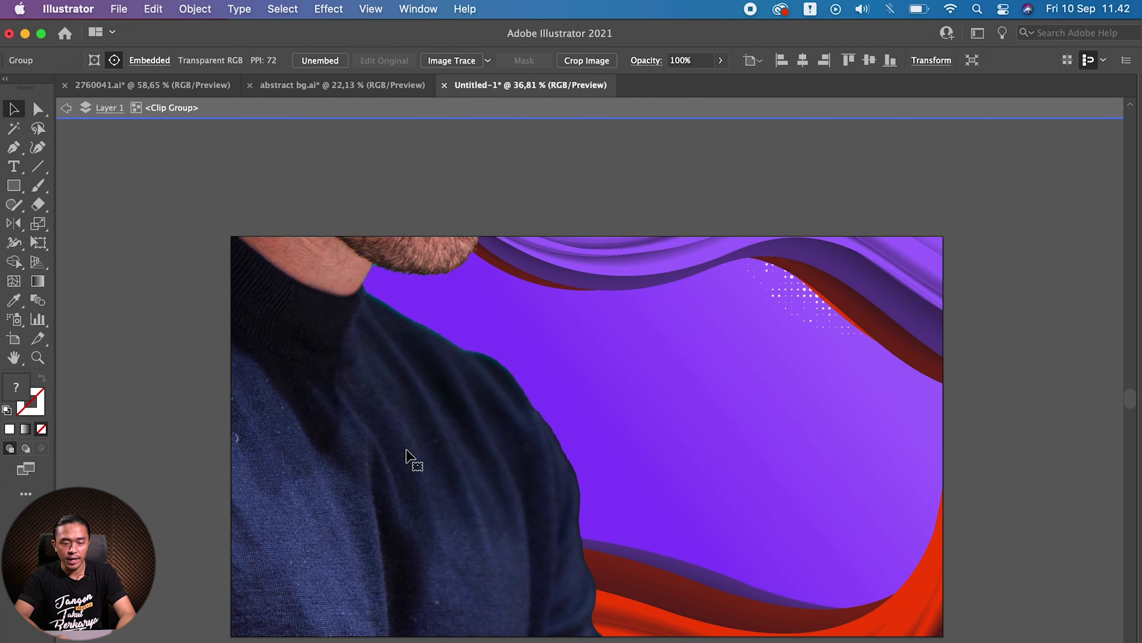
pyautogui.scroll(-5, 406, 451)
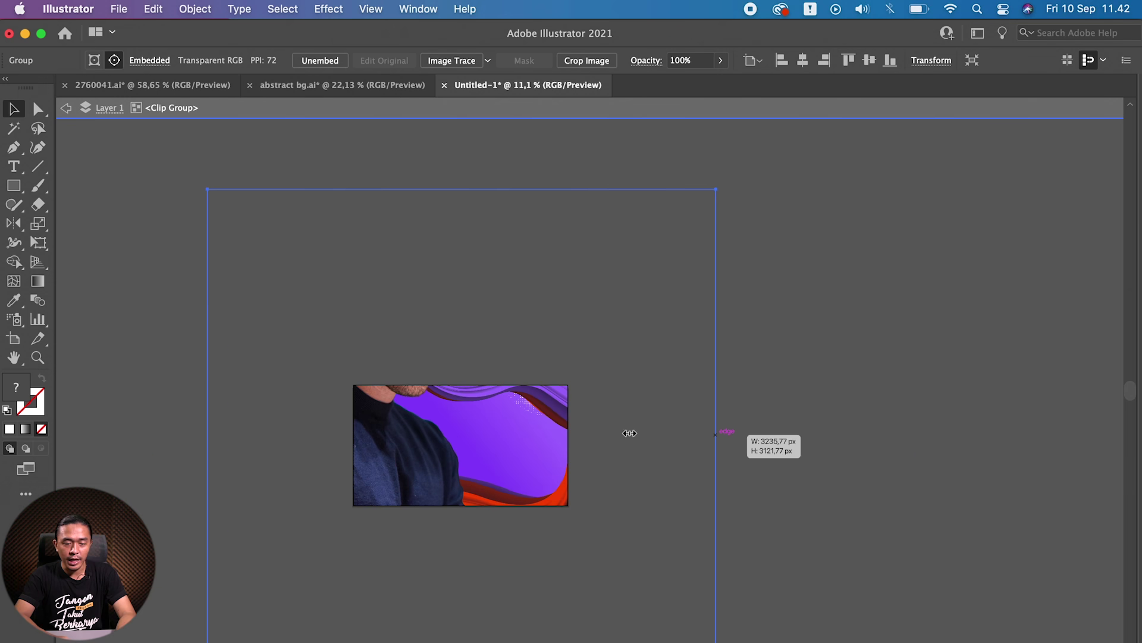
pyautogui.moveTo(720, 436); pyautogui.dragTo(566, 436)
# Step: Re-paste the man cut-out, shrink it to about 394 px wide, and place it bottom left
pyautogui.press('super+Tab')
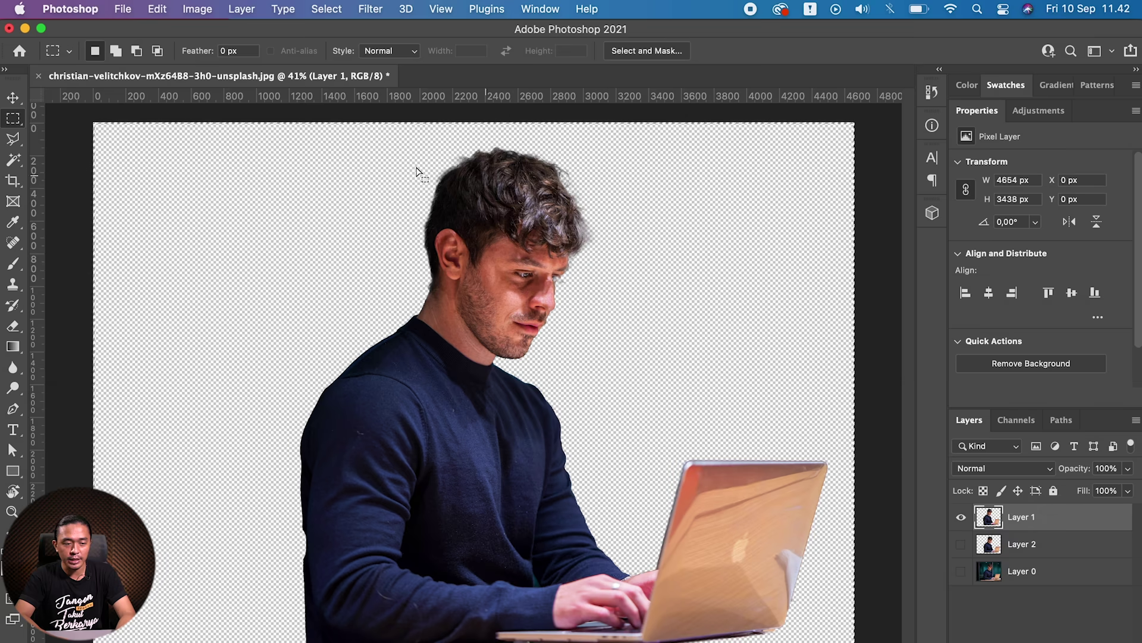
pyautogui.press('super+a')
pyautogui.press('super+c')
pyautogui.press('super+Tab')
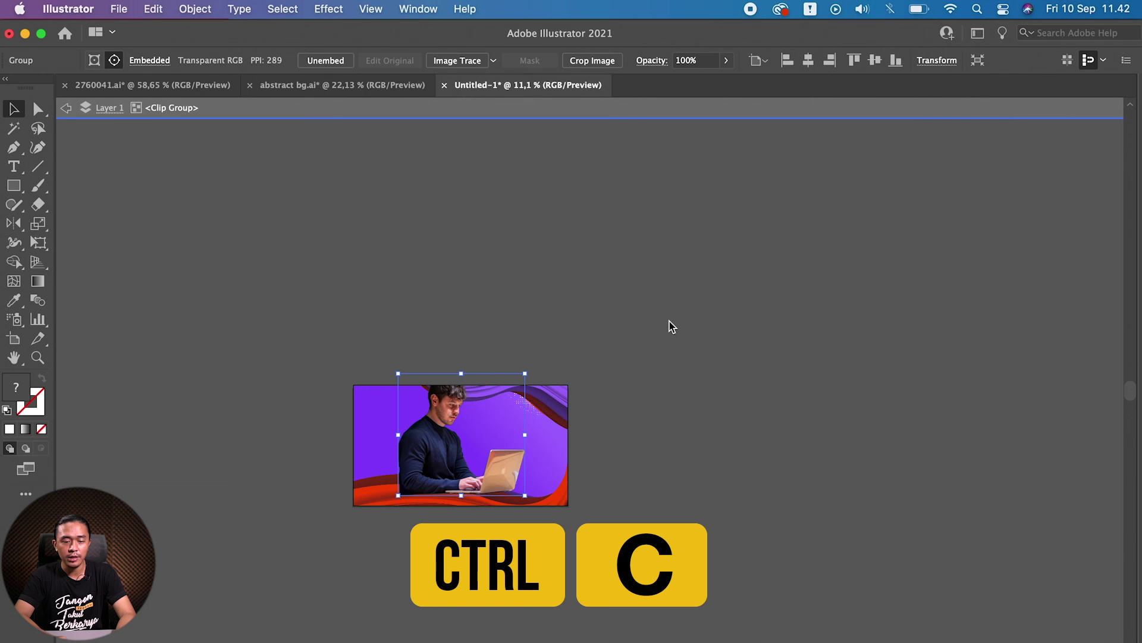
pyautogui.press('super+v')
pyautogui.scroll(3, 530, 445)
pyautogui.hscroll(-5, 531, 445)
pyautogui.hscroll(-2, 793, 377)
pyautogui.moveTo(738, 397); pyautogui.dragTo(688, 399)
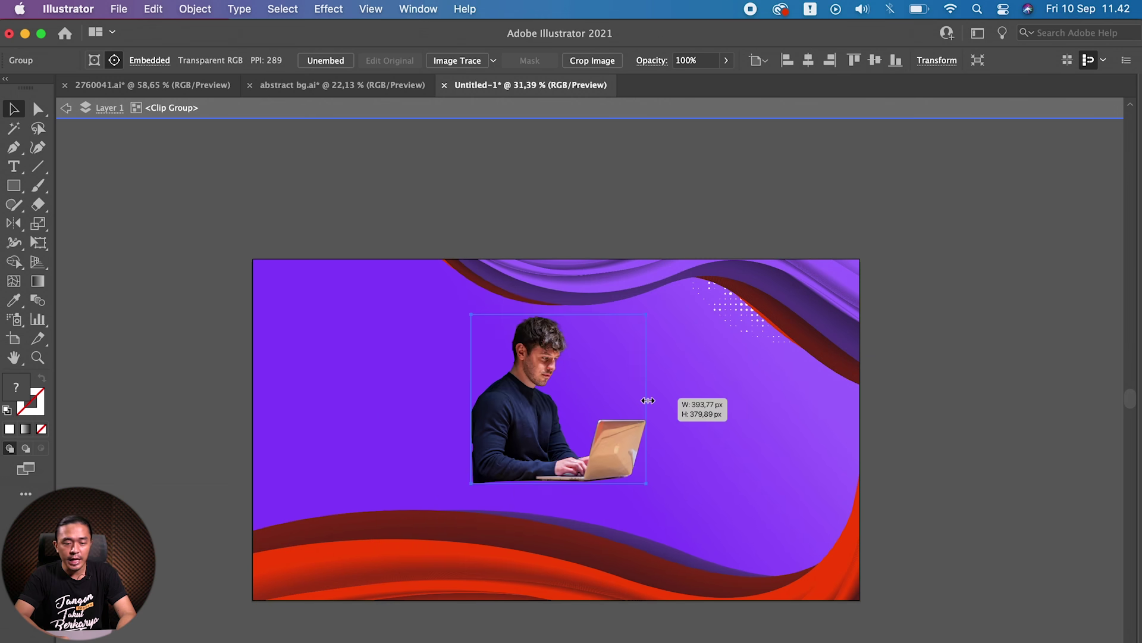
pyautogui.moveTo(489, 456); pyautogui.dragTo(345, 496)
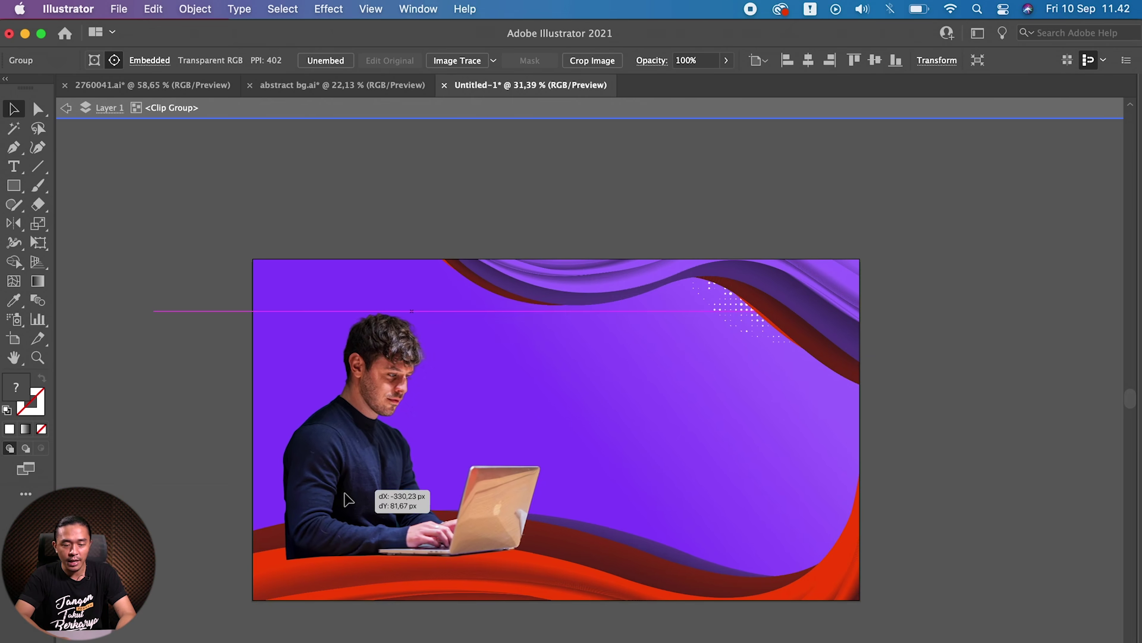
pyautogui.moveTo(343, 489); pyautogui.dragTo(345, 494)
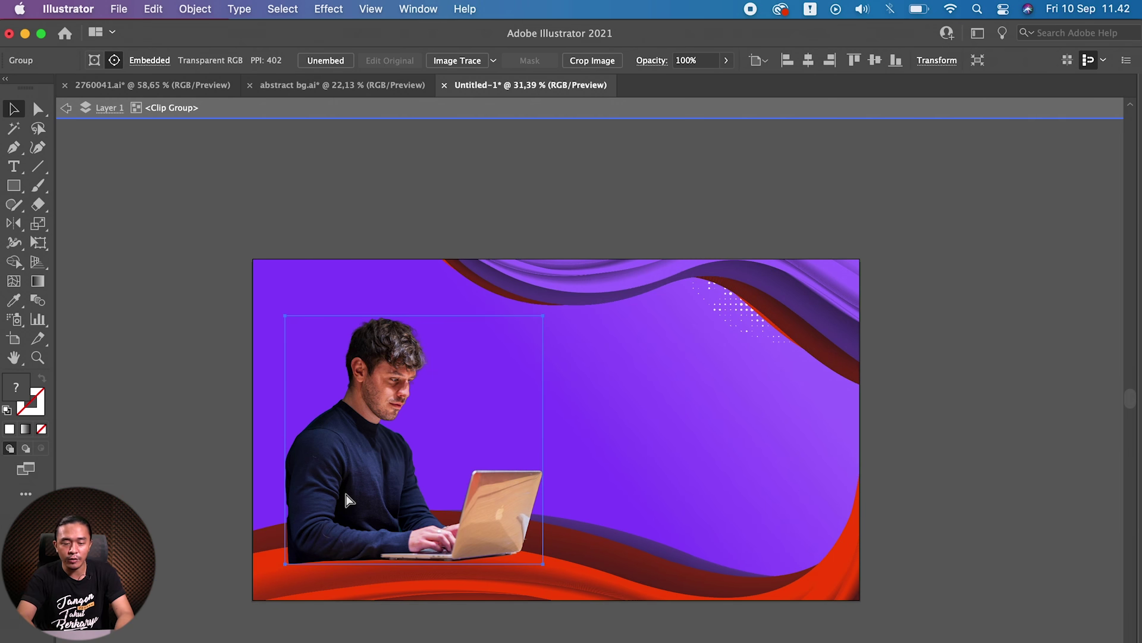
# Step: Bring the red wave in front, move the man right, and reflect him to face left
pyautogui.click(576, 570)
pyautogui.press('super+shift+bracketright')
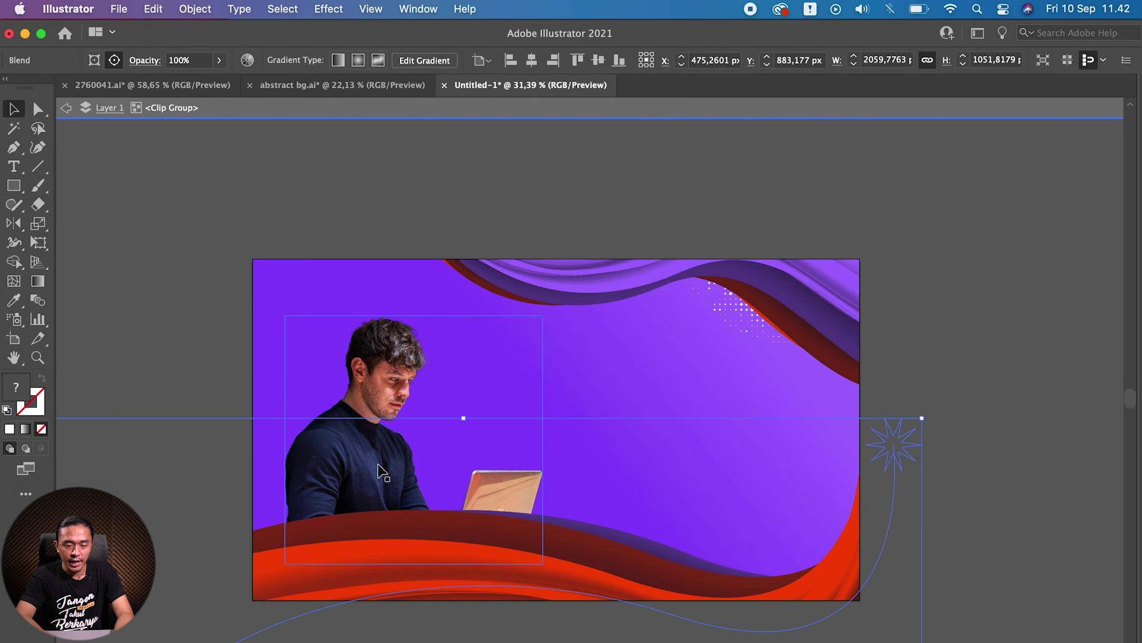
pyautogui.click(376, 464)
pyautogui.moveTo(376, 463)
pyautogui.mouseDown()
pyautogui.moveTo(372, 425)
pyautogui.moveTo(686, 456)
pyautogui.mouseUp()
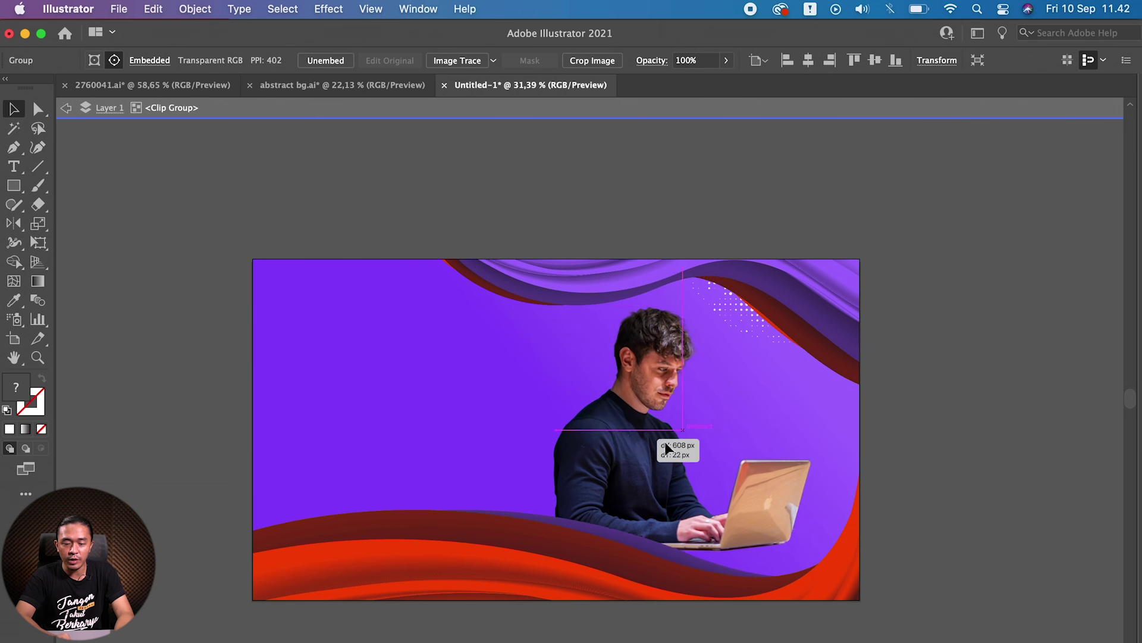
pyautogui.press('o')
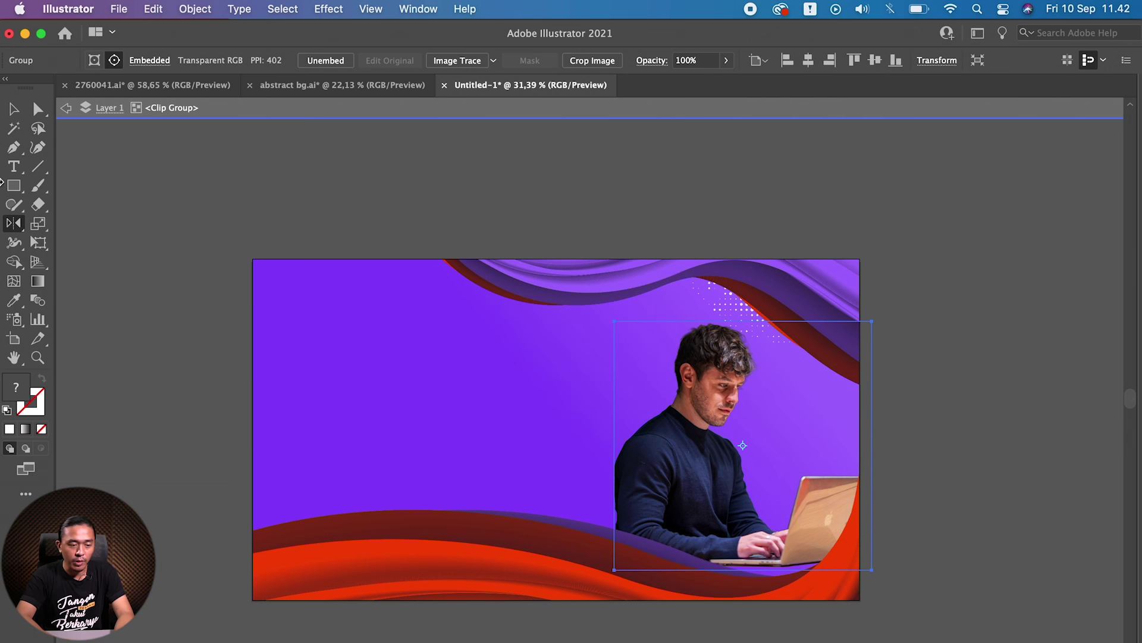
pyautogui.moveTo(13, 227); pyautogui.dragTo(79, 242)
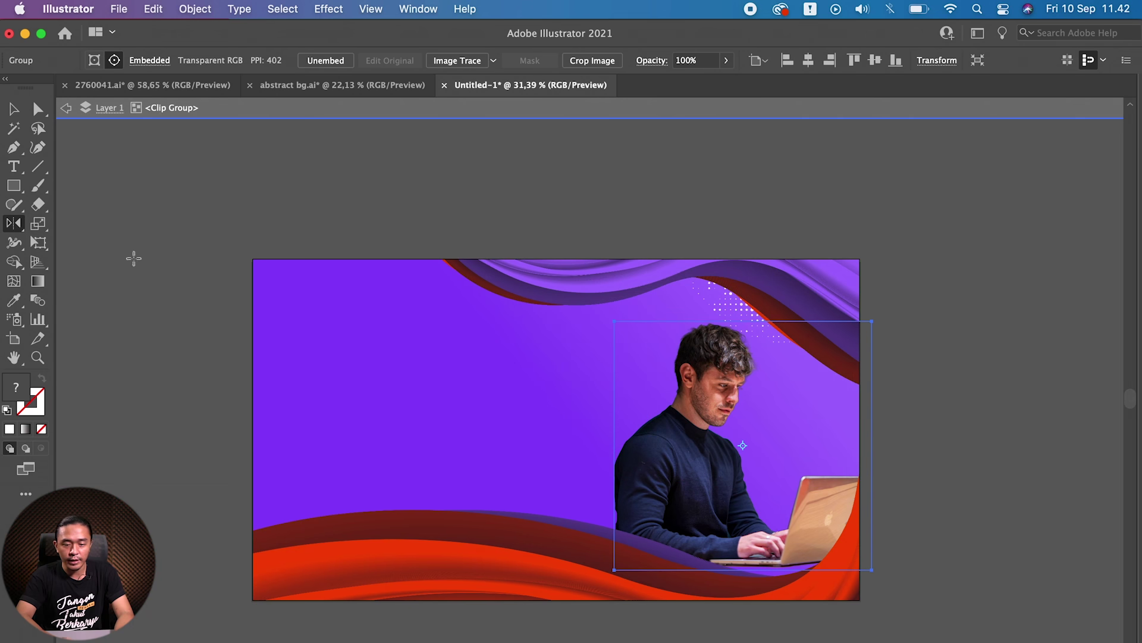
pyautogui.moveTo(641, 470)
pyautogui.mouseDown()
pyautogui.moveTo(815, 474)
pyautogui.moveTo(804, 492)
pyautogui.mouseUp()
# Step: Draw a white 1087×271 px rectangle across the top of the banner
pyautogui.press('v')
pyautogui.scroll(1, 544, 502)
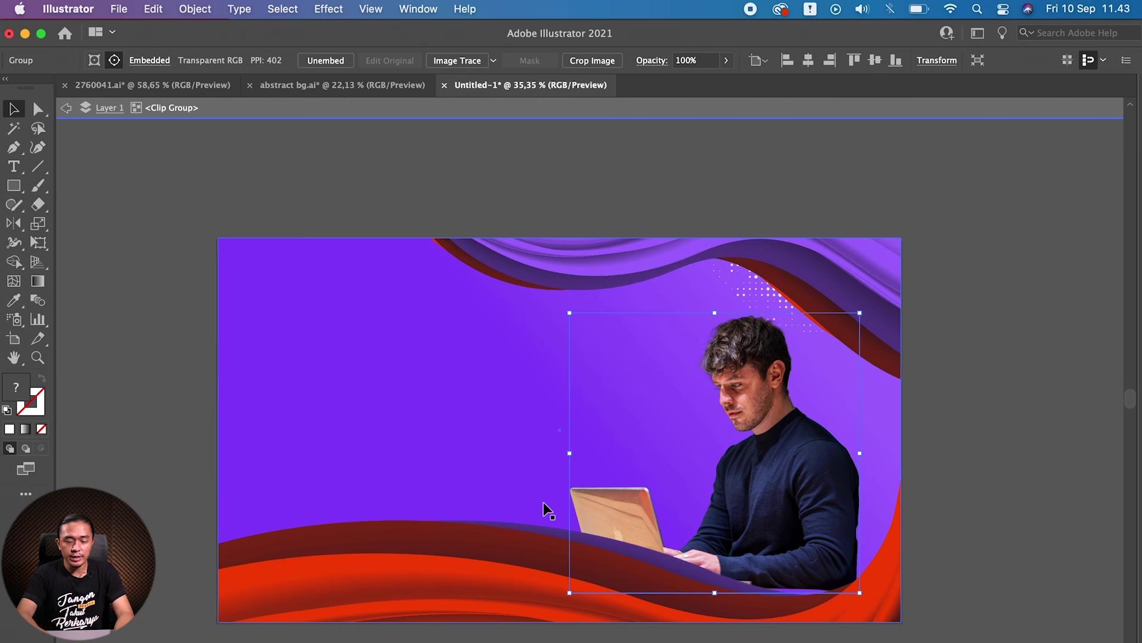
pyautogui.press('m')
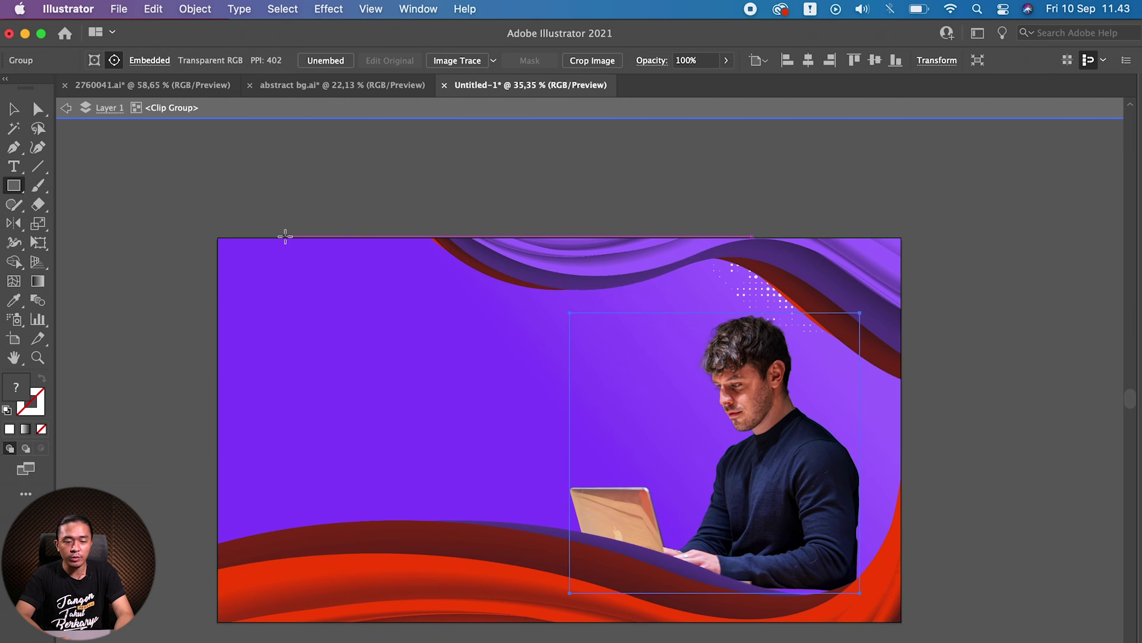
pyautogui.moveTo(286, 236); pyautogui.dragTo(829, 371)
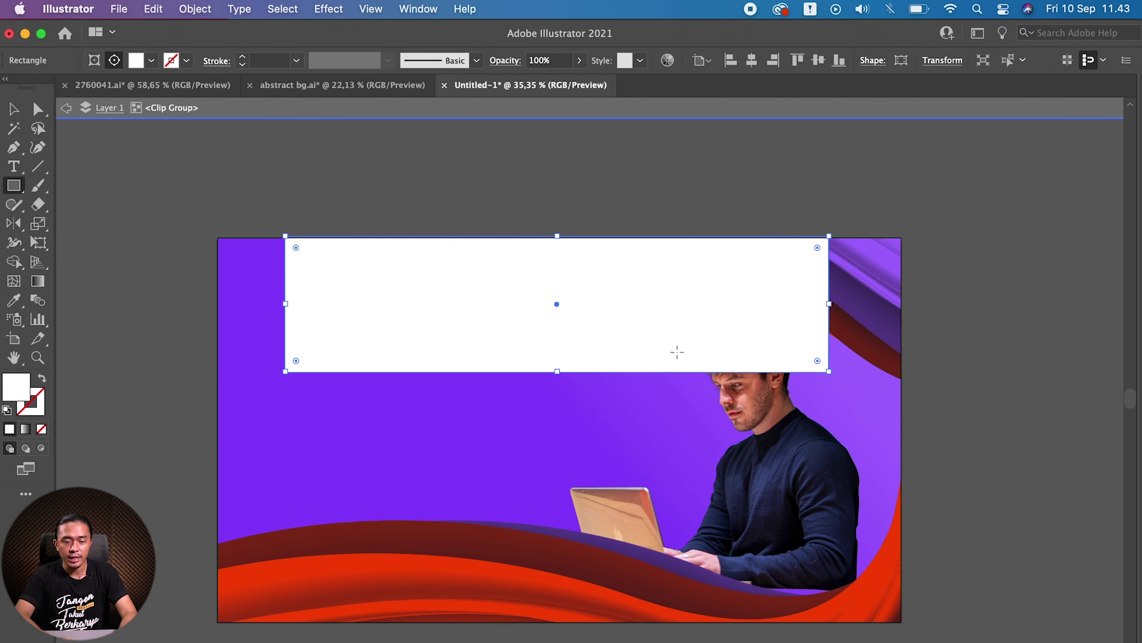
# Step: Set the white rectangle to 960 px wide, centre it on the artboard, and show rulers
pyautogui.press('v')
pyautogui.hotkey('shift', 'Tab')
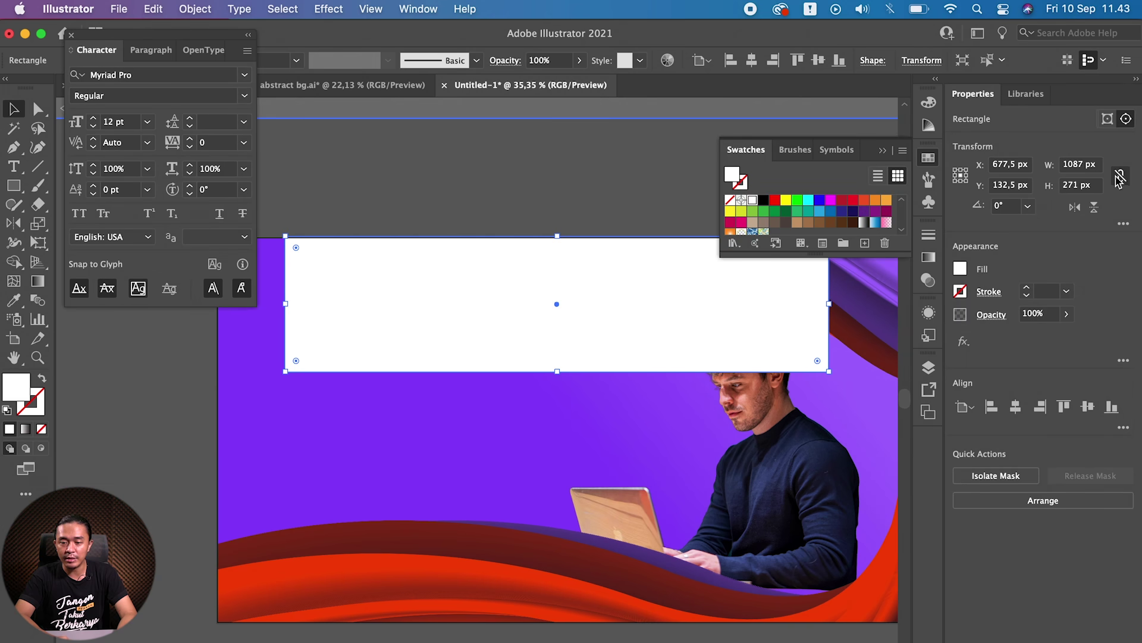
pyautogui.click(1078, 167)
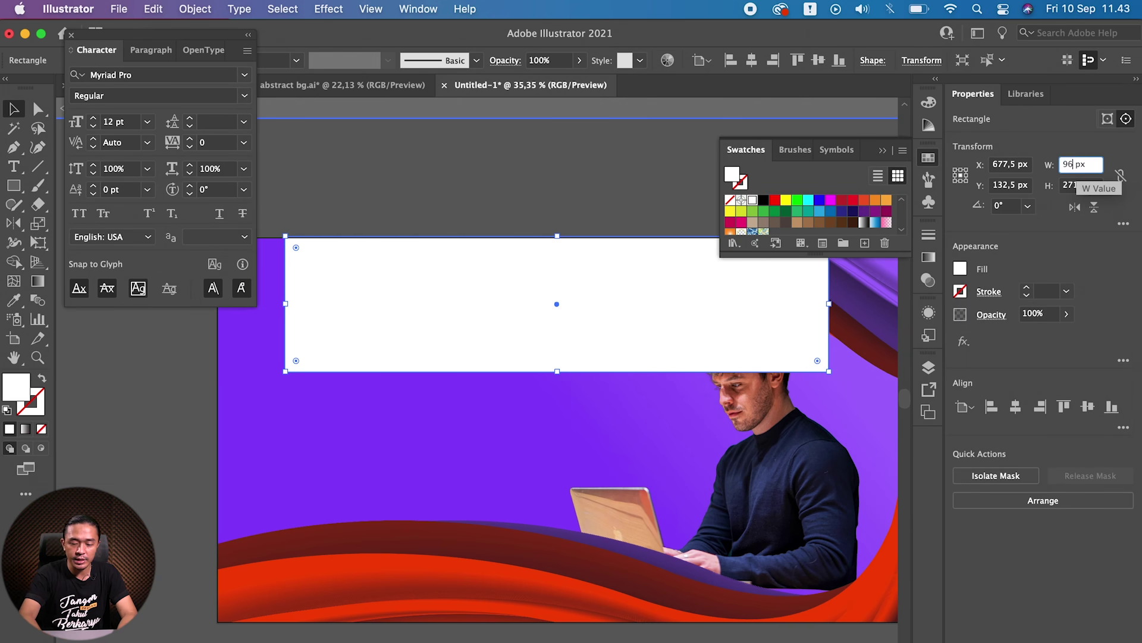
pyautogui.press('Return')
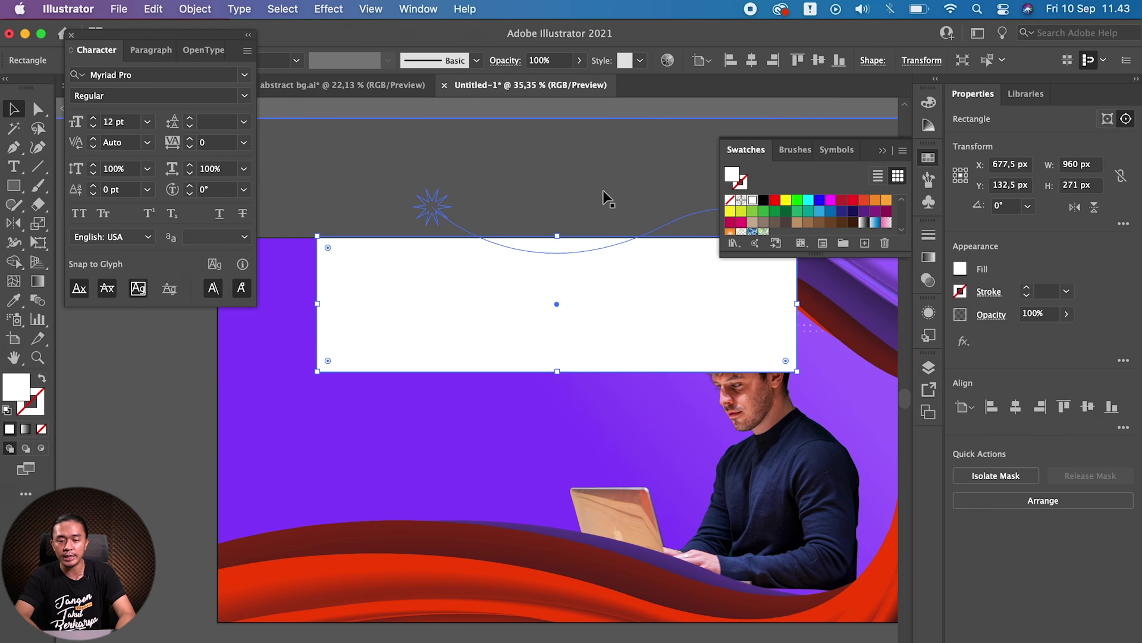
pyautogui.hotkey('shift', 'Tab')
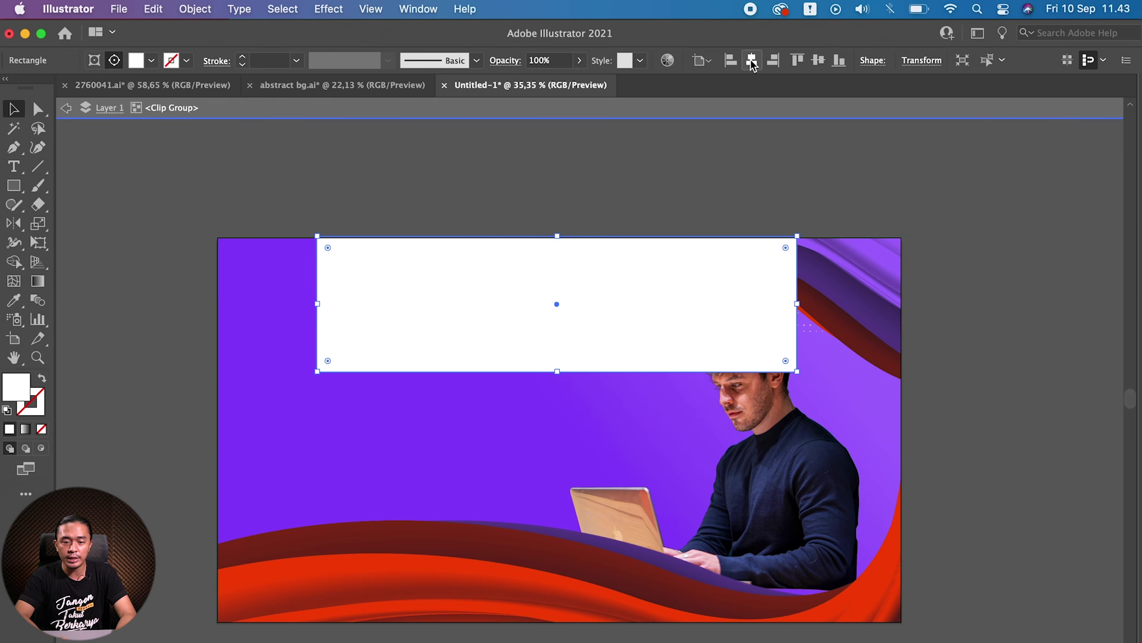
pyautogui.click(702, 60)
pyautogui.click(724, 118)
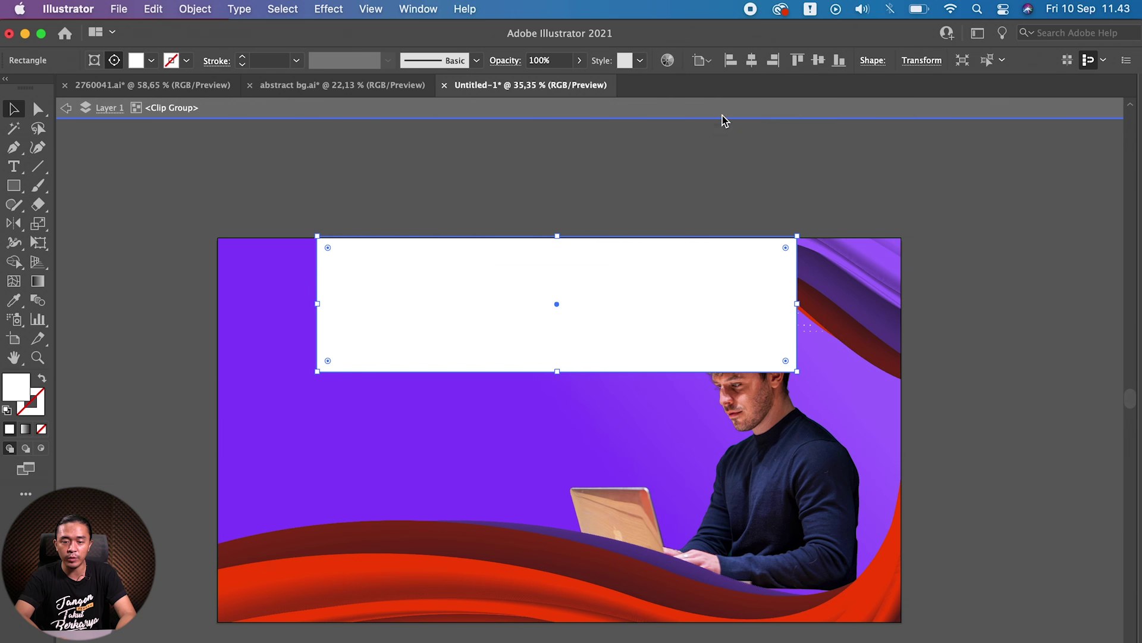
pyautogui.click(752, 60)
pyautogui.click(241, 210)
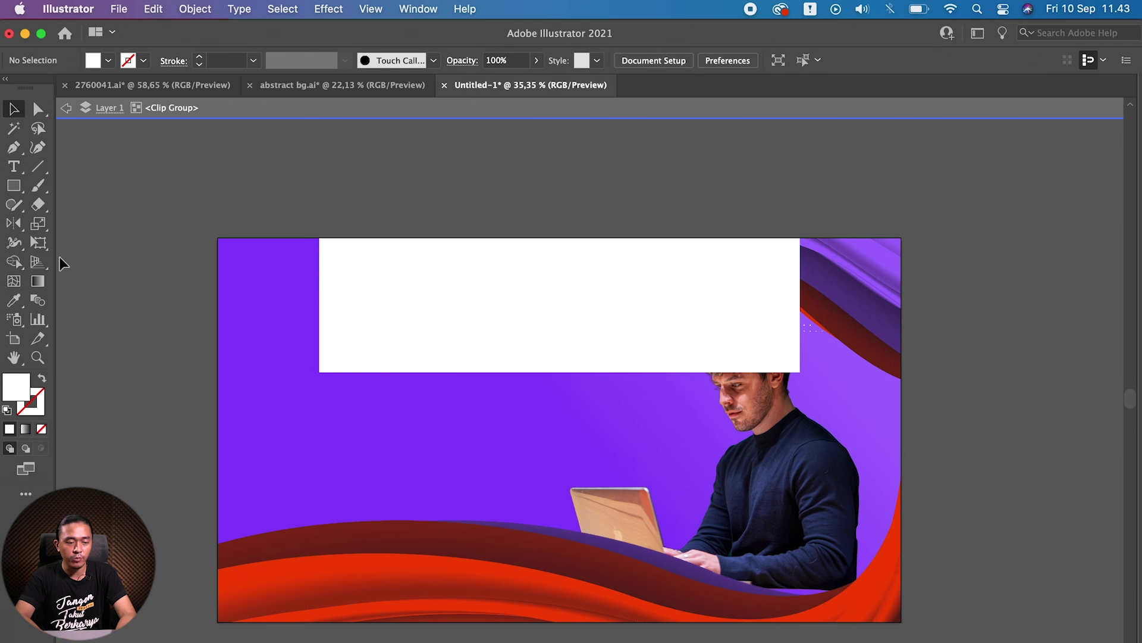
pyautogui.press('super+r')
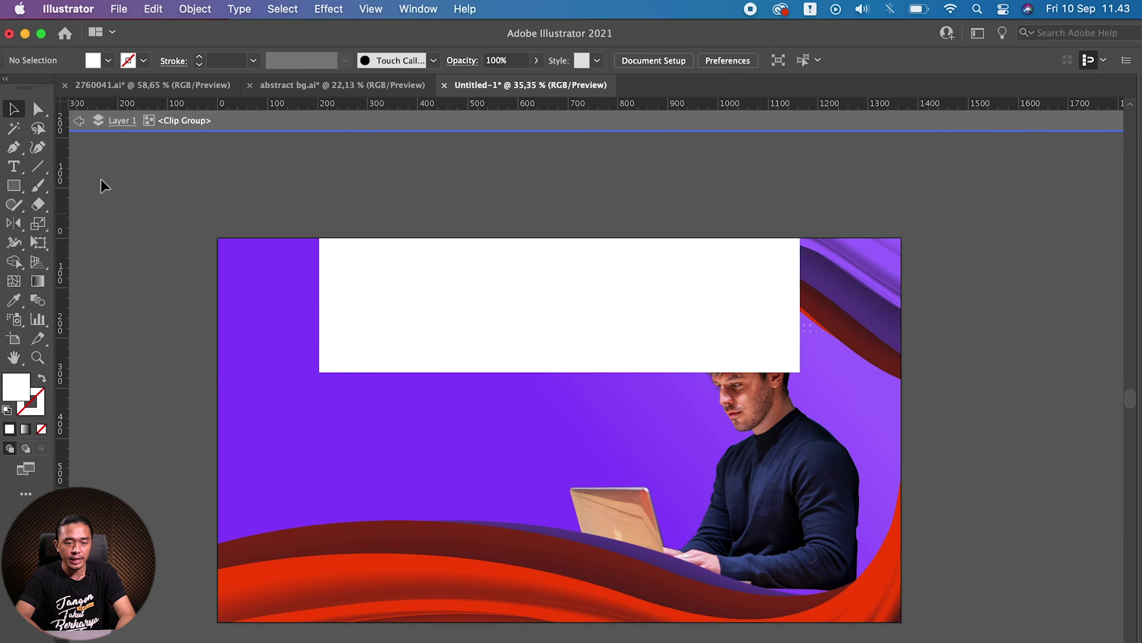
# Step: Place vertical guides on the white rectangle's left and right edges
pyautogui.click(369, 9)
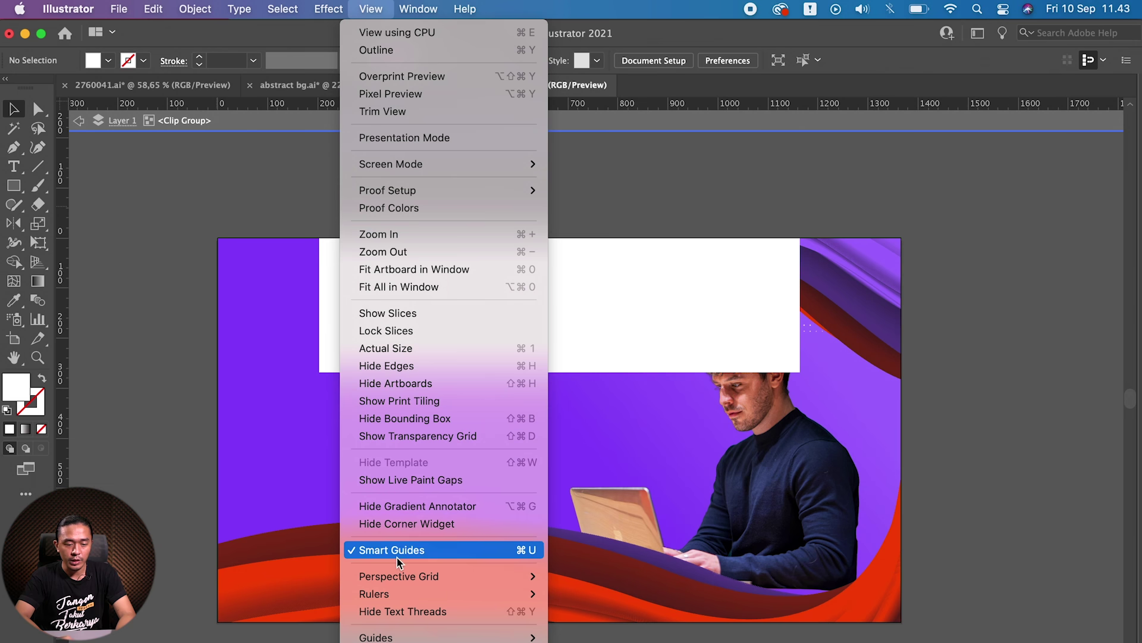
pyautogui.moveTo(373, 594)
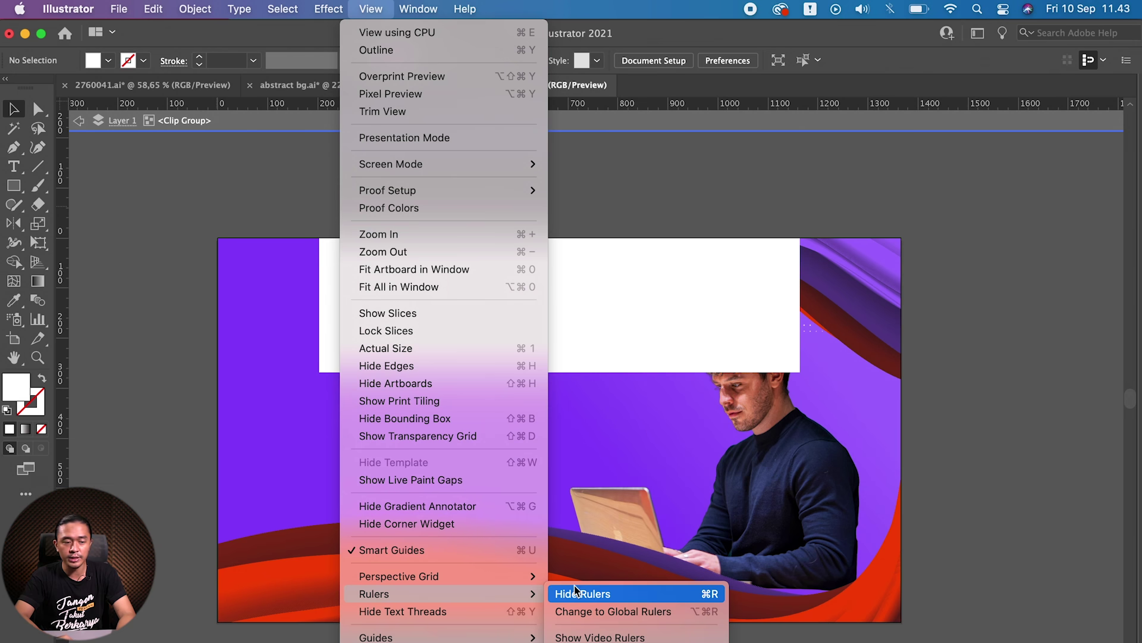
pyautogui.click(588, 594)
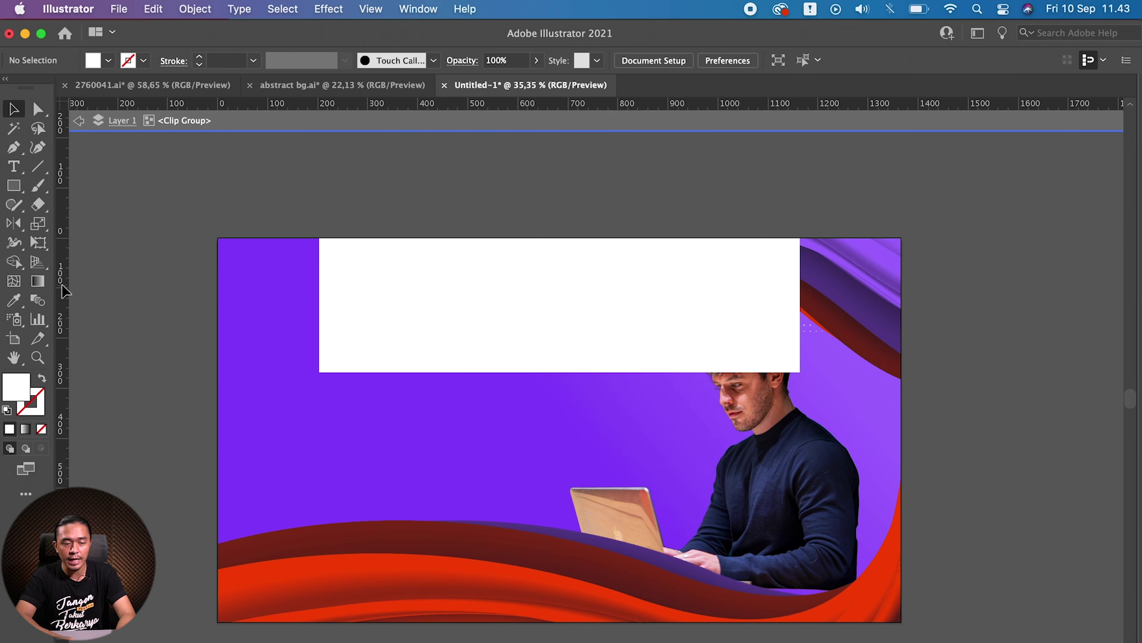
pyautogui.moveTo(309, 274); pyautogui.dragTo(322, 276)
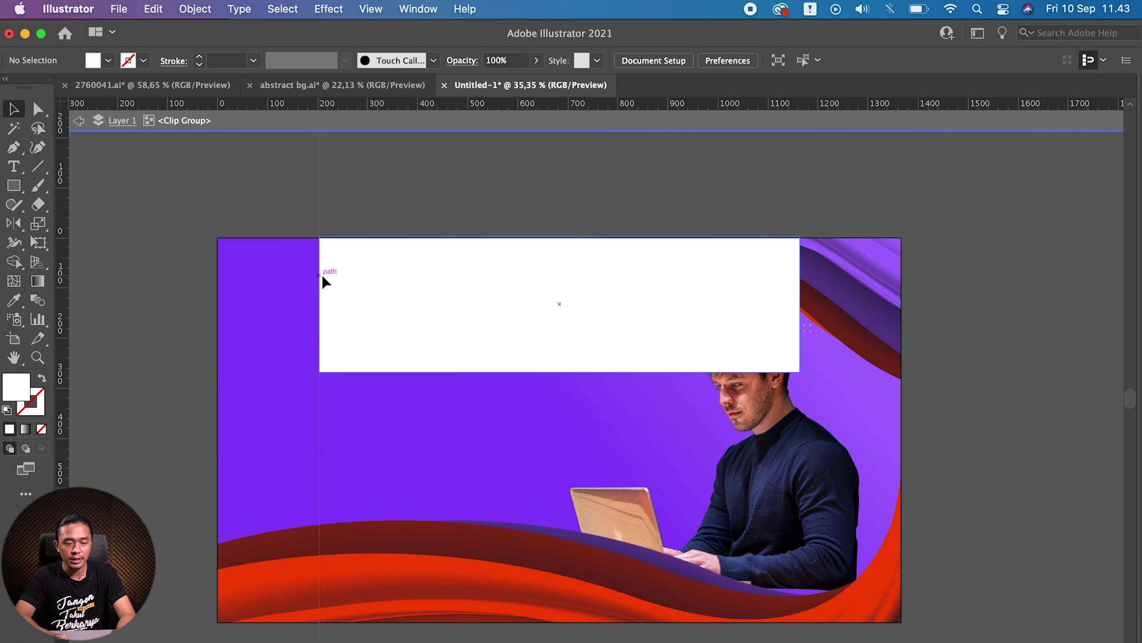
pyautogui.moveTo(322, 274); pyautogui.dragTo(323, 275)
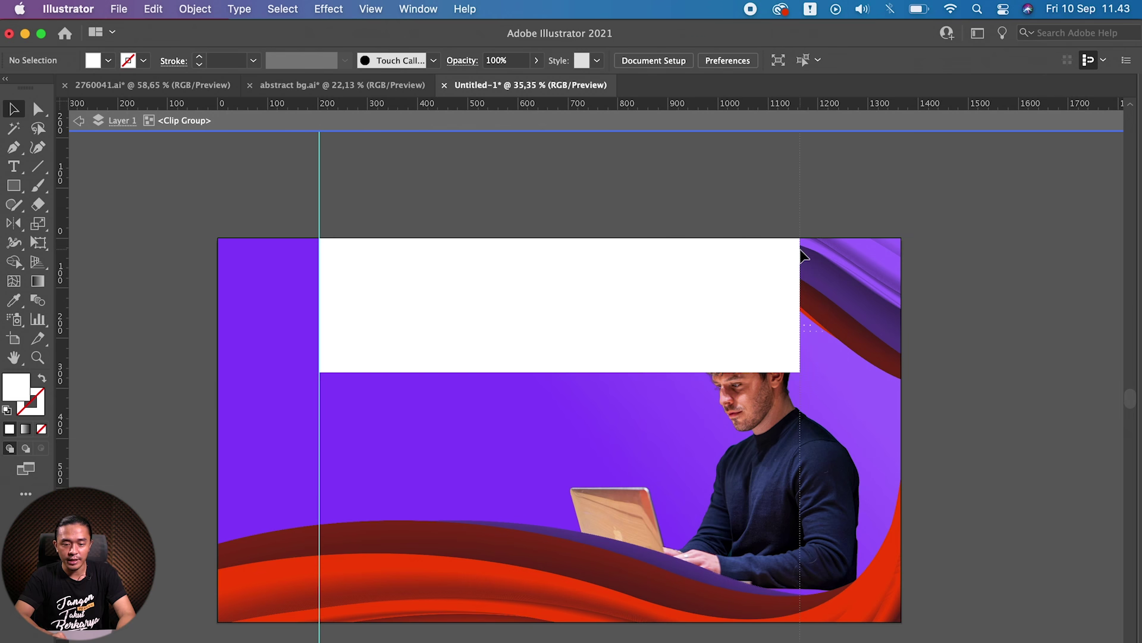
pyautogui.moveTo(804, 255); pyautogui.dragTo(803, 254)
# Step: Delete the white rectangle from the artboard
pyautogui.click(690, 284)
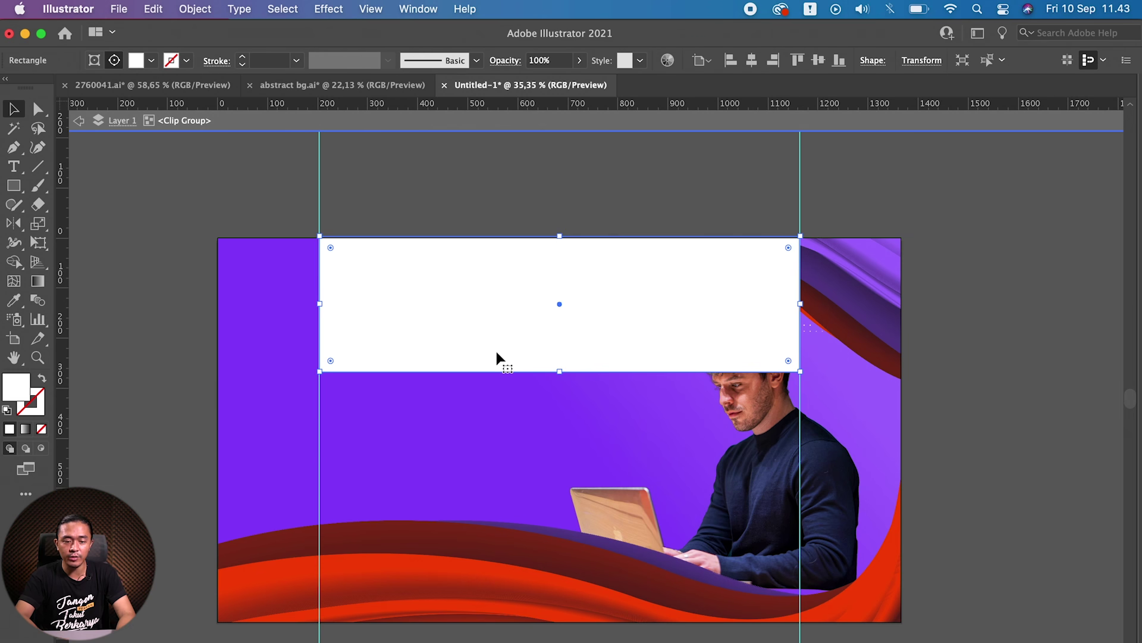
pyautogui.press('Delete')
pyautogui.click(755, 181)
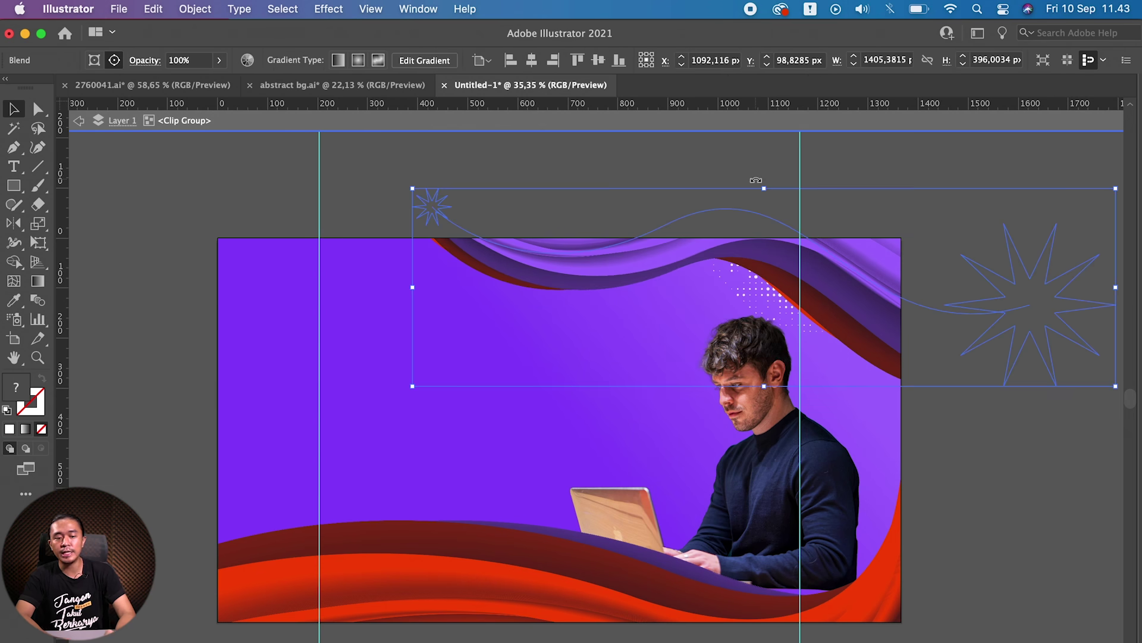
# Step: Delete the star-and-curve line art and nudge the man photo slightly left
pyautogui.press('Delete')
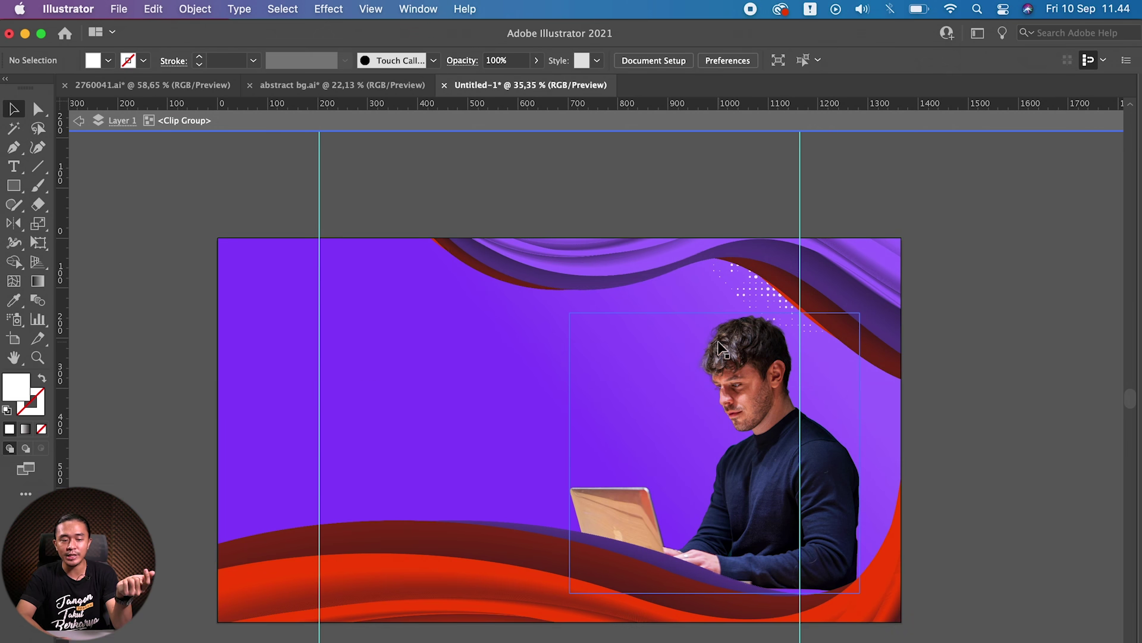
pyautogui.press('m')
pyautogui.moveTo(322, 264); pyautogui.dragTo(800, 564)
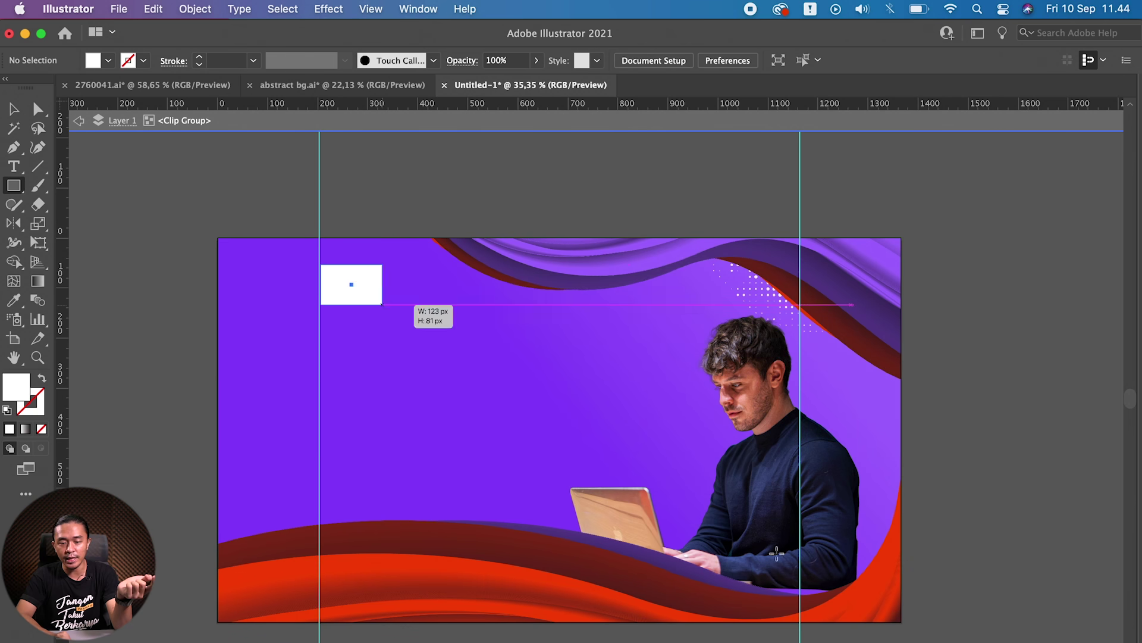
pyautogui.hotkey('ctrl', 'z')
pyautogui.press('v')
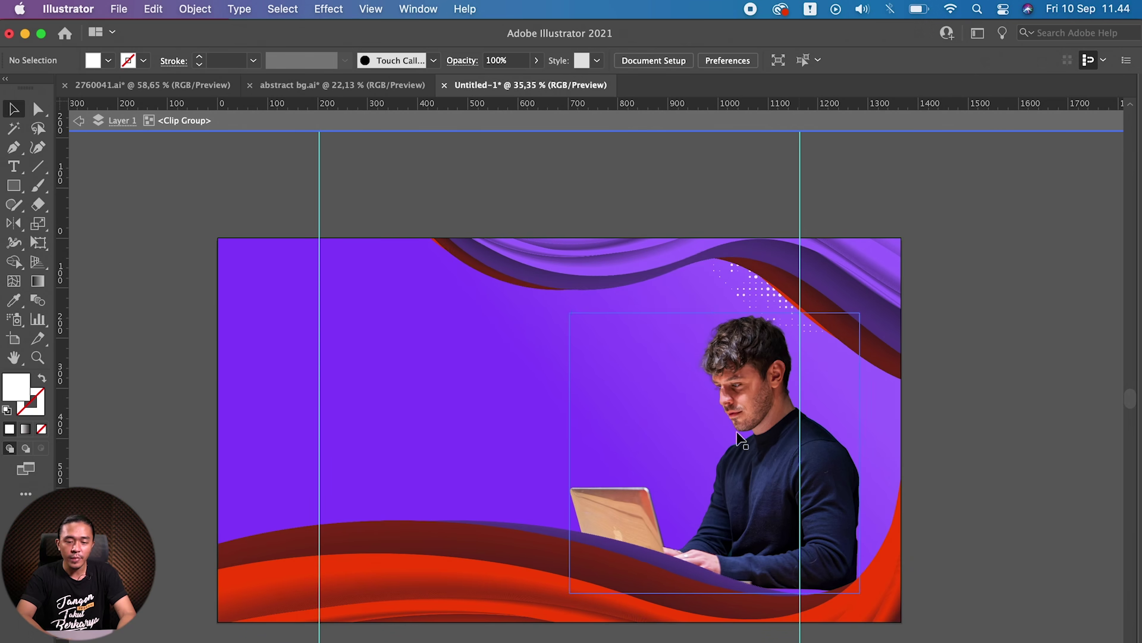
pyautogui.click(752, 419)
pyautogui.hotkey('shift', 'Left')
pyautogui.hotkey('shift', 'Left')
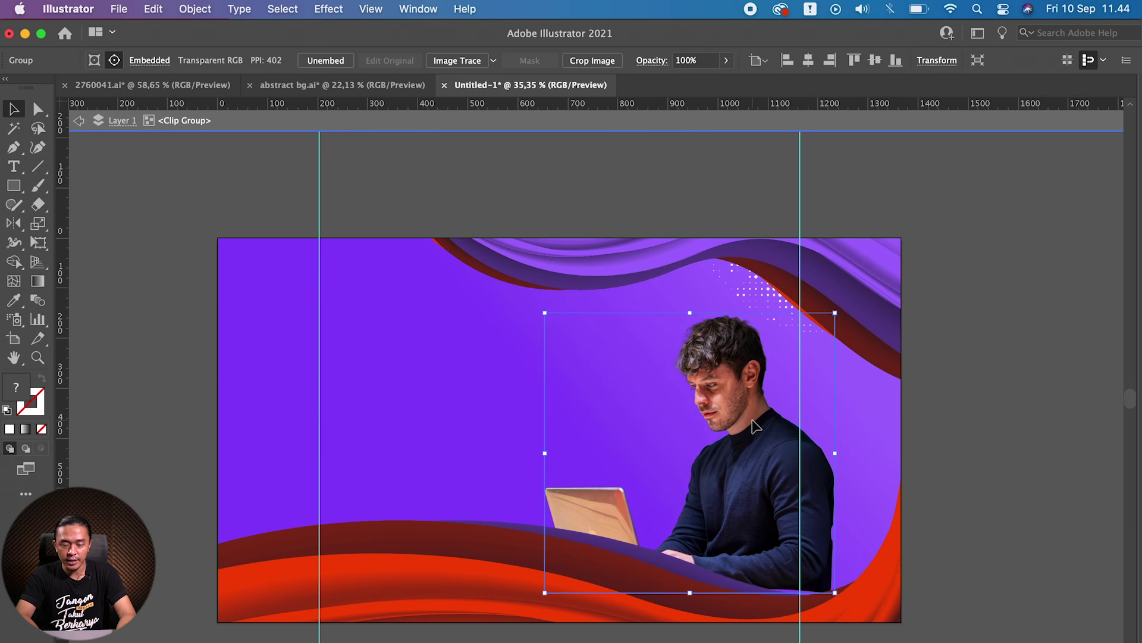
# Step: Reshape the starburst blend's curve by dragging its lower anchor below the artboard
pyautogui.press('a')
pyautogui.click(938, 479)
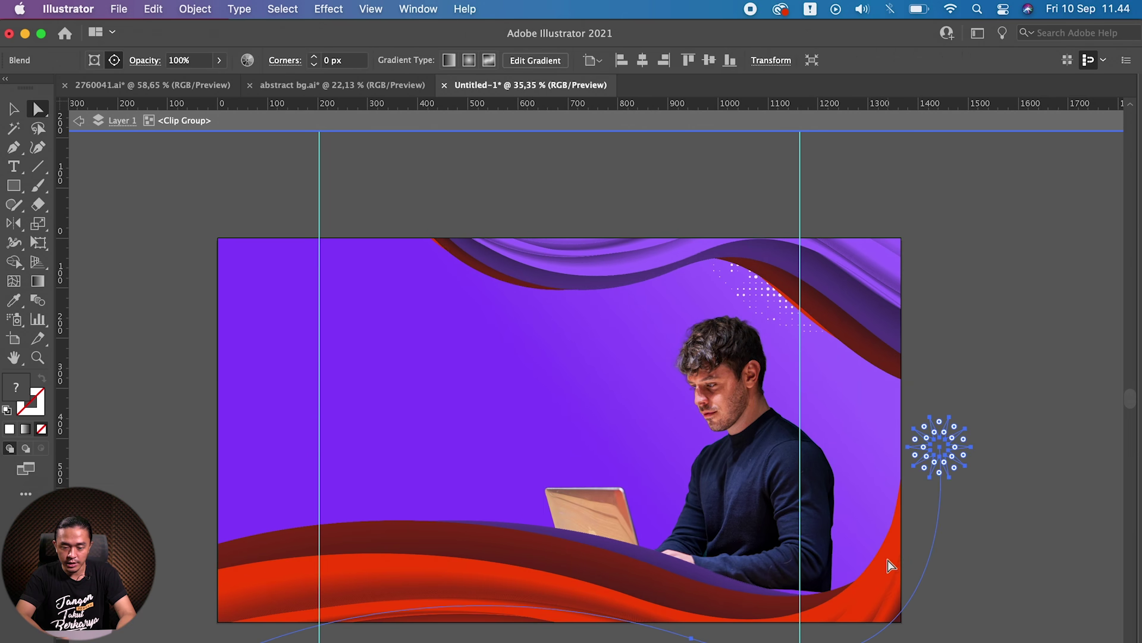
pyautogui.click(940, 447)
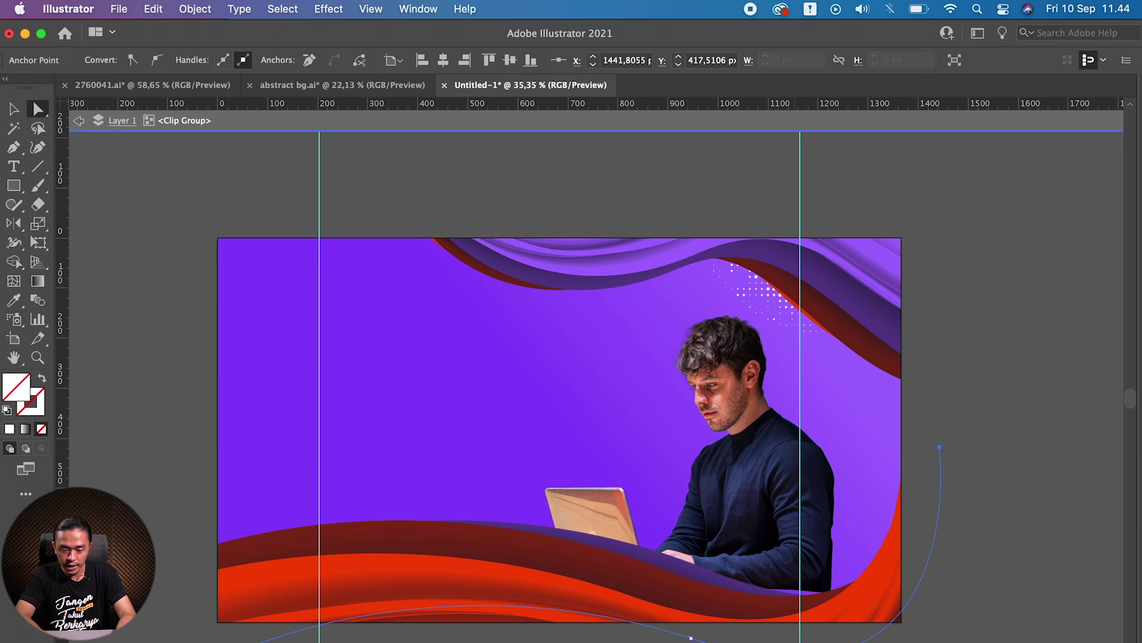
pyautogui.scroll(-2, 660, 616)
pyautogui.hscroll(2, 660, 616)
pyautogui.click(649, 589)
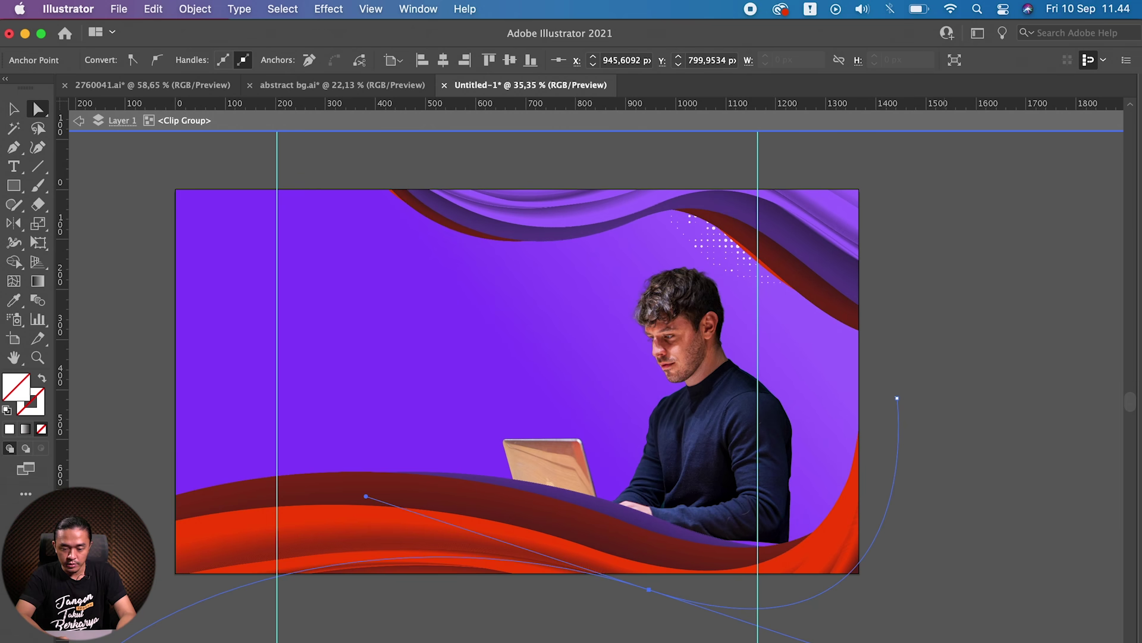
pyautogui.moveTo(366, 495); pyautogui.dragTo(359, 519)
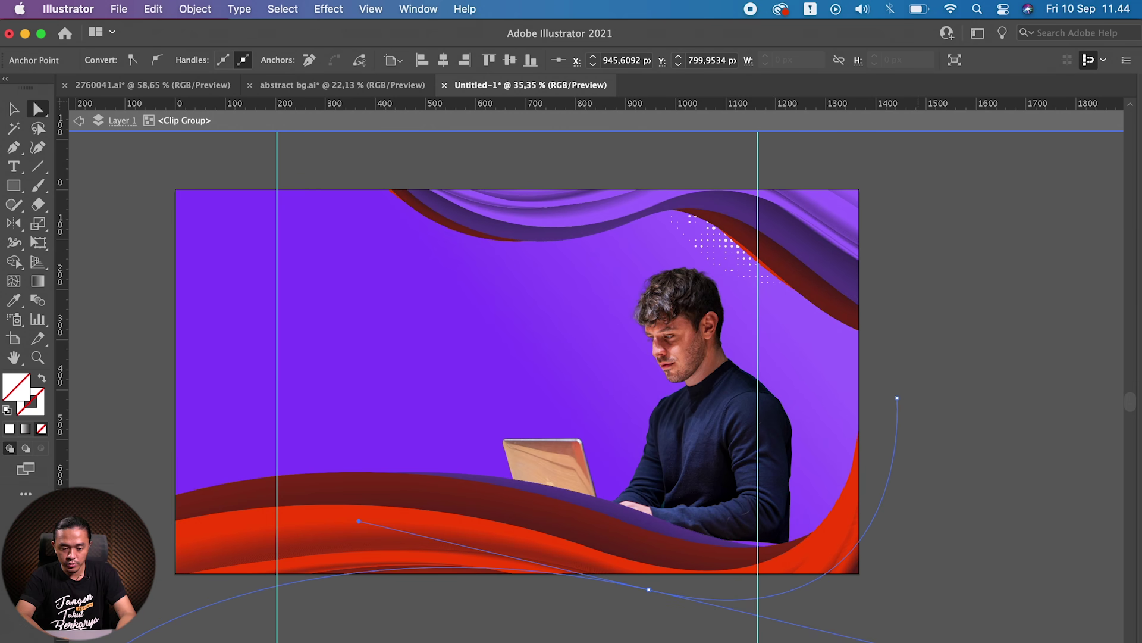
# Step: Enlarge the man photo proportionally
pyautogui.press('v')
pyautogui.hscroll(-3, 975, 476)
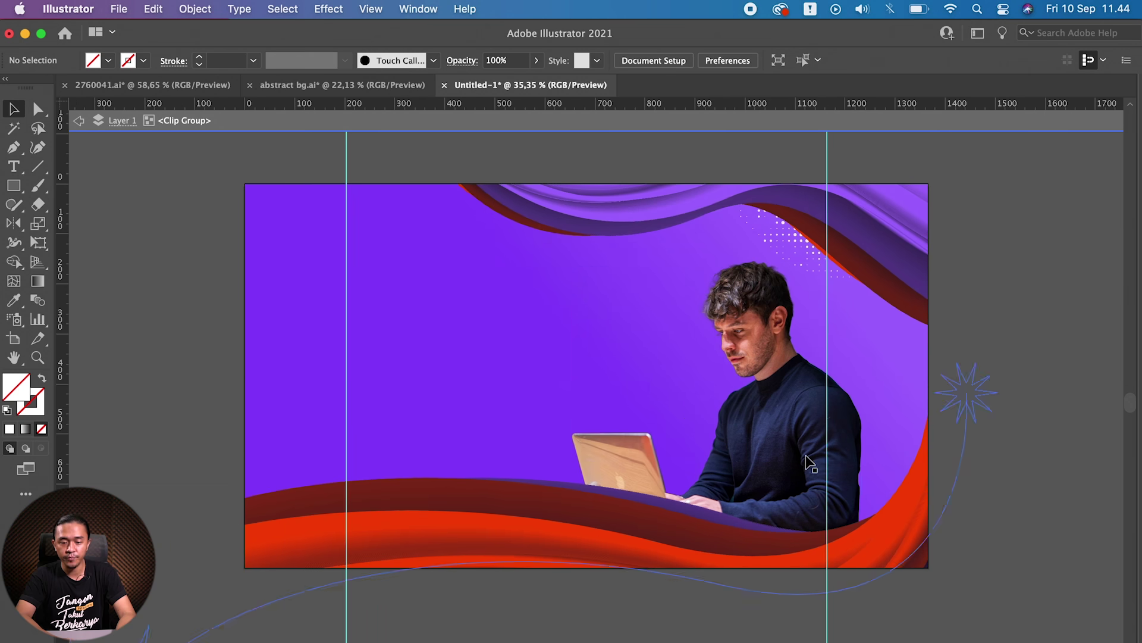
pyautogui.click(791, 410)
pyautogui.moveTo(718, 258); pyautogui.dragTo(720, 236)
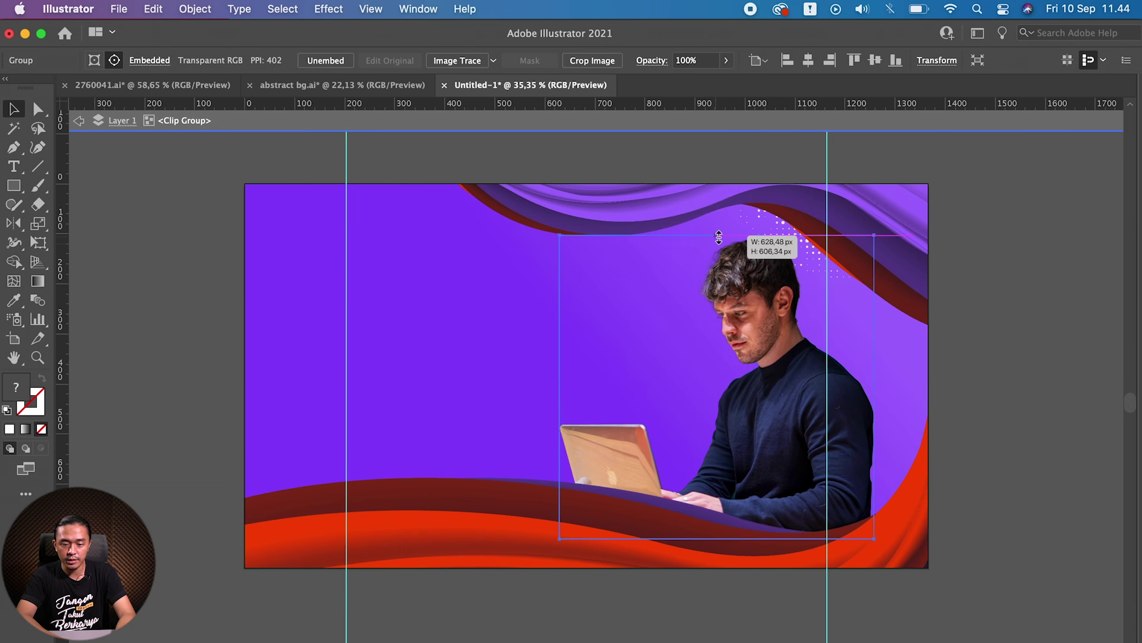
# Step: Move the dot-pattern graphic down behind the man, nudging it left and down
pyautogui.press('a')
pyautogui.click(773, 227)
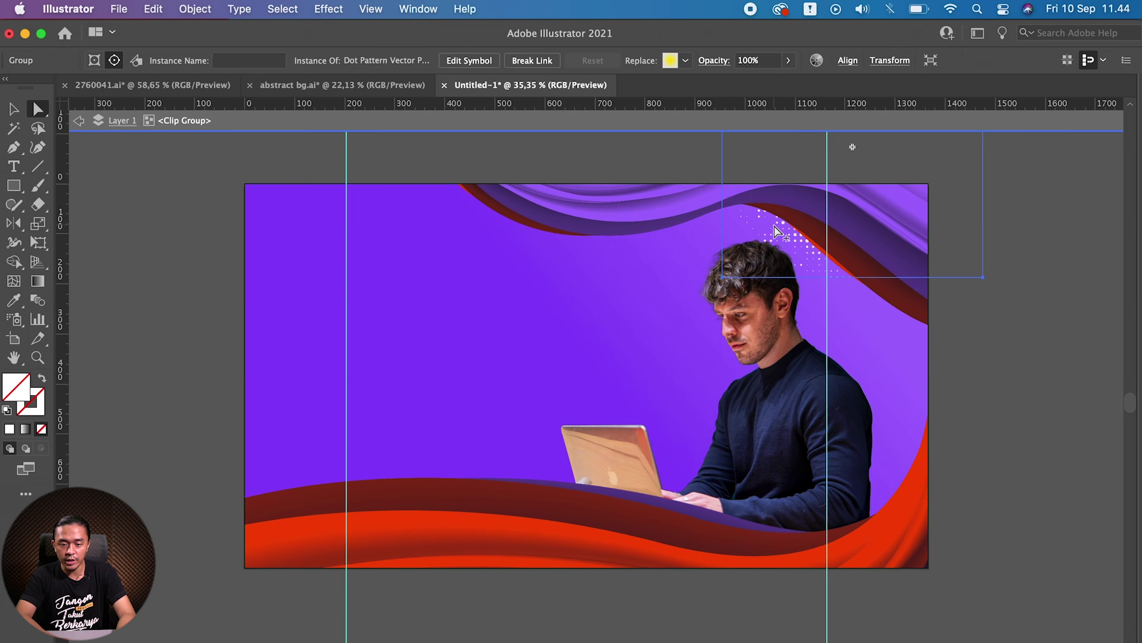
pyautogui.press('v')
pyautogui.moveTo(782, 228); pyautogui.dragTo(721, 470)
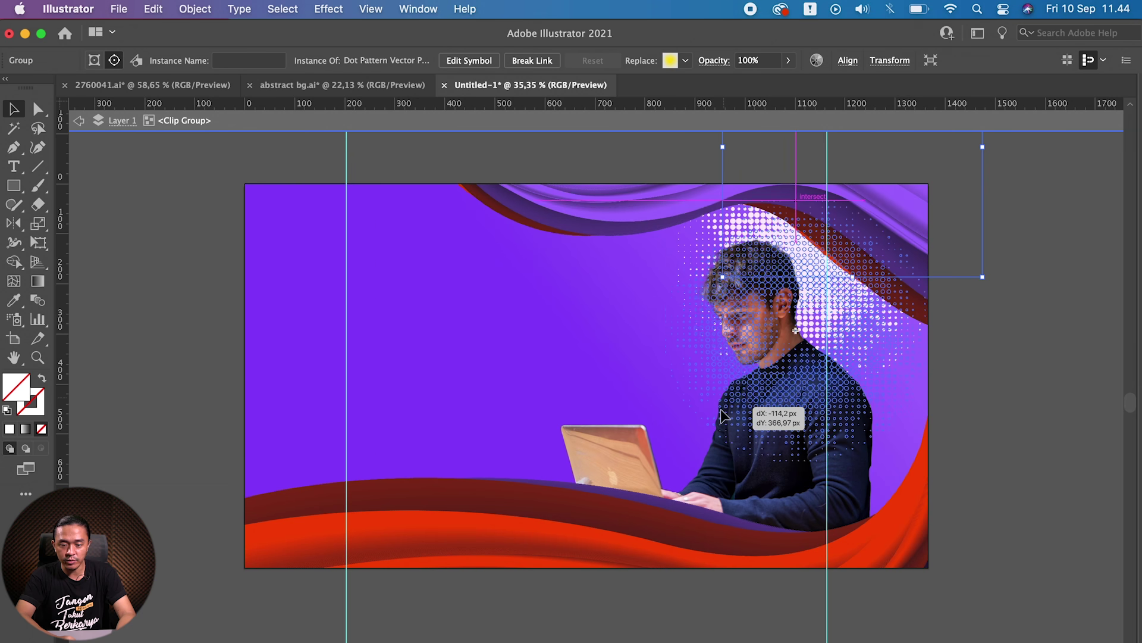
pyautogui.hotkey('shift', 'Left')
pyautogui.hotkey('shift', 'Down')
pyautogui.hotkey('shift', 'Down')
pyautogui.hotkey('shift', 'Down')
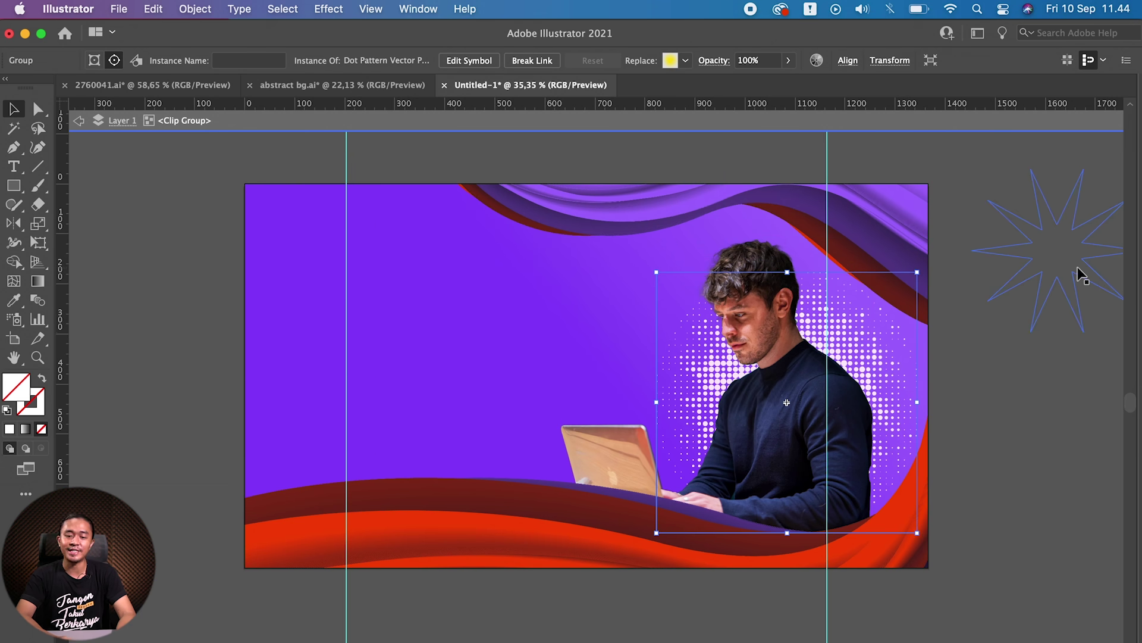
# Step: Delete the starburst blend beside the artboard and bring the hidden panels back
pyautogui.click(1023, 385)
pyautogui.hscroll(3, 1013, 426)
pyautogui.press('super+z')
pyautogui.press('super+z')
pyautogui.press('super+z')
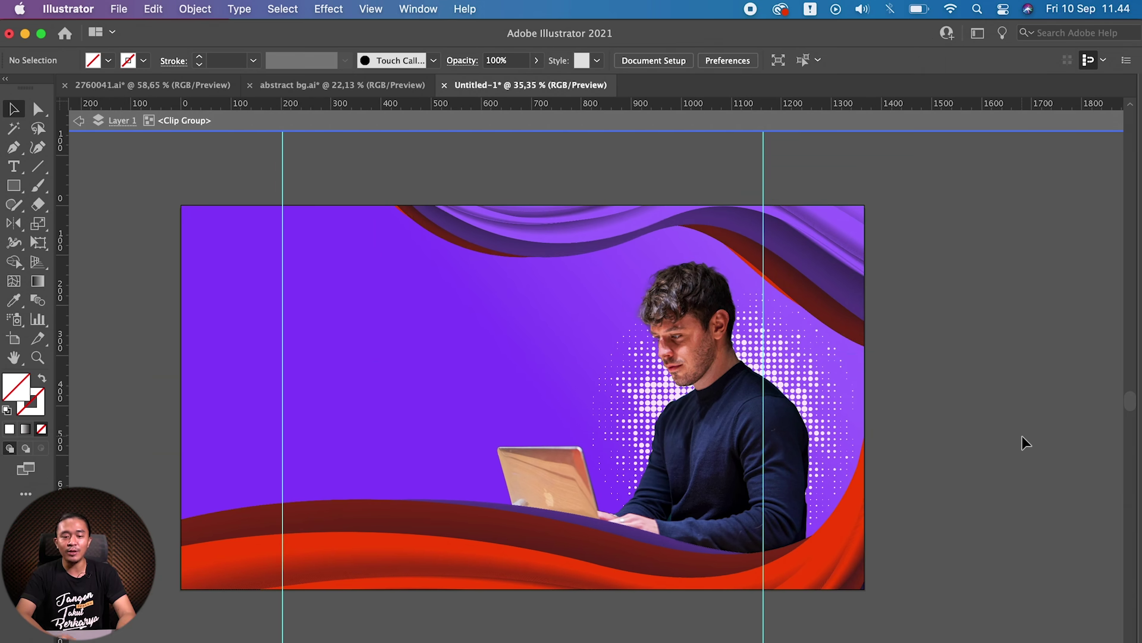
pyautogui.press('Tab')
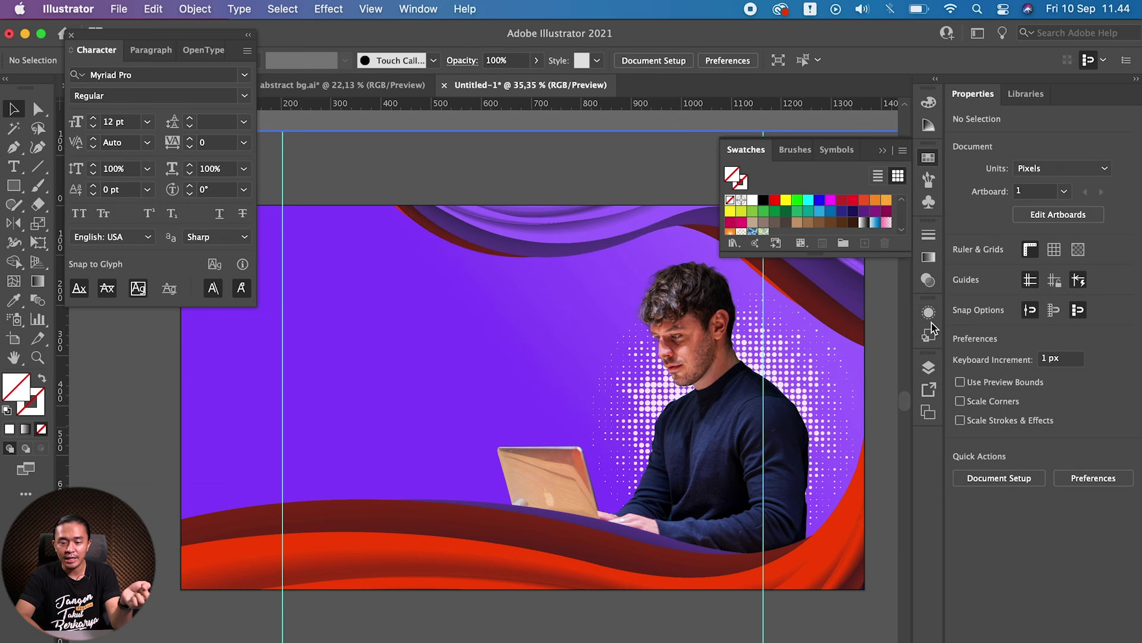
# Step: Open the Symbols panel and a symbol library, enlarged and positioned over the banner
pyautogui.click(929, 312)
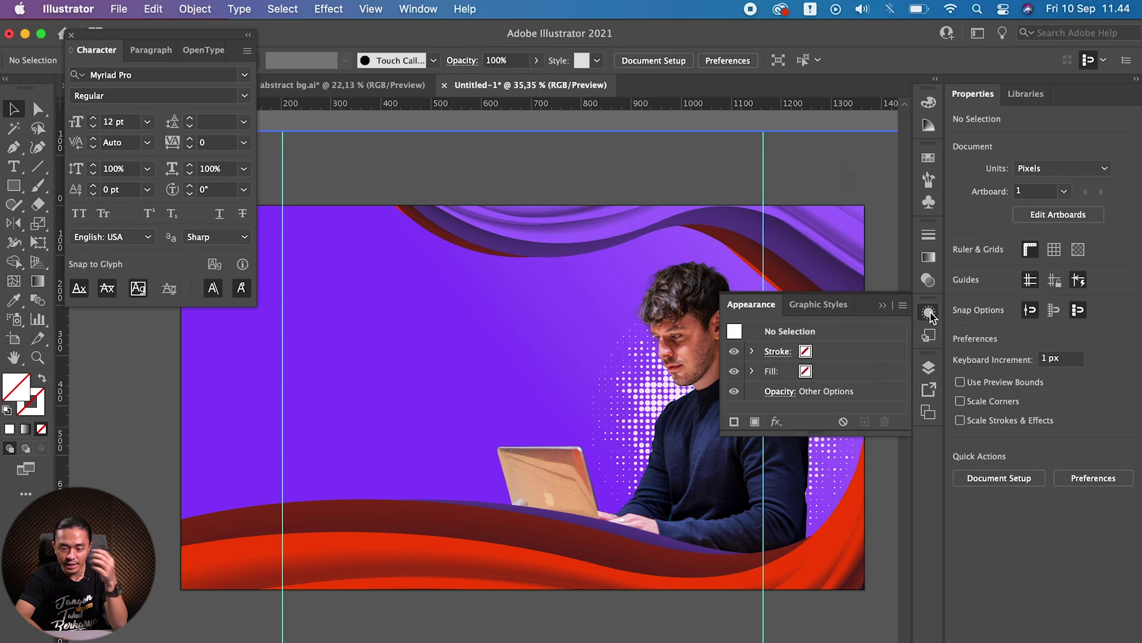
pyautogui.click(929, 202)
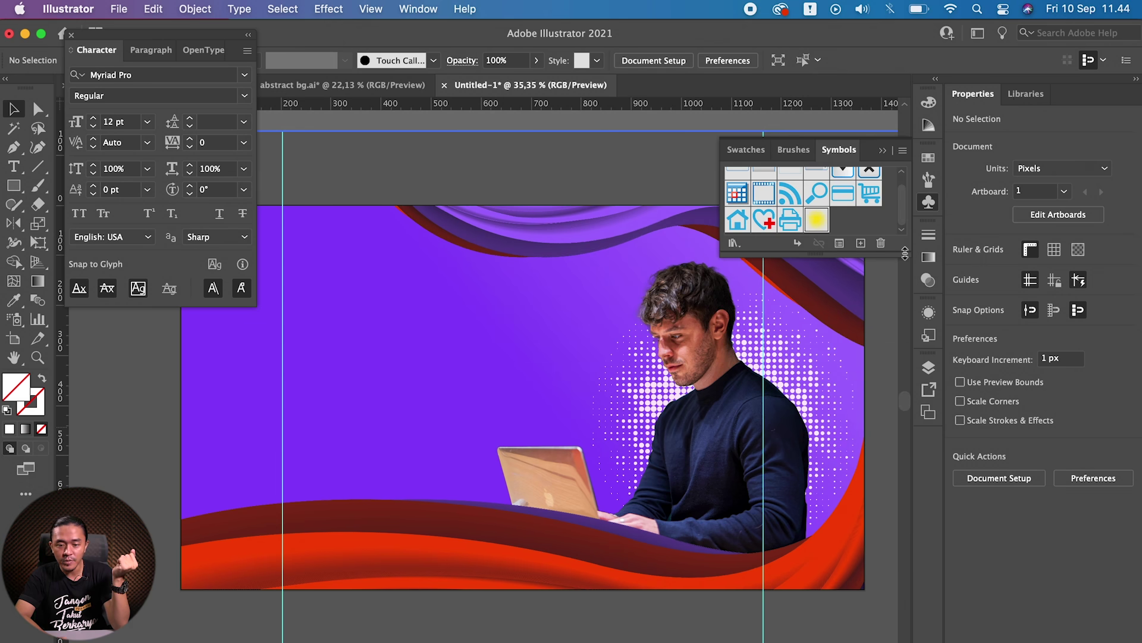
pyautogui.moveTo(905, 253); pyautogui.dragTo(905, 409)
pyautogui.click(902, 150)
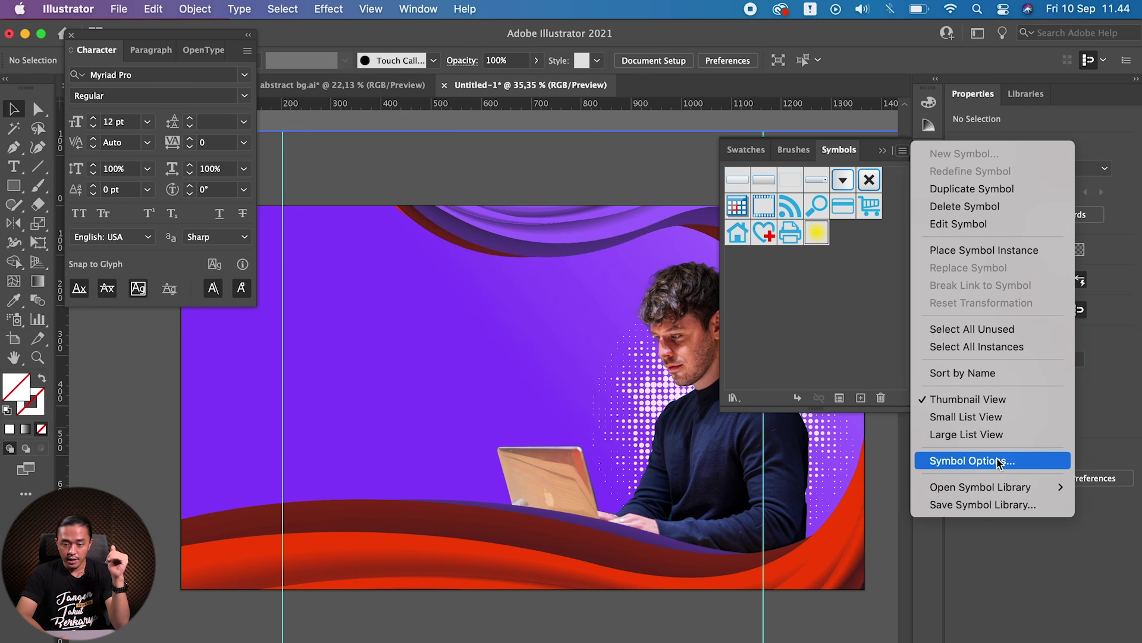
pyautogui.moveTo(980, 487)
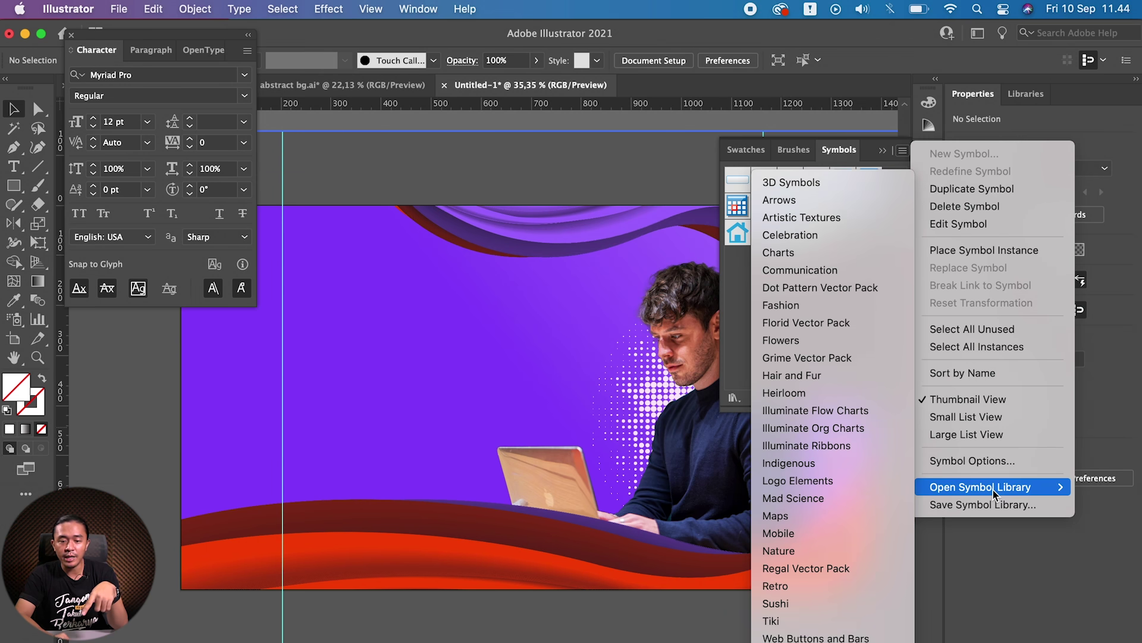
pyautogui.click(797, 185)
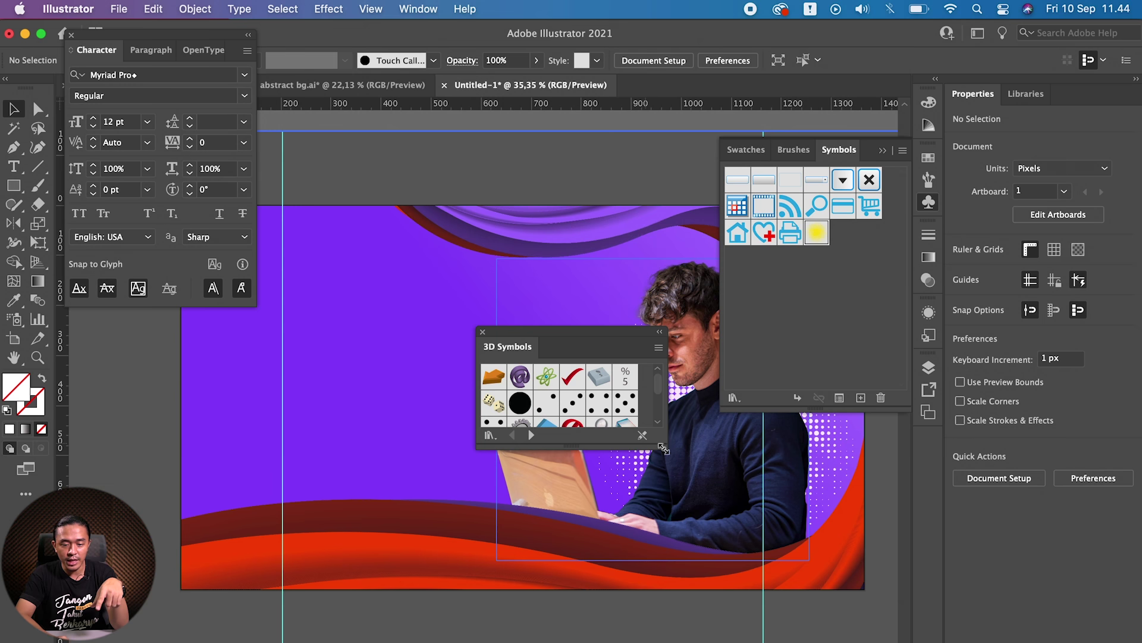
pyautogui.moveTo(663, 448); pyautogui.dragTo(667, 633)
pyautogui.moveTo(556, 329); pyautogui.dragTo(395, 251)
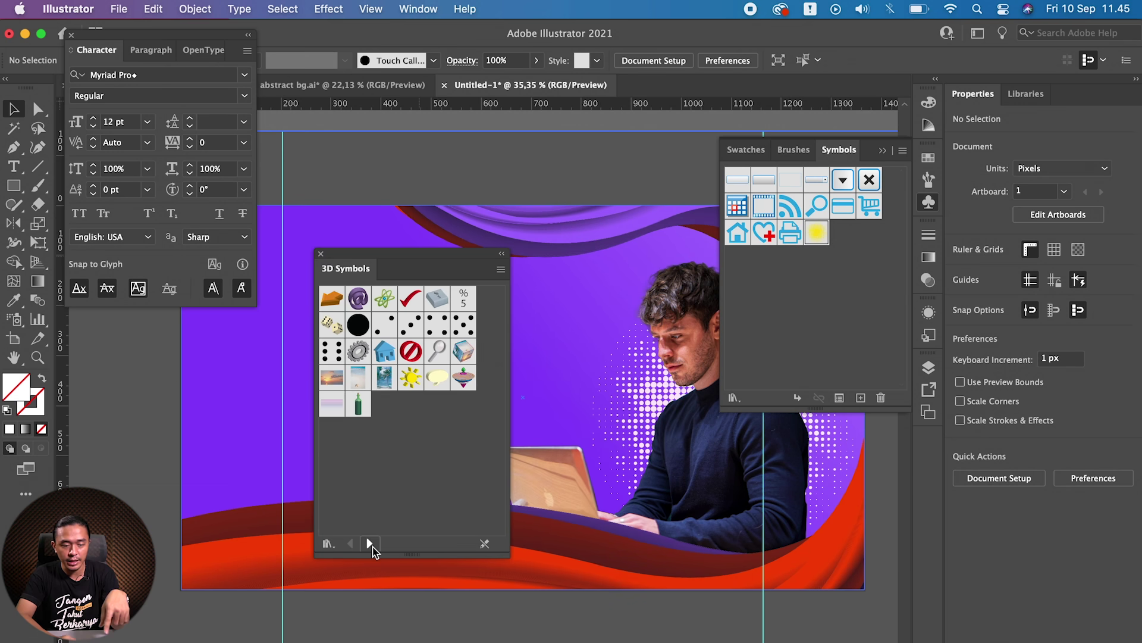
# Step: Browse through the symbol libraries to the Dot Pattern Vector Pack
pyautogui.click(370, 543)
pyautogui.click(370, 544)
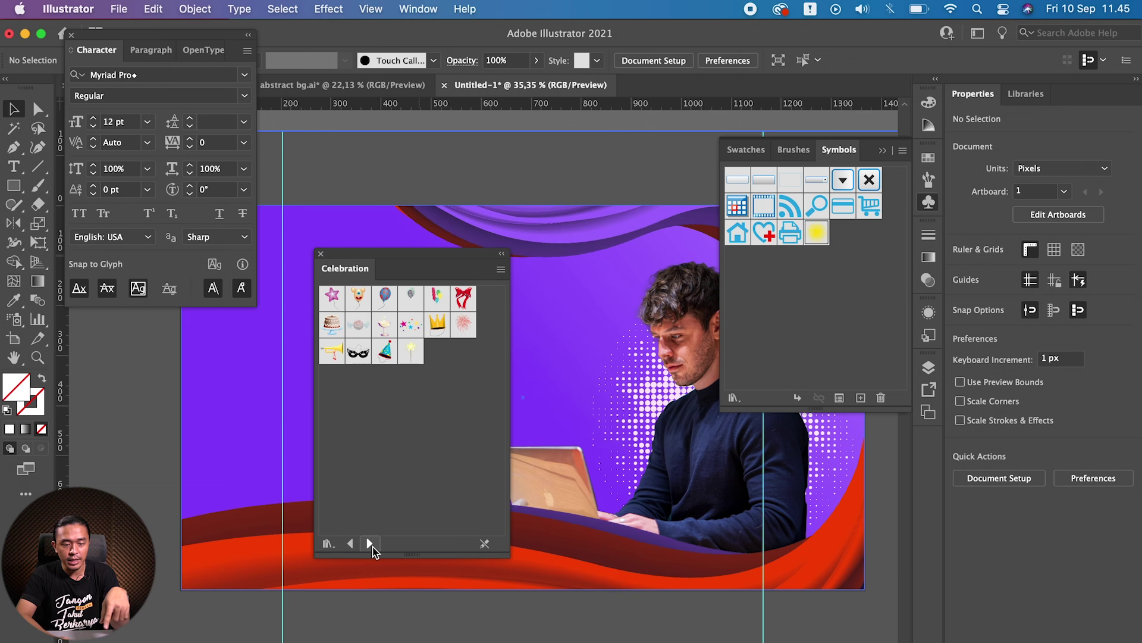
pyautogui.click(370, 544)
pyautogui.click(370, 544)
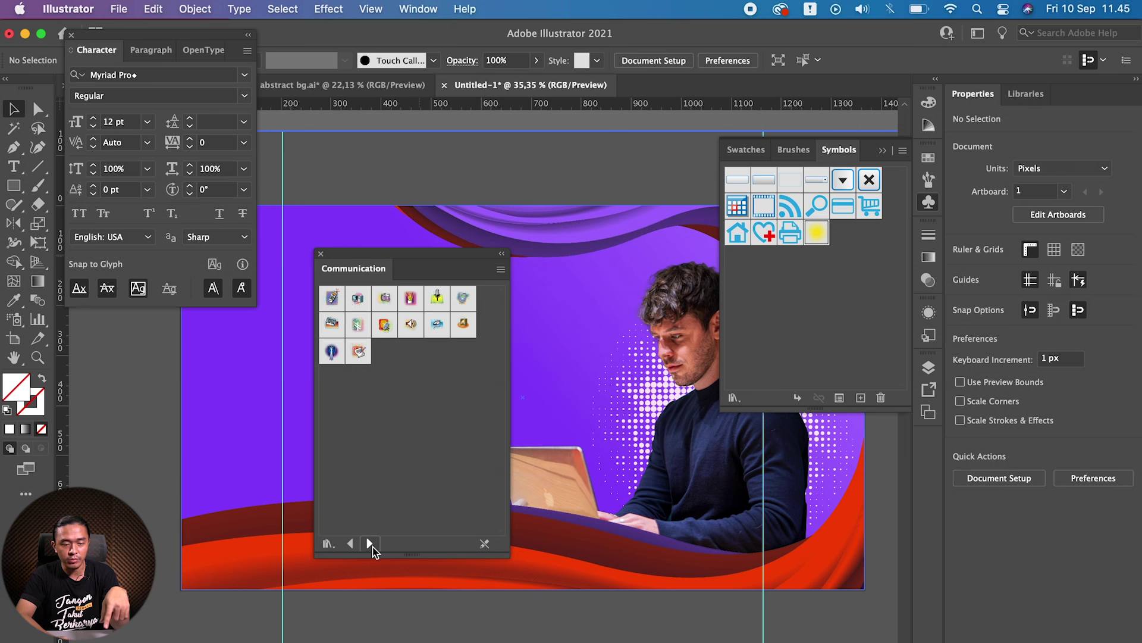
pyautogui.click(370, 544)
pyautogui.click(354, 544)
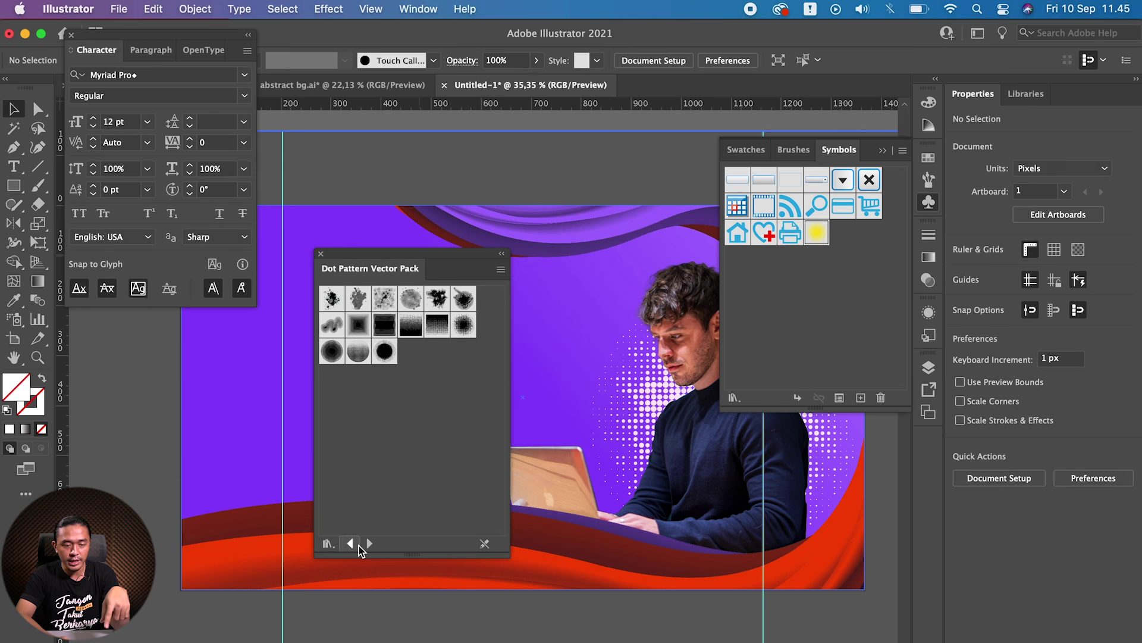
# Step: Place Dot Pattern Vector Pack 12 on the banner's left side and start editing it
pyautogui.click(463, 328)
pyautogui.moveTo(415, 255)
pyautogui.mouseDown()
pyautogui.moveTo(685, 254)
pyautogui.moveTo(758, 290)
pyautogui.mouseUp()
pyautogui.moveTo(843, 234); pyautogui.dragTo(394, 379)
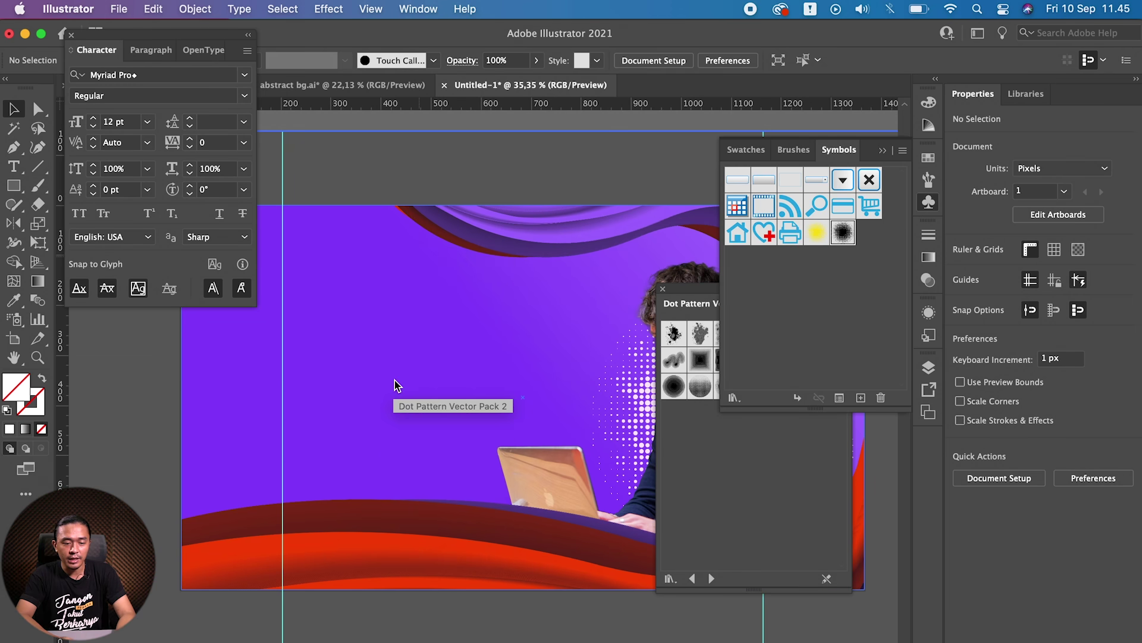
pyautogui.doubleClick(447, 376)
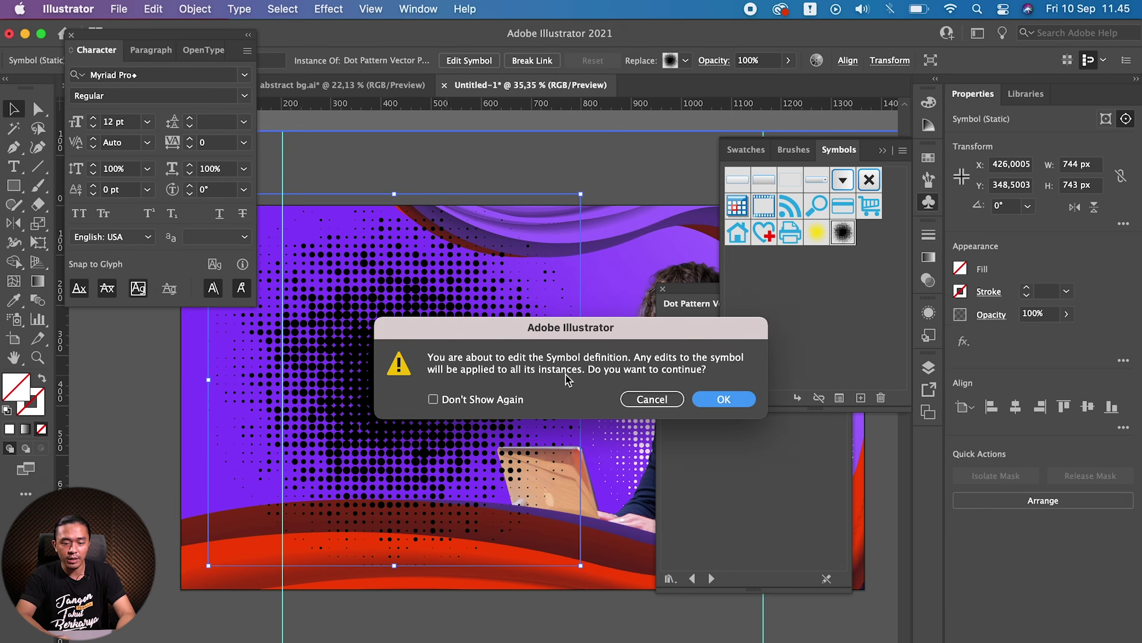
# Step: Recolour all the symbol's dots to white fill with no stroke, then exit symbol editing
pyautogui.click(722, 400)
pyautogui.press('super+a')
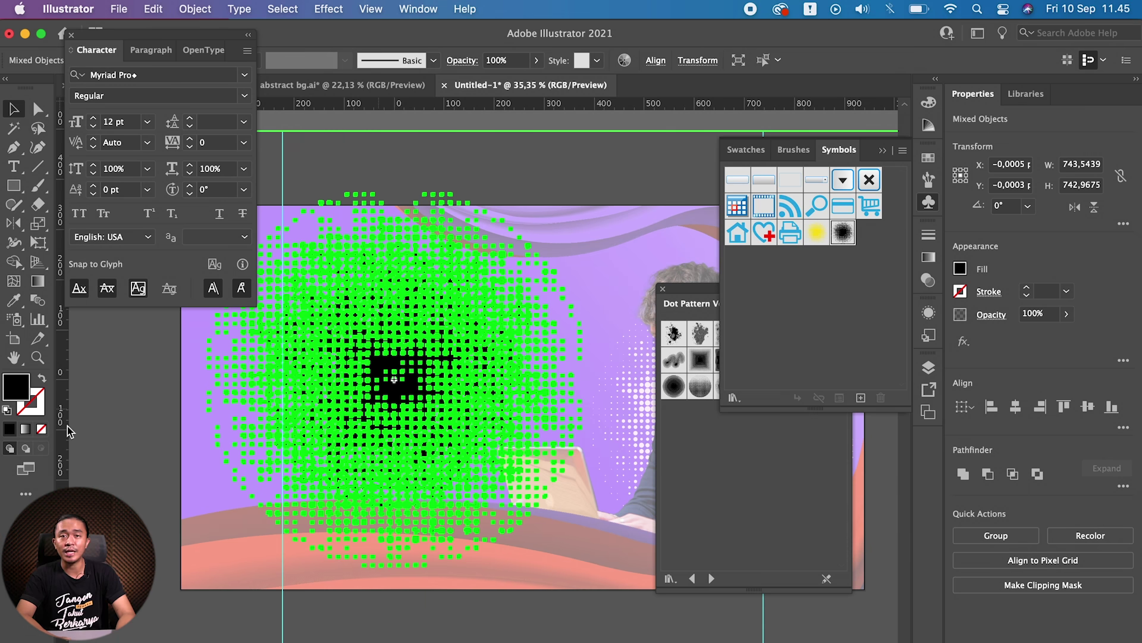
pyautogui.press('d')
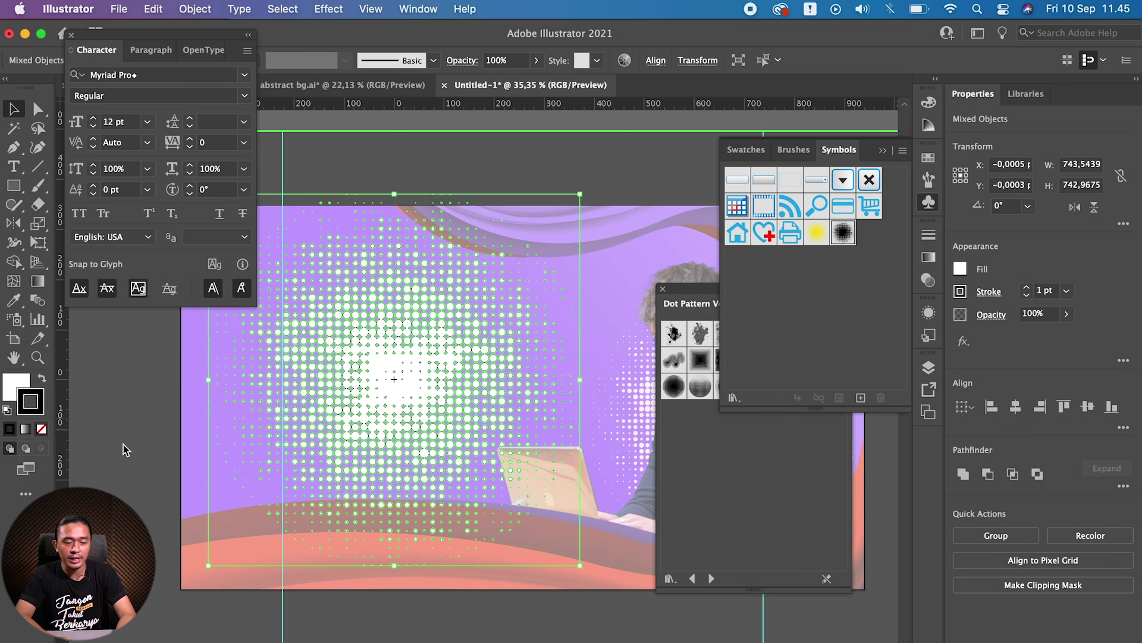
pyautogui.press('x')
pyautogui.click(42, 429)
pyautogui.click(95, 458)
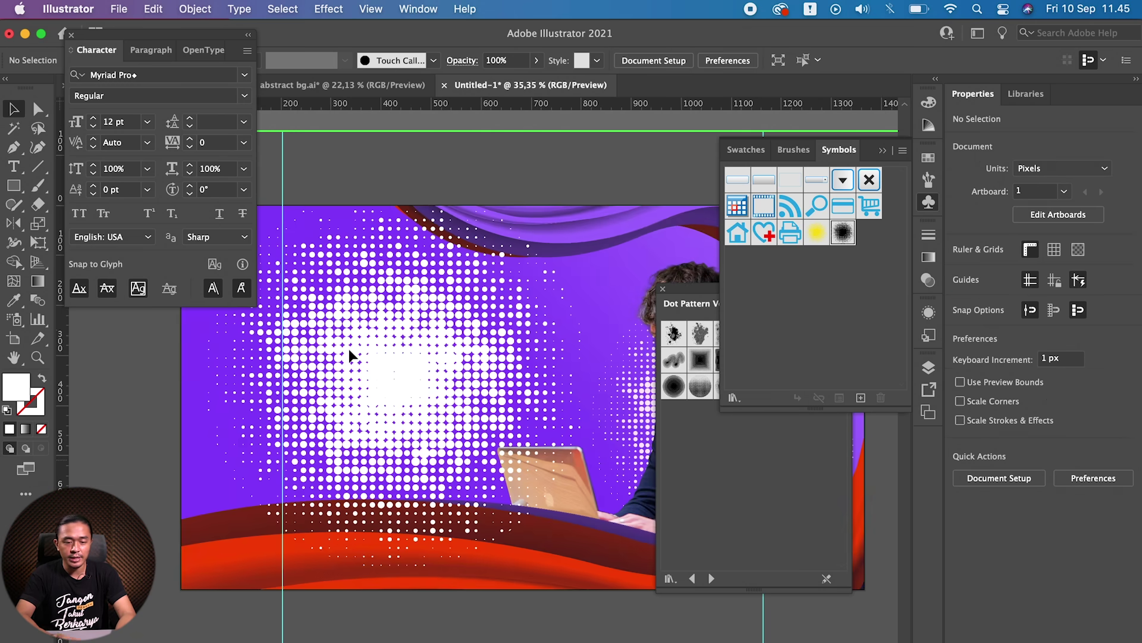
pyautogui.click(349, 350)
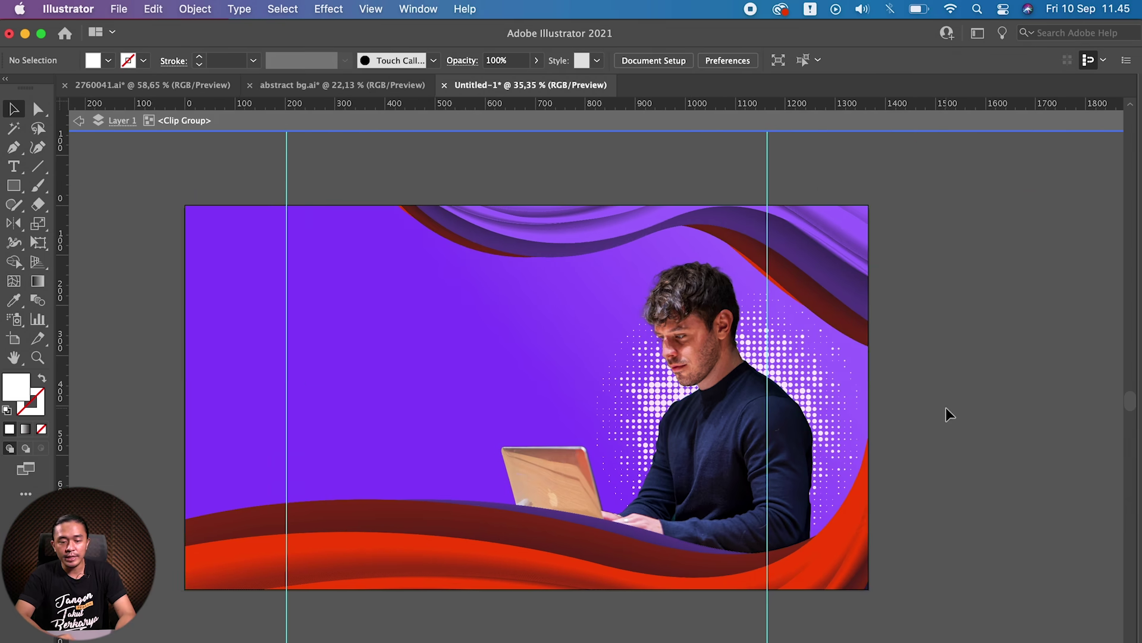
pyautogui.hscroll(-3, 946, 408)
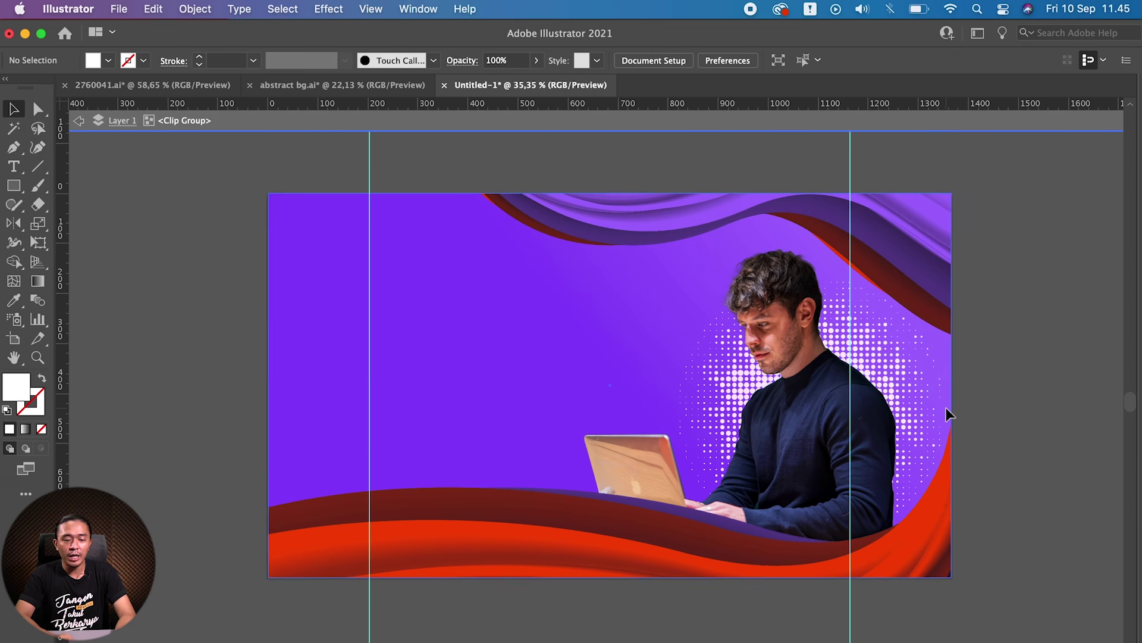
# Step: Add a test text object and set its font to Poppins Regular
pyautogui.hscroll(-2, 204, 378)
pyautogui.press('t')
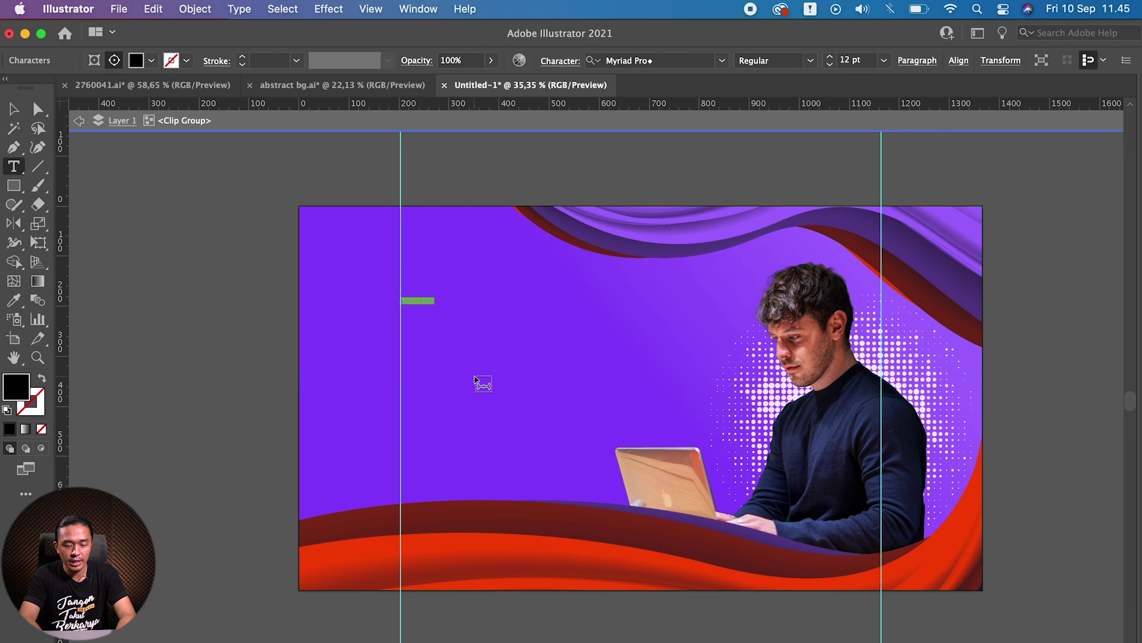
pyautogui.write('er')
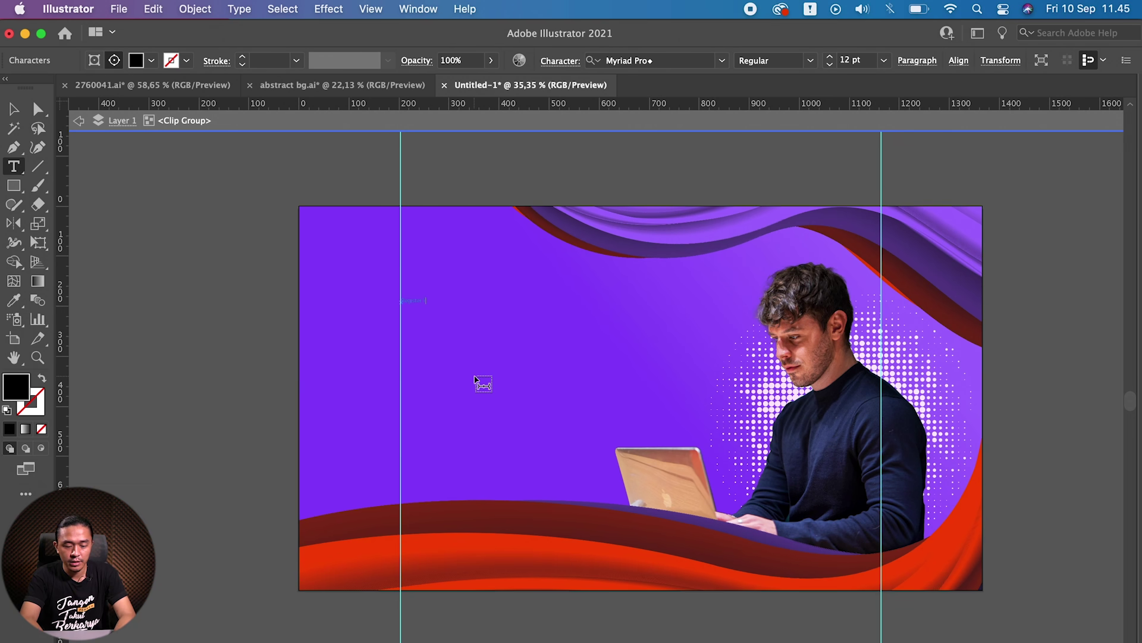
pyautogui.write(' Your Team')
pyautogui.press('Escape')
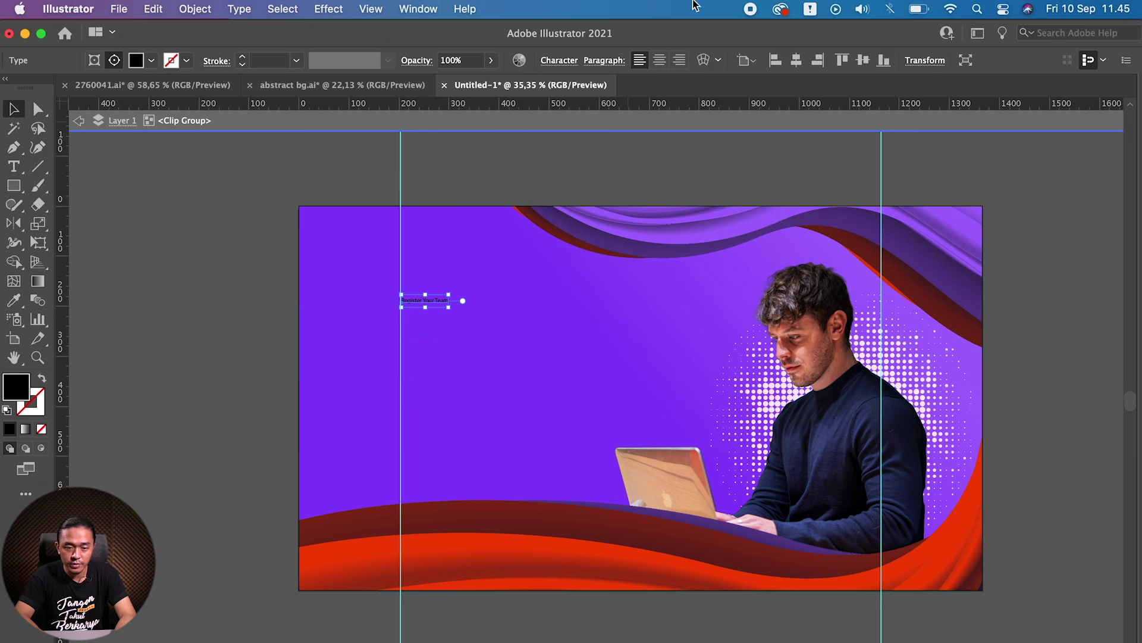
pyautogui.press('super+t')
pyautogui.click(424, 300)
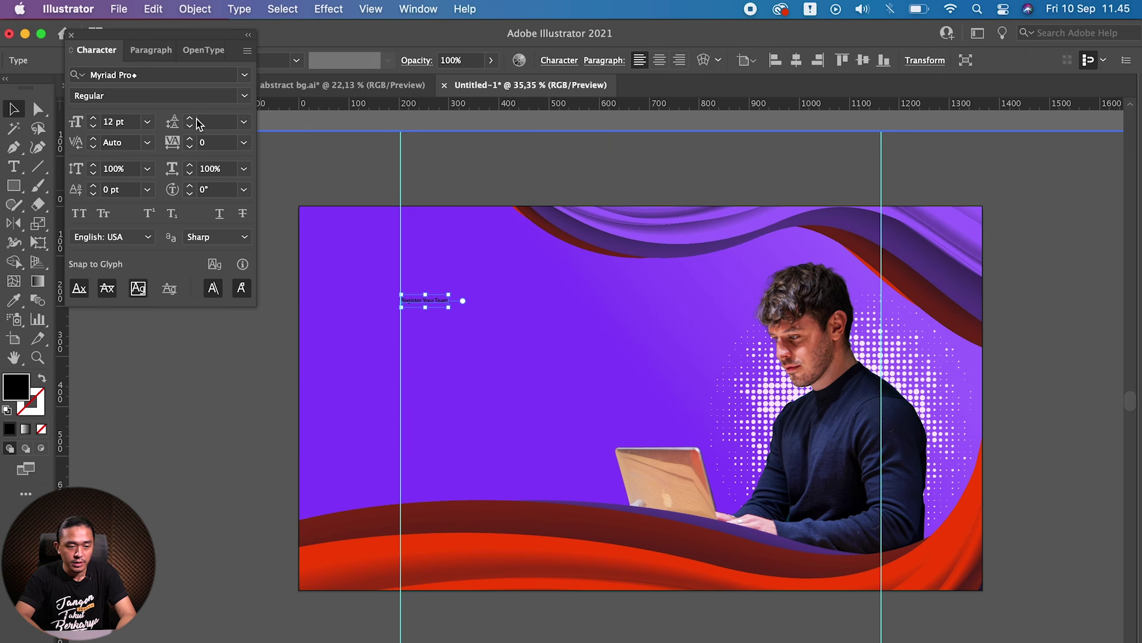
pyautogui.click(204, 75)
pyautogui.write('poppi')
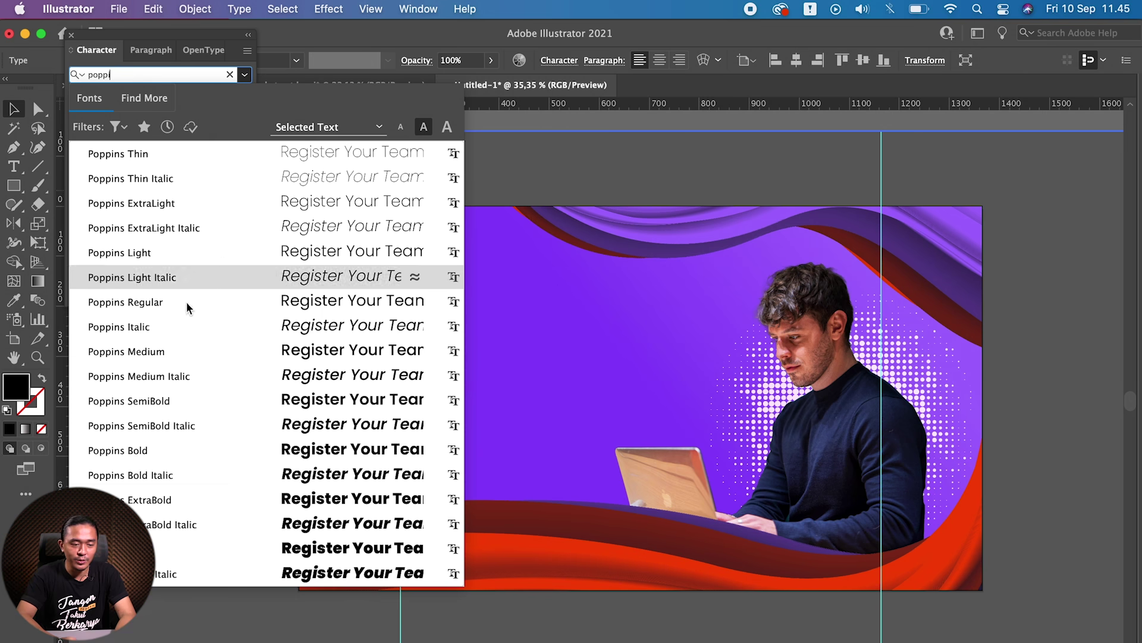
pyautogui.click(181, 301)
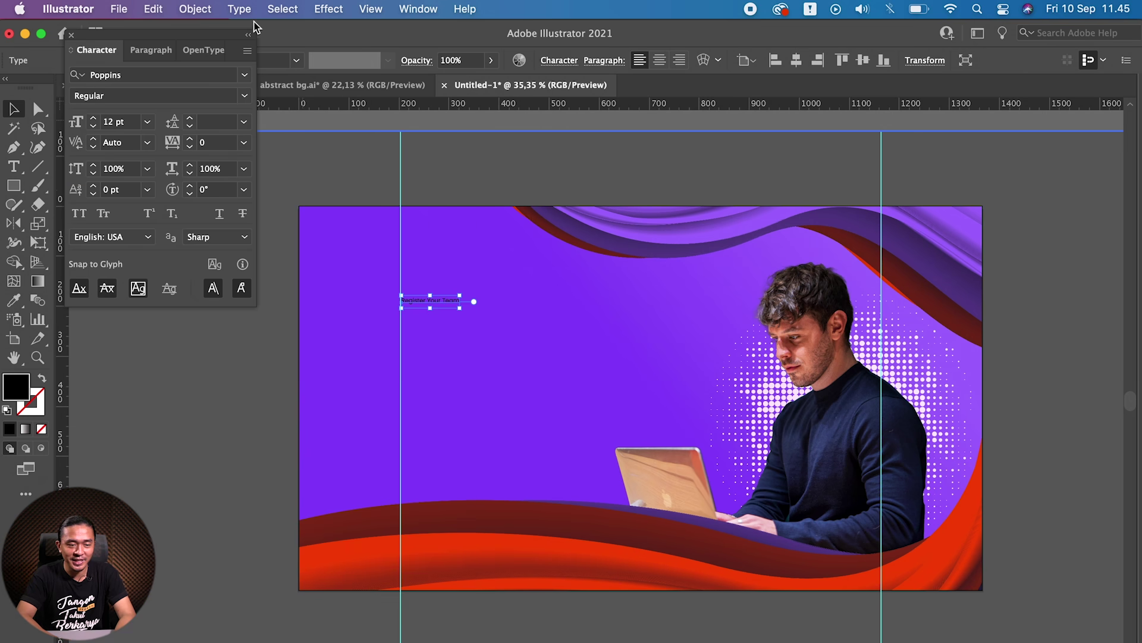
pyautogui.moveTo(225, 39); pyautogui.dragTo(259, 165)
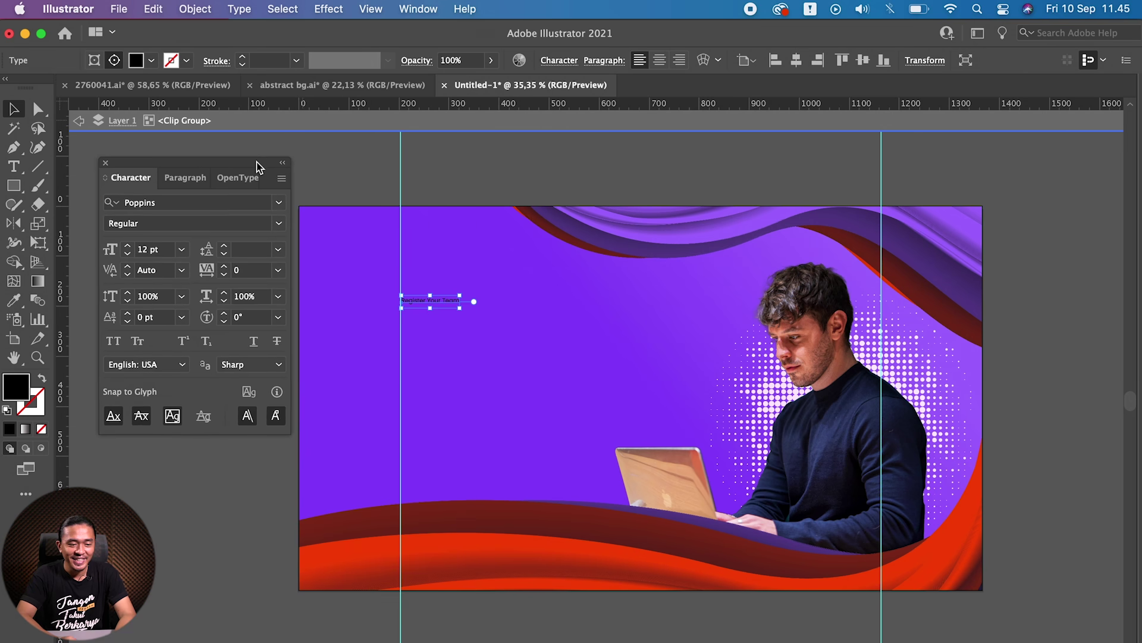
# Step: Make the text white with no outline at 72 pt and move it off the banner
pyautogui.click(7, 411)
pyautogui.press('x')
pyautogui.click(41, 429)
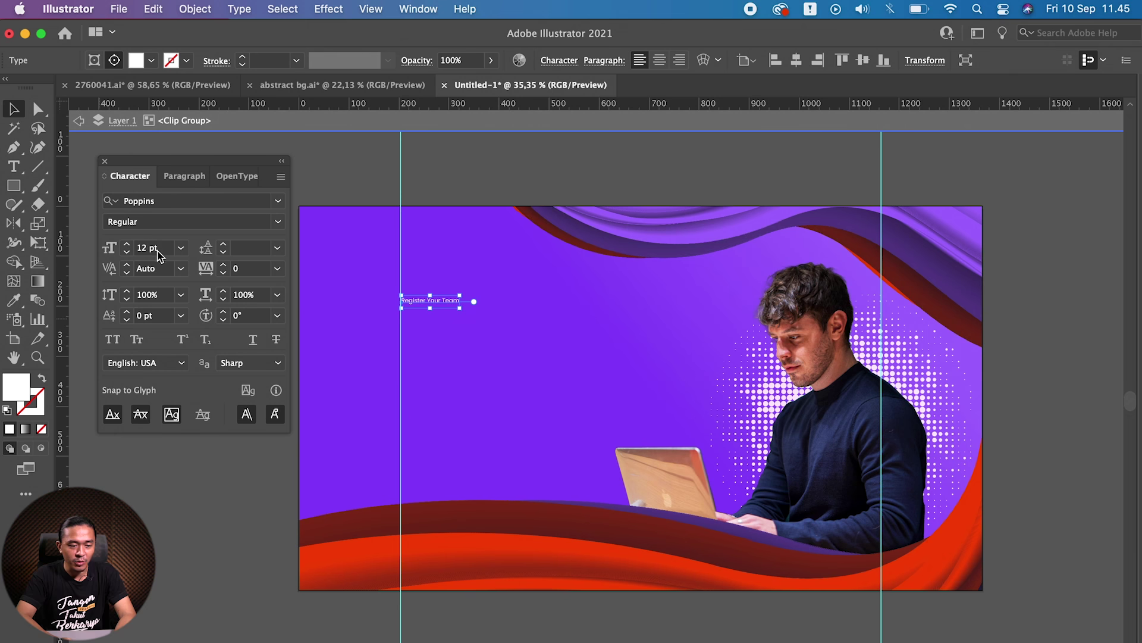
pyautogui.click(158, 250)
pyautogui.write('72')
pyautogui.press('Return')
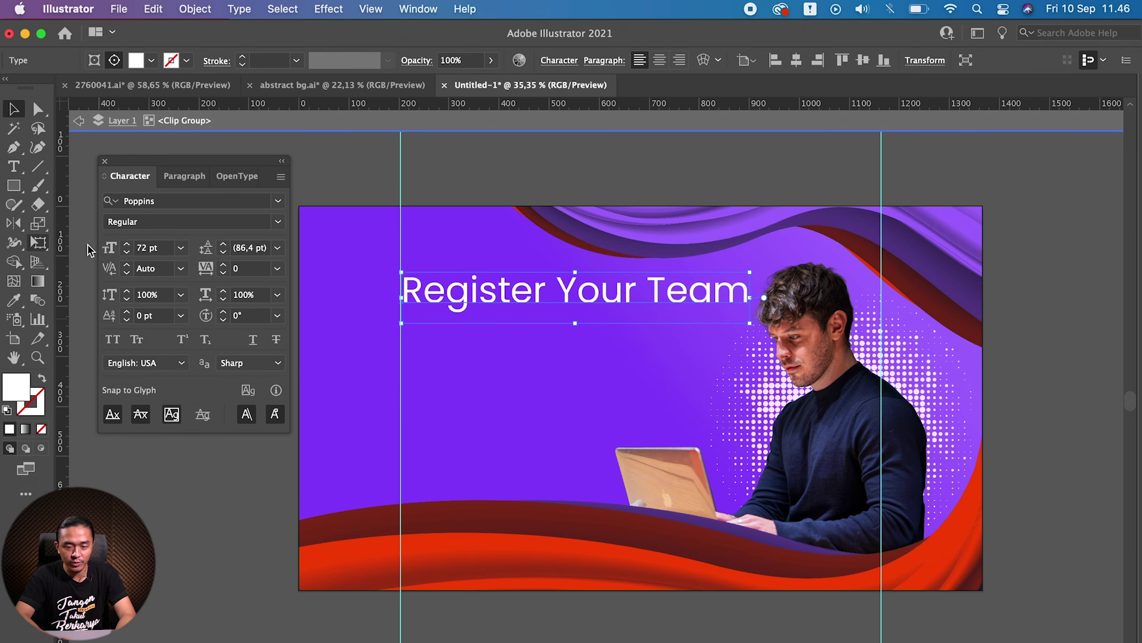
pyautogui.moveTo(633, 306); pyautogui.dragTo(622, 287)
# Step: Draw an area-type frame on the banner's left containing 'Register Your Team as Startup!'
pyautogui.press('t')
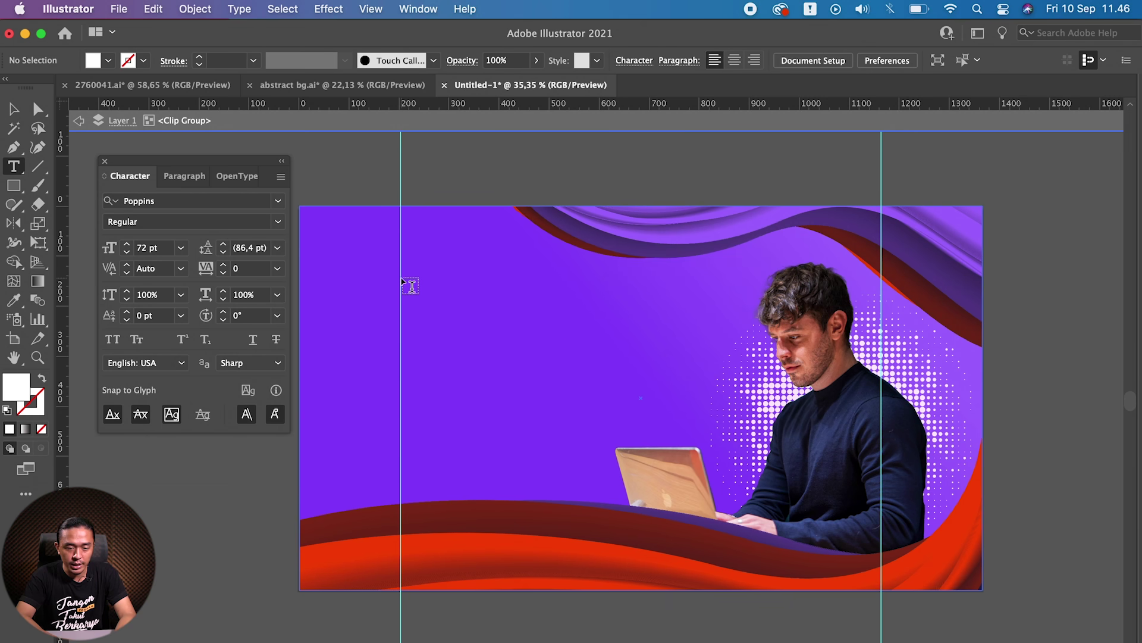
pyautogui.moveTo(401, 280); pyautogui.dragTo(699, 454)
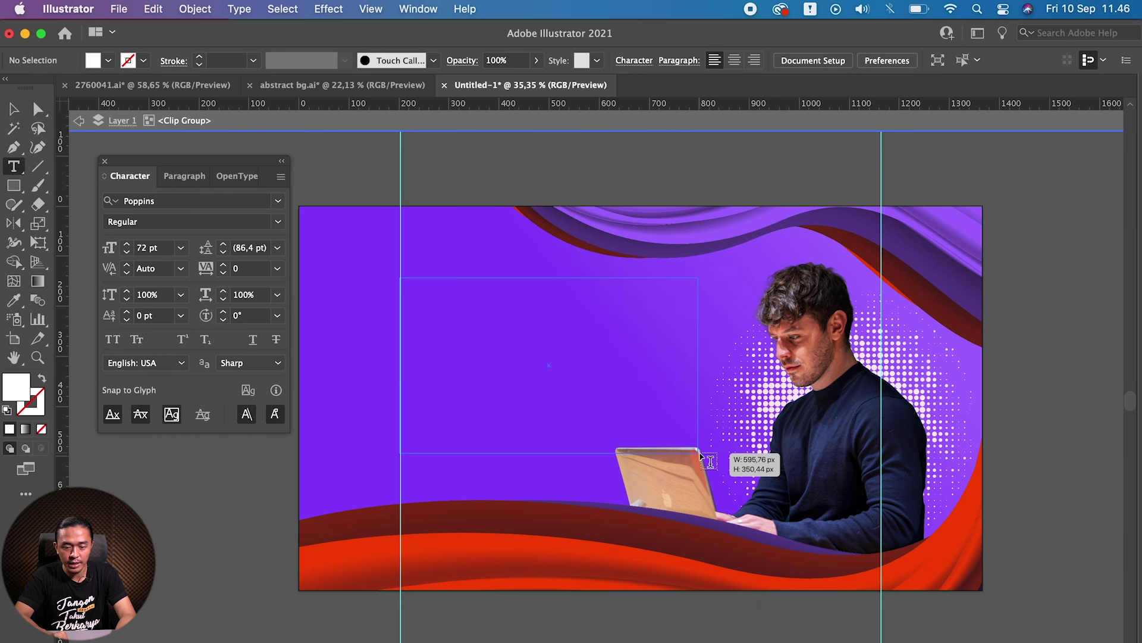
pyautogui.moveTo(701, 455); pyautogui.dragTo(698, 454)
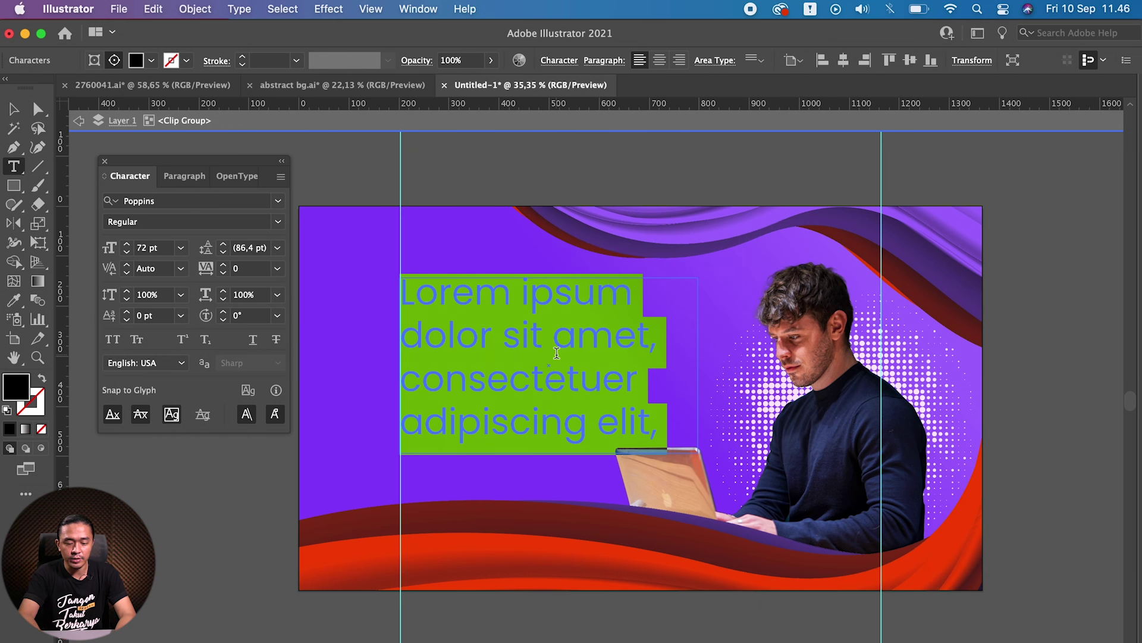
pyautogui.write('Register Your Team as S')
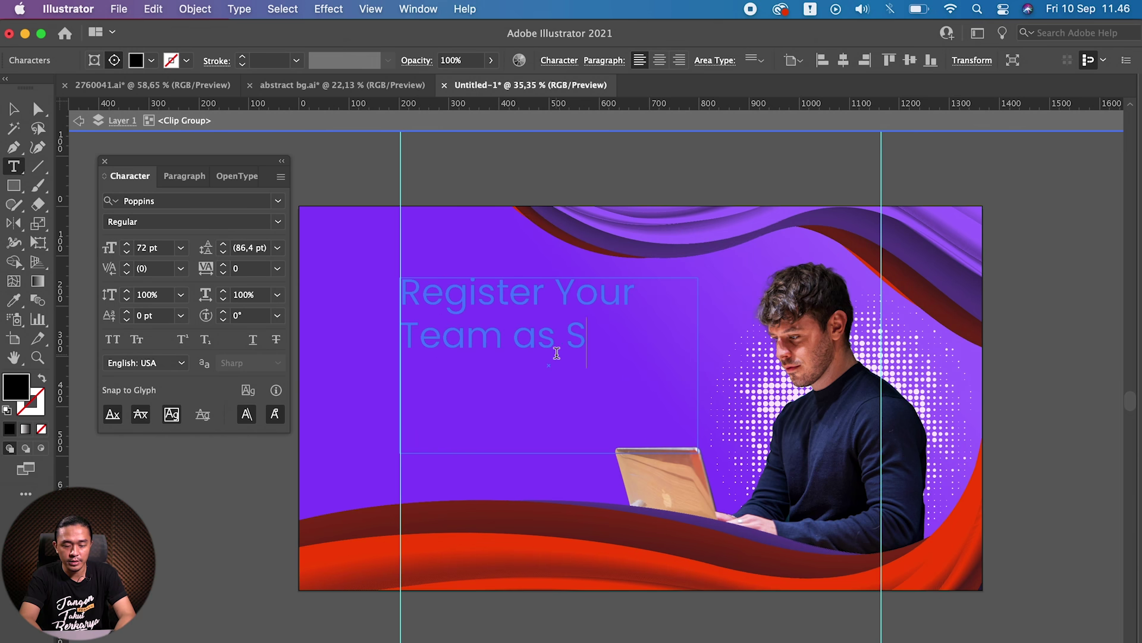
pyautogui.write('tartup!')
pyautogui.press('Escape')
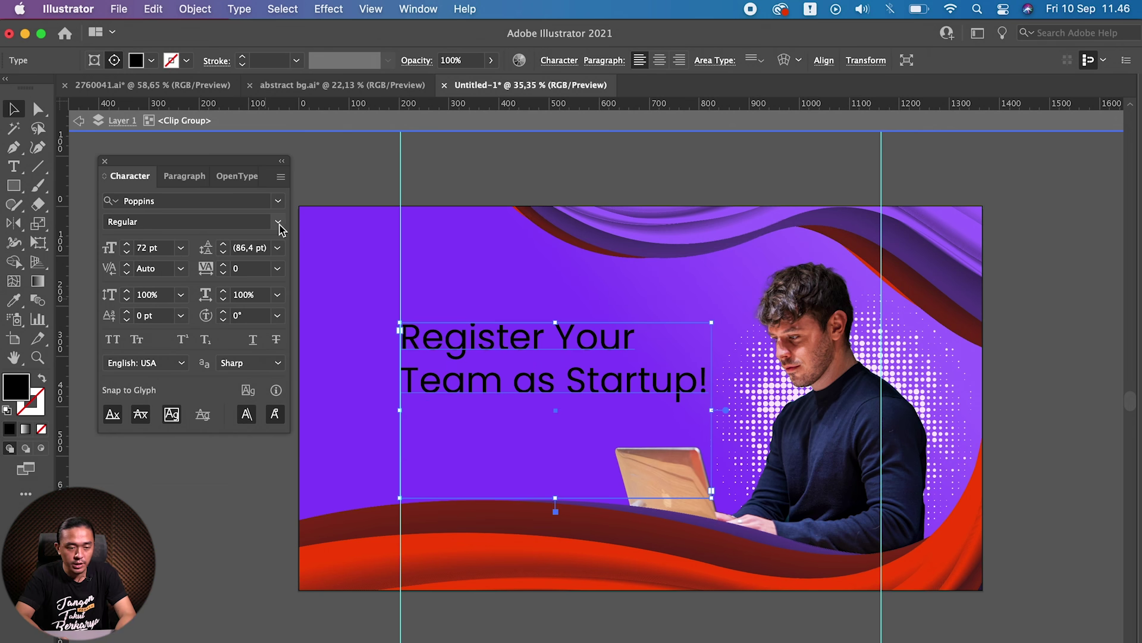
# Step: Apply the SemiBold weight to the headline and raise it slightly
pyautogui.click(278, 223)
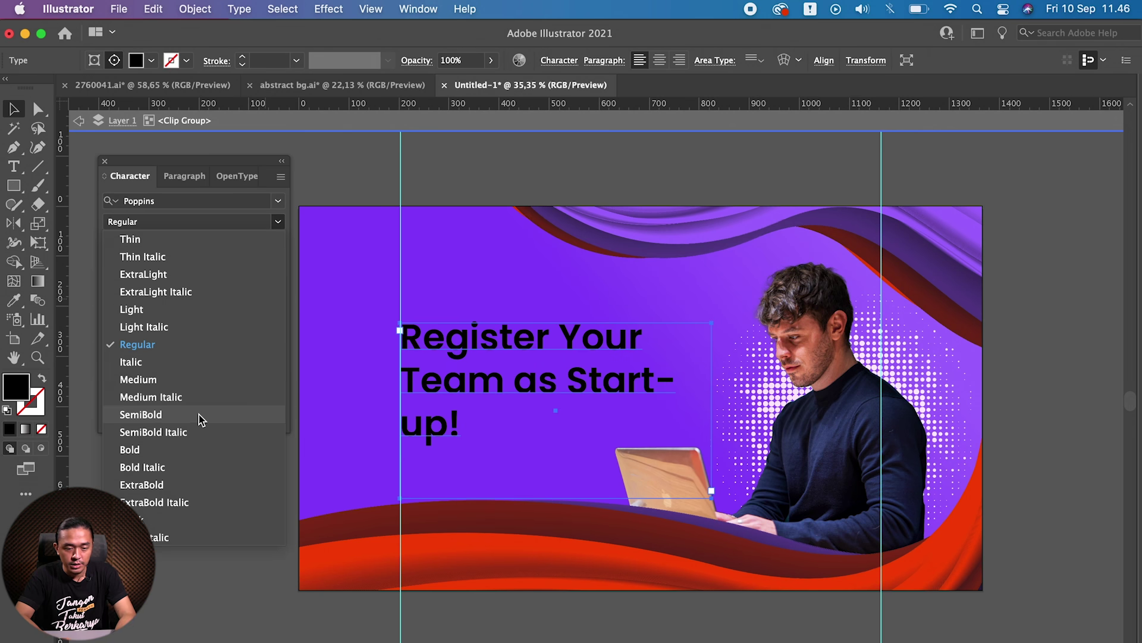
pyautogui.click(141, 415)
pyautogui.doubleClick(566, 334)
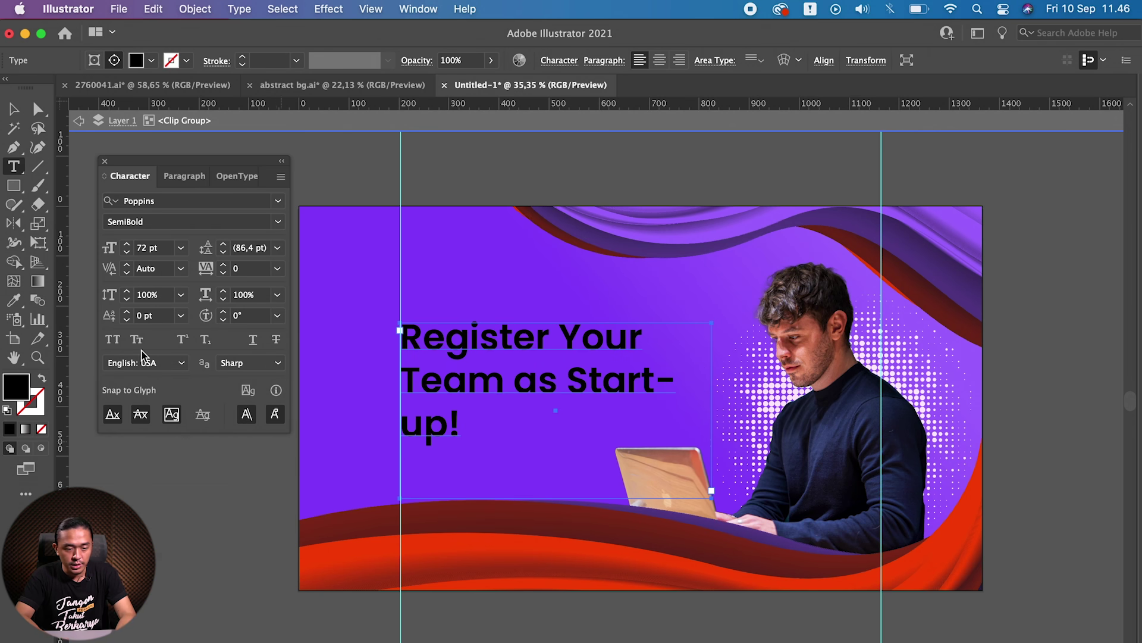
pyautogui.press('Escape')
pyautogui.moveTo(614, 360); pyautogui.dragTo(613, 356)
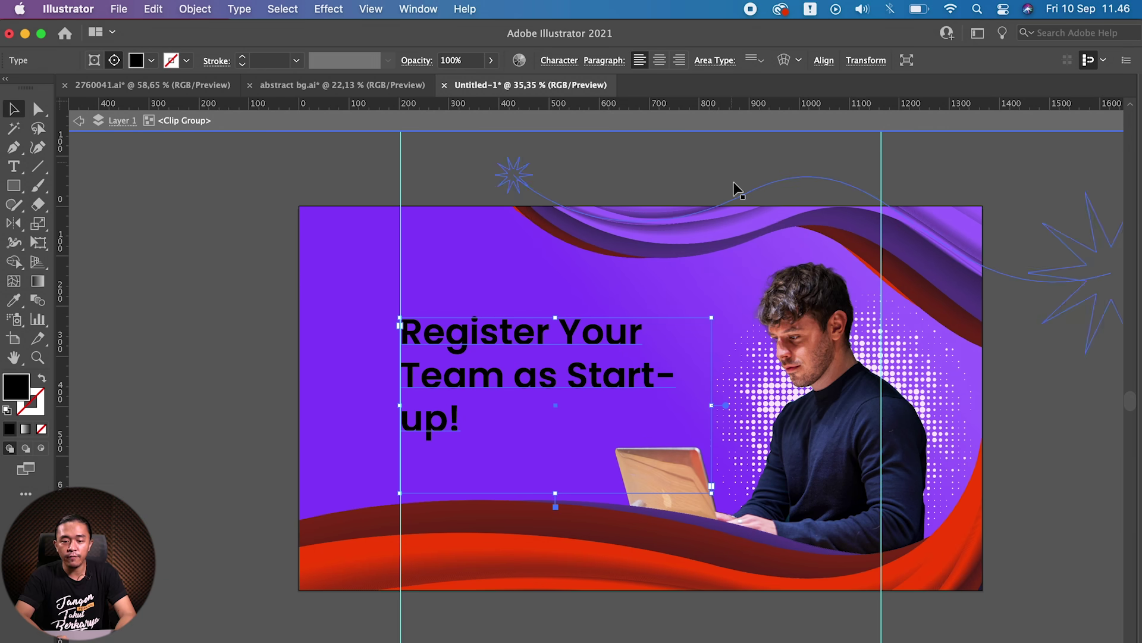
pyautogui.click(1026, 191)
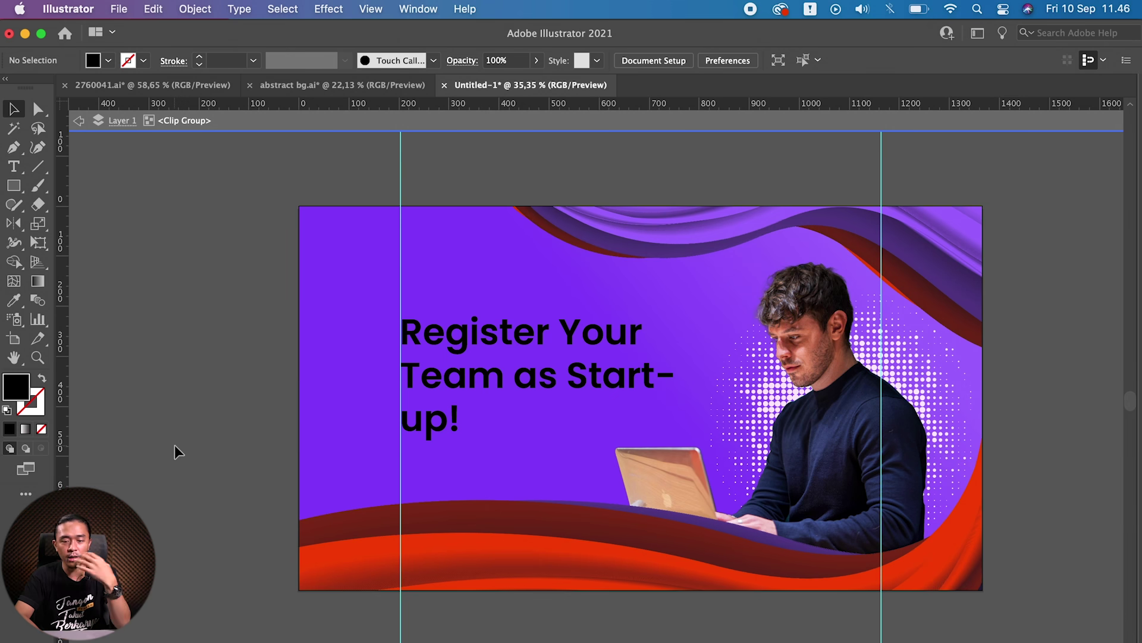
# Step: Try replacing the headline text with 'Founder bla', then undo it
pyautogui.scroll(2, 405, 389)
pyautogui.scroll(1, 406, 389)
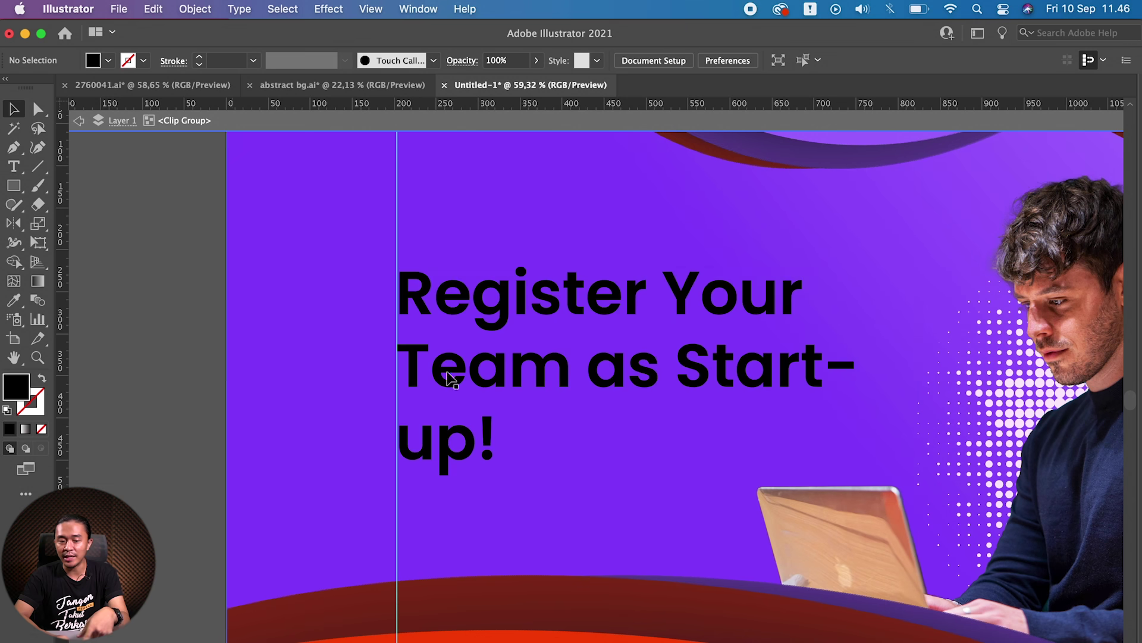
pyautogui.click(491, 372)
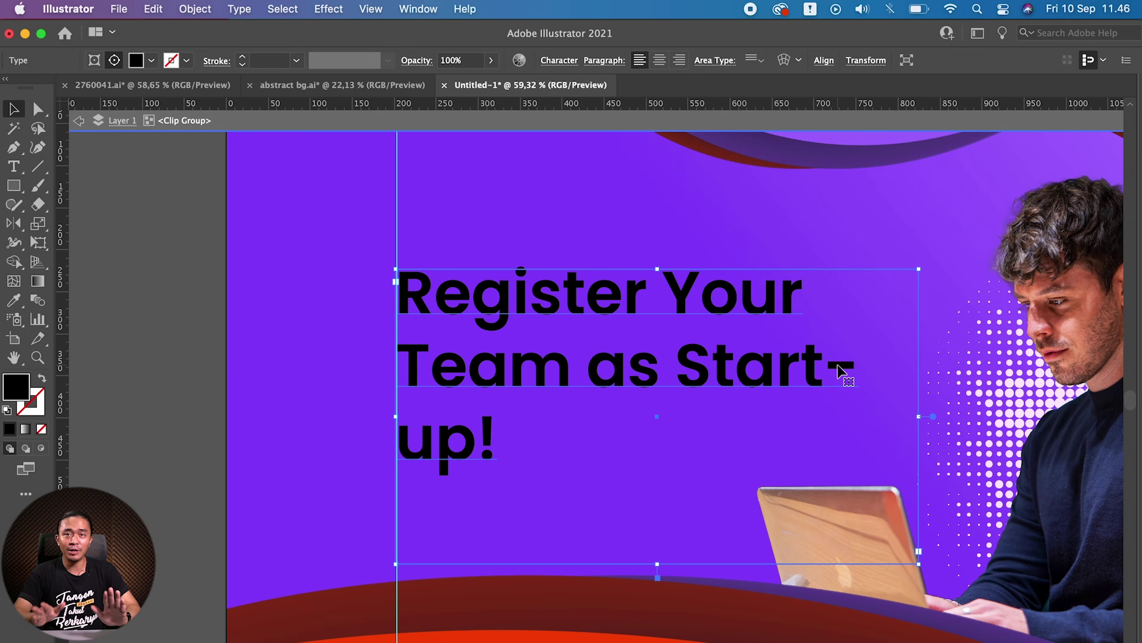
pyautogui.press('t')
pyautogui.click(548, 445)
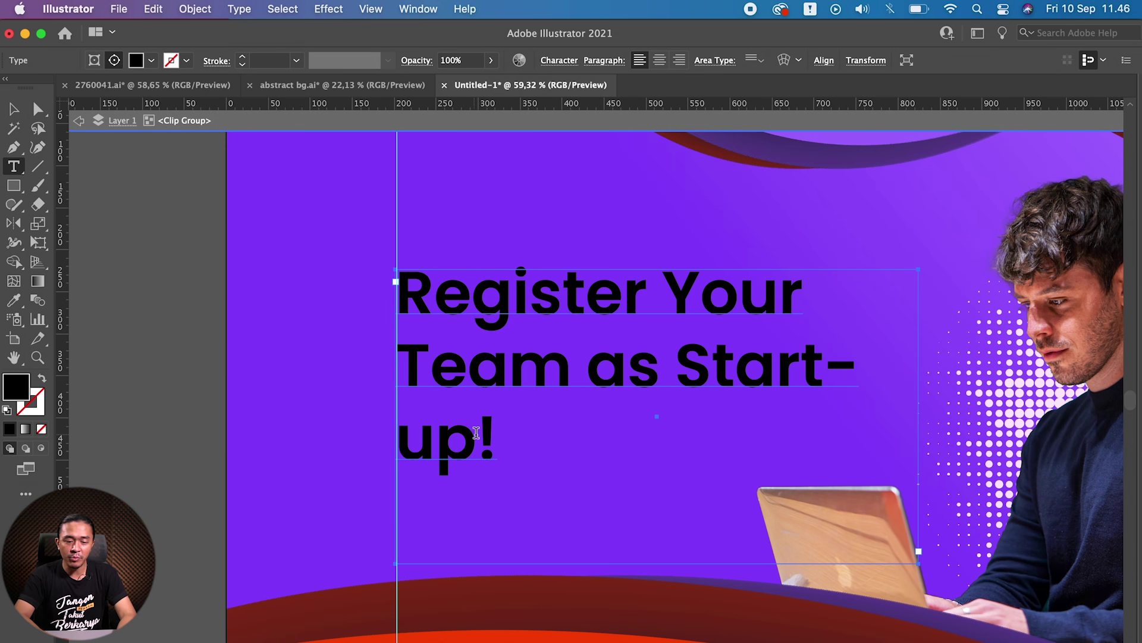
pyautogui.press('super+a')
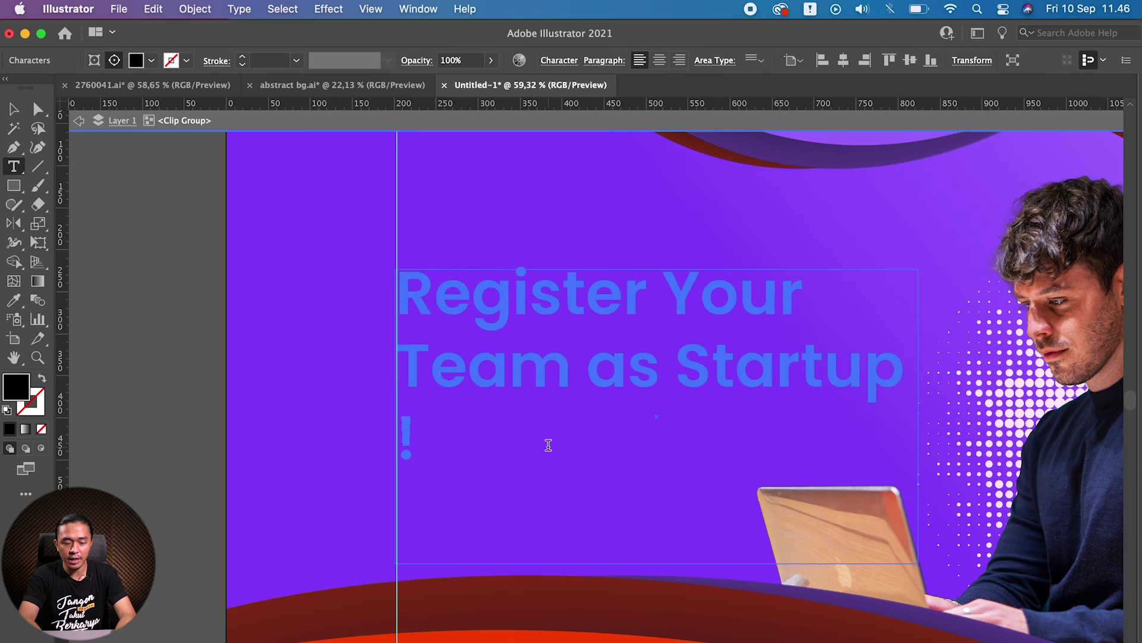
pyautogui.write('Founder bla')
pyautogui.press('Escape')
pyautogui.click(159, 397)
pyautogui.press('super+z')
pyautogui.click(159, 391)
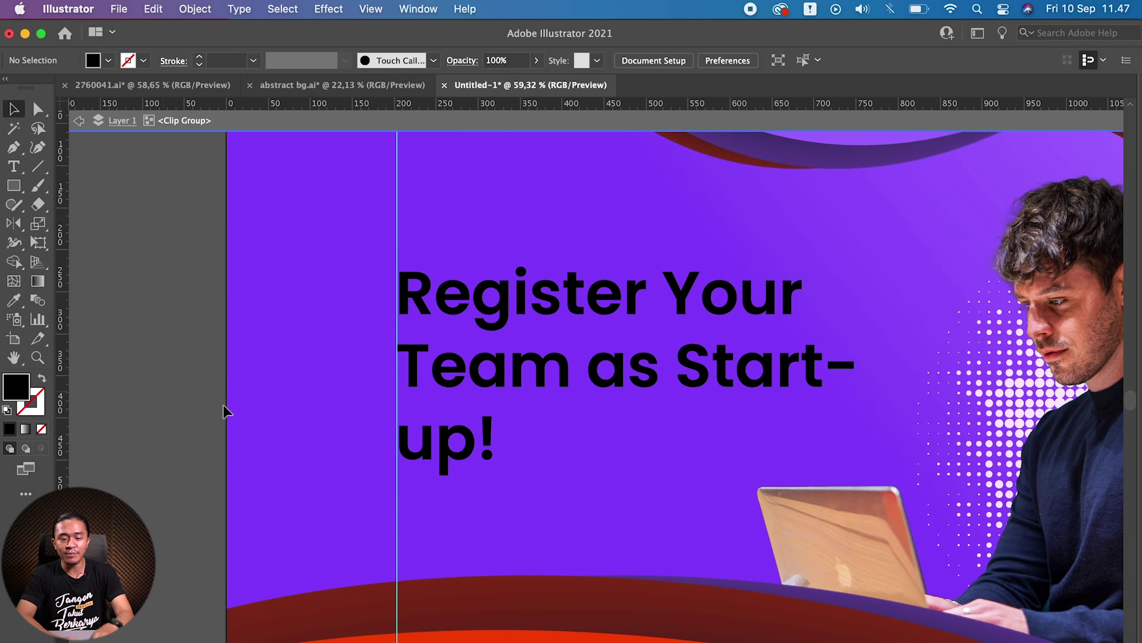
# Step: Widen the headline's text frame so 'Startup!' fits on the line
pyautogui.click(440, 450)
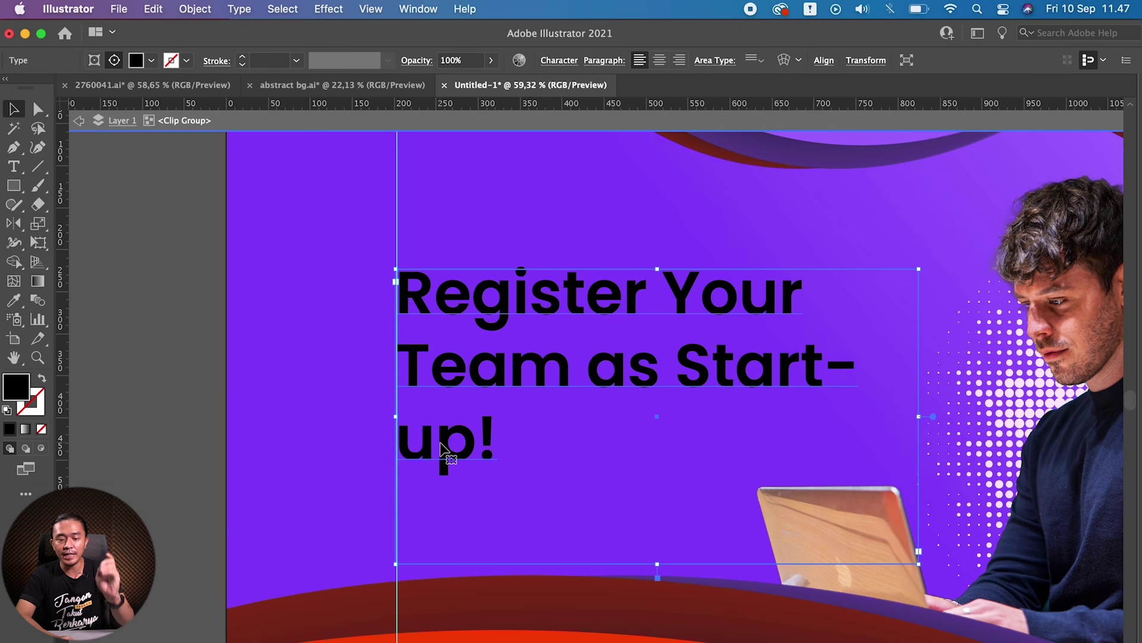
pyautogui.press('t')
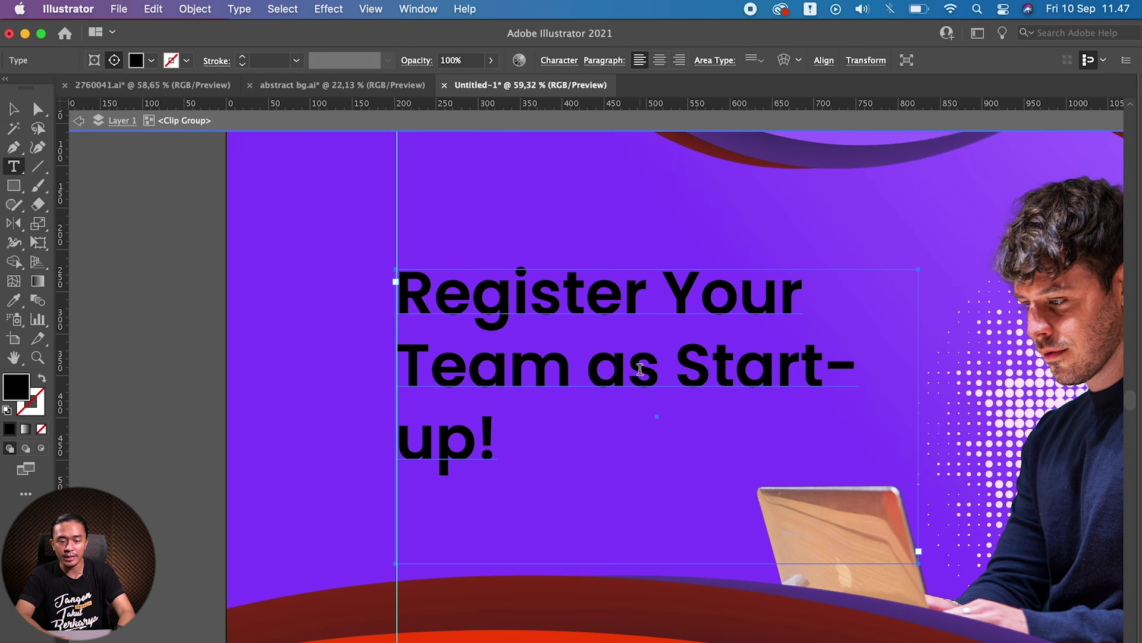
pyautogui.moveTo(483, 429); pyautogui.dragTo(538, 435)
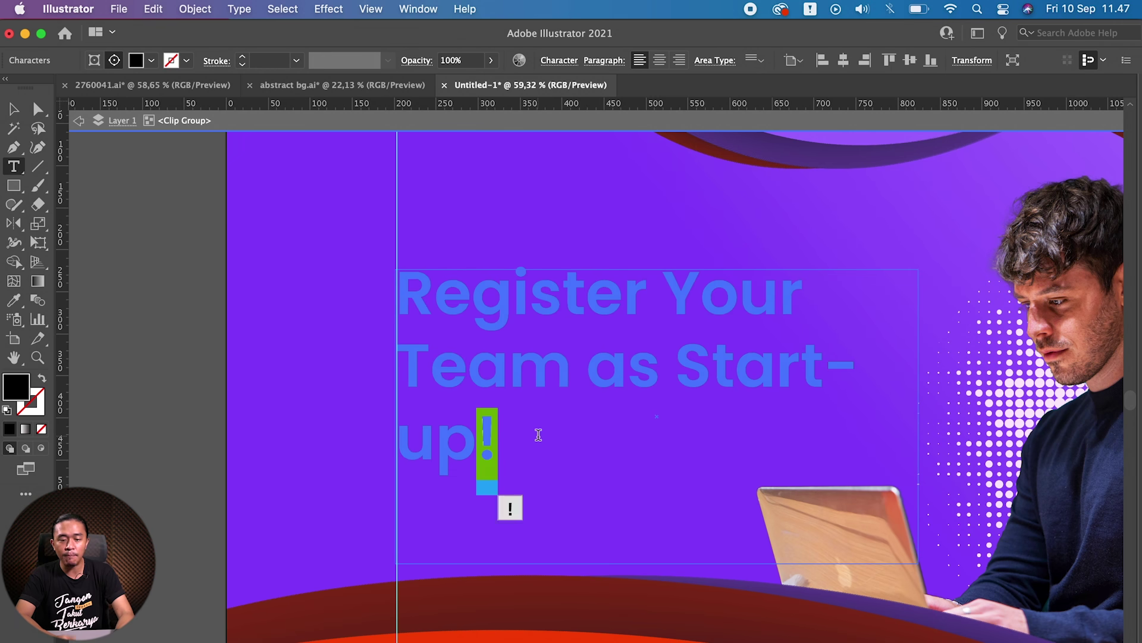
pyautogui.press('Escape')
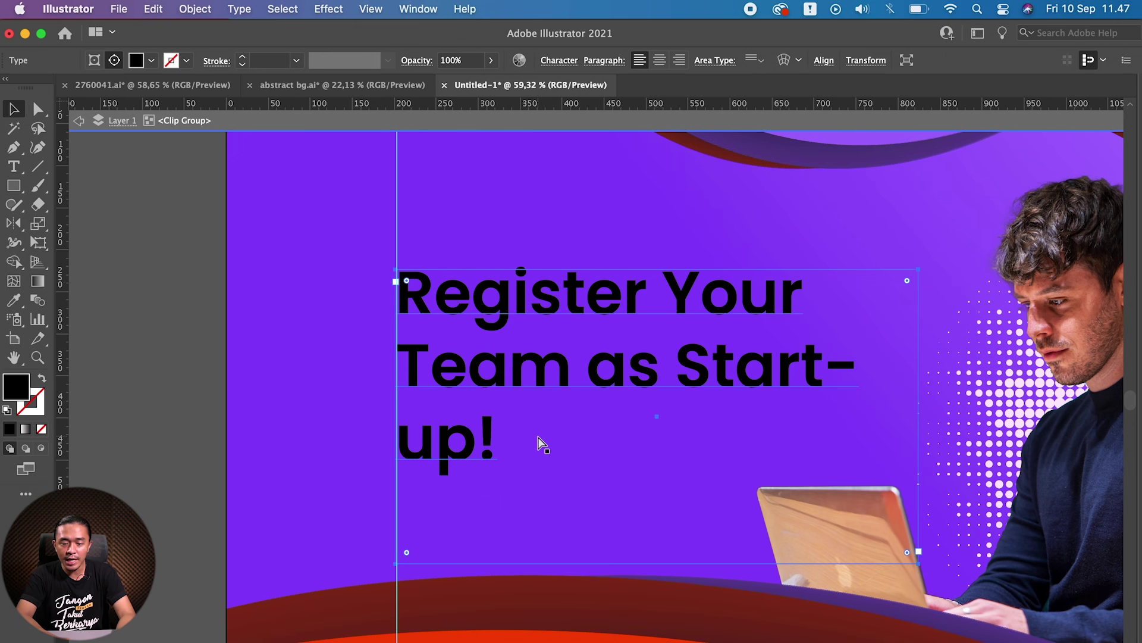
pyautogui.moveTo(912, 410); pyautogui.dragTo(944, 416)
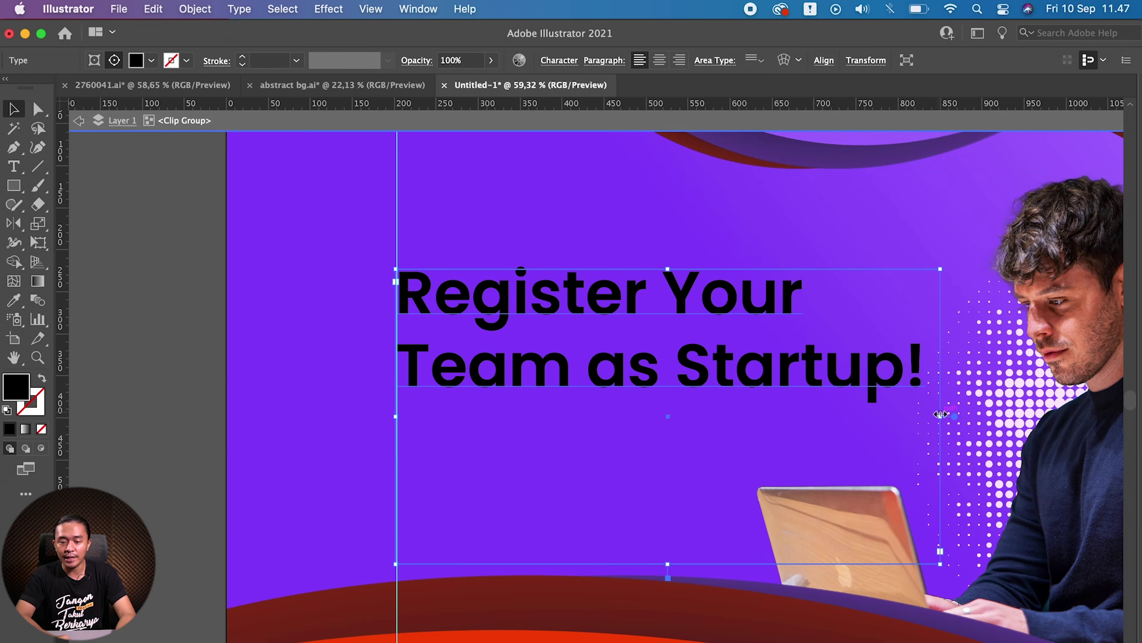
# Step: Edit the headline wording, adding 'Now' and retyping 'as A'
pyautogui.tripleClick(682, 369)
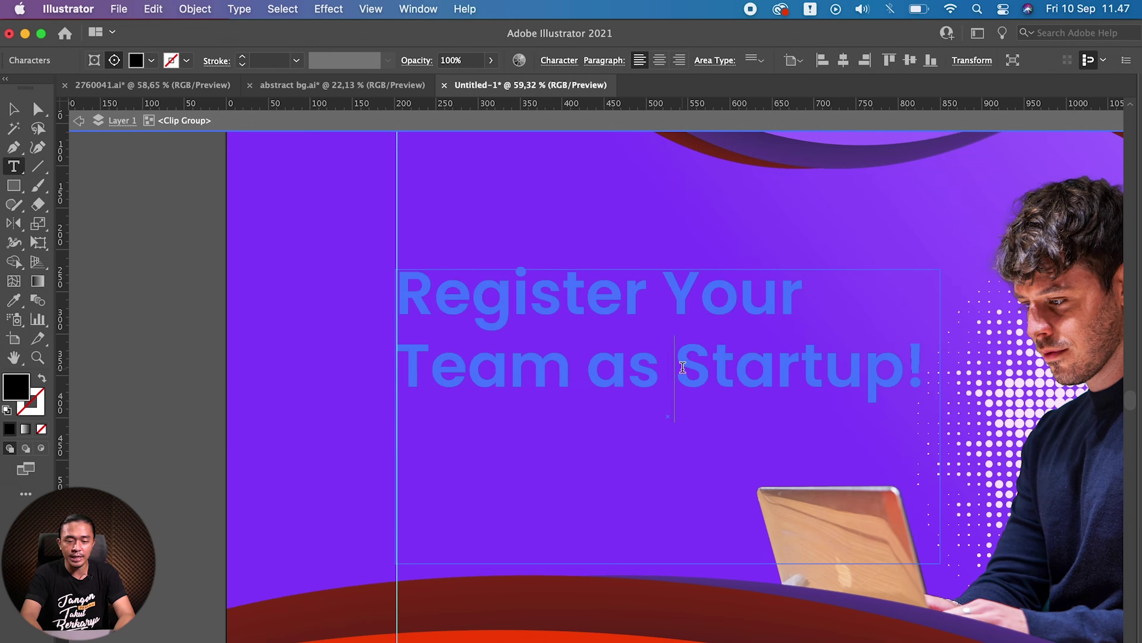
pyautogui.write('Now')
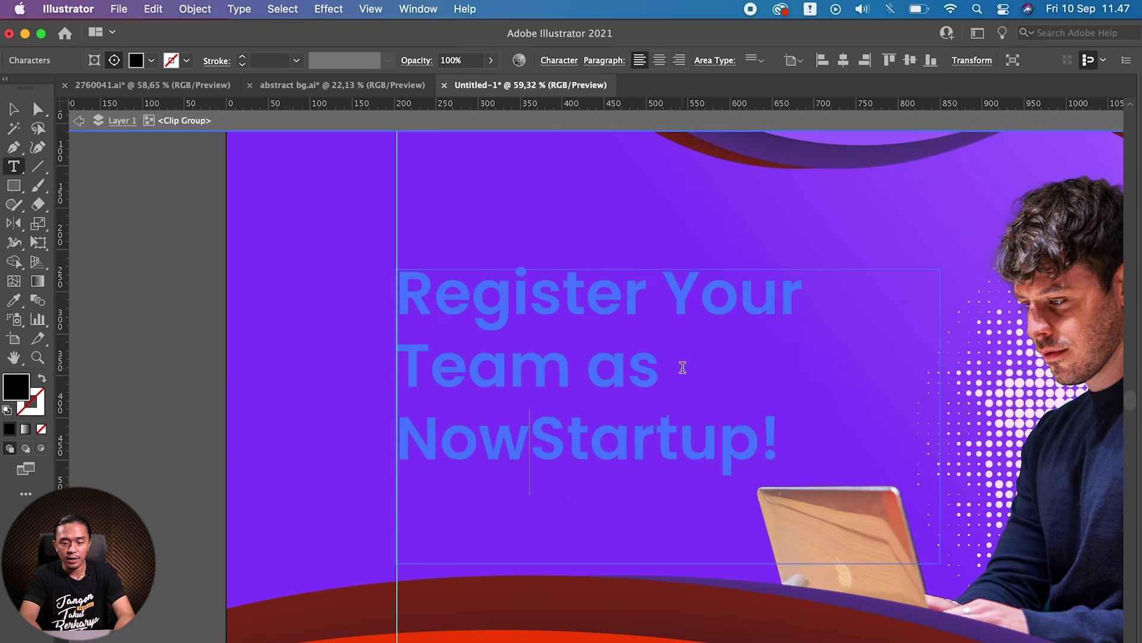
pyautogui.doubleClick(635, 369)
pyautogui.press('BackSpace')
pyautogui.write('-')
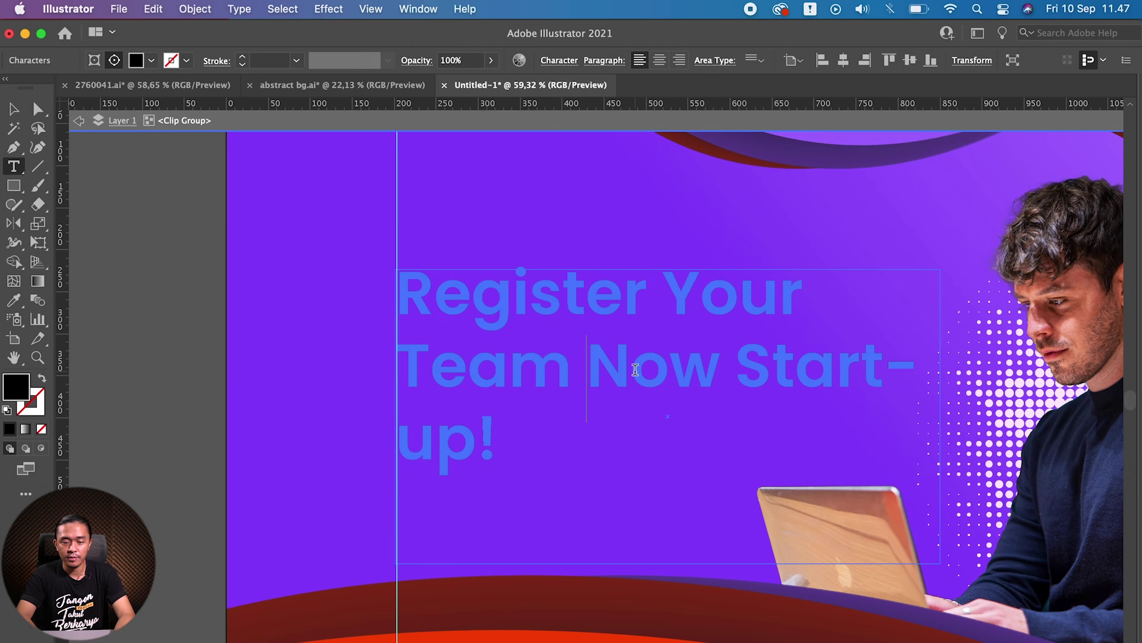
pyautogui.write('as')
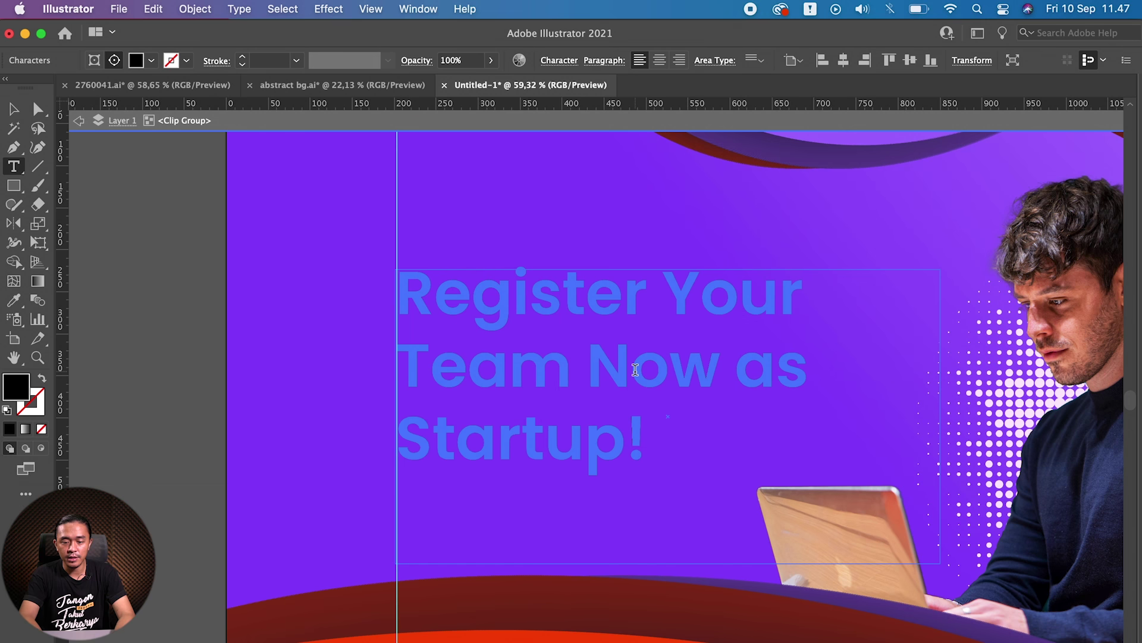
pyautogui.write(' A')
pyautogui.press('Escape')
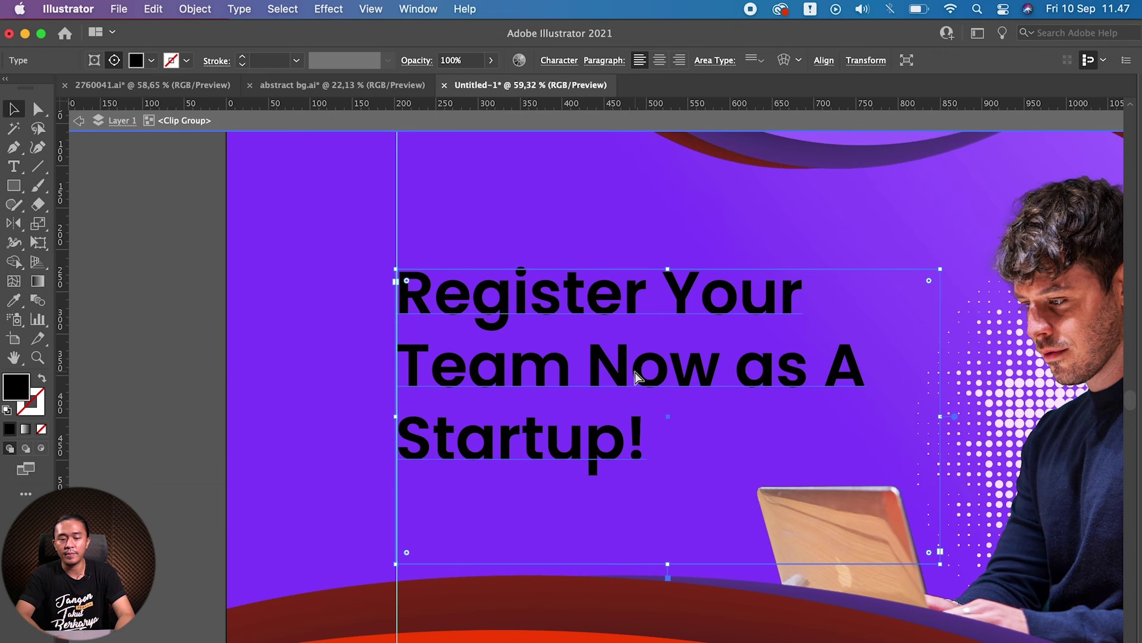
pyautogui.click(186, 407)
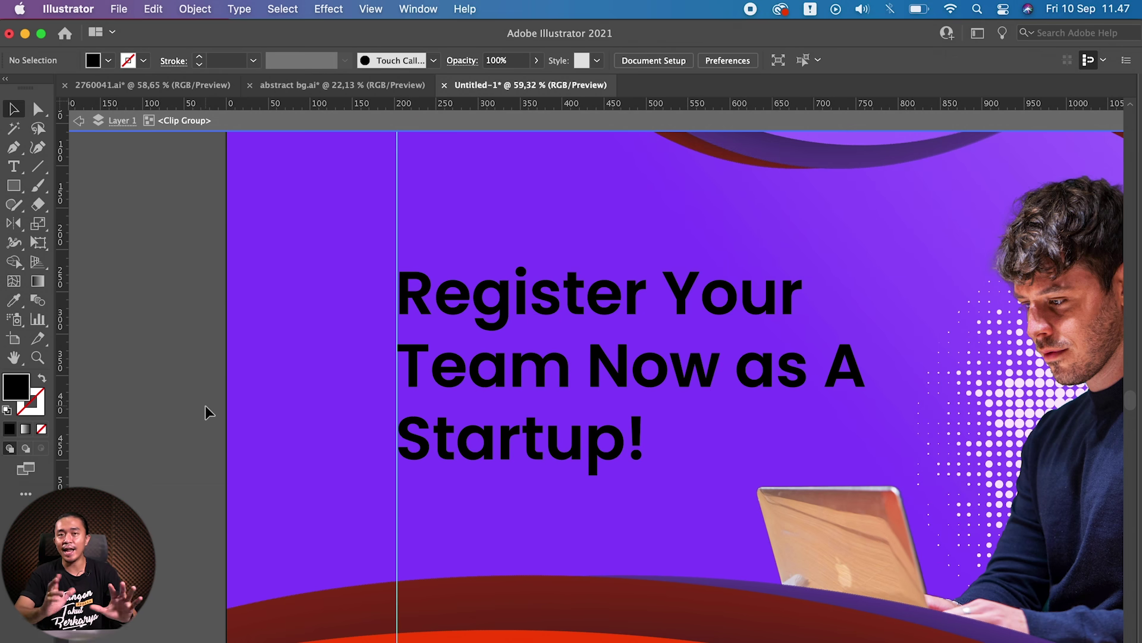
# Step: Delete 'Now as A' so the headline reads 'Register Your Team Startup!', then fit the artboard
pyautogui.tripleClick(597, 355)
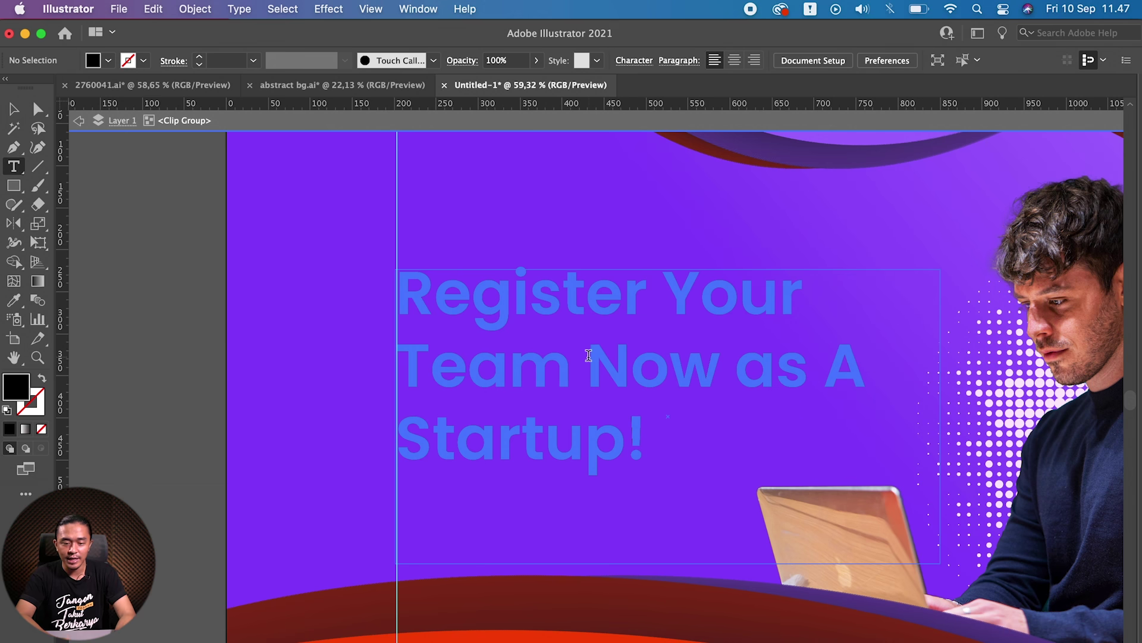
pyautogui.moveTo(588, 355); pyautogui.dragTo(865, 357)
pyautogui.press('BackSpace')
pyautogui.write('a')
pyautogui.press('BackSpace')
pyautogui.press('BackSpace')
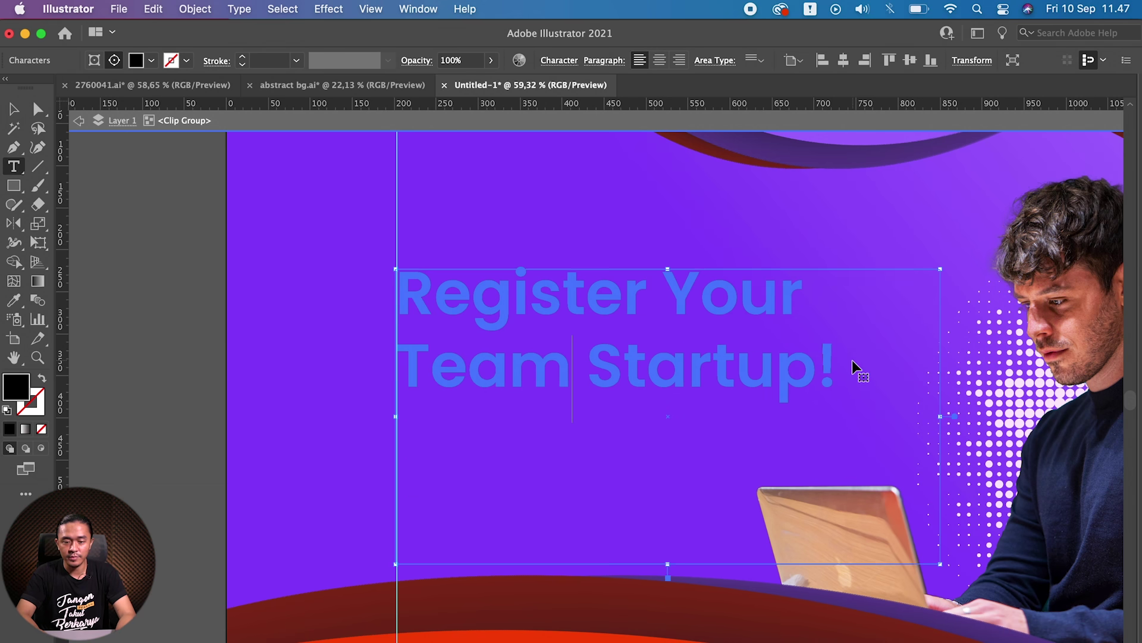
pyautogui.press('Escape')
pyautogui.press('super+0')
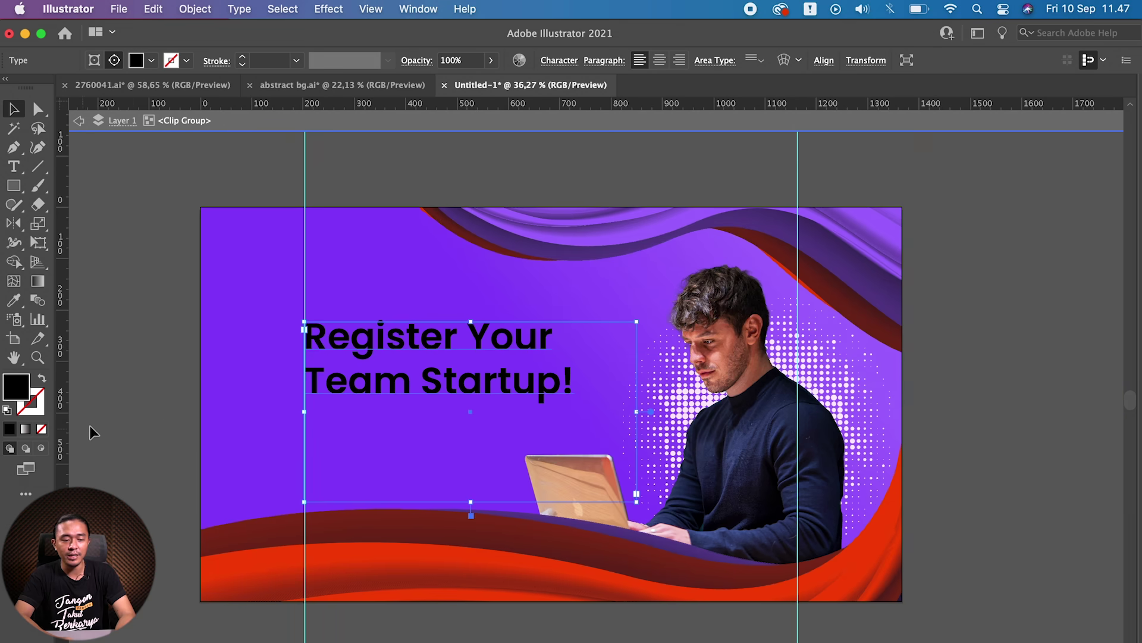
# Step: Set the headline's fill to white with no stroke
pyautogui.click(133, 412)
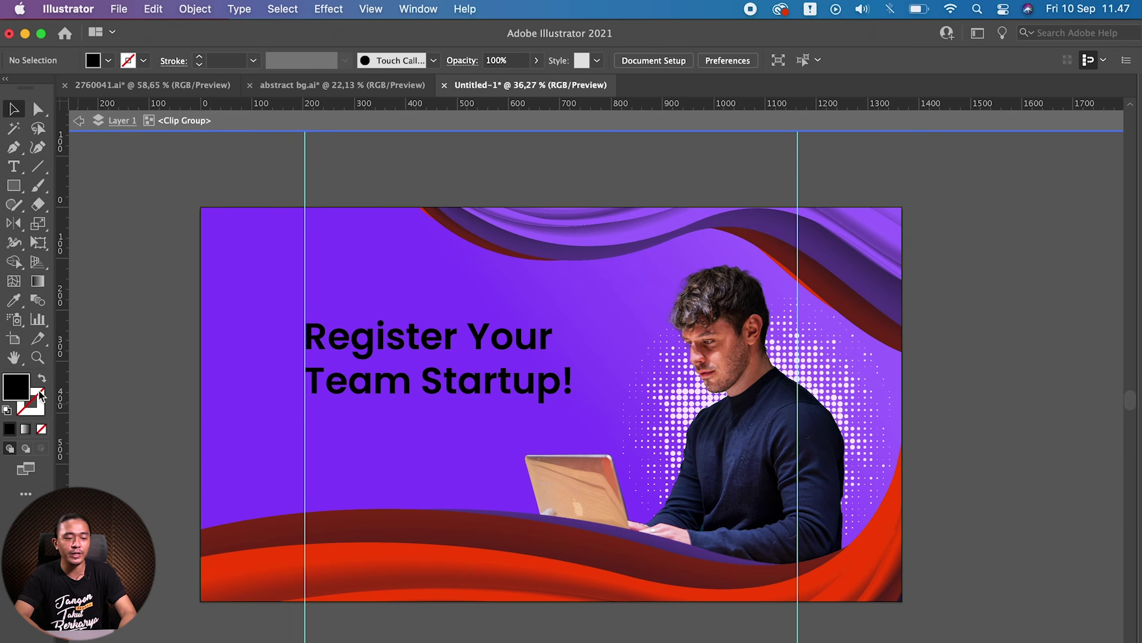
pyautogui.click(7, 409)
pyautogui.click(41, 428)
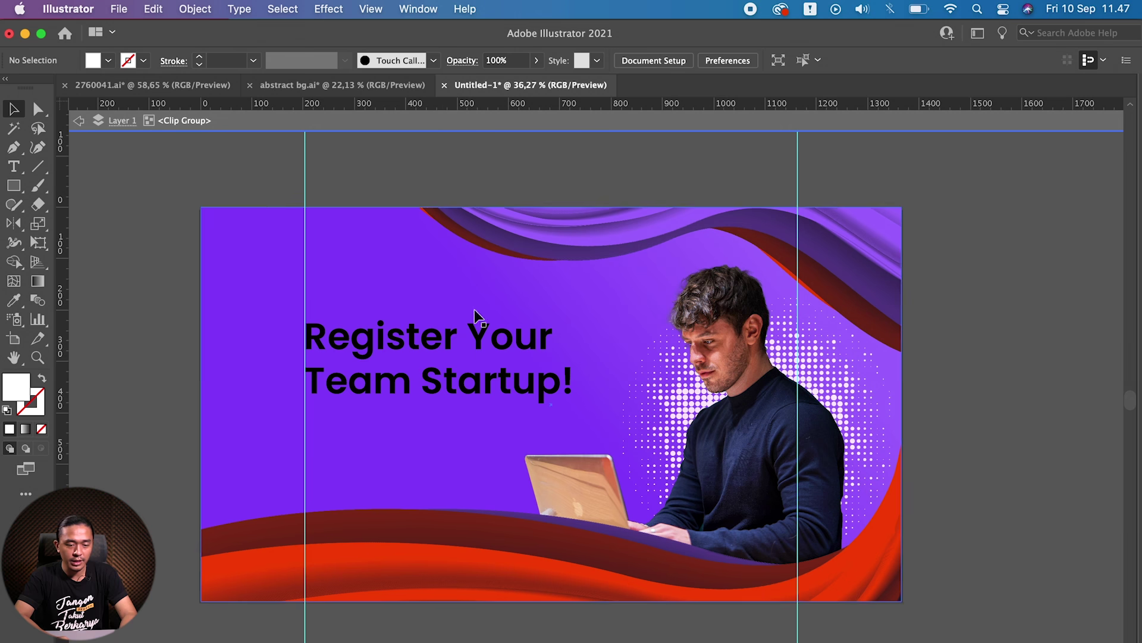
pyautogui.click(424, 339)
pyautogui.click(9, 428)
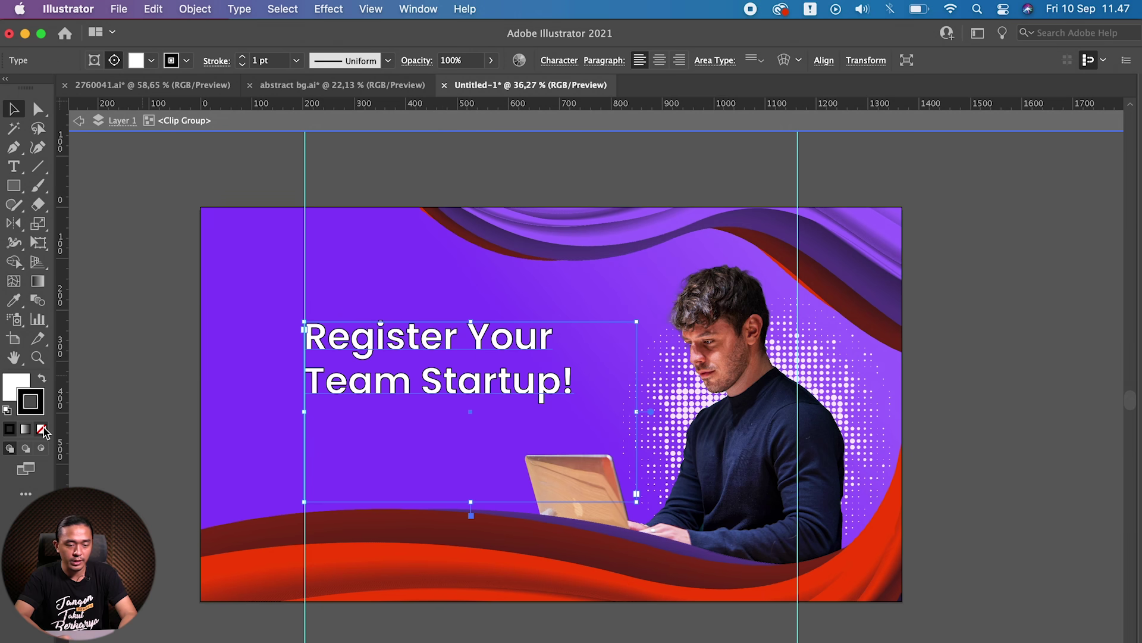
pyautogui.click(122, 405)
# Step: Move the dot pattern behind the man and nudge it left and down
pyautogui.scroll(2, 123, 404)
pyautogui.scroll(2, 123, 404)
pyautogui.scroll(-5, 872, 416)
pyautogui.moveTo(873, 416)
pyautogui.mouseDown()
pyautogui.moveTo(912, 423)
pyautogui.moveTo(919, 445)
pyautogui.mouseUp()
pyautogui.click(865, 424)
pyautogui.press('super+bracketleft')
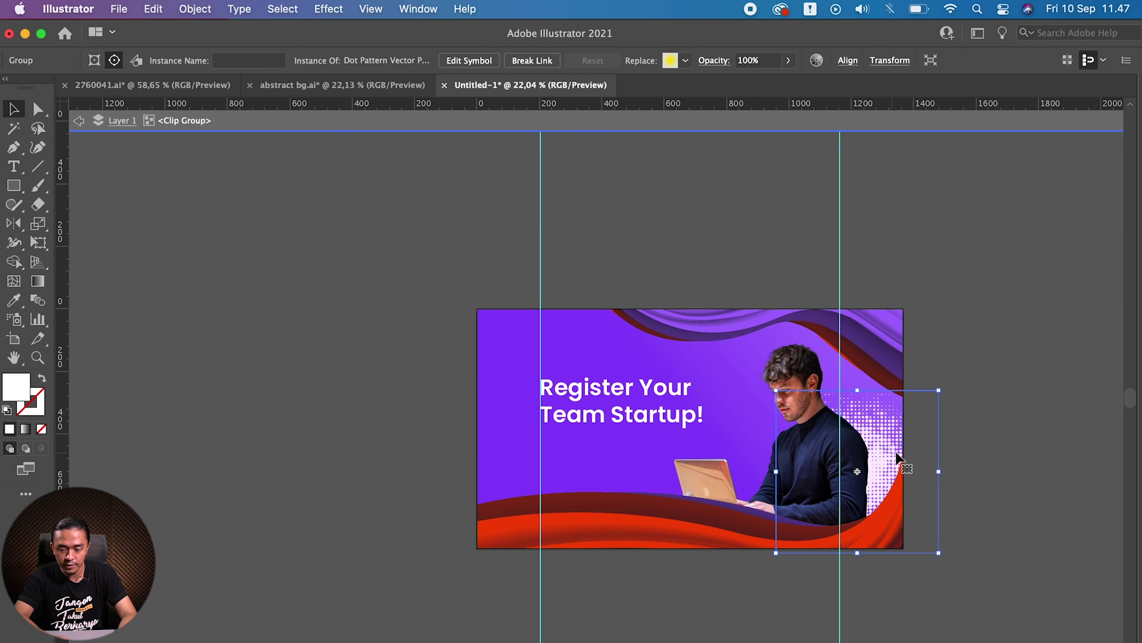
pyautogui.hotkey('shift', 'Left')
pyautogui.hotkey('shift', 'Left')
pyautogui.hotkey('shift', 'Left')
pyautogui.hotkey('shift', 'Left')
pyautogui.hotkey('shift', 'Left')
pyautogui.hotkey('shift', 'Left')
pyautogui.hotkey('shift', 'Left')
pyautogui.hotkey('shift', 'Left')
pyautogui.hotkey('shift', 'Left')
pyautogui.hotkey('shift', 'Left')
pyautogui.hotkey('shift', 'Left')
pyautogui.hotkey('shift', 'Left')
pyautogui.hotkey('shift', 'Down')
pyautogui.hotkey('shift', 'Down')
pyautogui.hotkey('shift', 'Left')
pyautogui.hotkey('shift', 'Down')
pyautogui.hotkey('shift', 'Down')
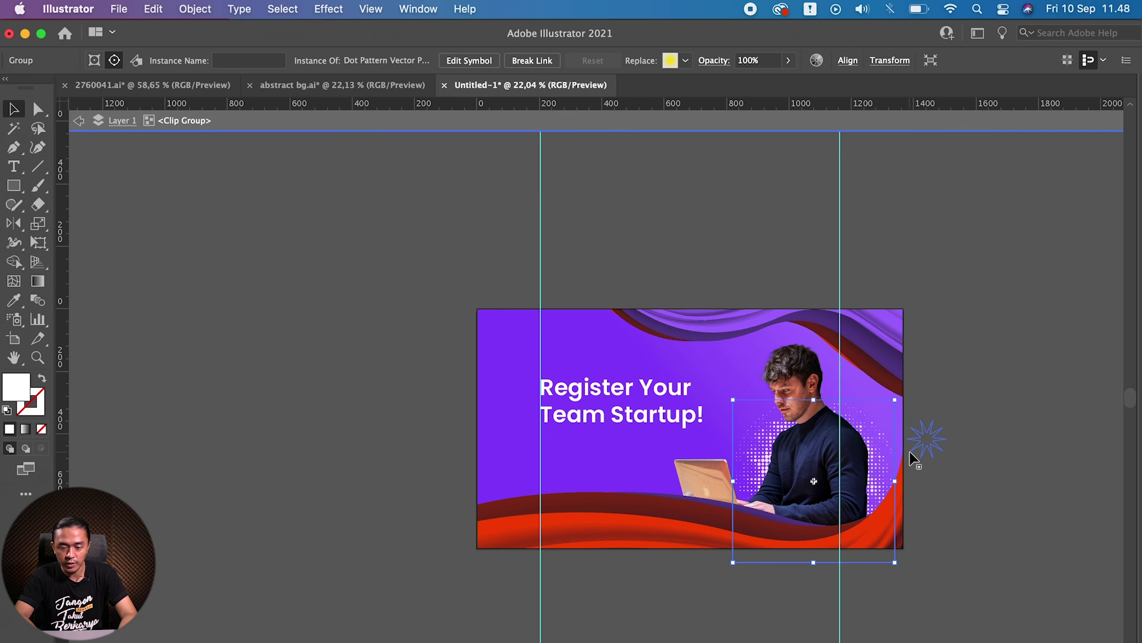
pyautogui.click(943, 423)
# Step: Shorten the headline's text frame and copy the headline to the empty area left of the banner
pyautogui.scroll(3, 537, 401)
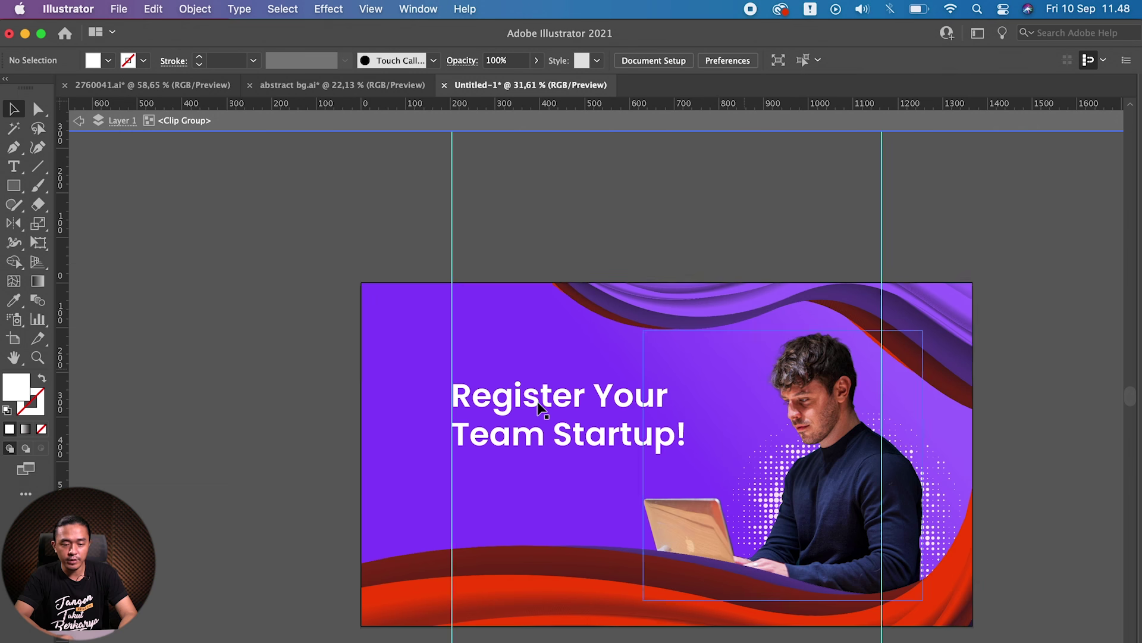
pyautogui.scroll(2, 537, 402)
pyautogui.click(538, 402)
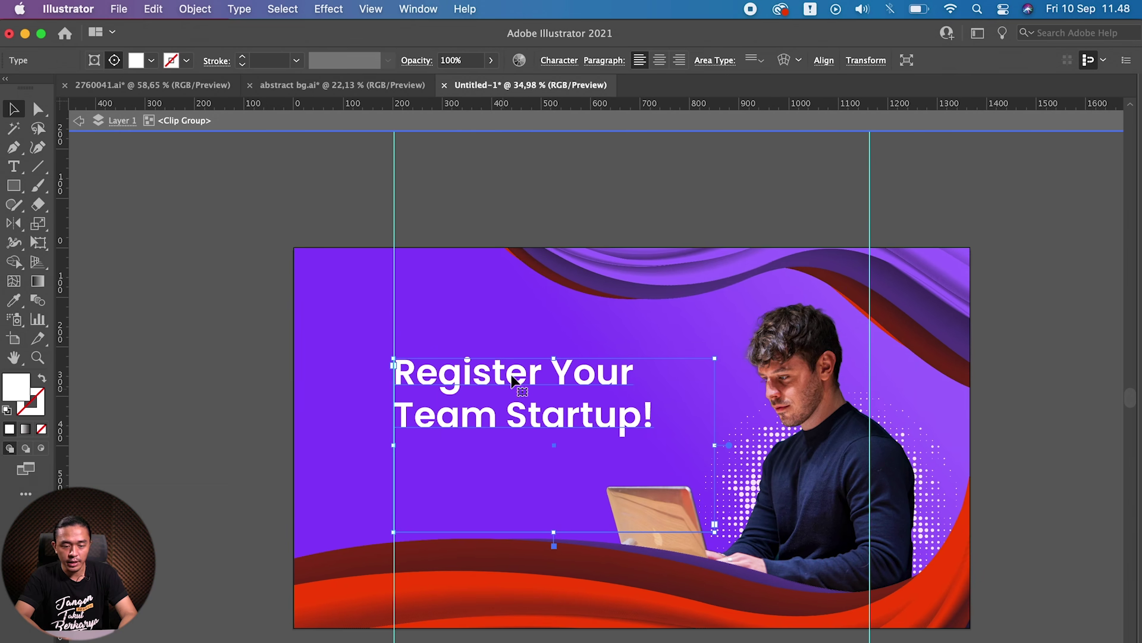
pyautogui.moveTo(553, 532); pyautogui.dragTo(559, 448)
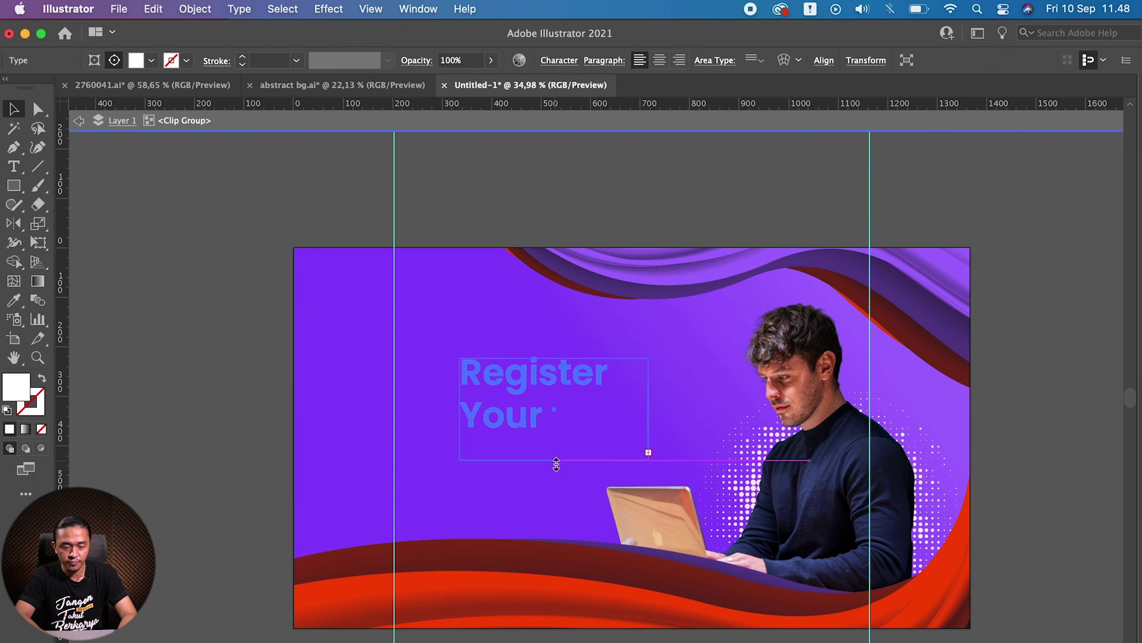
pyautogui.click(242, 458)
pyautogui.hscroll(-5, 241, 458)
pyautogui.moveTo(661, 396); pyautogui.dragTo(313, 356)
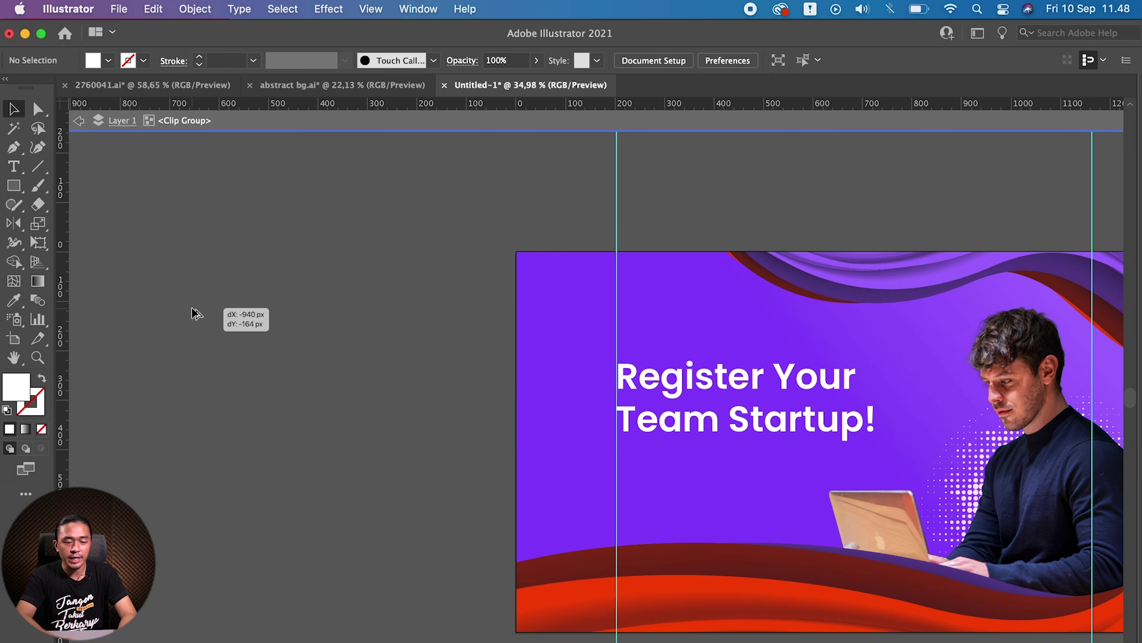
# Step: Paste a copy of the headline left of the artboard and duplicate it as an 'H1' label
pyautogui.press('Escape')
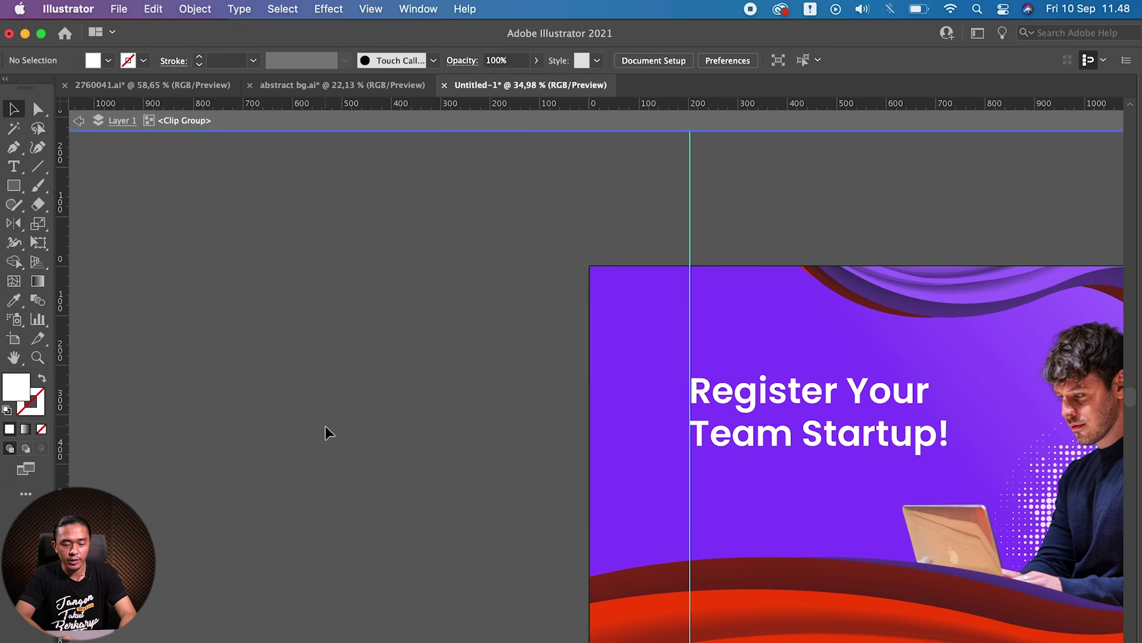
pyautogui.press('Escape')
pyautogui.press('super+v')
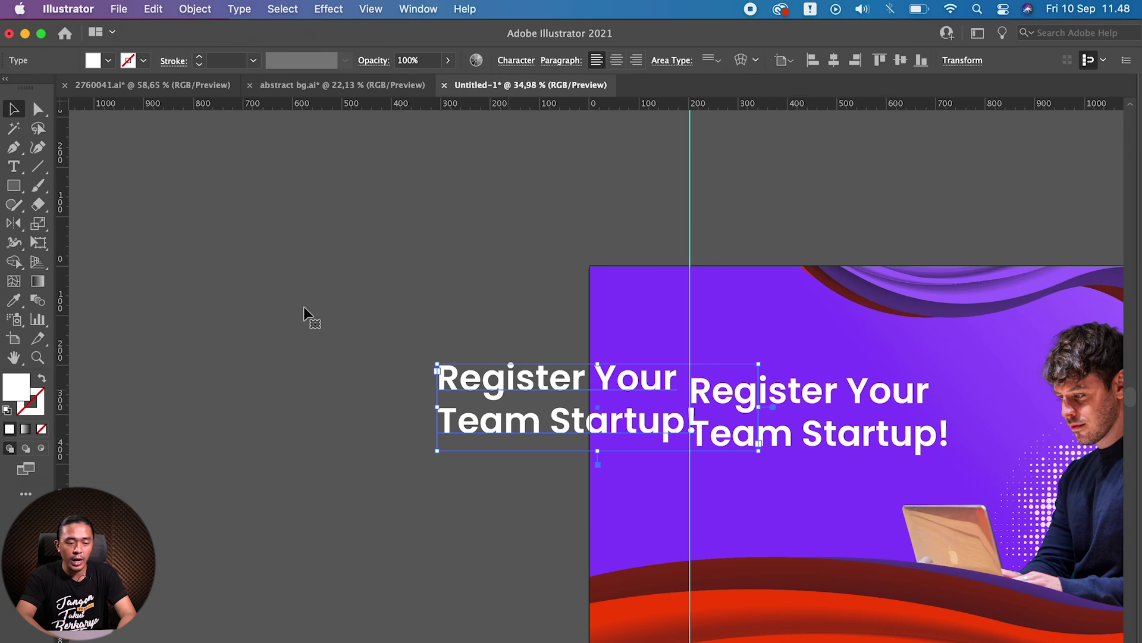
pyautogui.moveTo(507, 386); pyautogui.dragTo(284, 298)
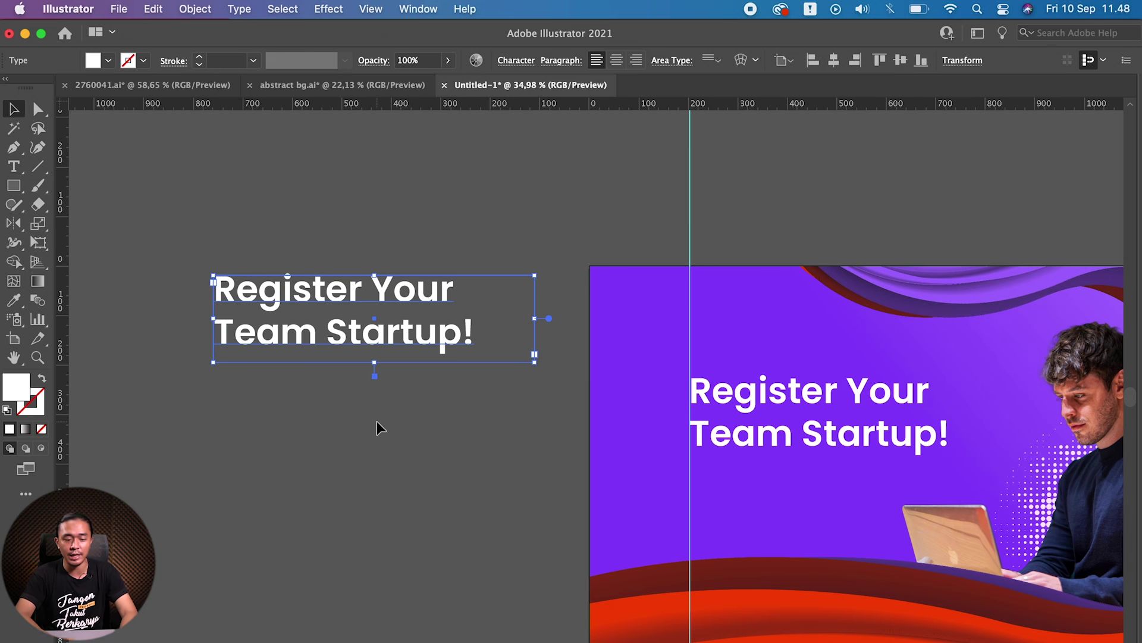
pyautogui.hscroll(-5, 377, 420)
pyautogui.moveTo(550, 322); pyautogui.dragTo(376, 321)
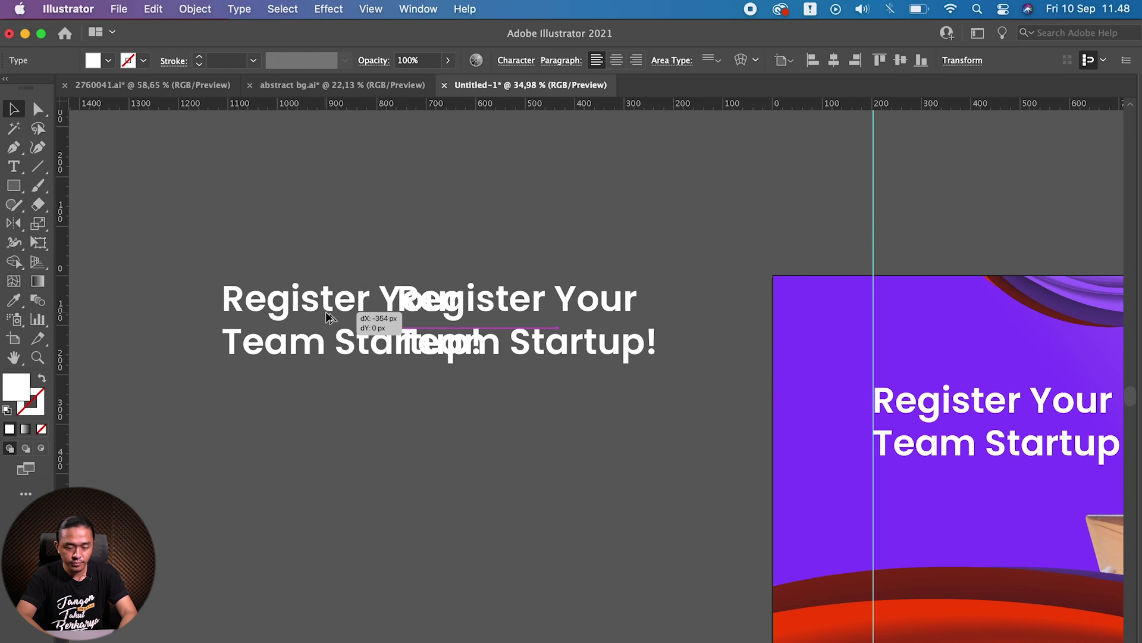
pyautogui.doubleClick(305, 304)
pyautogui.hotkey('ctrl', 'a')
pyautogui.write('H1')
pyautogui.press('Escape')
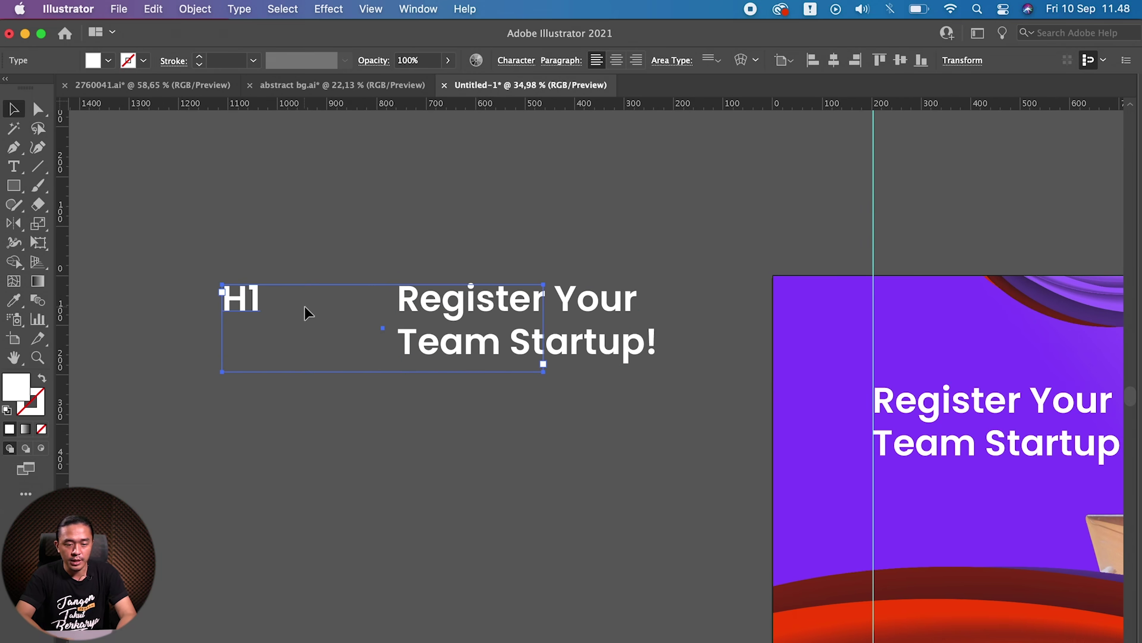
# Step: Place the headline beside H1, duplicate the row below and relabel it 'H2'
pyautogui.click(422, 444)
pyautogui.moveTo(575, 333); pyautogui.dragTo(469, 332)
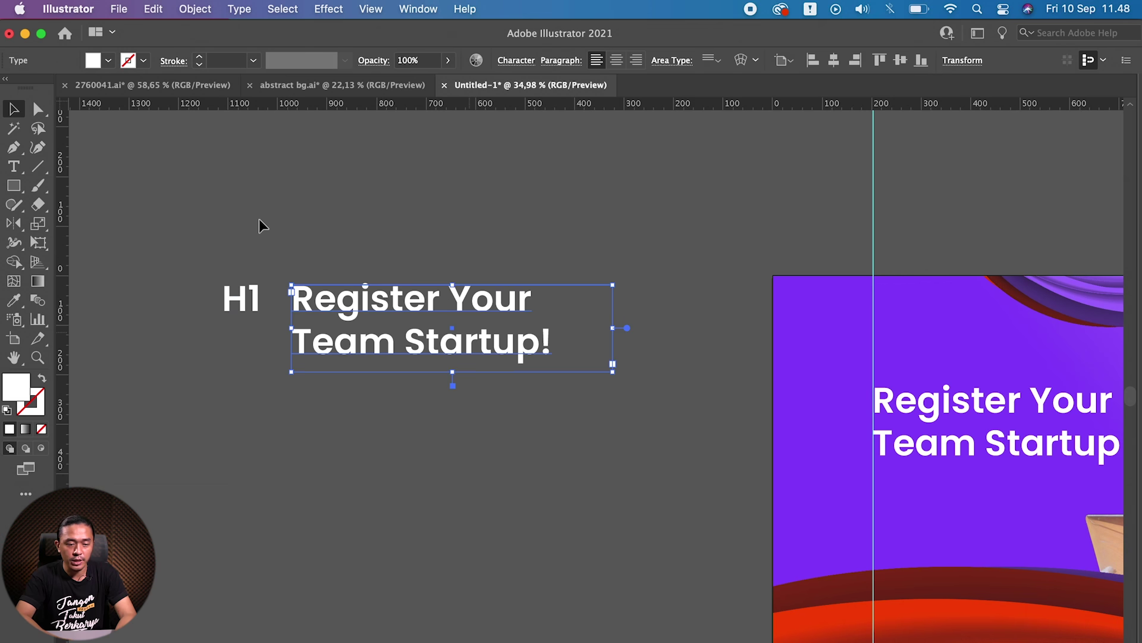
pyautogui.keyDown('shift'); pyautogui.click(241, 299); pyautogui.keyUp('shift')
pyautogui.moveTo(411, 307); pyautogui.dragTo(411, 458)
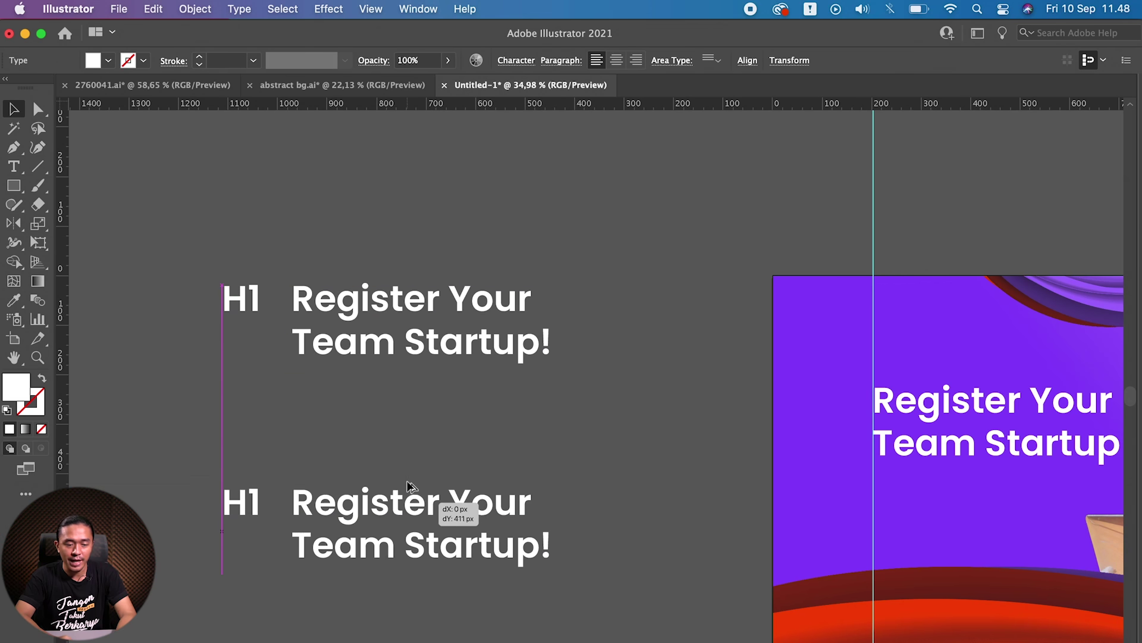
pyautogui.press('t')
pyautogui.doubleClick(250, 441)
pyautogui.write('H2')
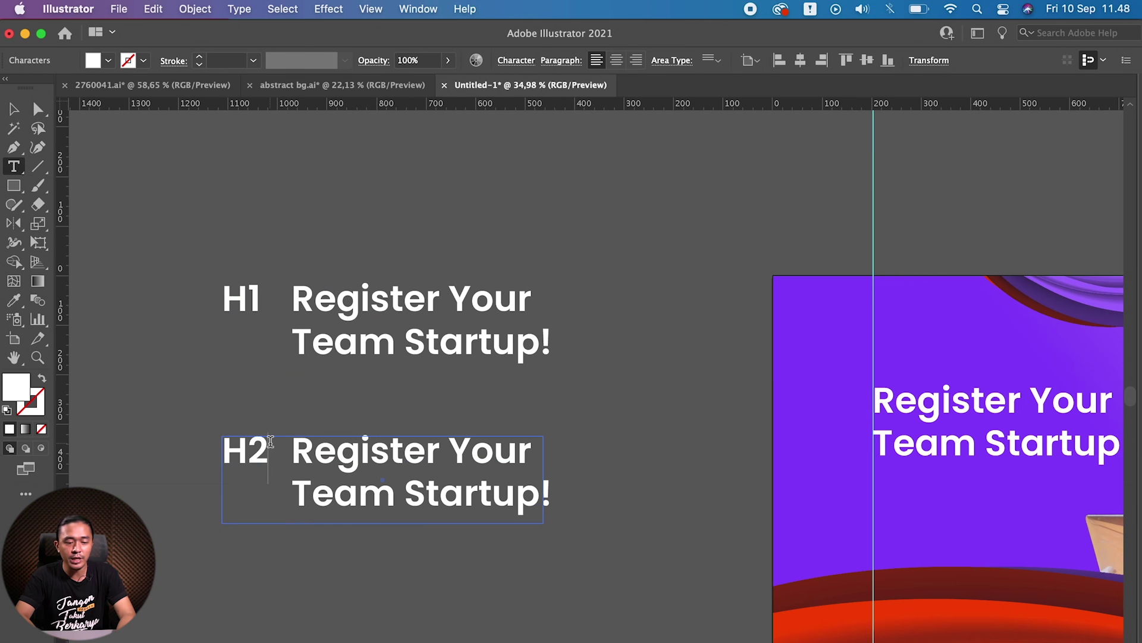
pyautogui.press('Escape')
# Step: Select the H1 headline and confirm its Character size is 72 pt
pyautogui.press('super+space')
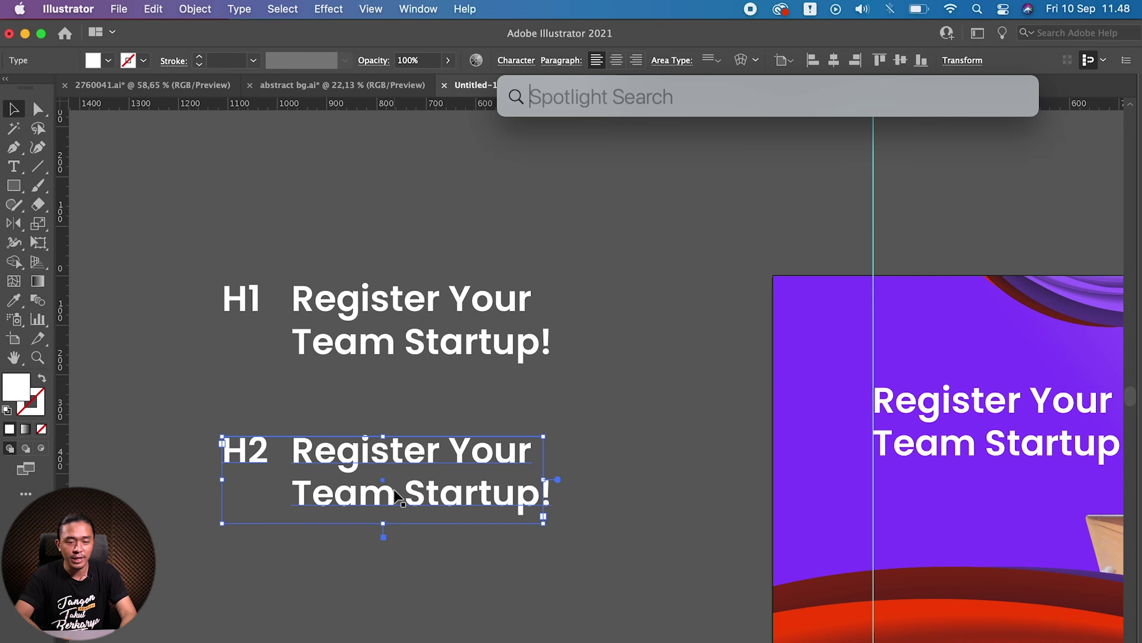
pyautogui.press('Escape')
pyautogui.click(346, 331)
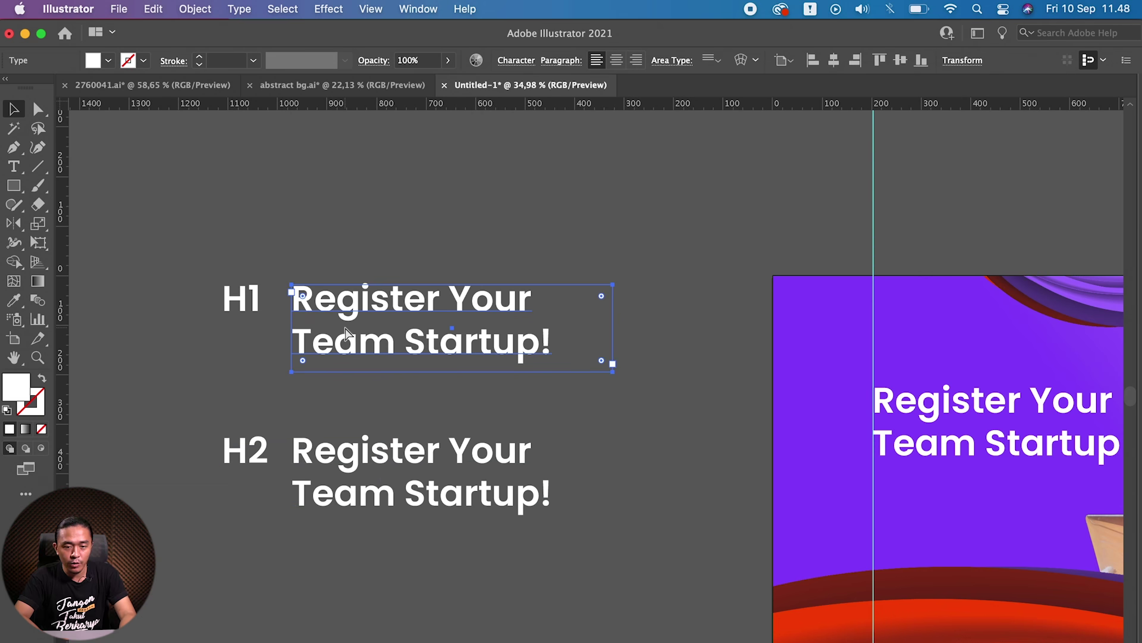
pyautogui.press('super+t')
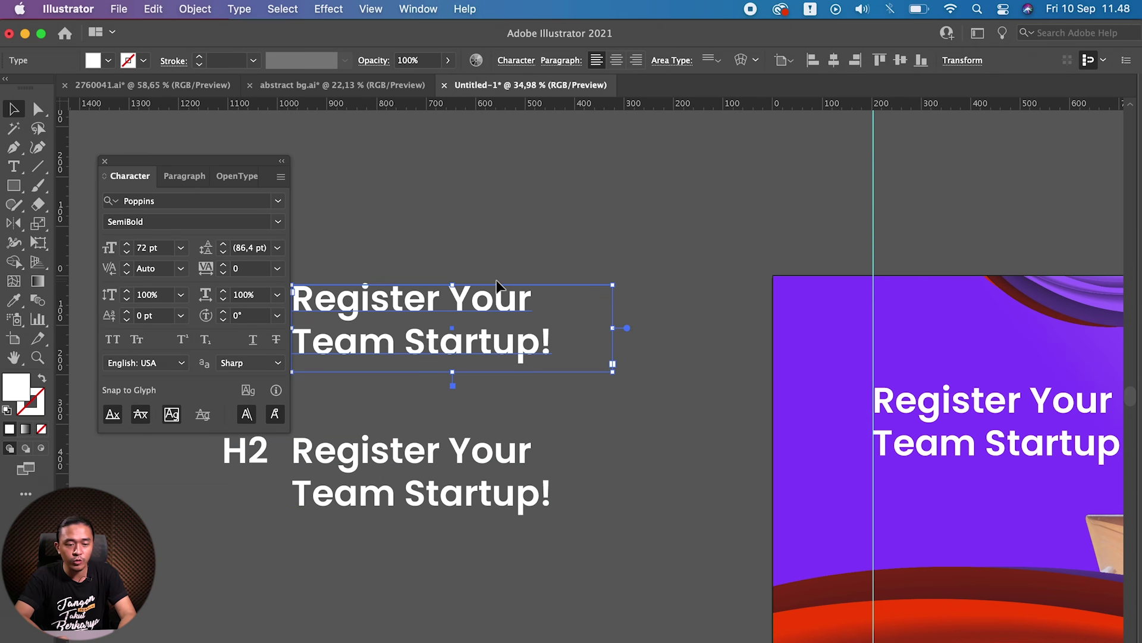
pyautogui.hscroll(-5, 498, 255)
pyautogui.click(160, 248)
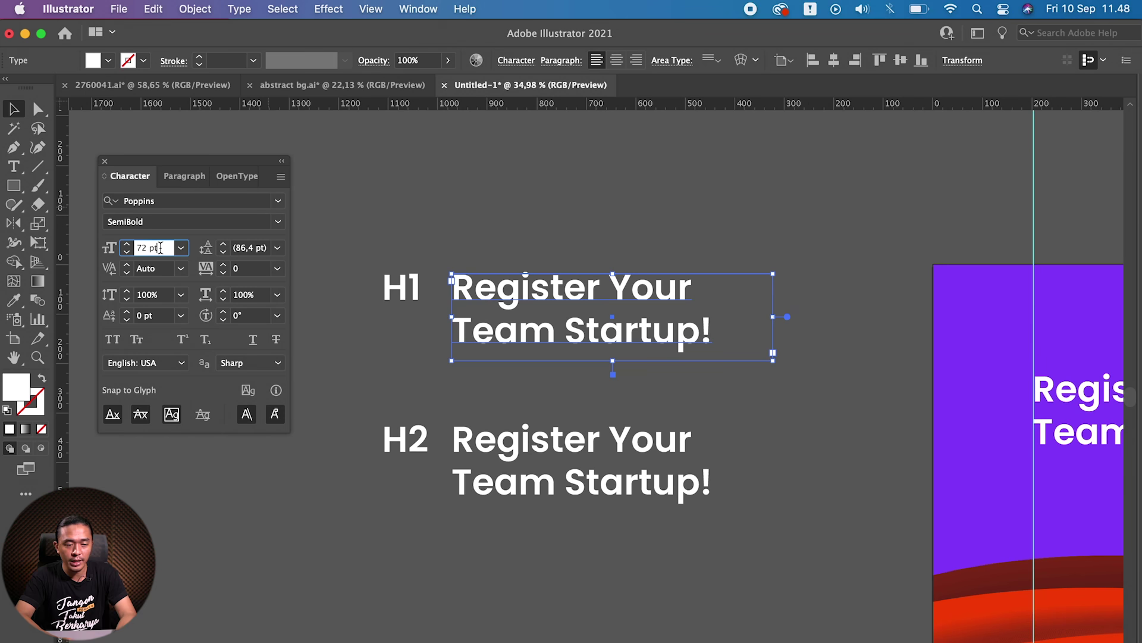
# Step: Calculate 72 ÷ 1.618 in Spotlight to get the H2 size
pyautogui.press('super+space')
pyautogui.write('72')
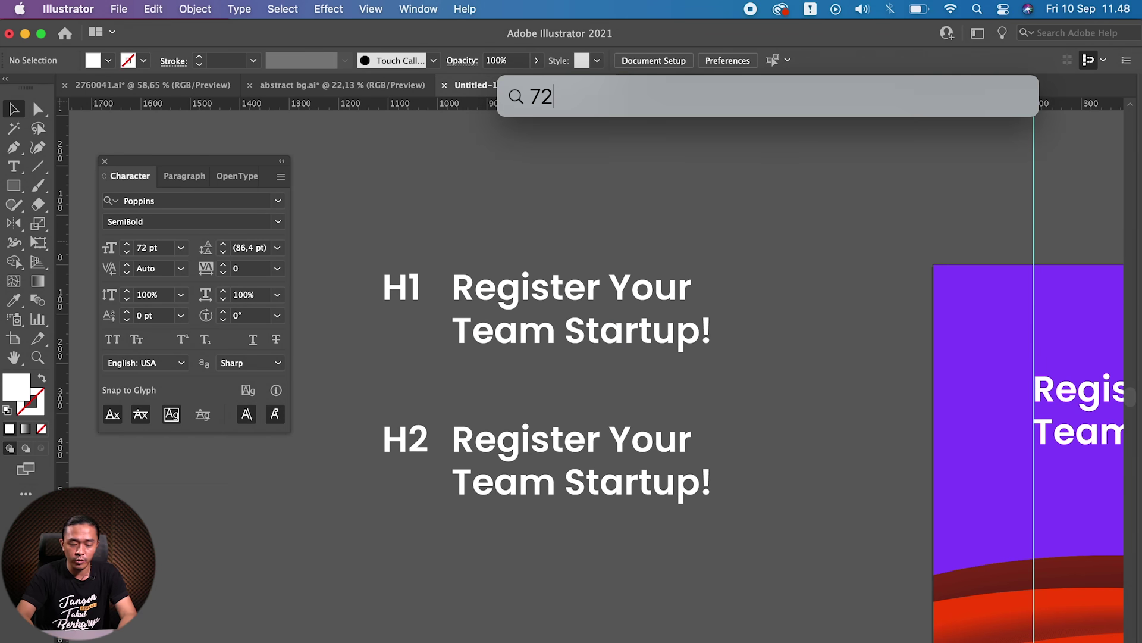
pyautogui.write('/1.61')
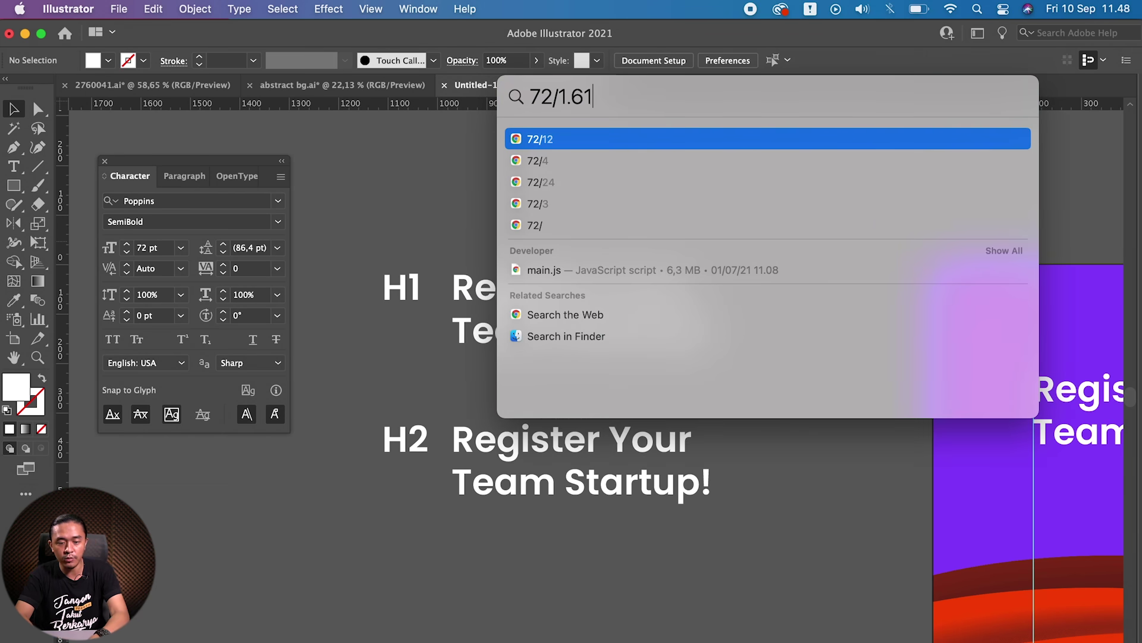
pyautogui.write('89')
pyautogui.press('BackSpace')
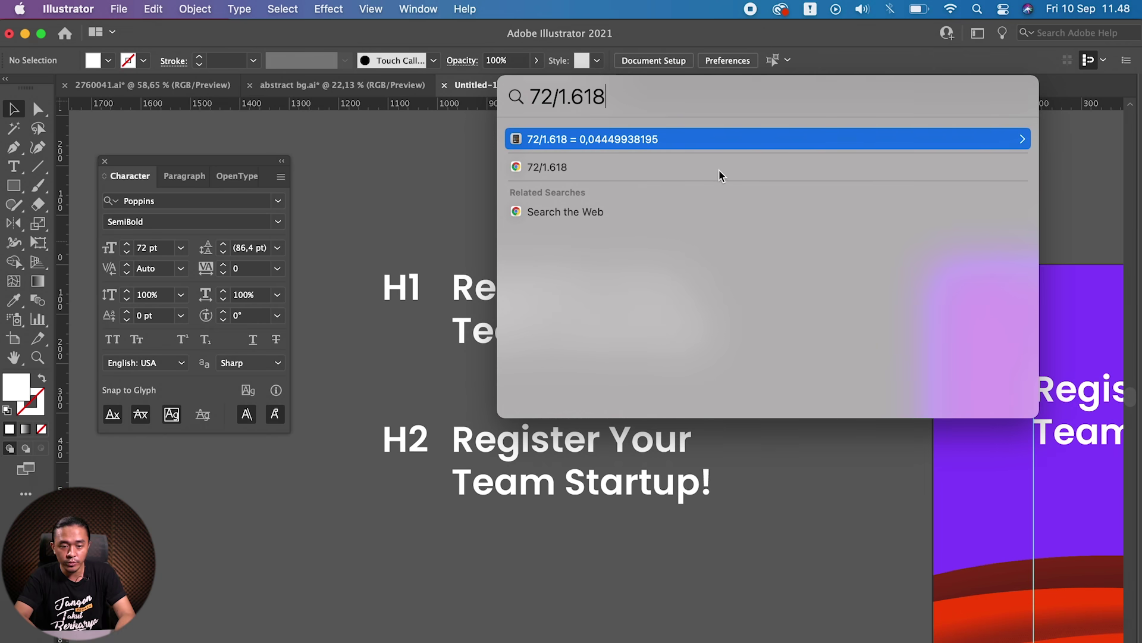
pyautogui.press('Left')
pyautogui.press('Left')
pyautogui.press('Left')
pyautogui.press('BackSpace')
pyautogui.write(',')
pyautogui.press('Right')
pyautogui.press('Right')
pyautogui.press('Right')
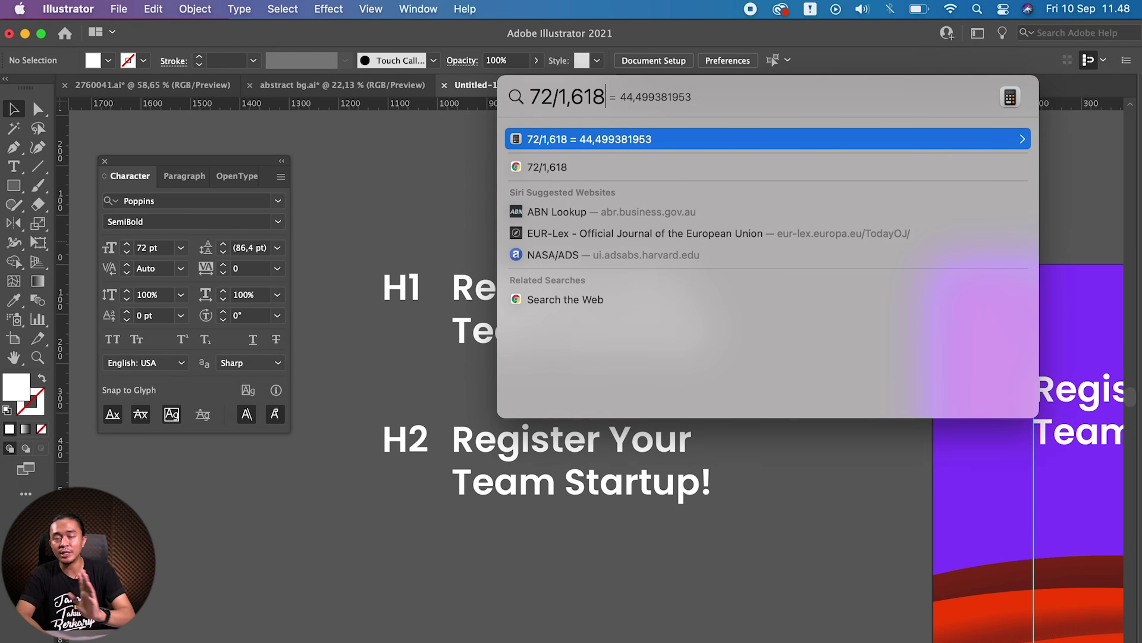
pyautogui.press('Escape')
pyautogui.press('Escape')
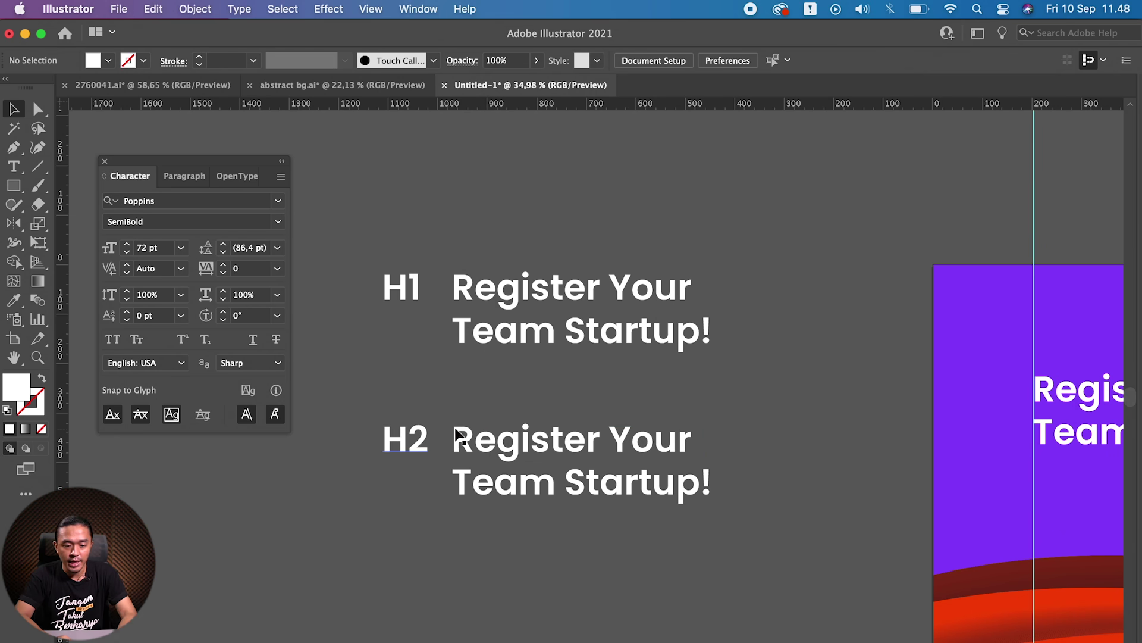
# Step: Set the H2 label and headline to 44 pt and move the row up closer to H1
pyautogui.click(443, 450)
pyautogui.click(446, 452)
pyautogui.click(708, 491)
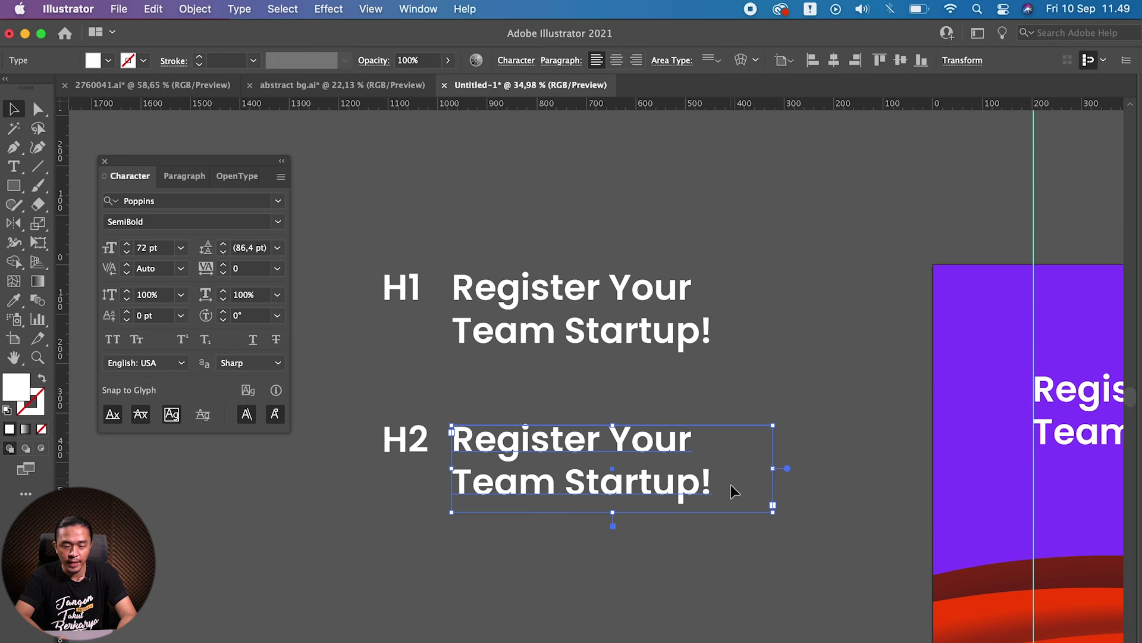
pyautogui.moveTo(355, 434); pyautogui.dragTo(440, 464)
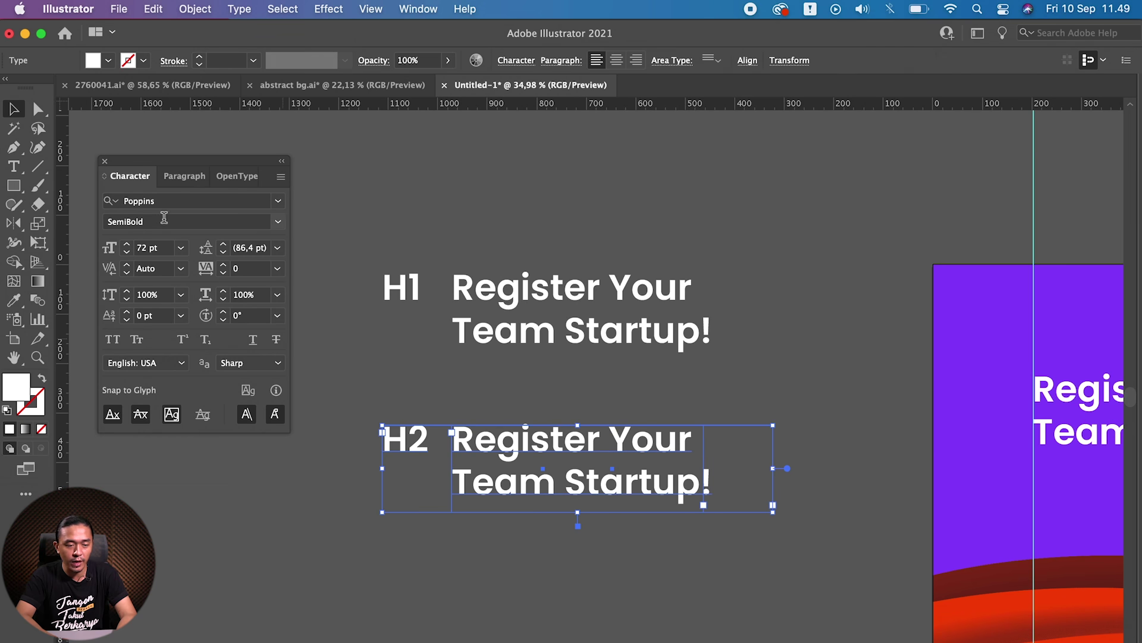
pyautogui.click(149, 247)
pyautogui.write('44')
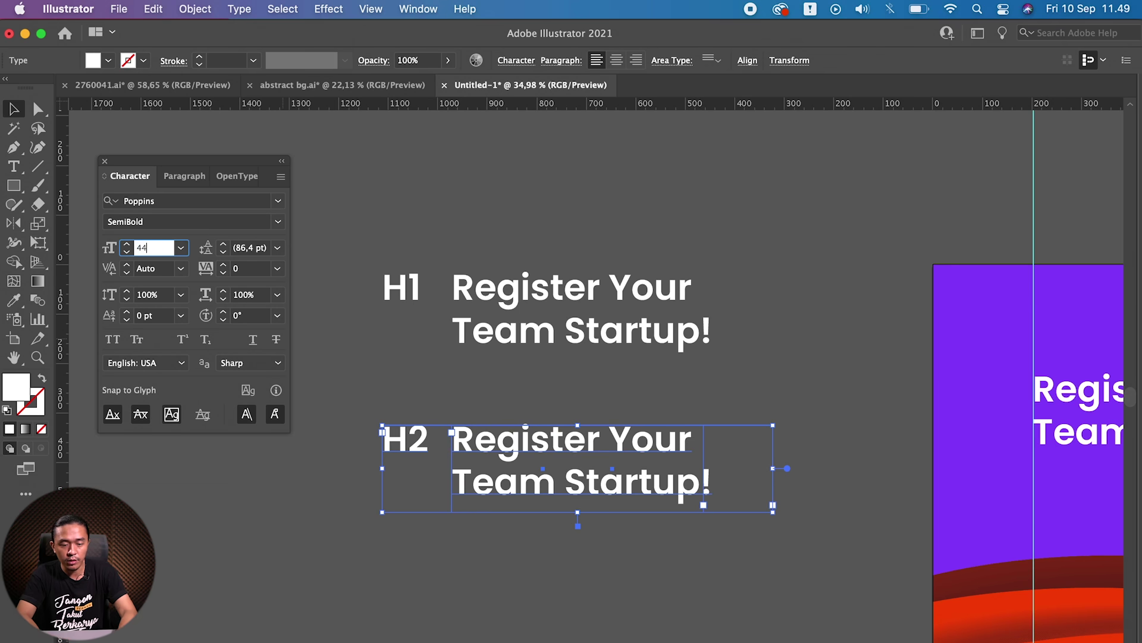
pyautogui.press('Return')
pyautogui.click(485, 566)
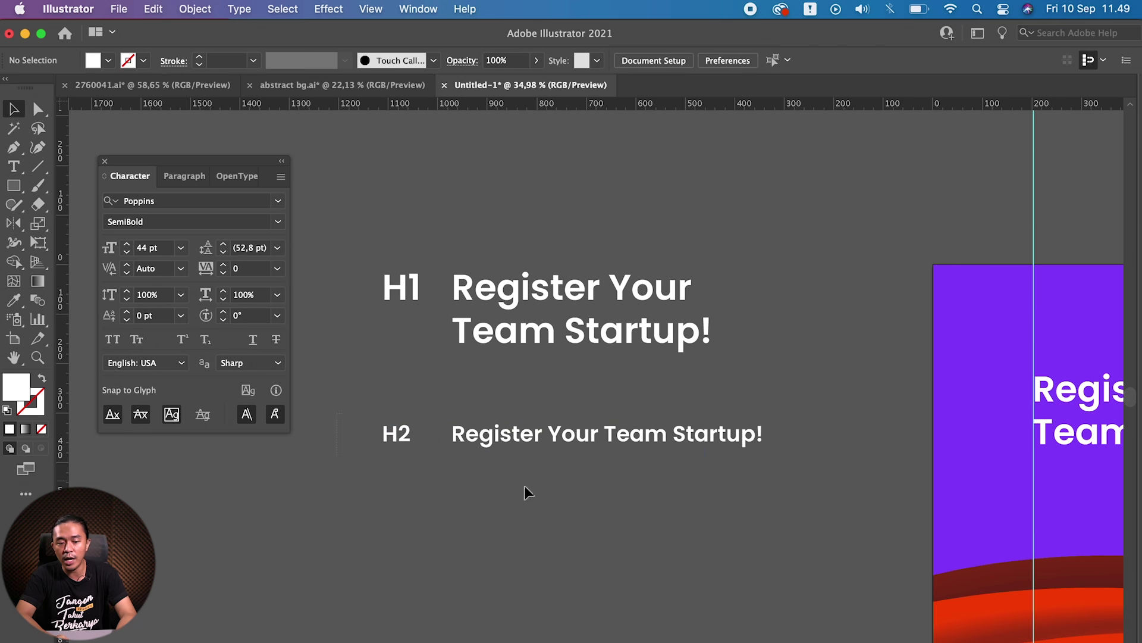
pyautogui.moveTo(534, 439); pyautogui.dragTo(534, 413)
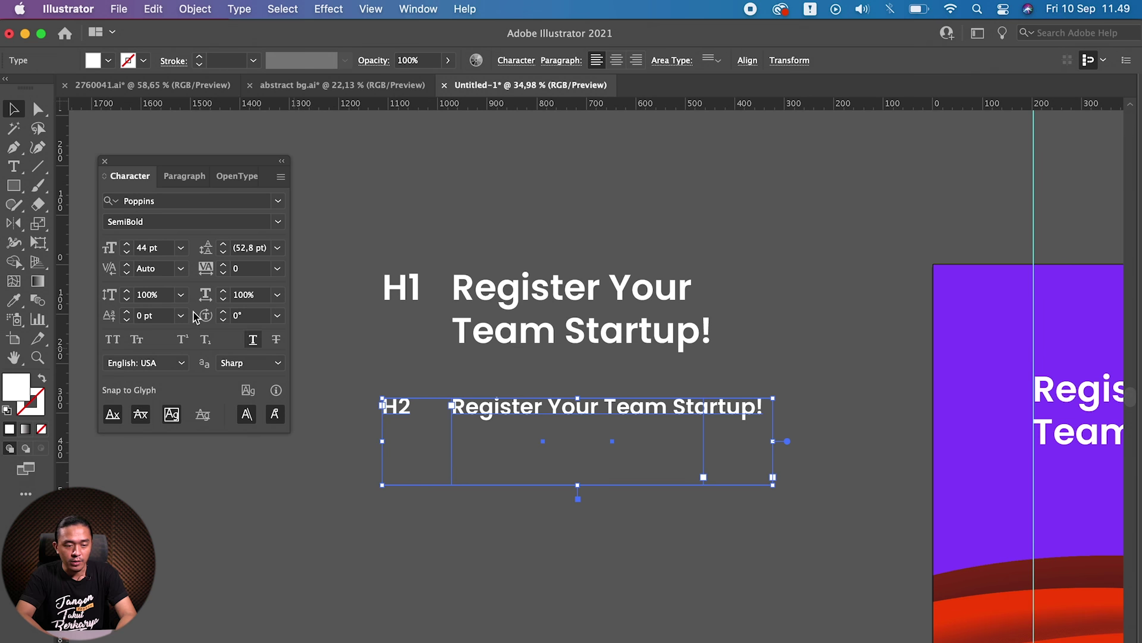
# Step: Make the H2 row Poppins Regular and duplicate it further down
pyautogui.click(277, 221)
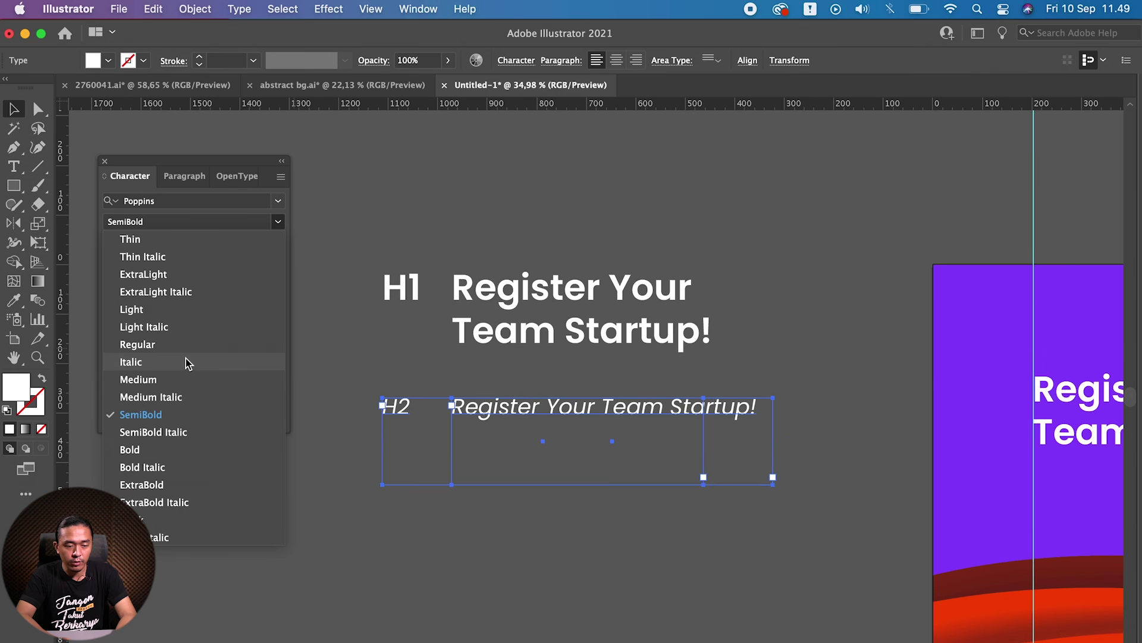
pyautogui.click(184, 348)
pyautogui.moveTo(470, 411); pyautogui.dragTo(474, 546)
pyautogui.click(566, 622)
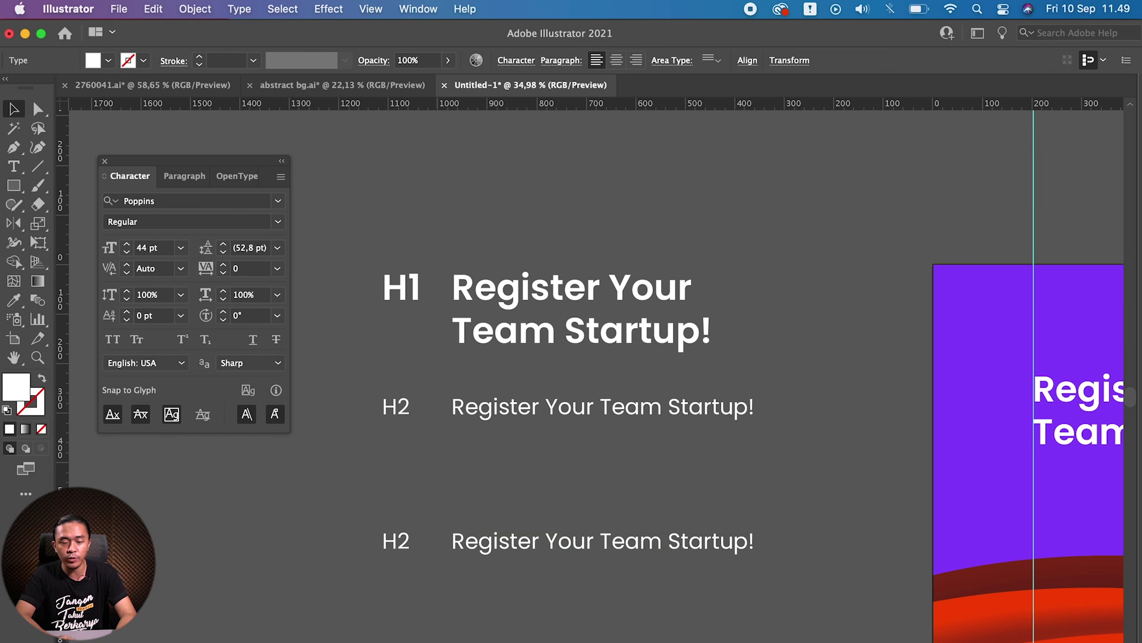
pyautogui.hscroll(3, 512, 542)
pyautogui.scroll(-2, 511, 542)
# Step: Calculate 44 ÷ 1.618 in Spotlight for the third type size
pyautogui.press('super+space')
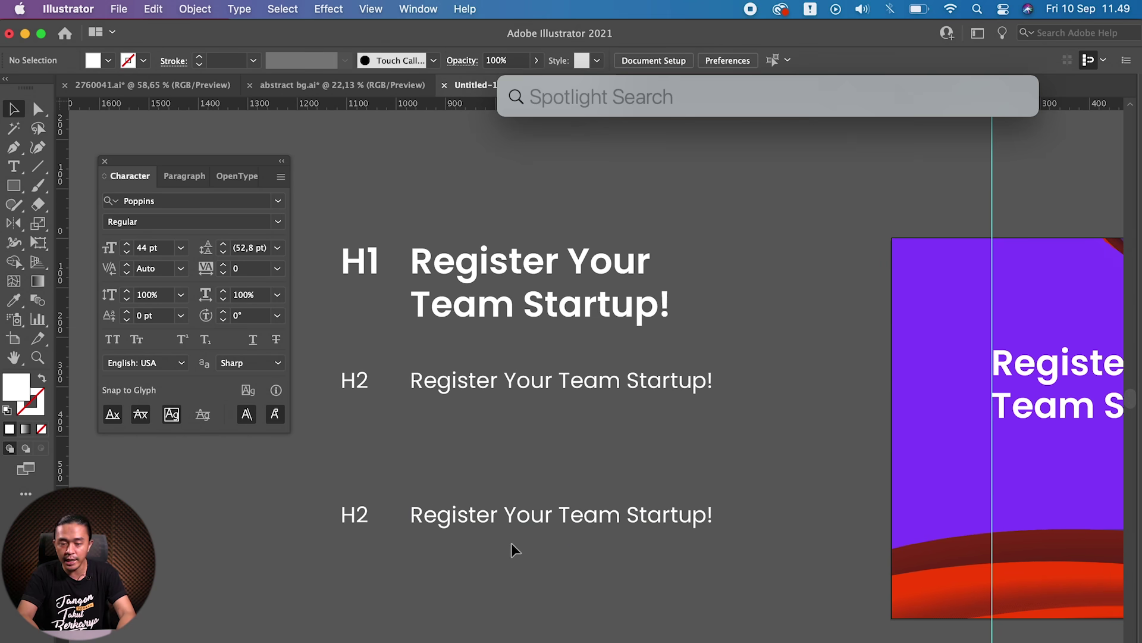
pyautogui.write('44/1.618')
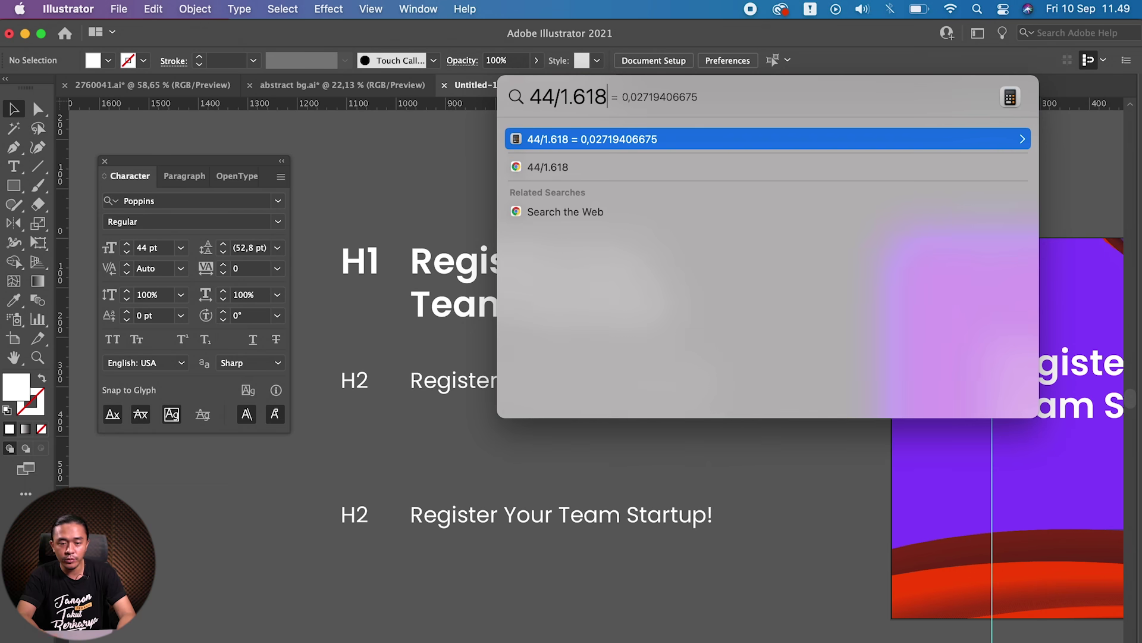
pyautogui.press('BackSpace')
pyautogui.write(',')
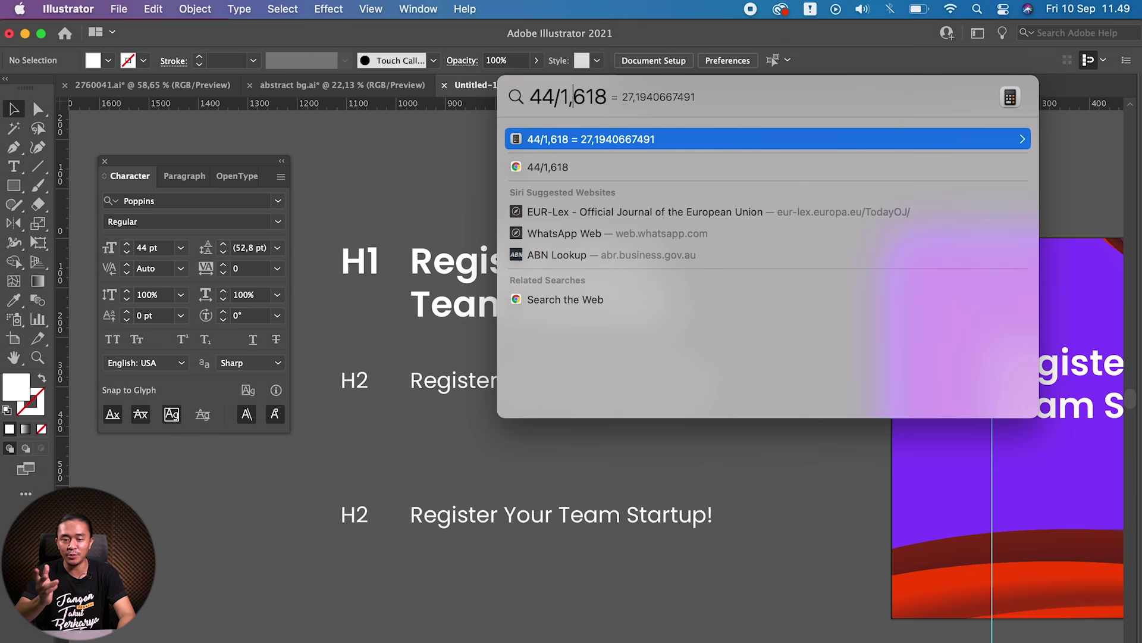
pyautogui.press('Escape')
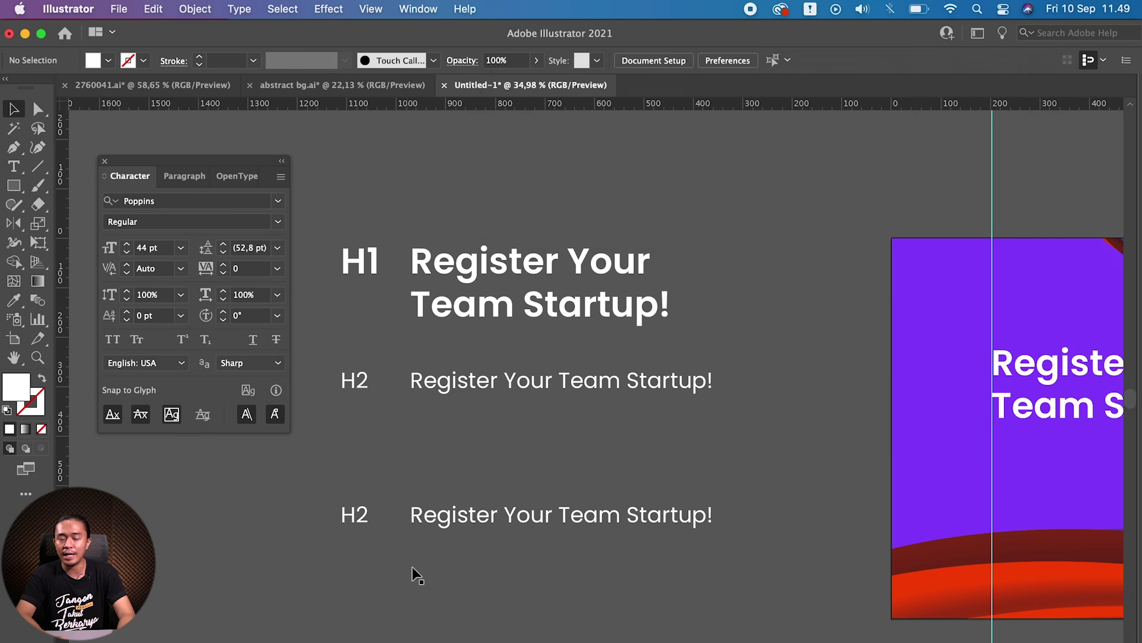
# Step: Set the bottom duplicate row to 27 pt and nudge it up beneath the H2 row
pyautogui.click(522, 551)
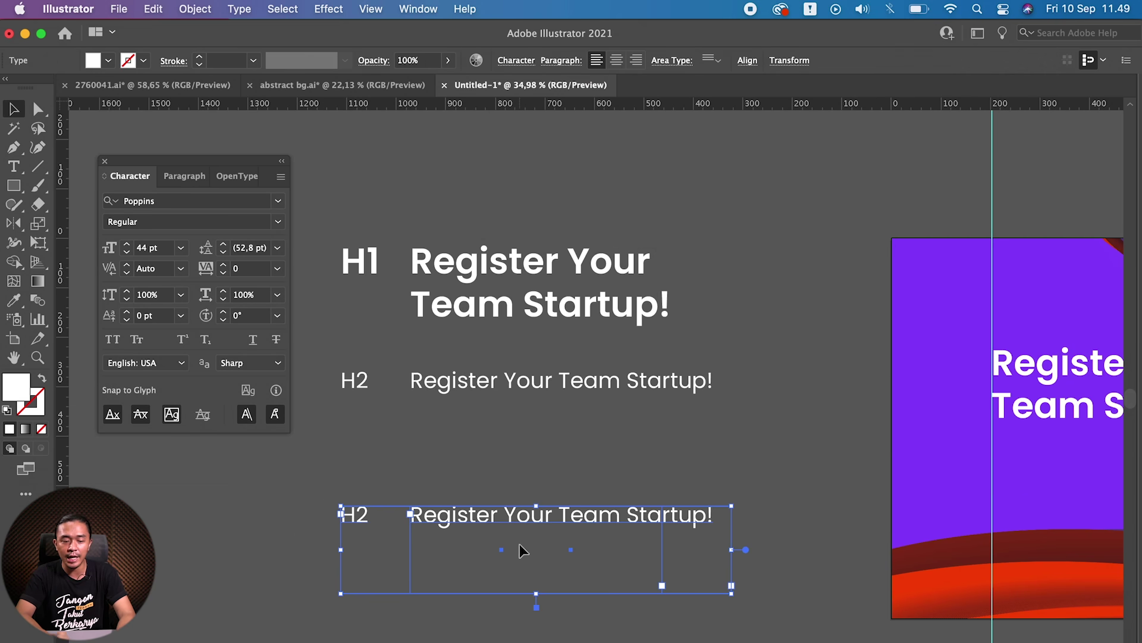
pyautogui.click(154, 247)
pyautogui.write('27')
pyautogui.press('Return')
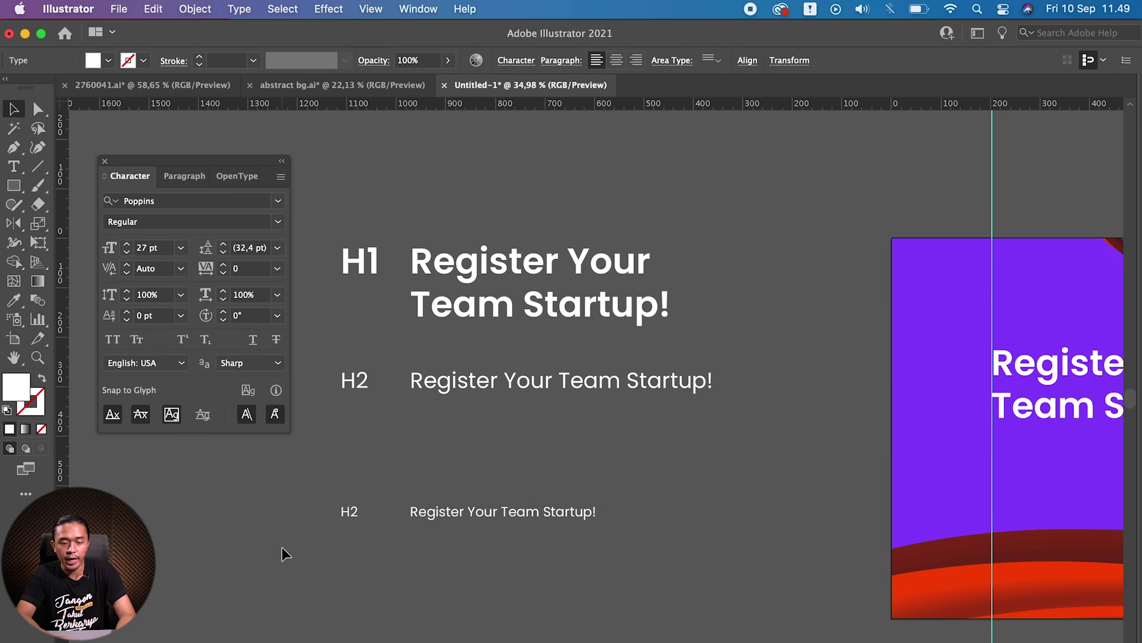
pyautogui.click(281, 547)
pyautogui.click(524, 589)
pyautogui.hotkey('shift', 'Up')
pyautogui.hotkey('shift', 'Up')
pyautogui.hotkey('shift', 'Up')
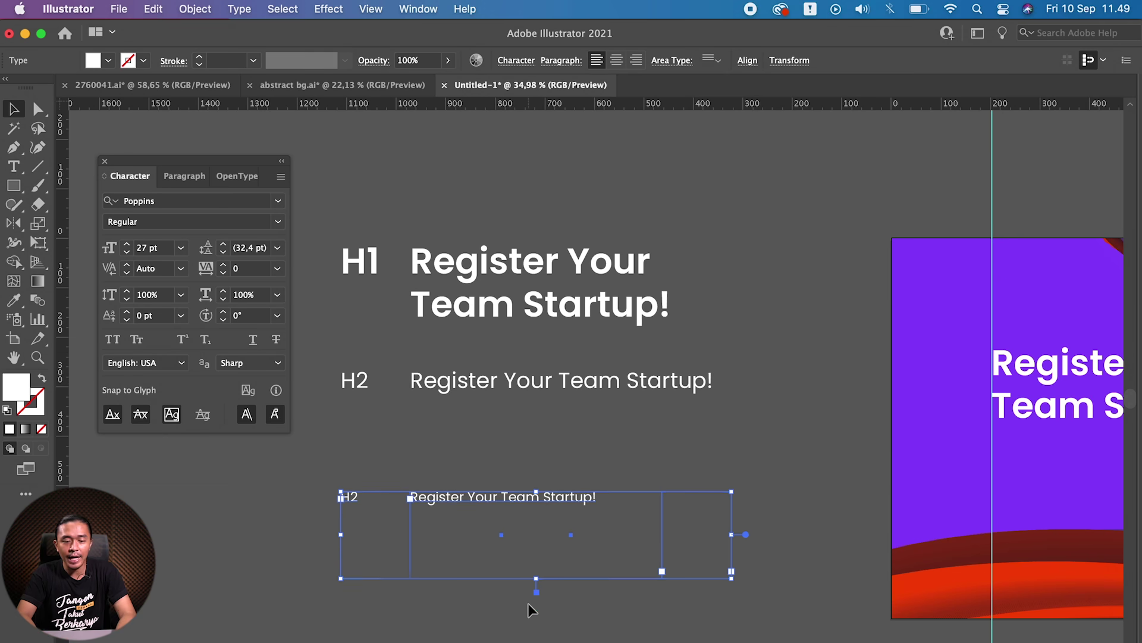
pyautogui.hotkey('shift', 'Up')
pyautogui.hotkey('shift', 'Up')
pyautogui.hotkey('shift', 'Up')
pyautogui.hotkey('shift', 'Up')
pyautogui.hotkey('shift', 'Up')
pyautogui.hotkey('shift', 'Up')
pyautogui.click(593, 595)
# Step: Hide all panels and pan the view right toward the banner
pyautogui.hotkey('shift', 'Tab')
pyautogui.hotkey('shift', 'Tab')
pyautogui.hscroll(5, 592, 595)
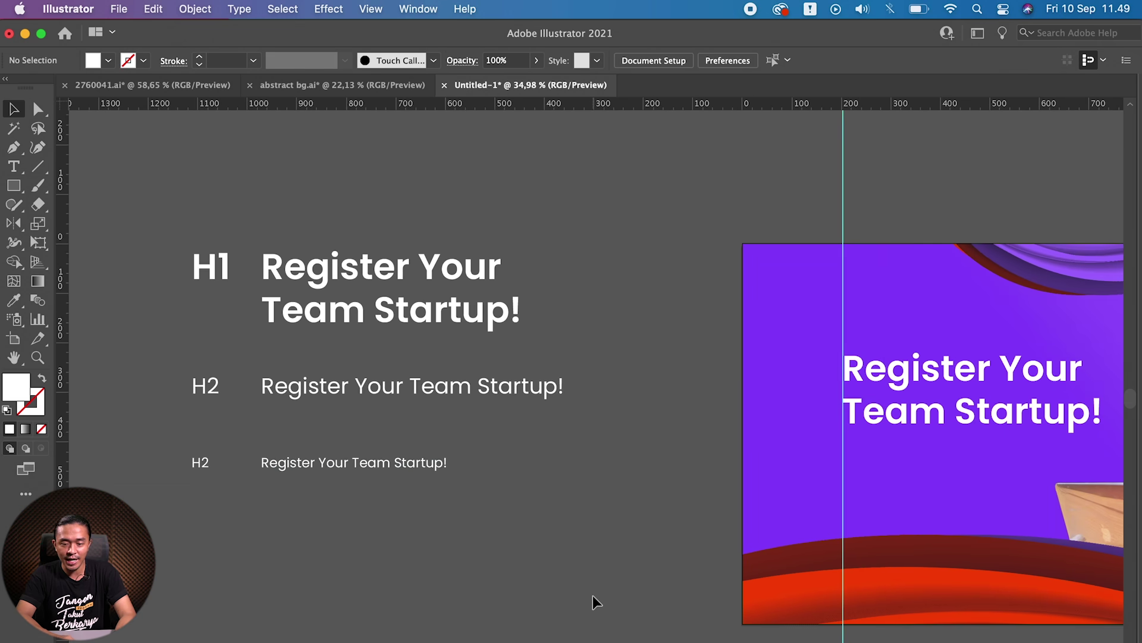
pyautogui.hscroll(2, 593, 595)
pyautogui.hscroll(2, 592, 595)
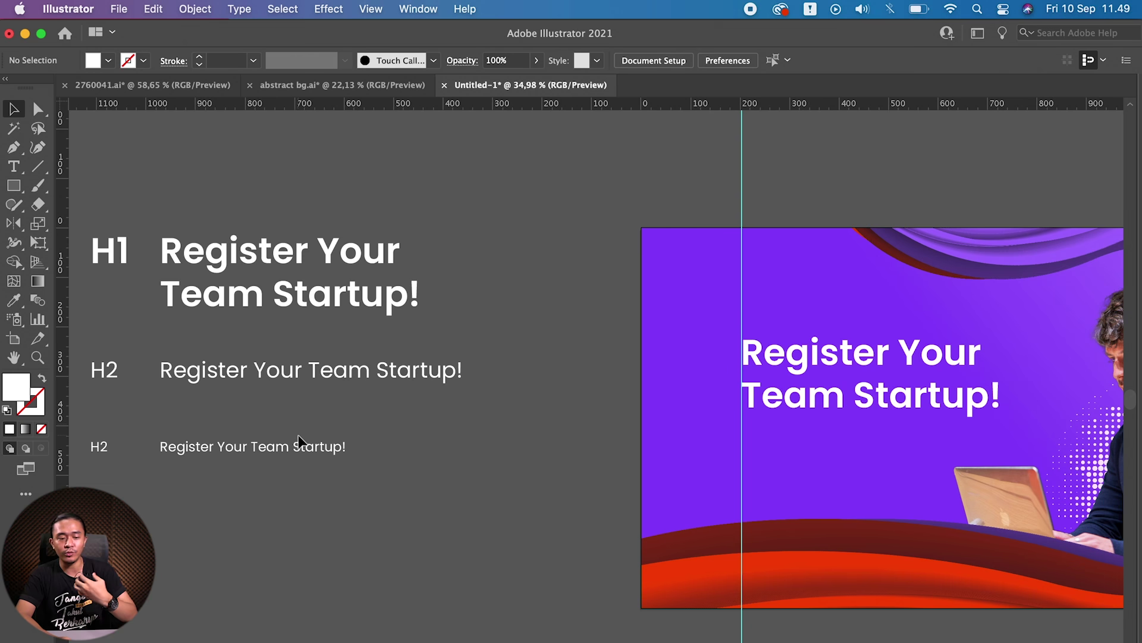
# Step: Place a copy of the small 27 pt sample text on the banner under the headline
pyautogui.moveTo(265, 448); pyautogui.dragTo(901, 432)
pyautogui.press('super+z')
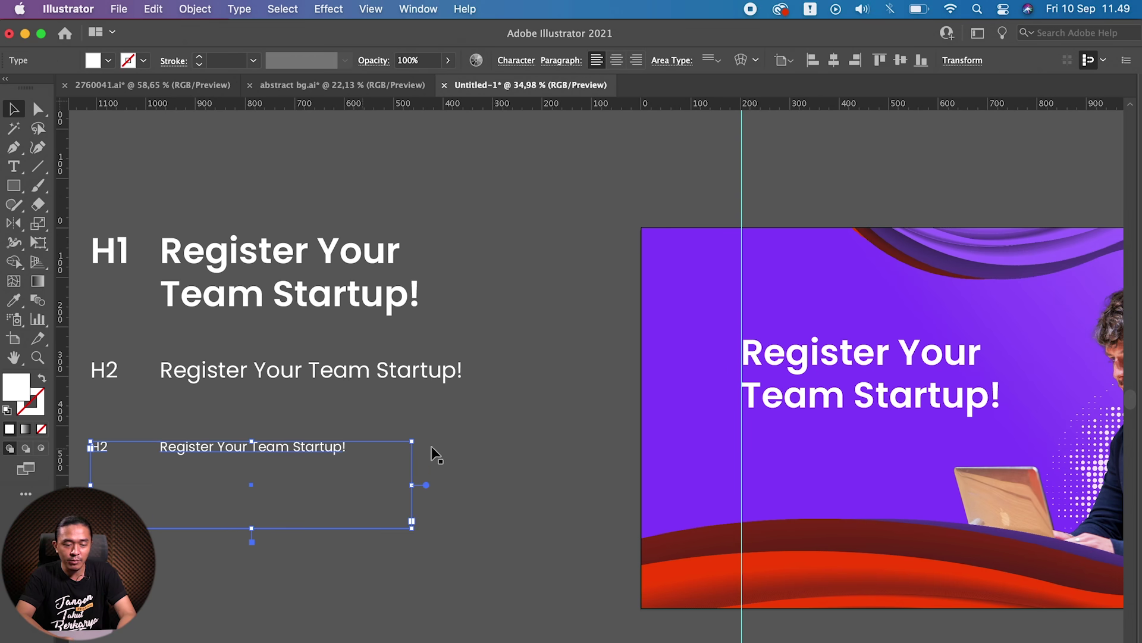
pyautogui.moveTo(683, 461); pyautogui.dragTo(914, 435)
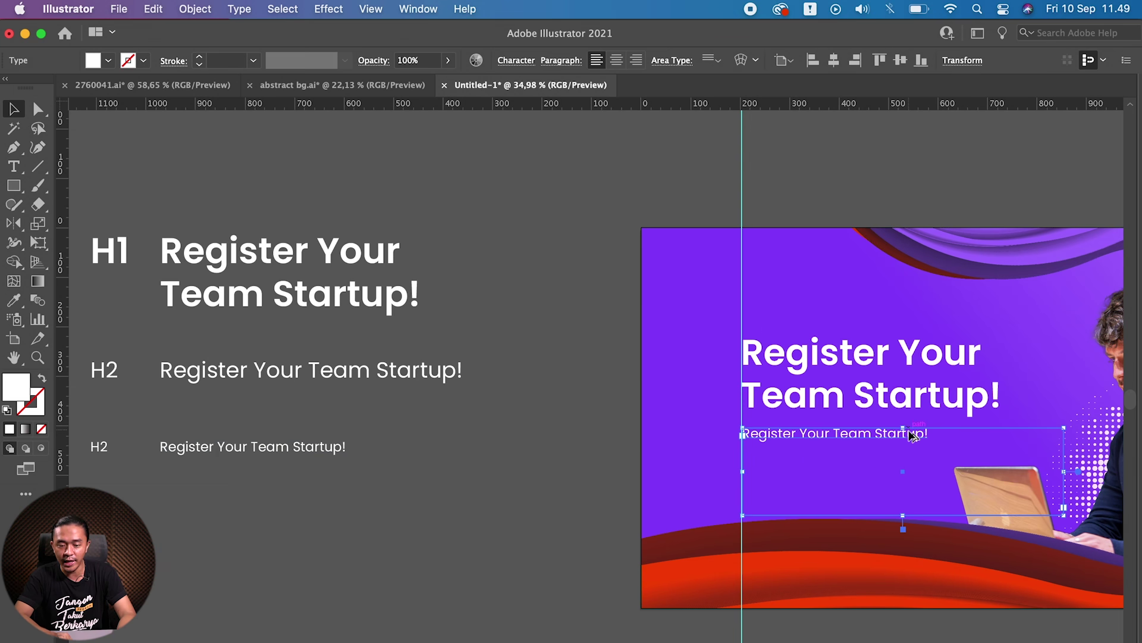
pyautogui.click(553, 420)
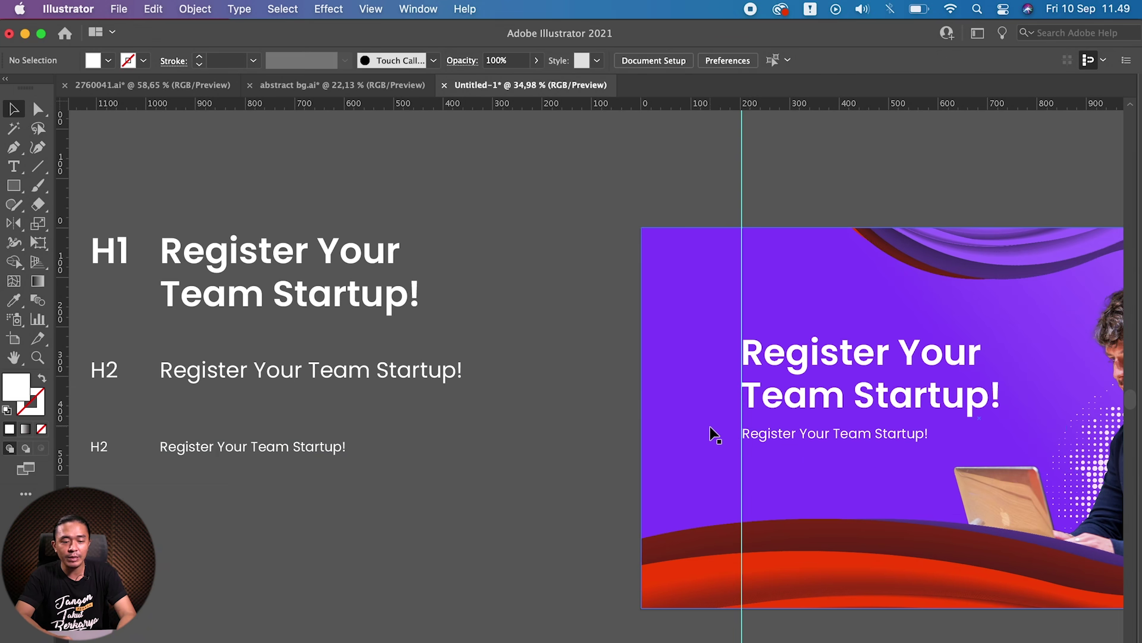
pyautogui.hscroll(2, 655, 428)
pyautogui.hscroll(2, 654, 426)
pyautogui.hscroll(2, 720, 427)
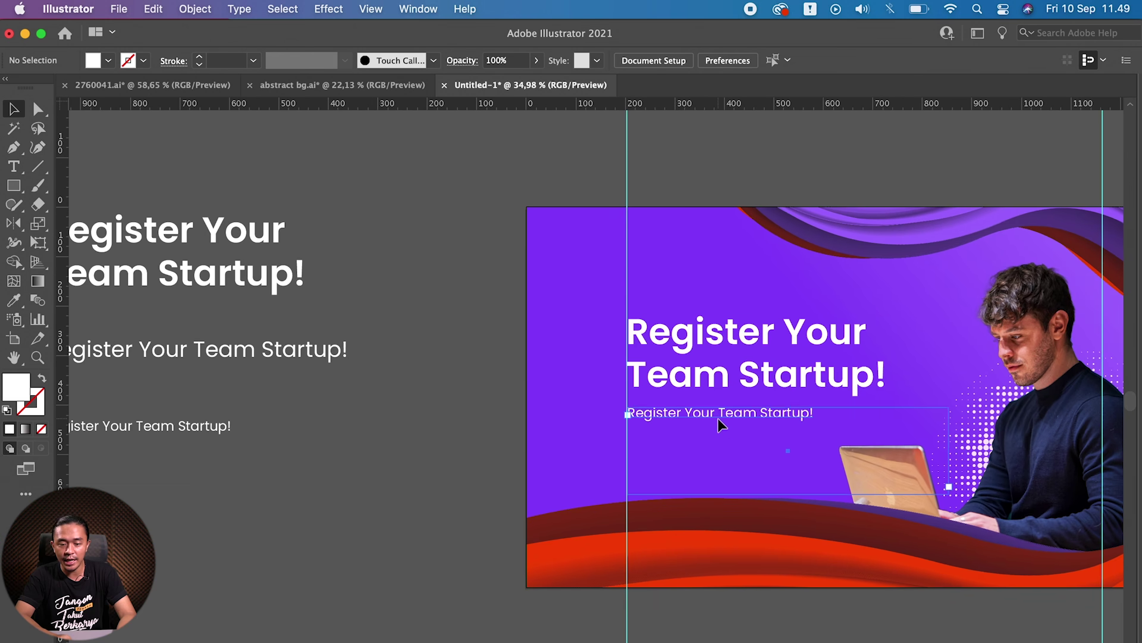
pyautogui.click(717, 419)
pyautogui.keyDown('shift'); pyautogui.click(686, 383); pyautogui.keyUp('shift')
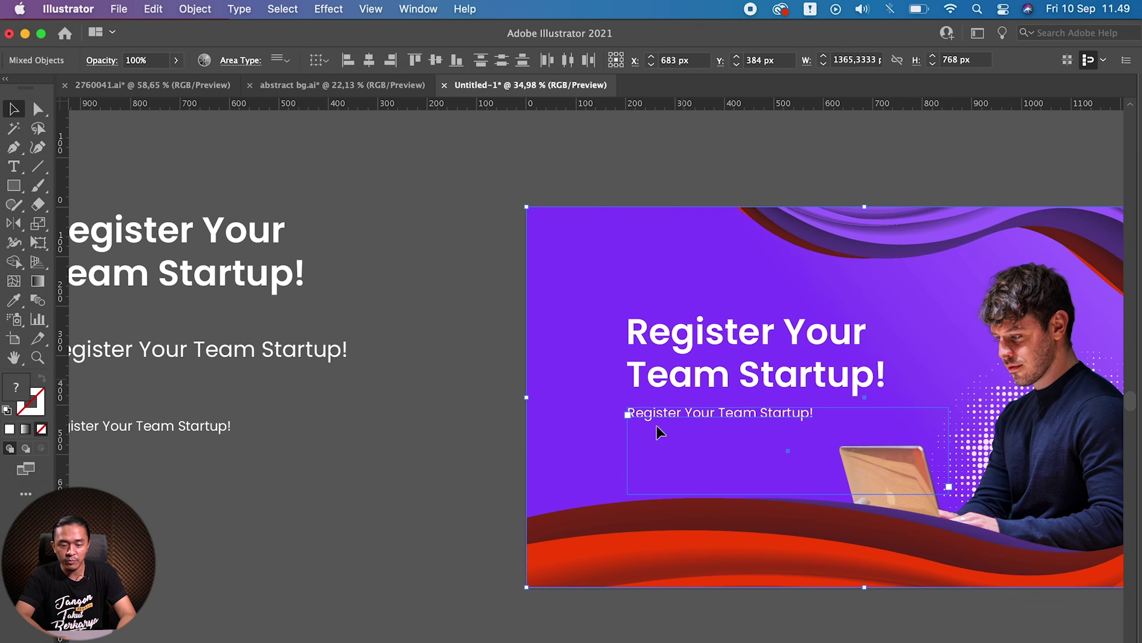
pyautogui.click(448, 436)
pyautogui.moveTo(663, 412); pyautogui.dragTo(685, 381)
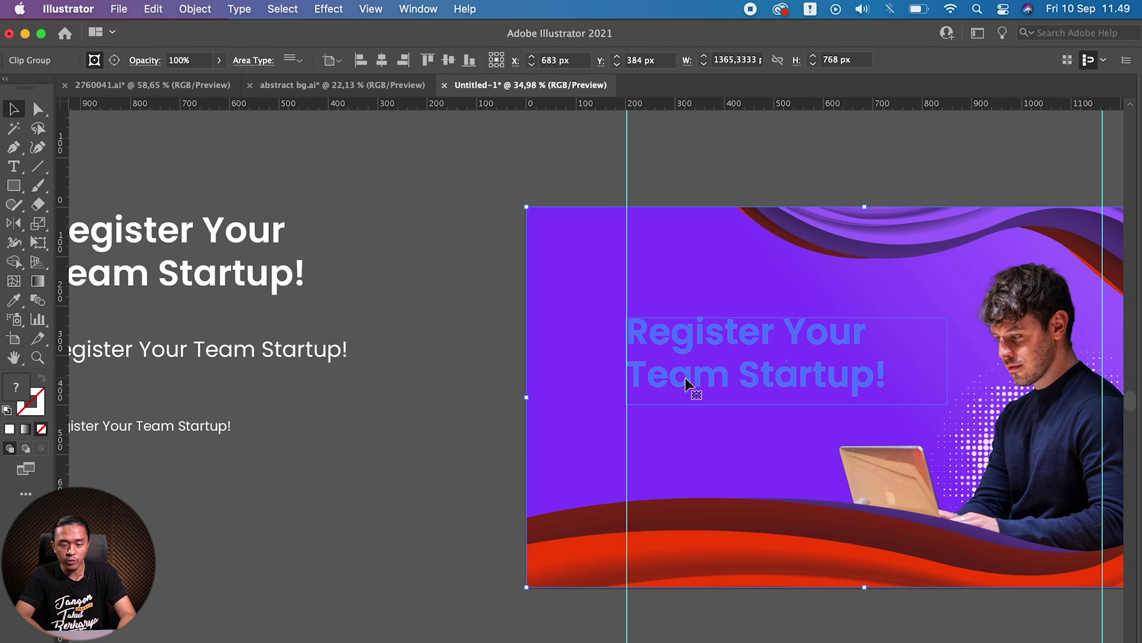
# Step: Replace its text with 'Now is the time you will be a founder. Cliock the button below to get started!'
pyautogui.doubleClick(709, 451)
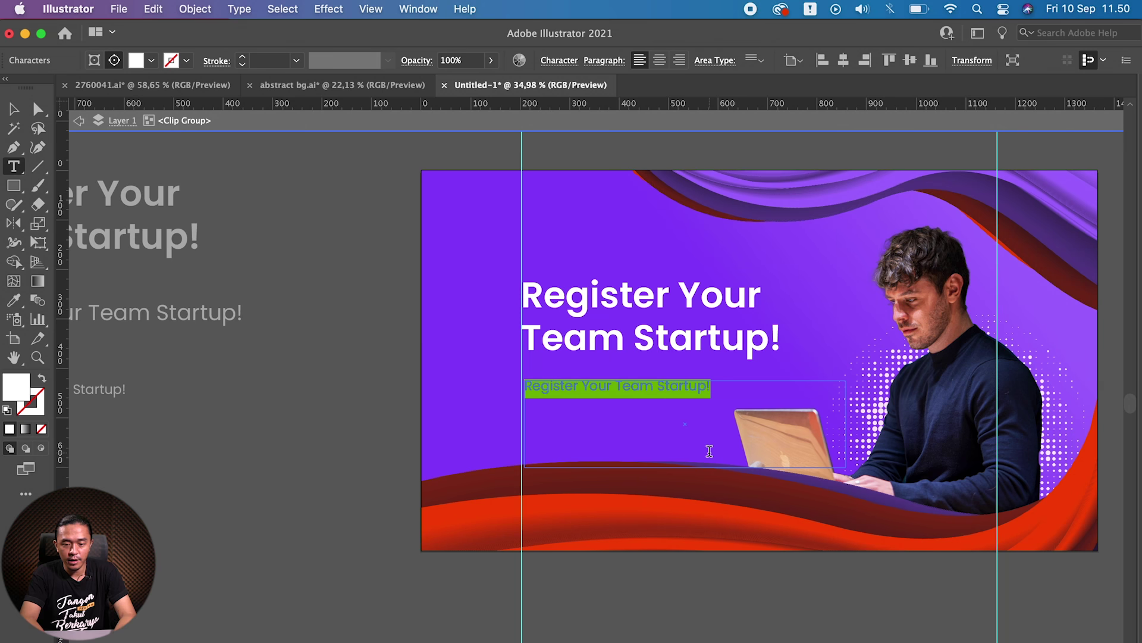
pyautogui.write('Now is the time you will be a')
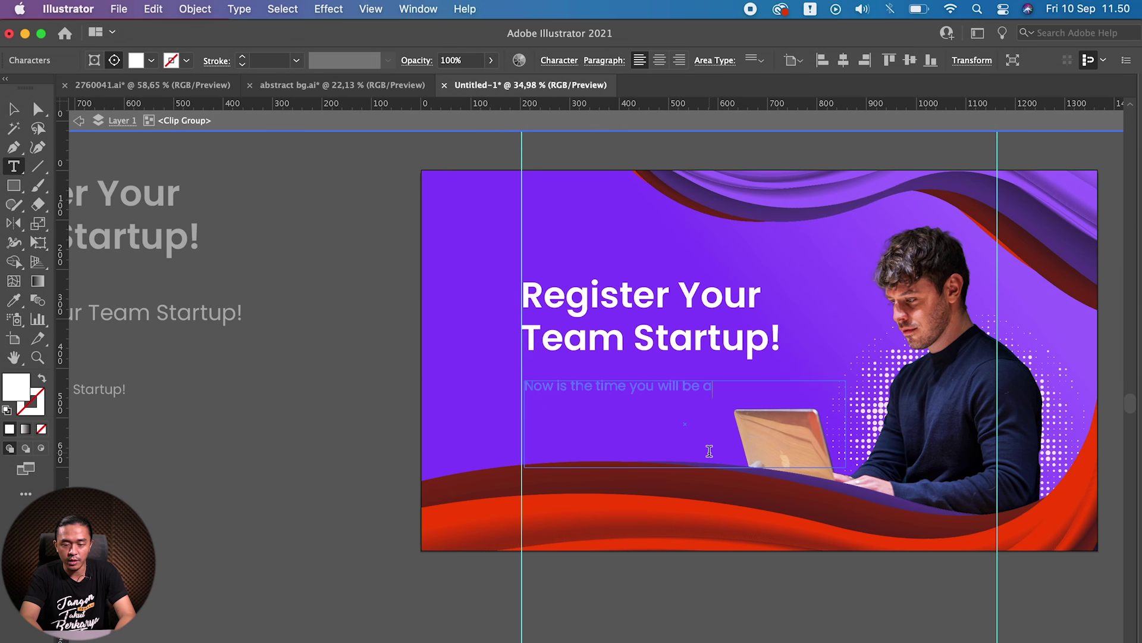
pyautogui.press('BackSpace')
pyautogui.write('. ')
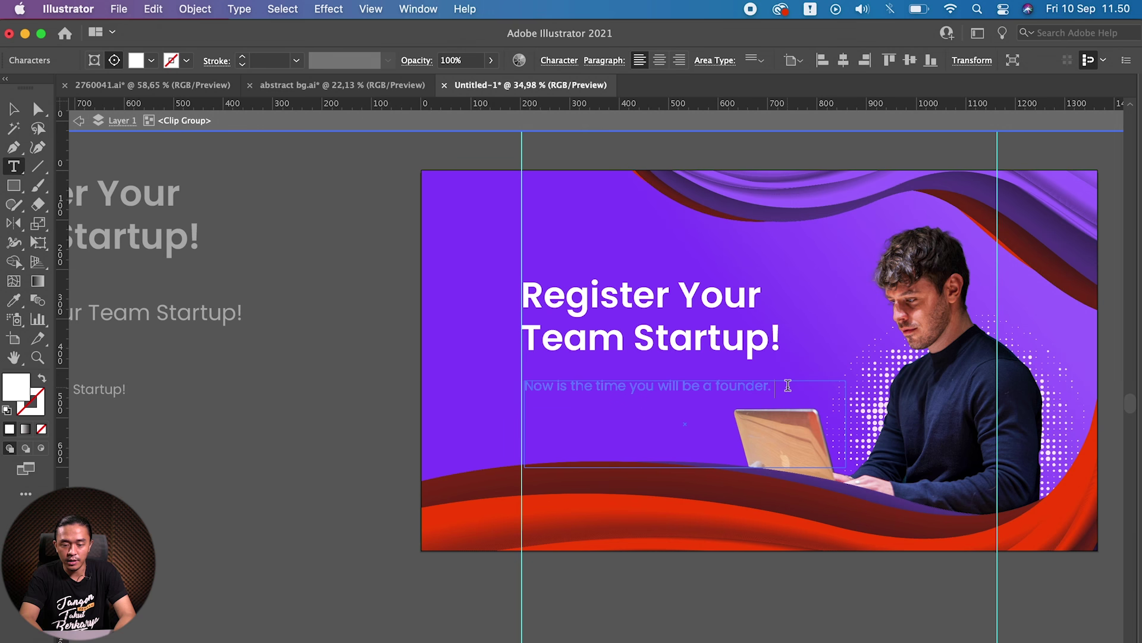
pyautogui.write('om the')
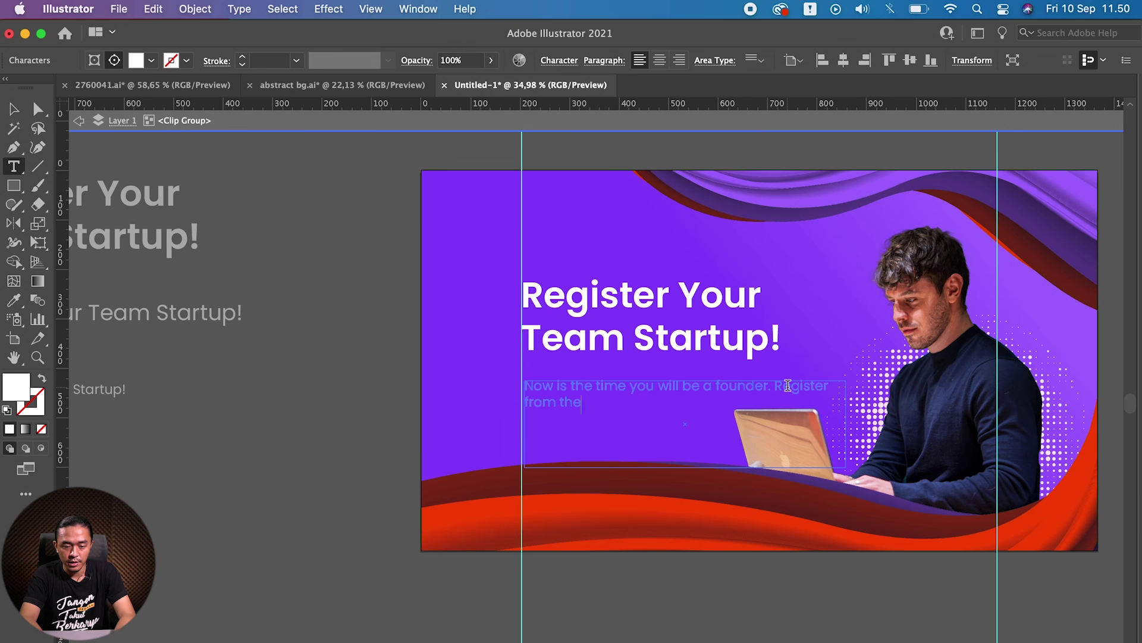
pyautogui.press('BackSpace')
pyautogui.press('BackSpace')
pyautogui.press('BackSpace')
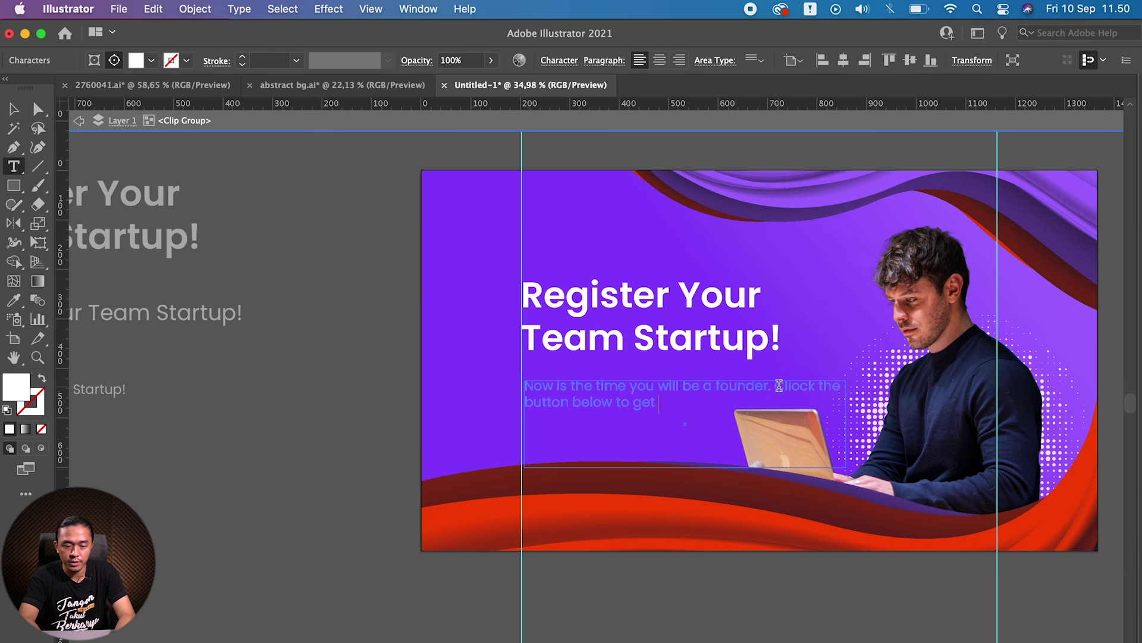
pyautogui.write('started!')
pyautogui.press('Escape')
pyautogui.press('Up')
pyautogui.press('Up')
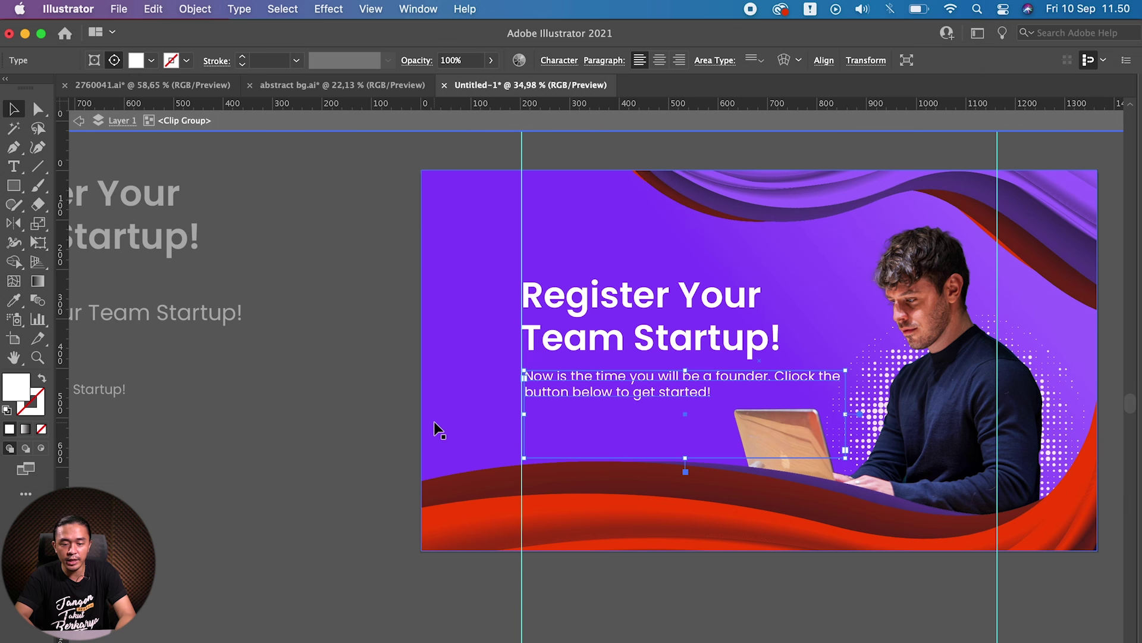
pyautogui.click(253, 428)
# Step: Narrow the body text box so it wraps after 'founder.' and nudge it up slightly
pyautogui.hscroll(-3, 476, 398)
pyautogui.click(714, 280)
pyautogui.keyDown('shift'); pyautogui.click(664, 371); pyautogui.keyUp('shift')
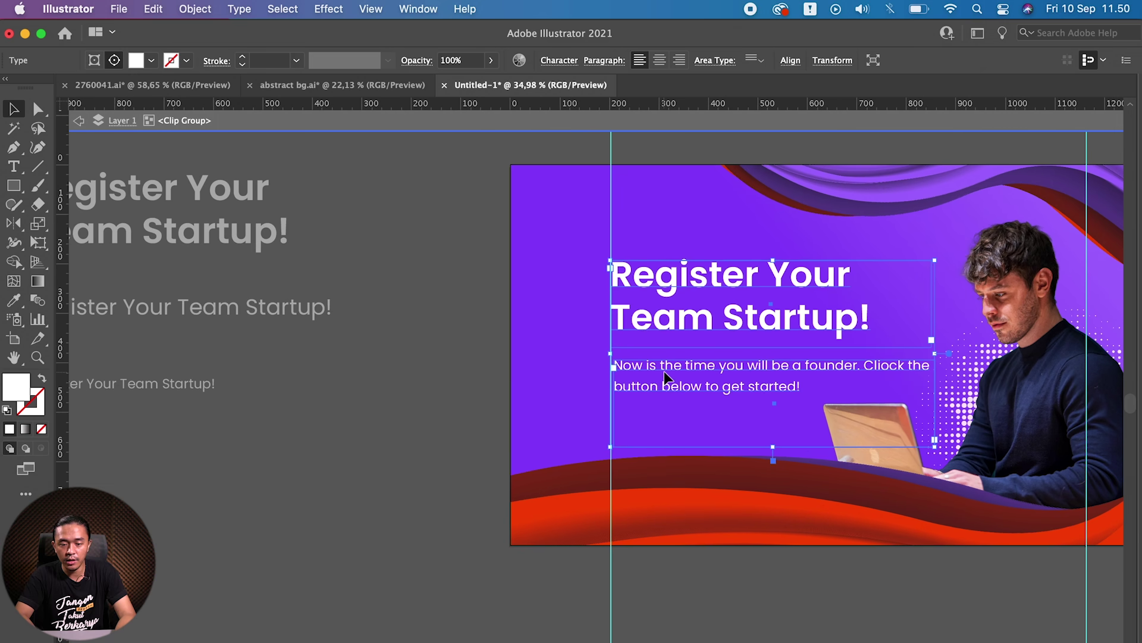
pyautogui.click(441, 426)
pyautogui.hscroll(5, 476, 429)
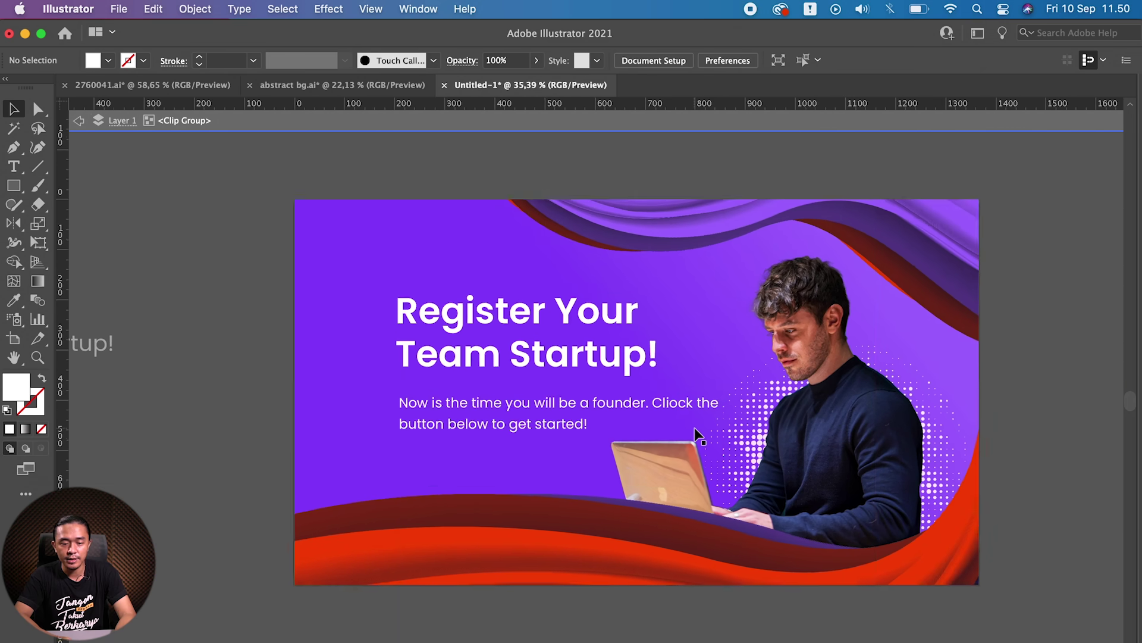
pyautogui.scroll(2, 694, 427)
pyautogui.click(556, 393)
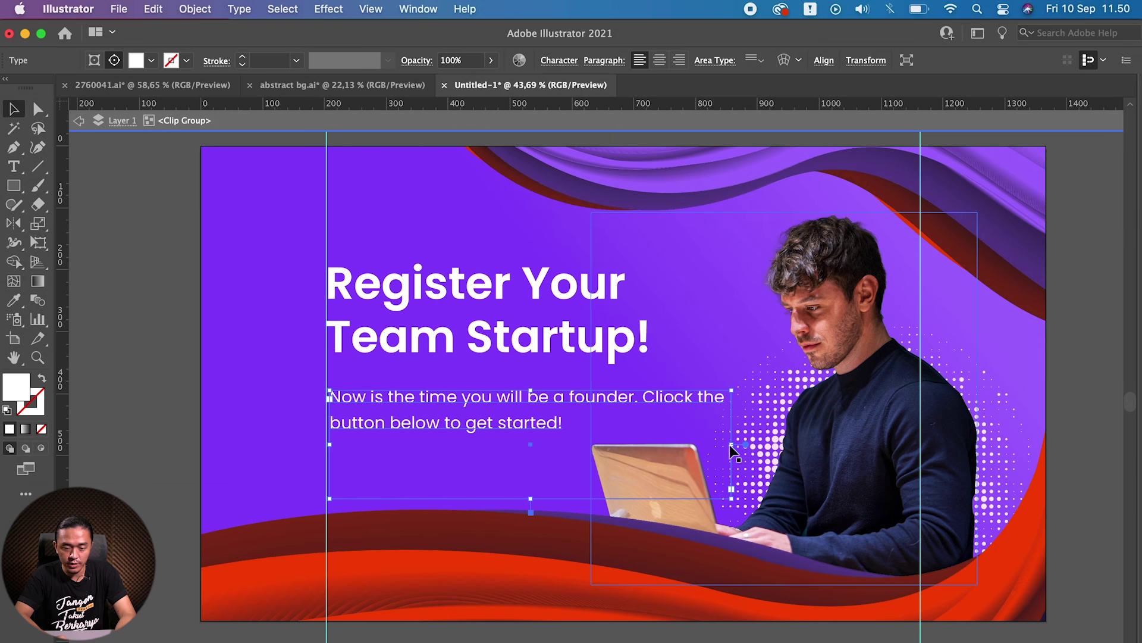
pyautogui.moveTo(732, 444); pyautogui.dragTo(672, 443)
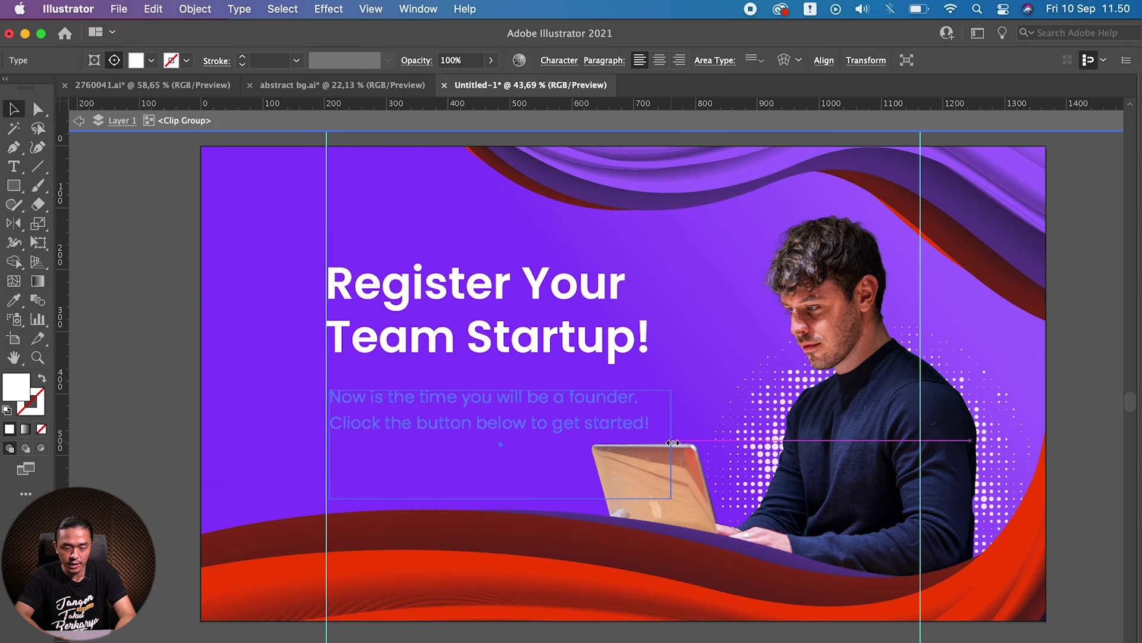
pyautogui.hotkey('shift', 'Up')
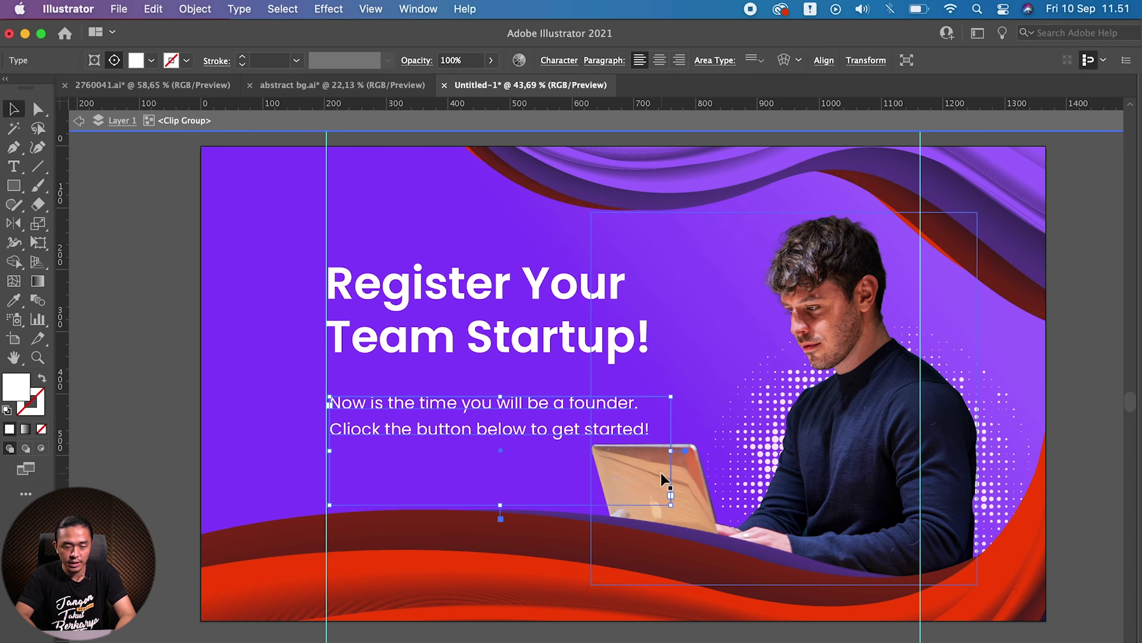
# Step: Deselect and scroll down to the artboard's bottom edge
pyautogui.click(186, 438)
pyautogui.scroll(-2, 186, 438)
pyautogui.hscroll(-5, 184, 434)
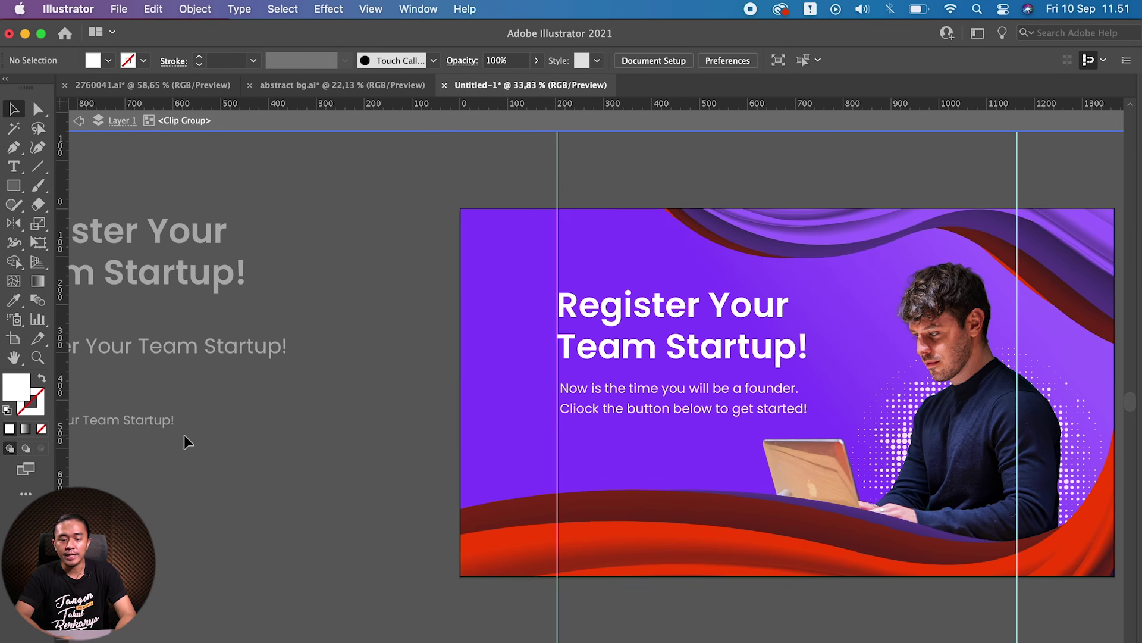
pyautogui.scroll(-2, 221, 438)
pyautogui.hscroll(3, 222, 439)
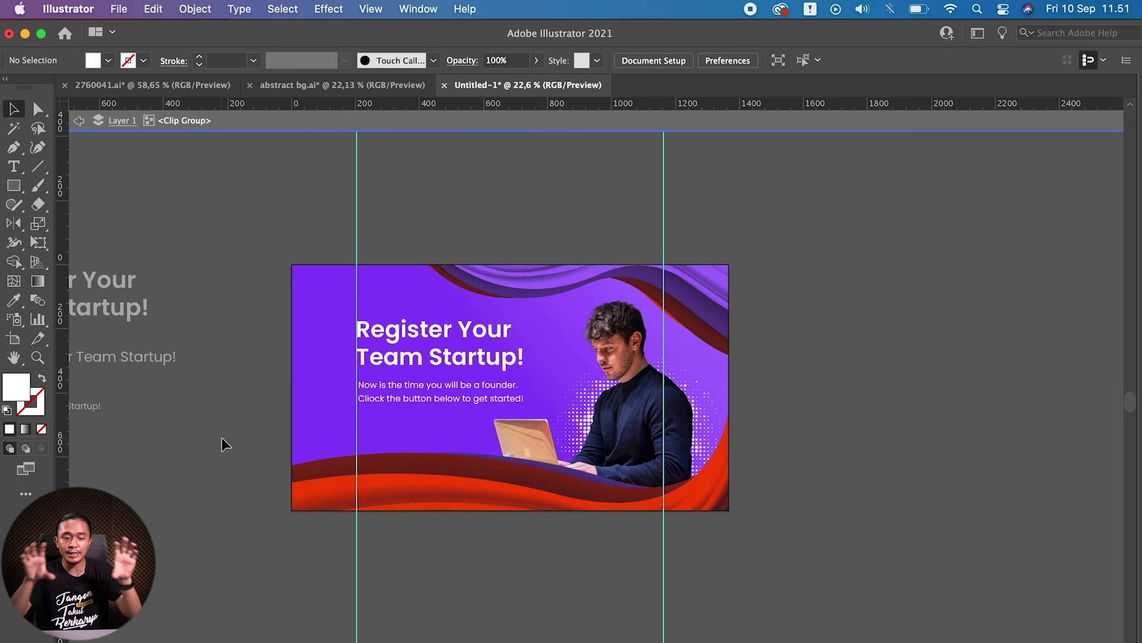
pyautogui.scroll(-2, 554, 473)
pyautogui.hotkey('shift', 'o')
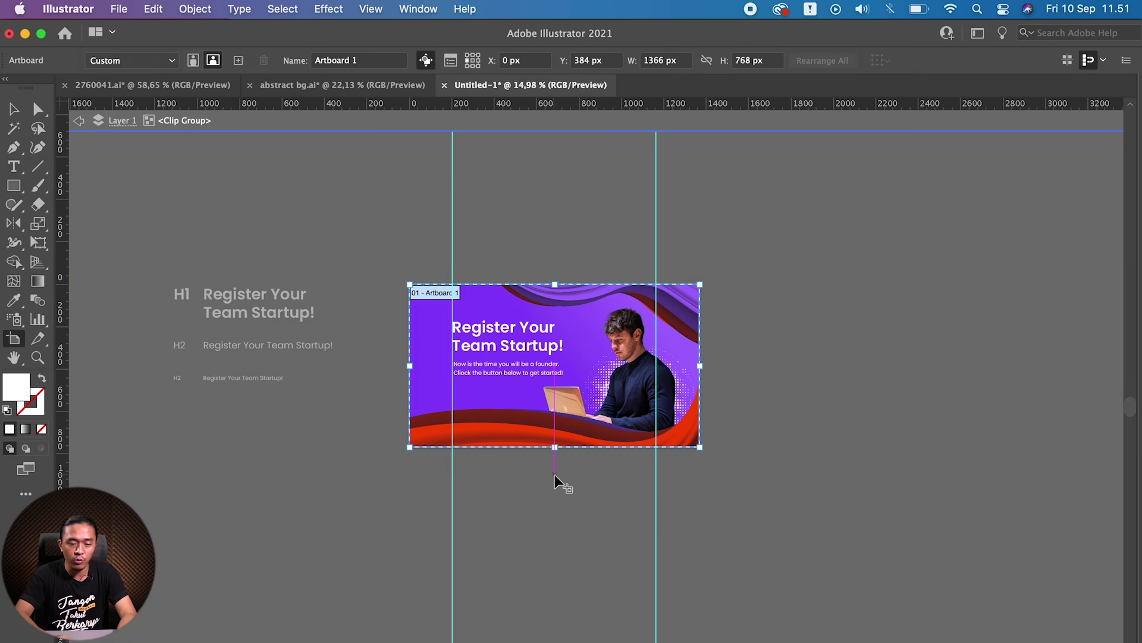
# Step: Drag the artboard's bottom edge far down below the purple banner, then return to Selection
pyautogui.moveTo(546, 448); pyautogui.dragTo(554, 641)
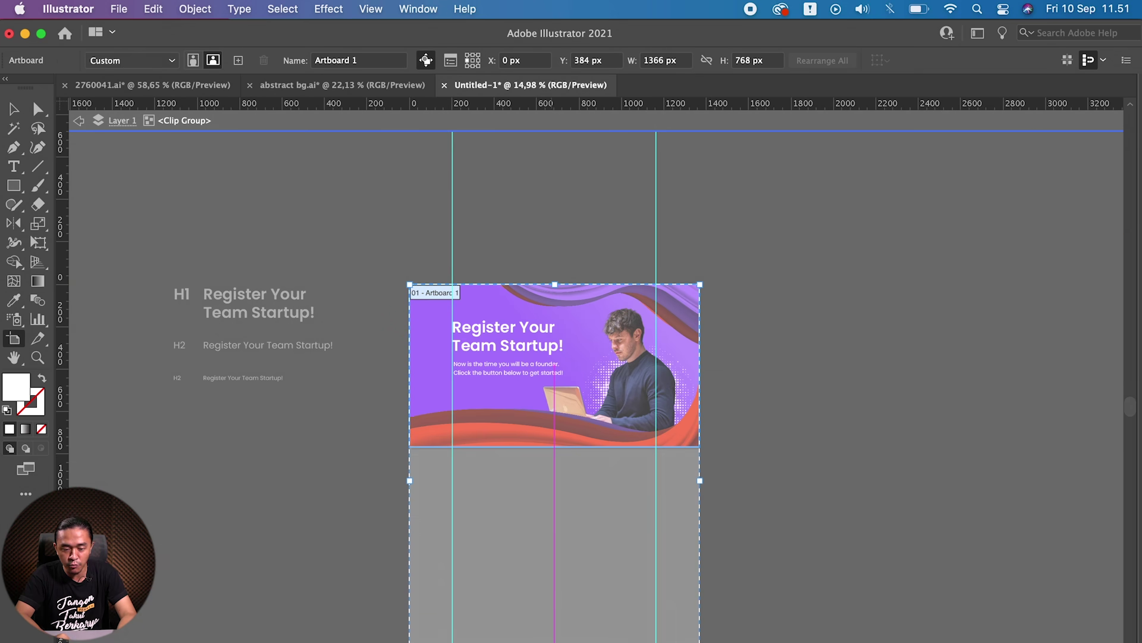
pyautogui.press('v')
pyautogui.scroll(2, 779, 461)
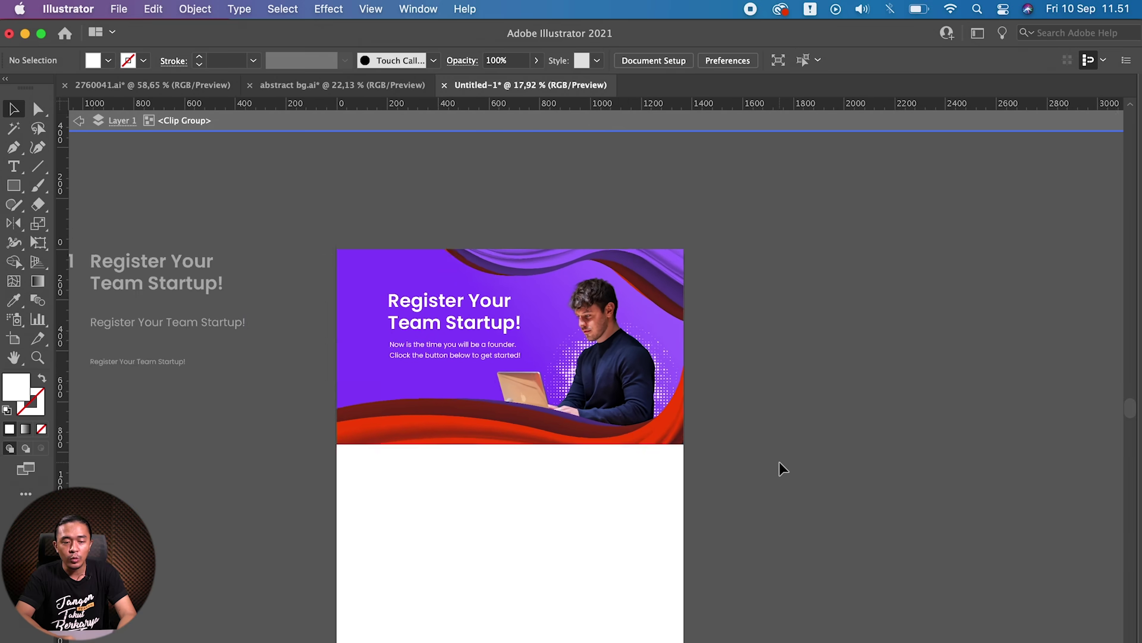
pyautogui.hscroll(-2, 780, 462)
pyautogui.hscroll(-2, 778, 469)
pyautogui.scroll(1, 778, 468)
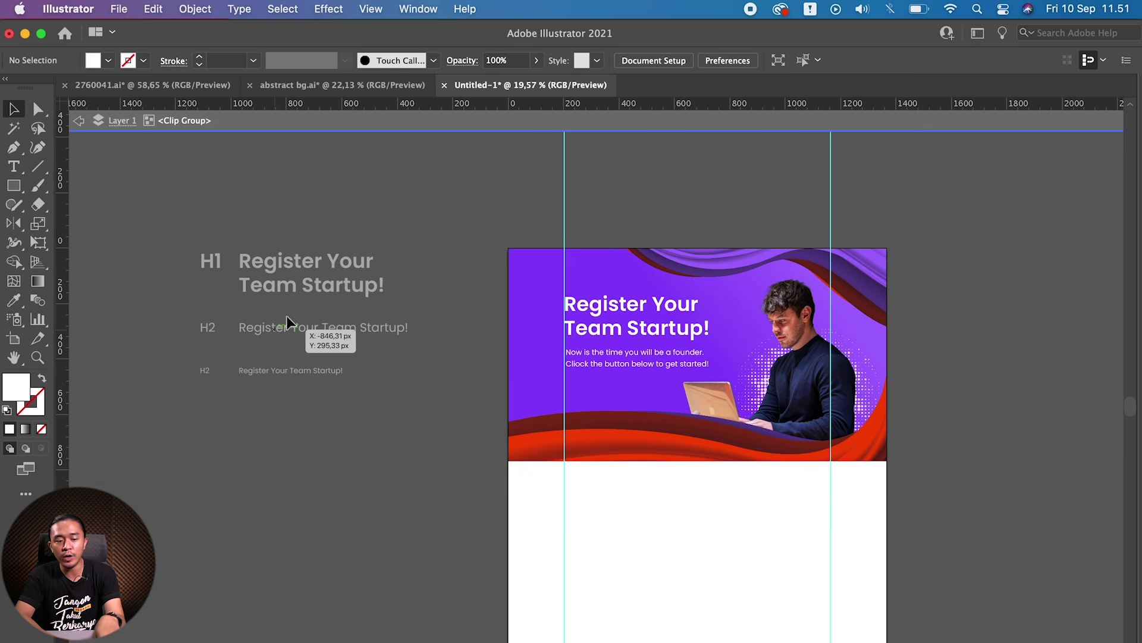
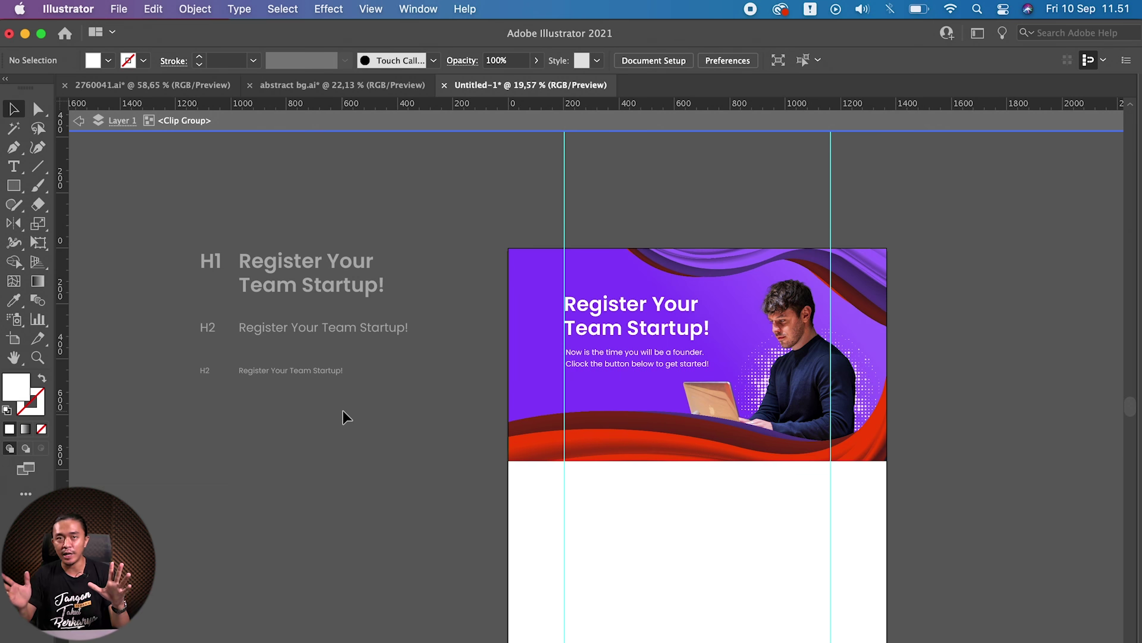
# Step: Set the two-line body paragraph's leading to 44 pt in the Character panel
pyautogui.scroll(3, 244, 513)
pyautogui.scroll(-2, 274, 502)
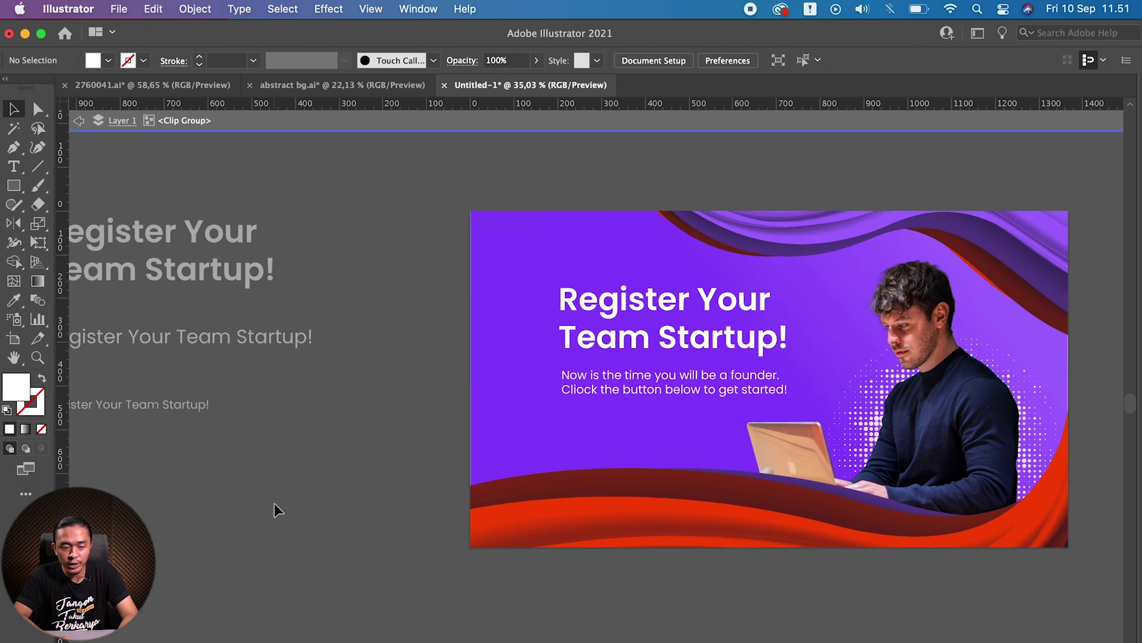
pyautogui.hscroll(-5, 274, 502)
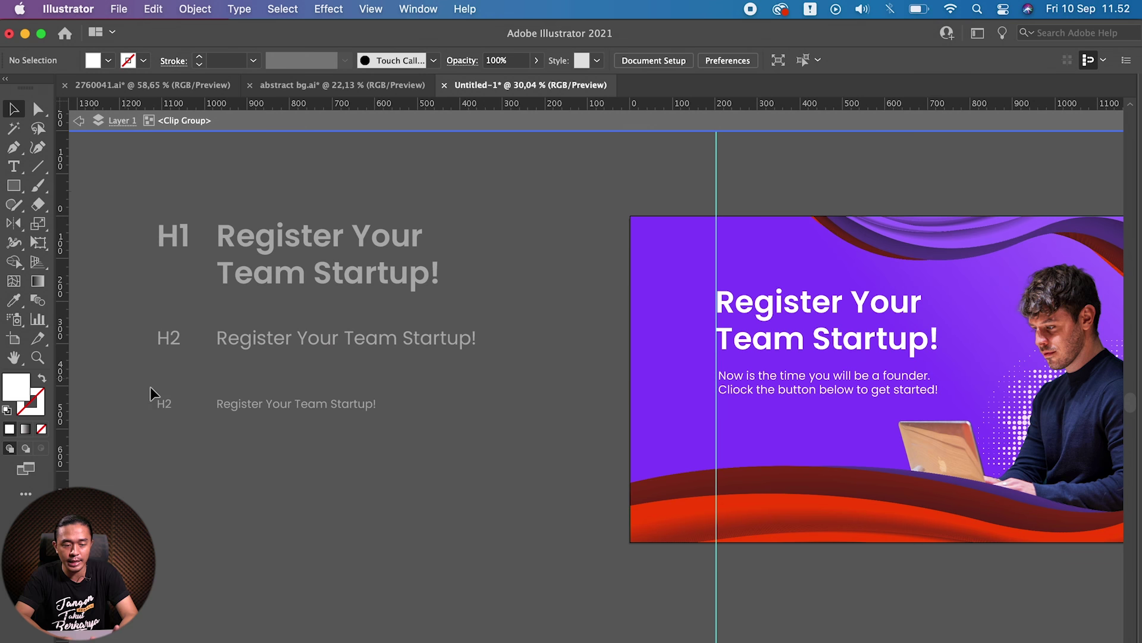
pyautogui.hscroll(3, 612, 408)
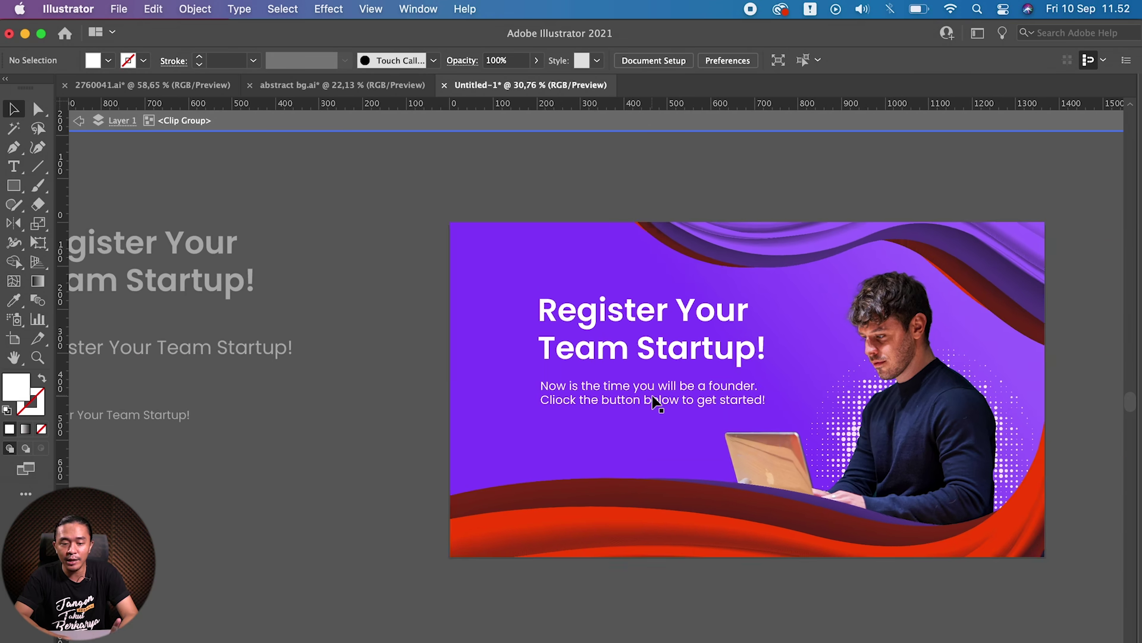
pyautogui.scroll(2, 652, 396)
pyautogui.scroll(1, 652, 395)
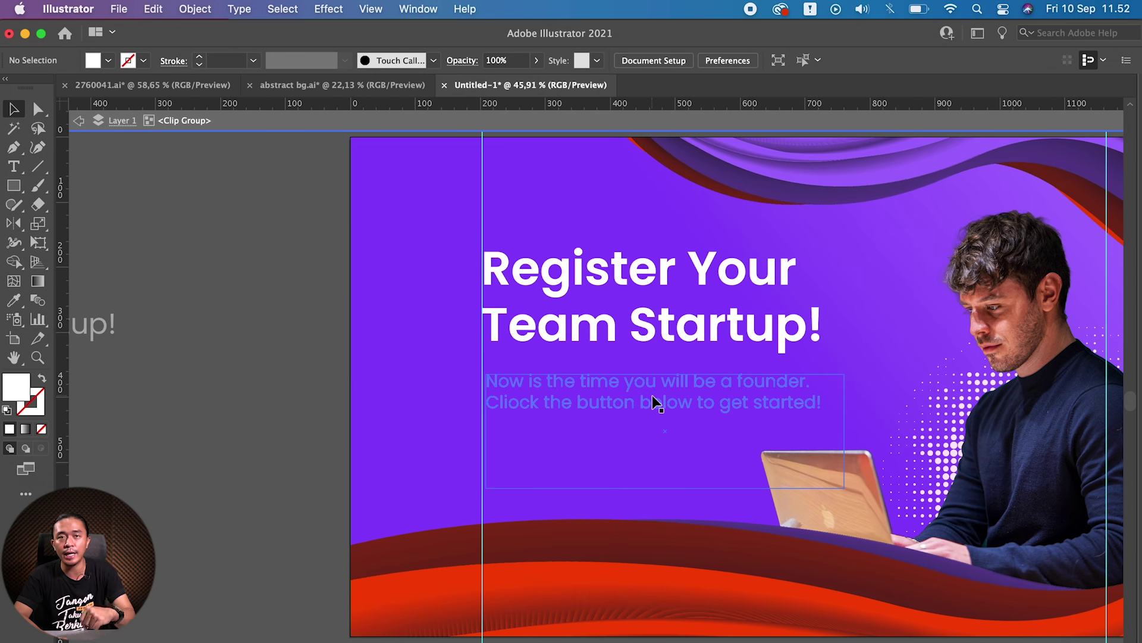
pyautogui.click(626, 392)
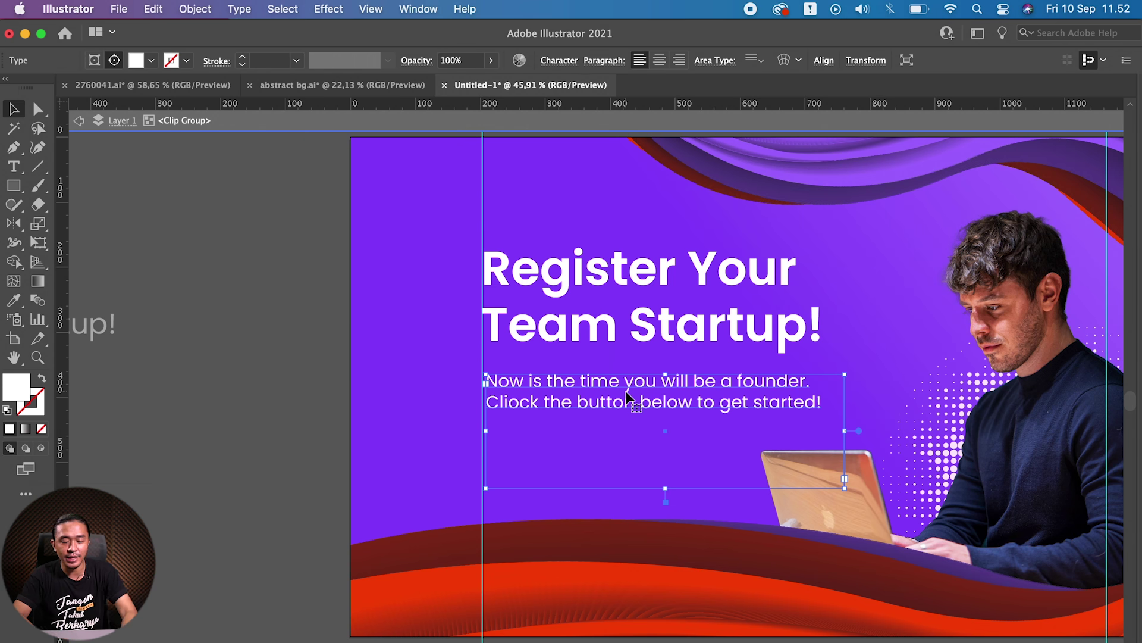
pyautogui.press('super+t')
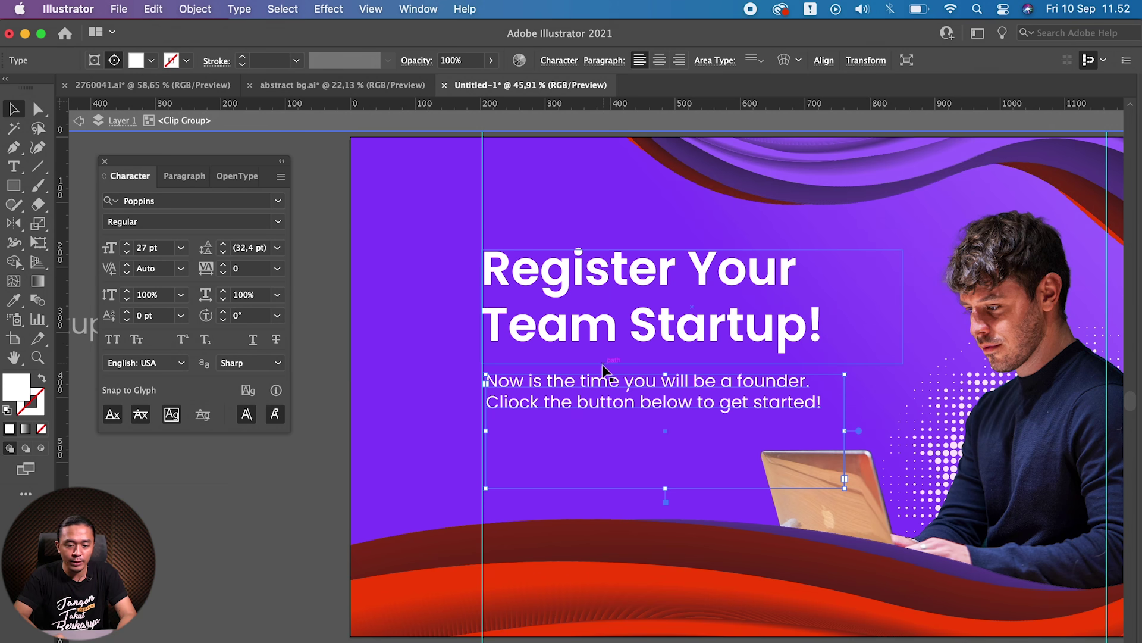
pyautogui.click(161, 247)
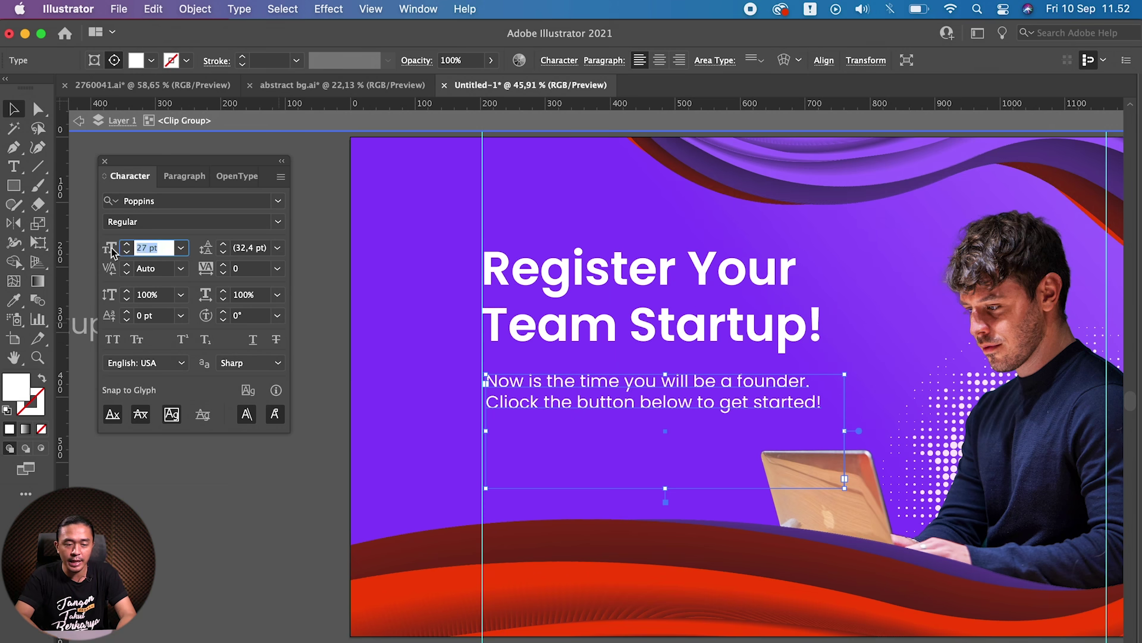
pyautogui.click(265, 249)
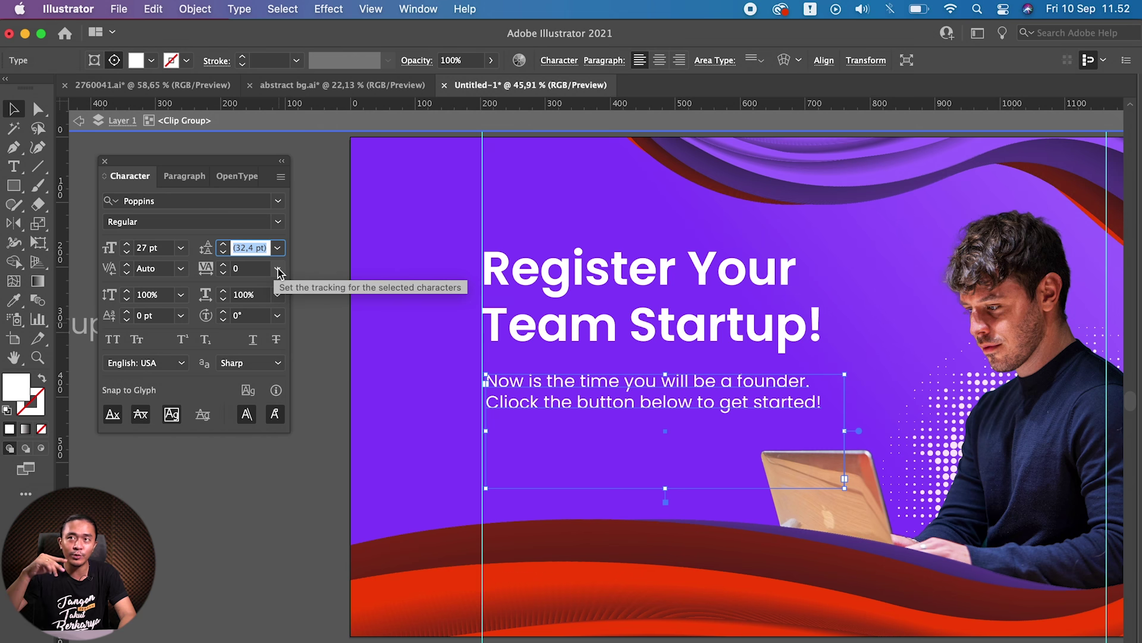
pyautogui.write('44')
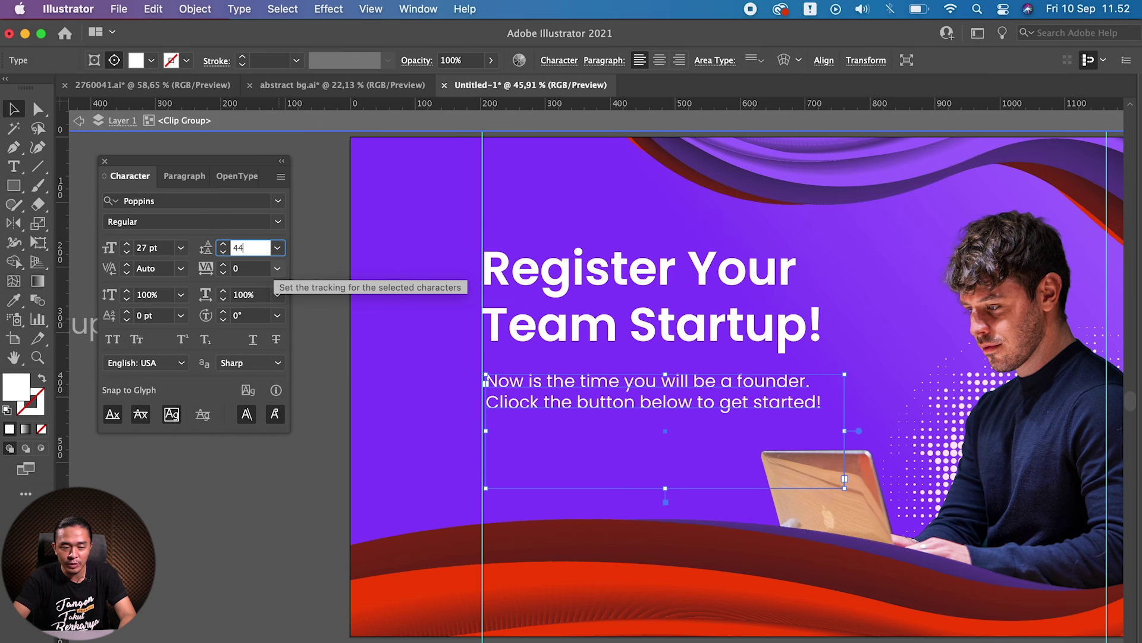
pyautogui.press('Return')
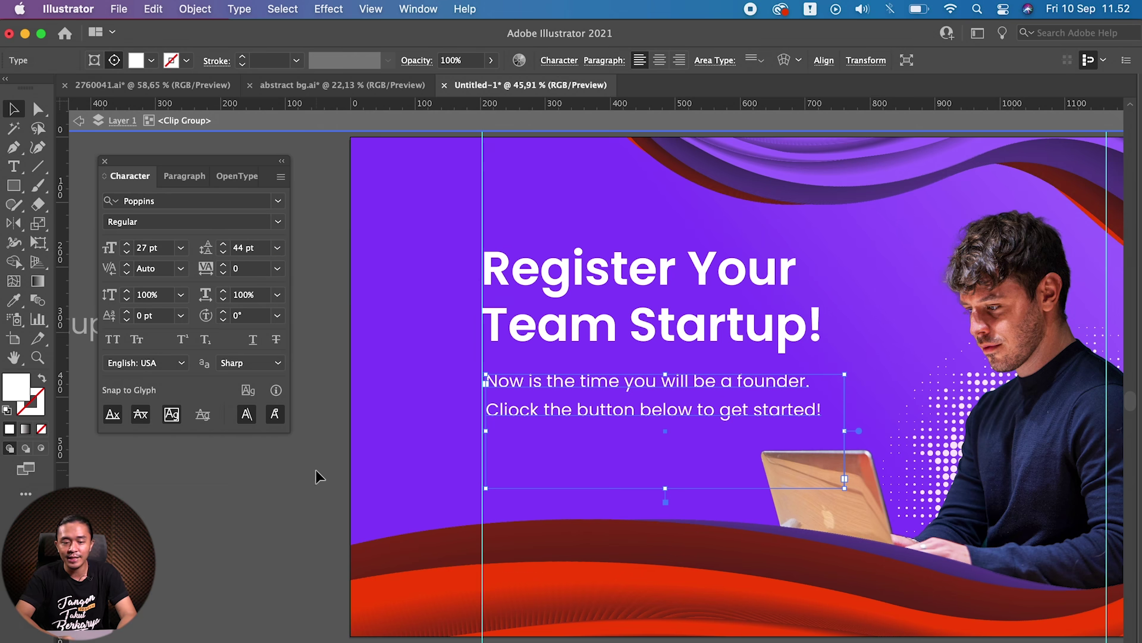
# Step: Deselect the text to review the new 44 pt spacing, then select the headline and paragraph group
pyautogui.click(315, 470)
pyautogui.click(610, 378)
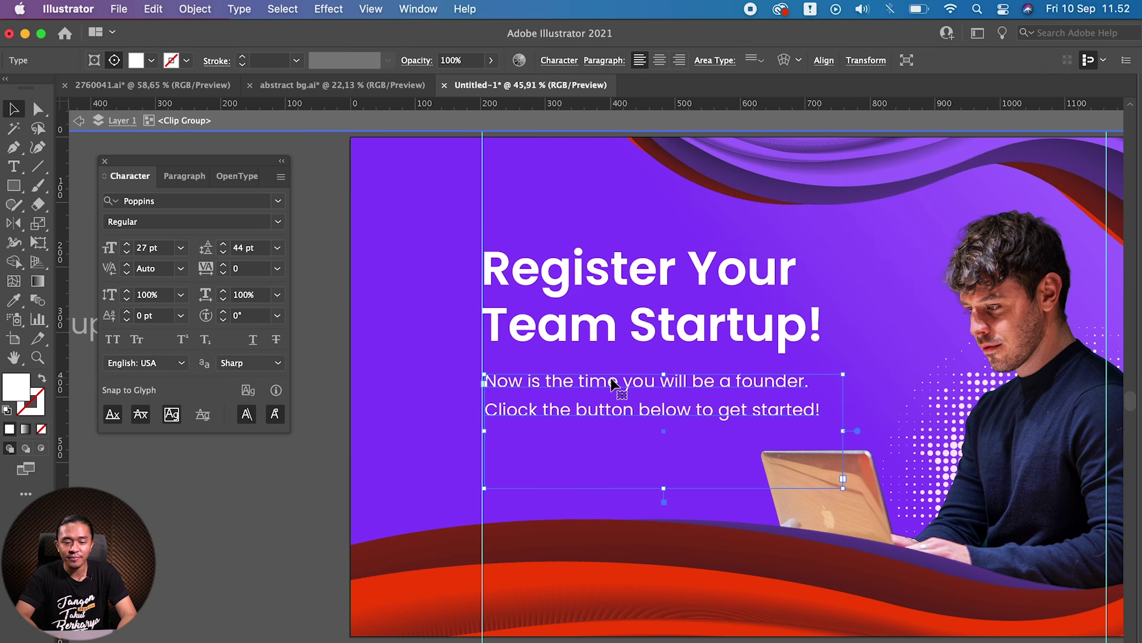
pyautogui.click(284, 484)
pyautogui.hotkey('shift', 'Tab')
pyautogui.hotkey('shift', 'Tab')
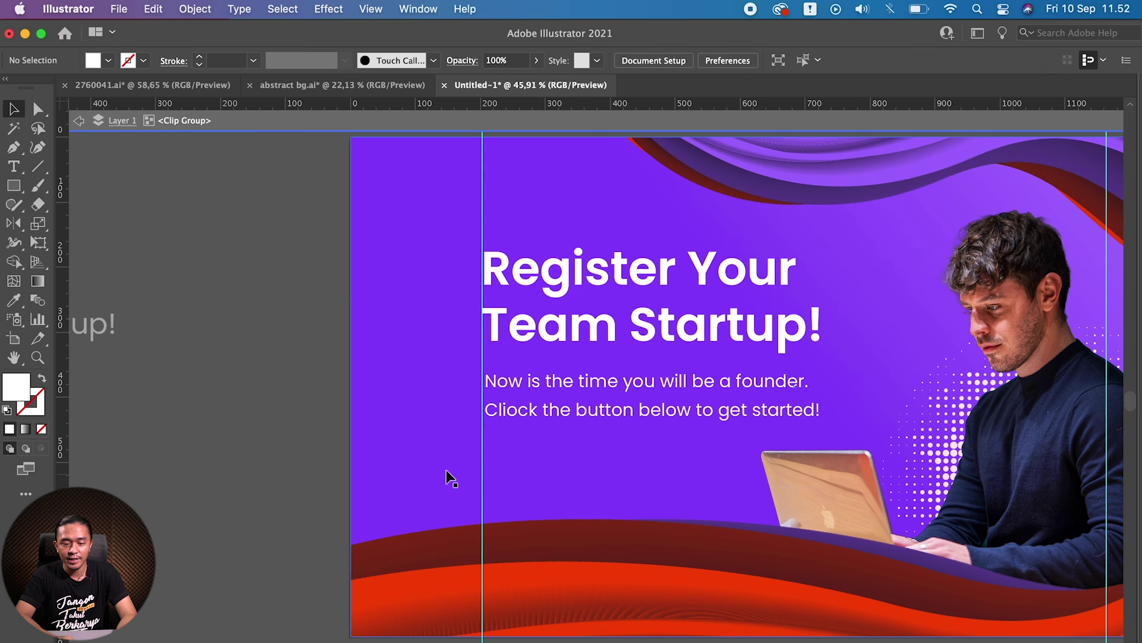
pyautogui.click(616, 392)
# Step: Raise the text block slightly and draw a white rectangle below the paragraph
pyautogui.hotkey('shift', 'Up')
pyautogui.hotkey('shift', 'Up')
pyautogui.hotkey('shift', 'Up')
pyautogui.hotkey('shift', 'Up')
pyautogui.hotkey('shift', 'Up')
pyautogui.click(221, 499)
pyautogui.hscroll(5, 178, 416)
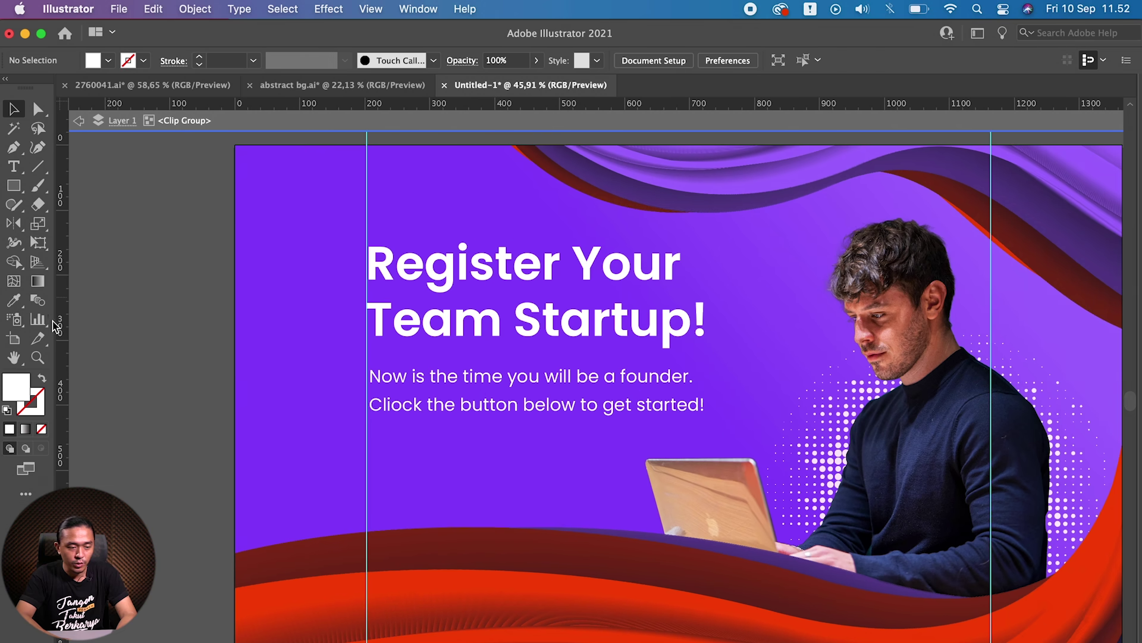
pyautogui.click(15, 187)
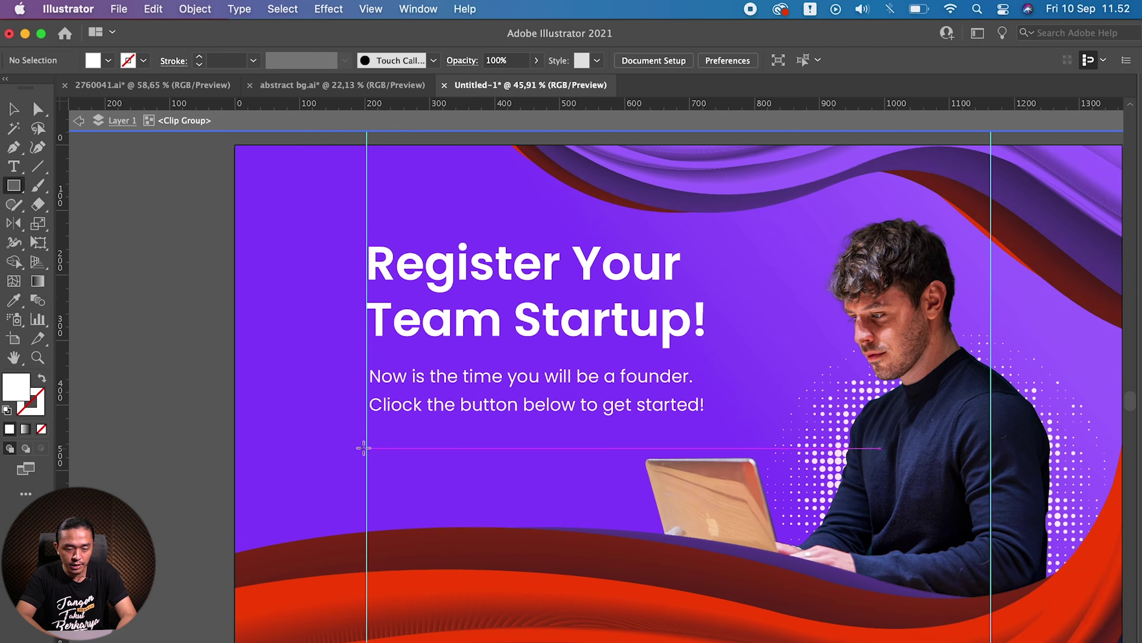
pyautogui.moveTo(367, 441); pyautogui.dragTo(529, 485)
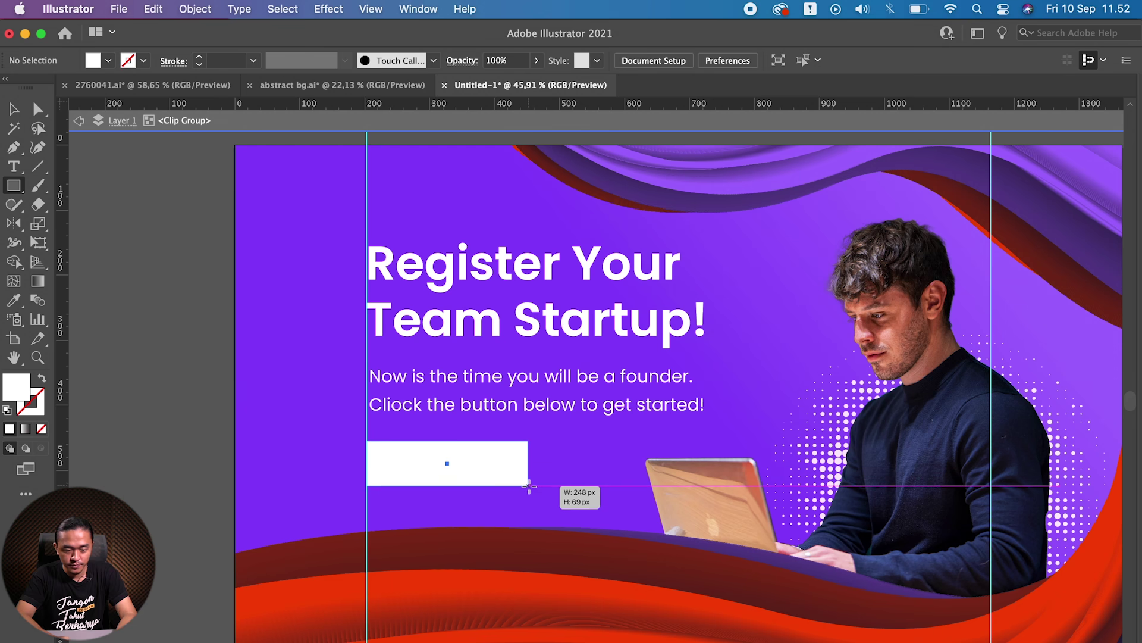
# Step: Round the rectangle's corners to a 10 px radius
pyautogui.scroll(2, 433, 483)
pyautogui.press('a')
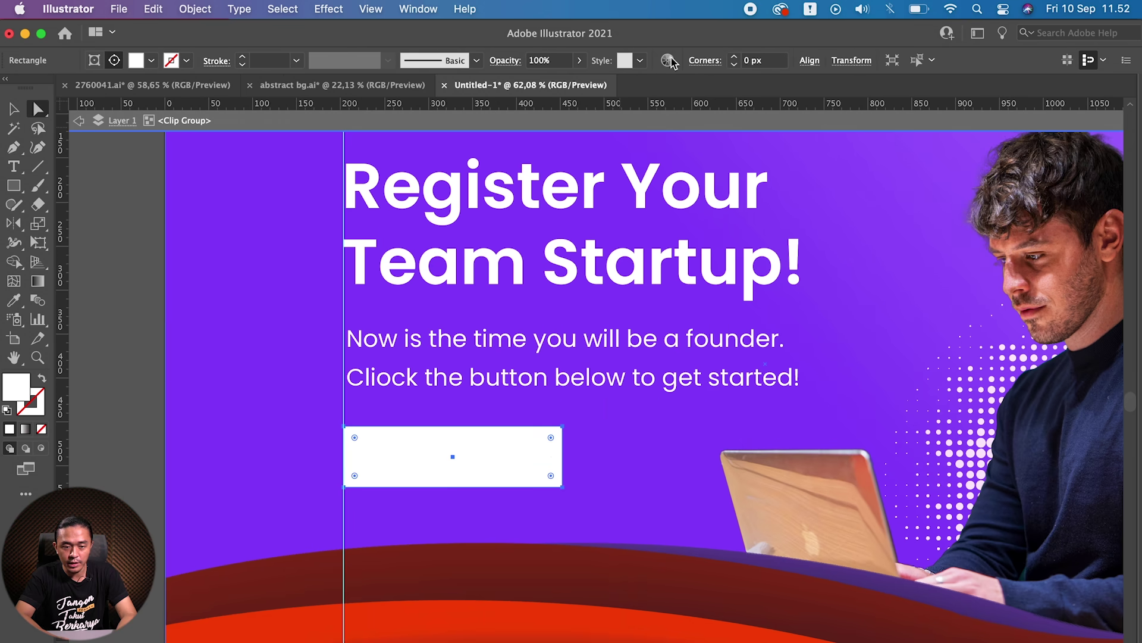
pyautogui.click(734, 62)
pyautogui.write('10')
pyautogui.press('Return')
pyautogui.press('v')
# Step: Size the button rectangle to 250 × 50 px and nudge it up slightly
pyautogui.hotkey('shift', 'Tab')
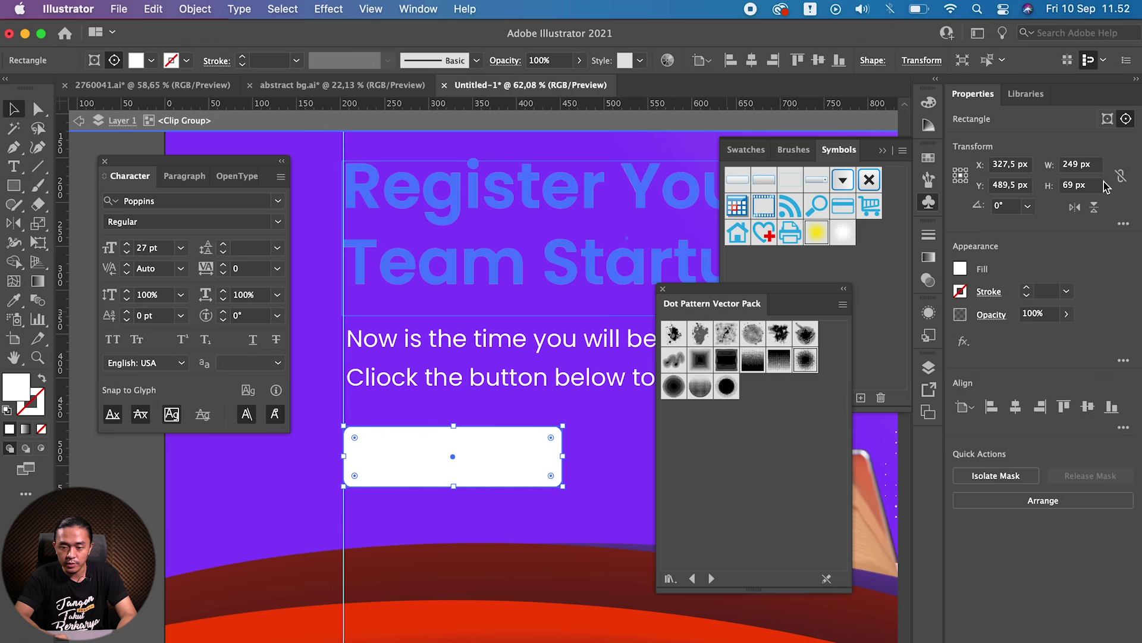
pyautogui.click(1091, 165)
pyautogui.write('250')
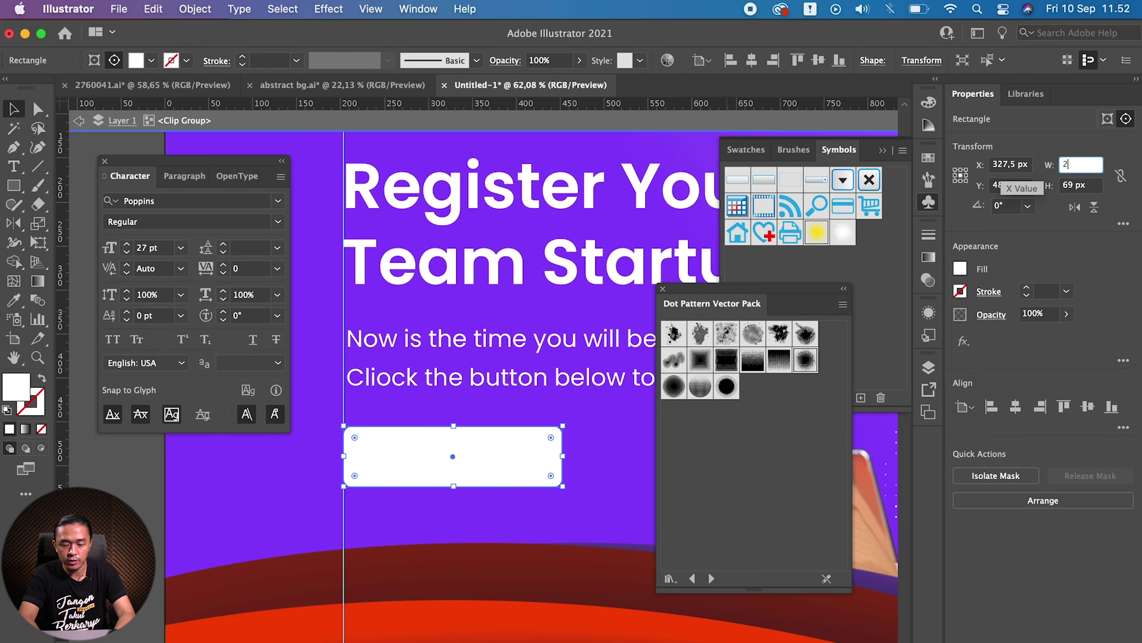
pyautogui.press('Tab')
pyautogui.write('50')
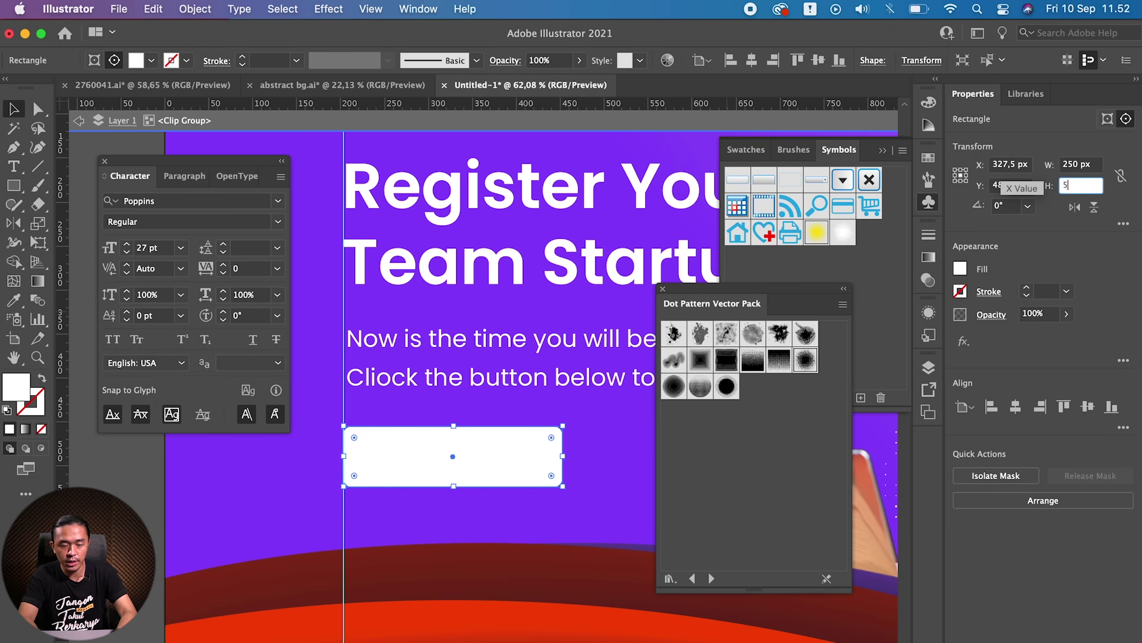
pyautogui.press('Return')
pyautogui.press('Tab')
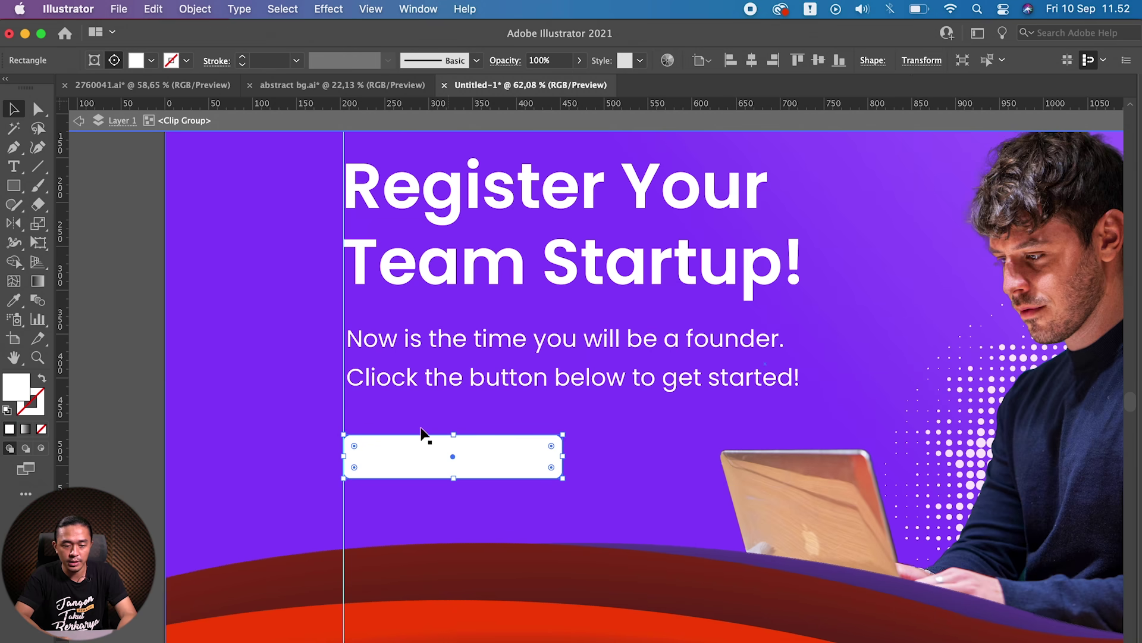
pyautogui.press('Up')
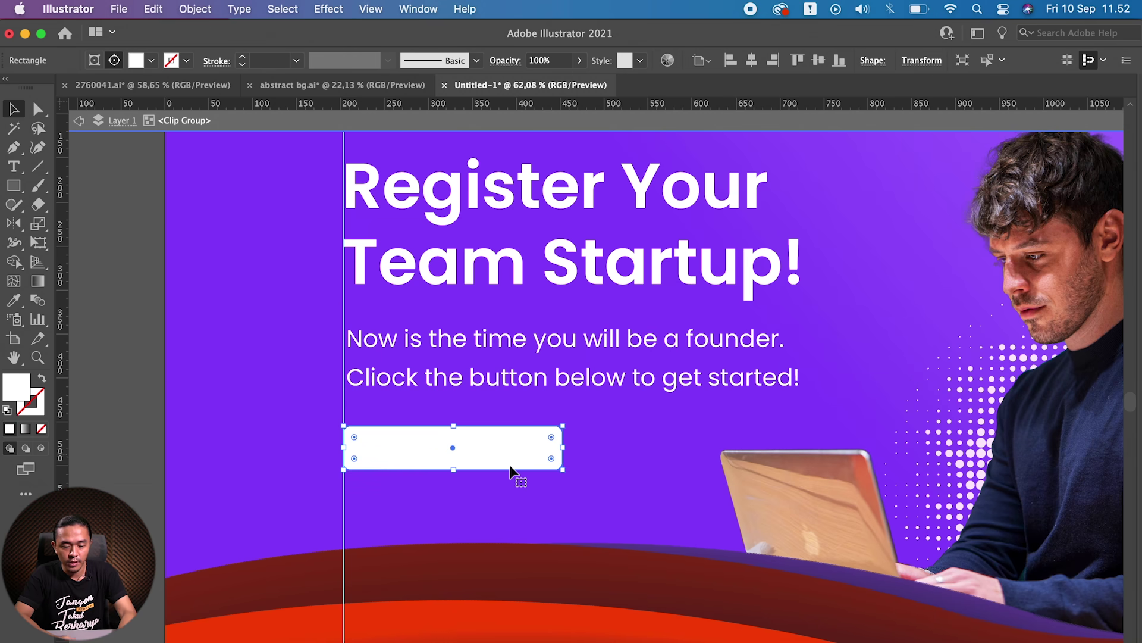
pyautogui.scroll(-5, 515, 470)
pyautogui.scroll(1, 510, 472)
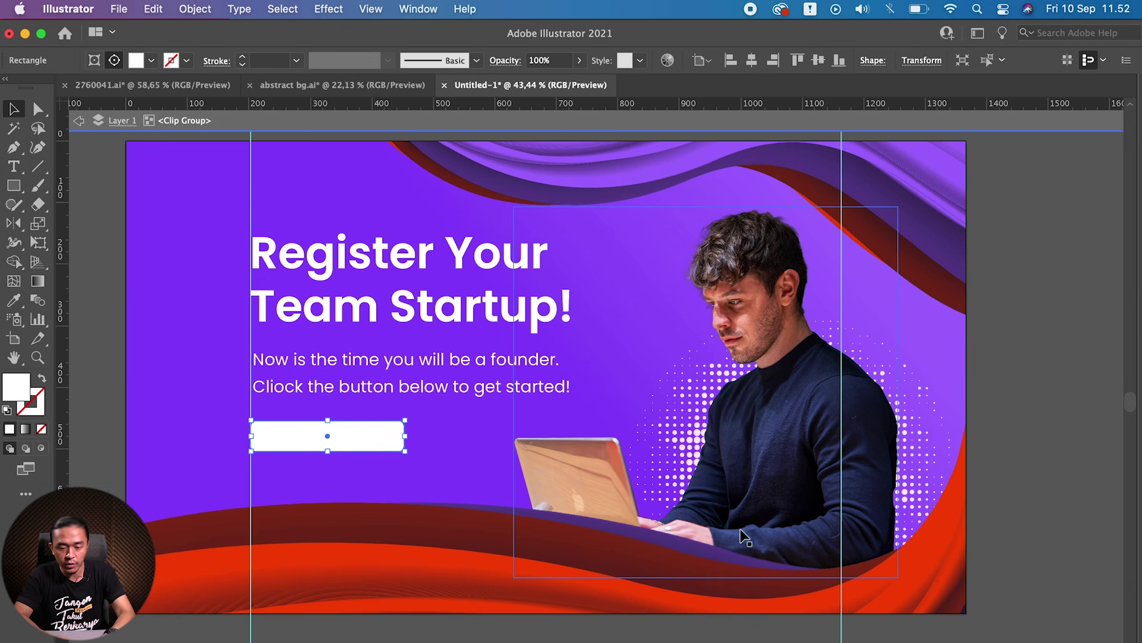
# Step: Copy the red-to-purple wave gradient onto the button with the Eyedropper and show the gradient settings
pyautogui.press('i')
pyautogui.click(949, 516)
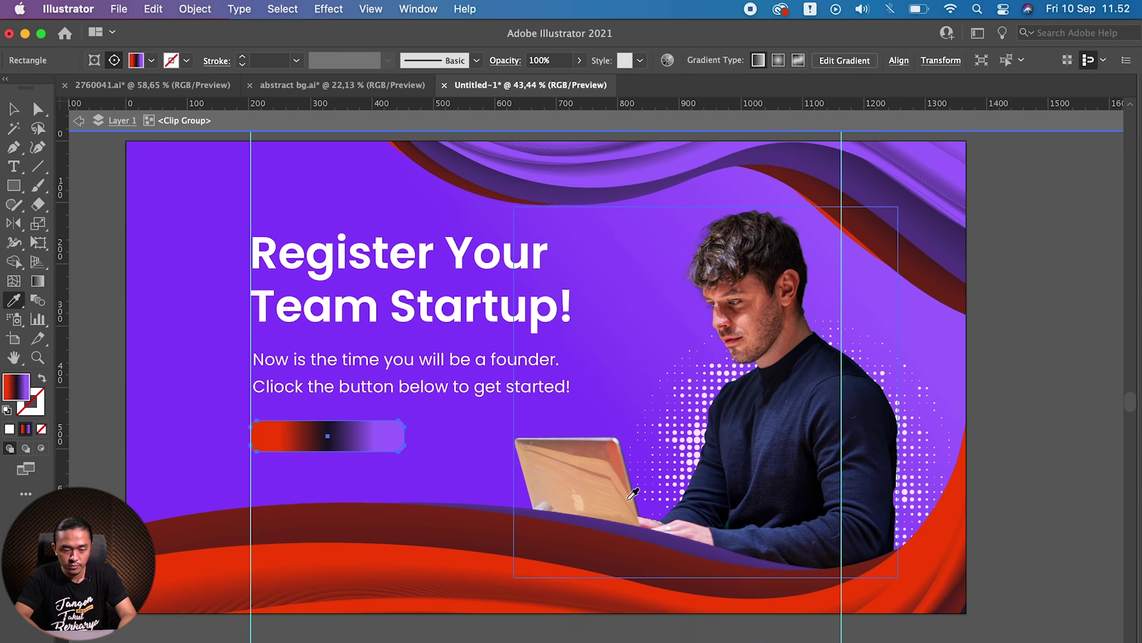
pyautogui.scroll(3, 366, 557)
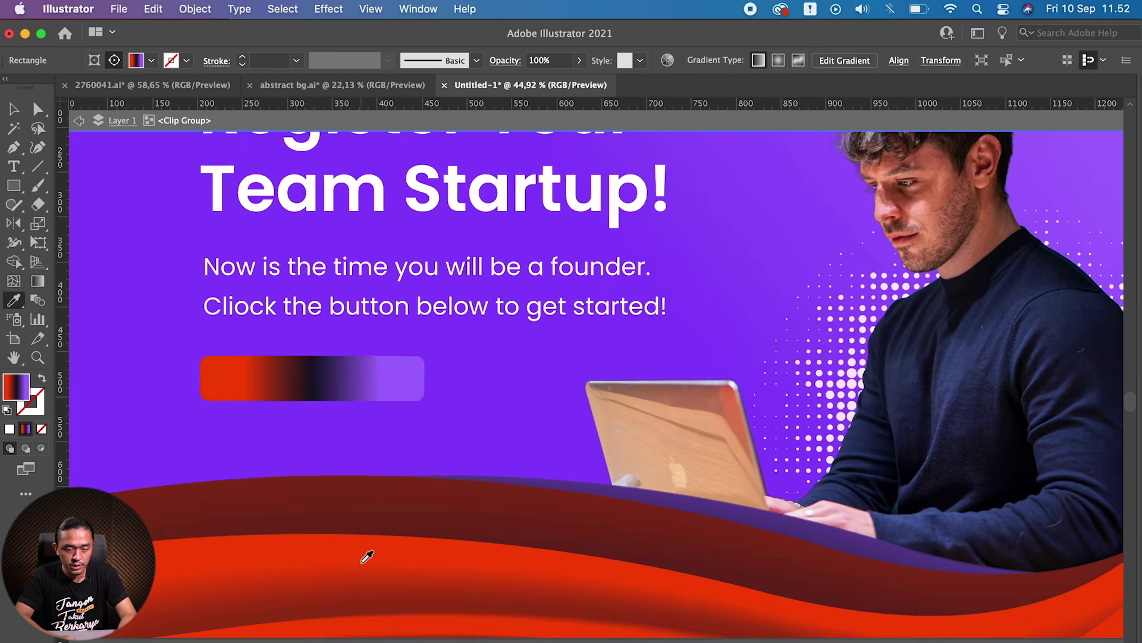
pyautogui.press('v')
pyautogui.press('Tab')
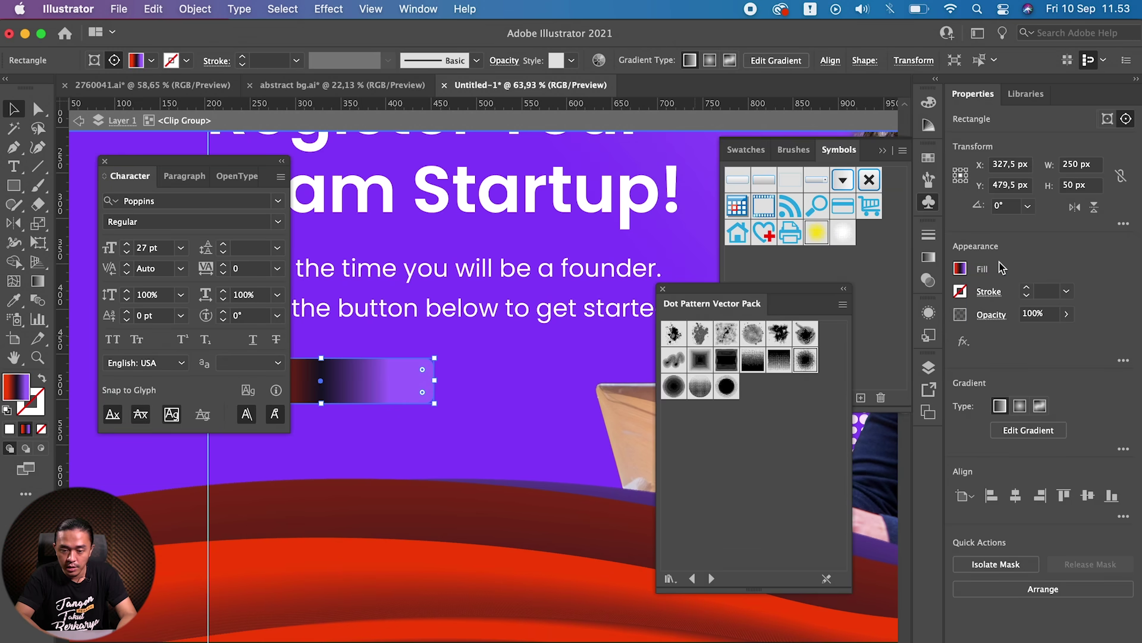
pyautogui.click(663, 289)
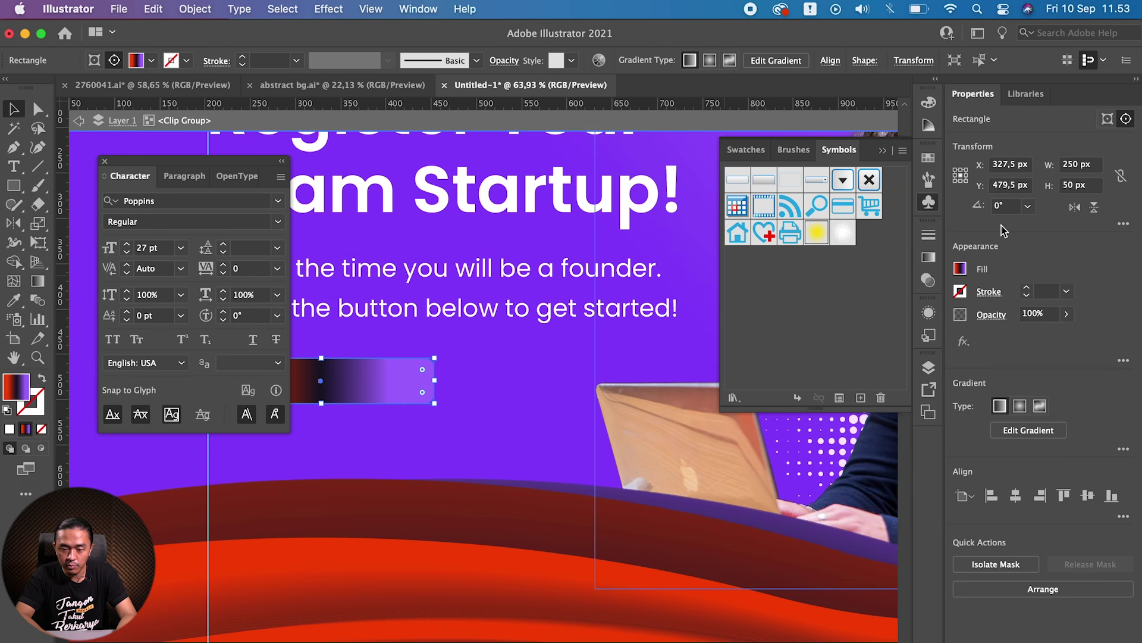
pyautogui.click(931, 257)
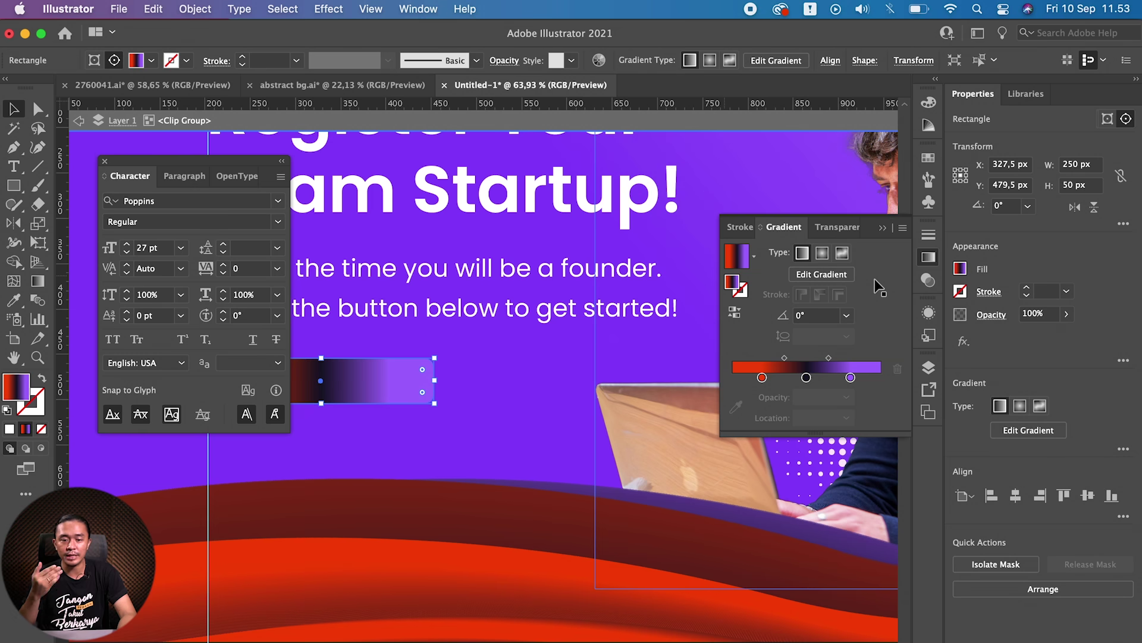
pyautogui.press('Tab')
pyautogui.press('Tab')
pyautogui.press('Tab')
pyautogui.press('Tab')
pyautogui.press('Tab')
pyautogui.press('Tab')
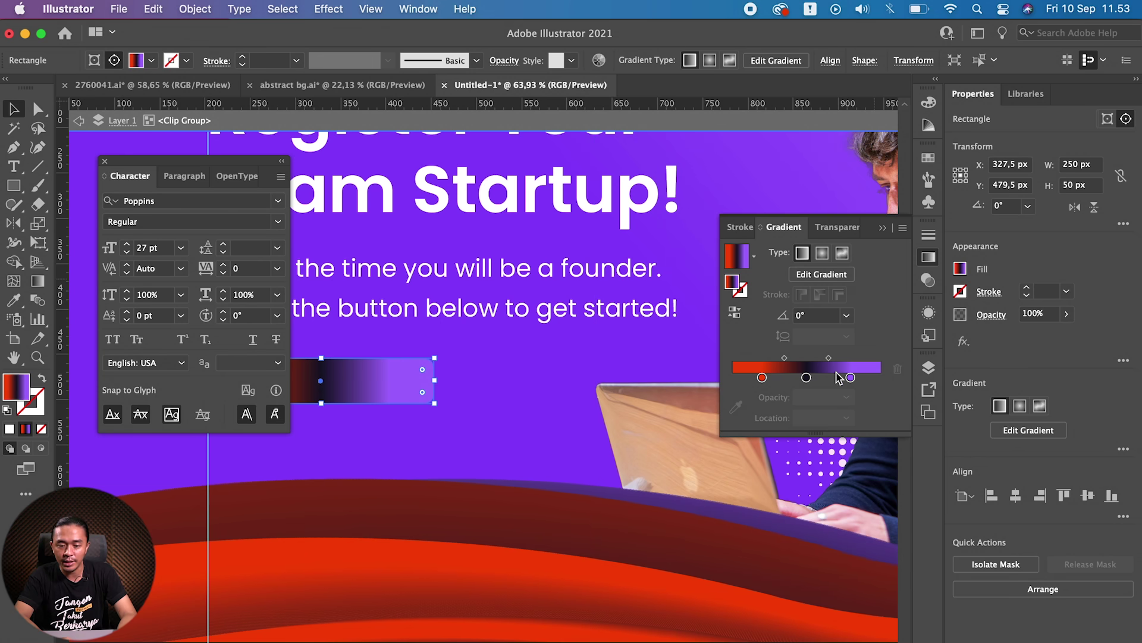
# Step: Edit the gradient stops so the button runs from red to orange
pyautogui.moveTo(807, 378); pyautogui.dragTo(794, 411)
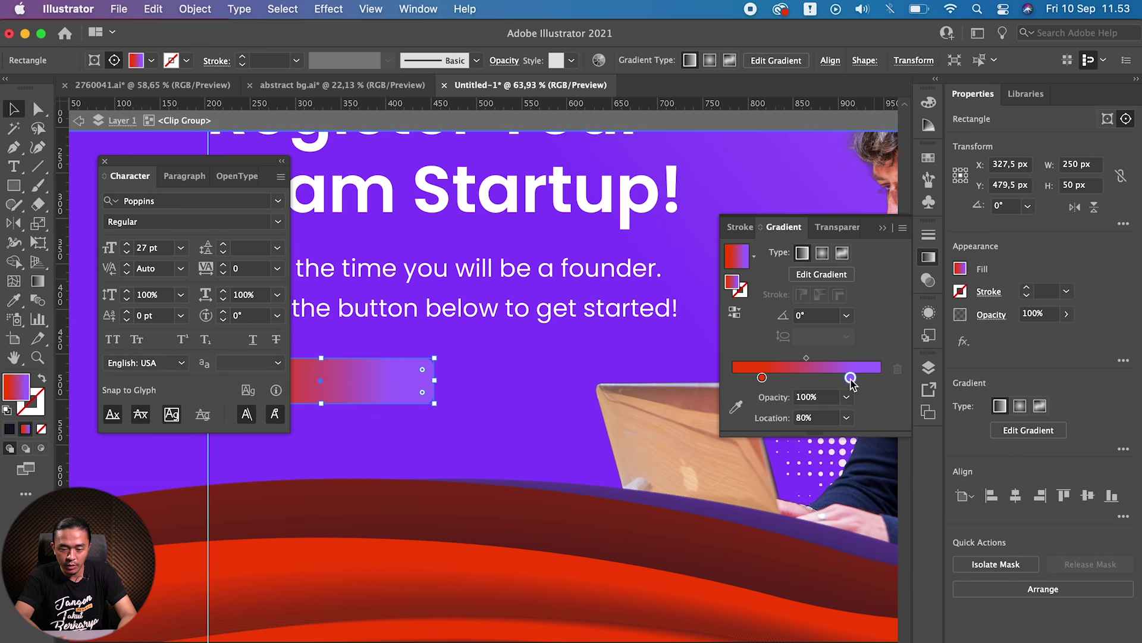
pyautogui.moveTo(762, 377)
pyautogui.mouseDown()
pyautogui.moveTo(825, 378)
pyautogui.moveTo(857, 426)
pyautogui.mouseUp()
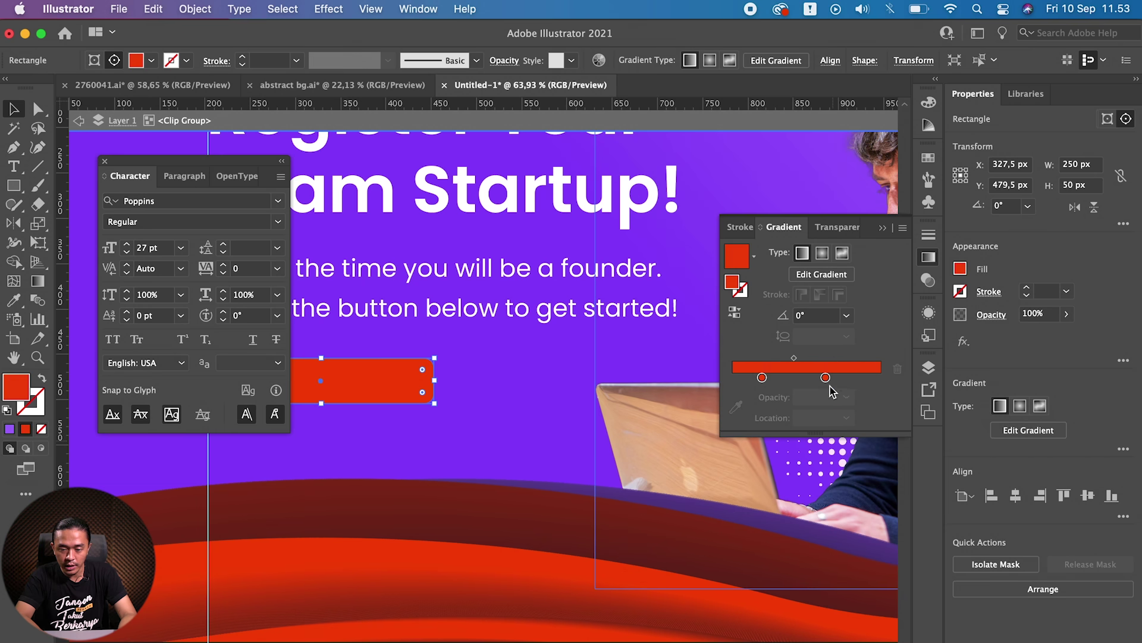
pyautogui.moveTo(825, 377); pyautogui.dragTo(880, 377)
pyautogui.doubleClick(880, 377)
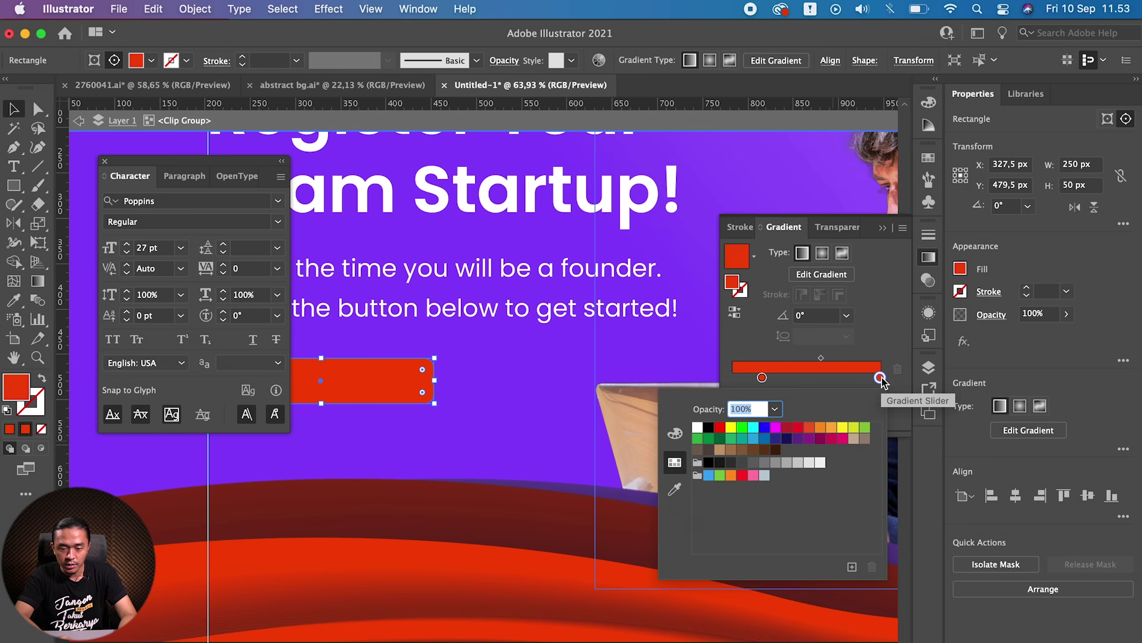
pyautogui.click(821, 428)
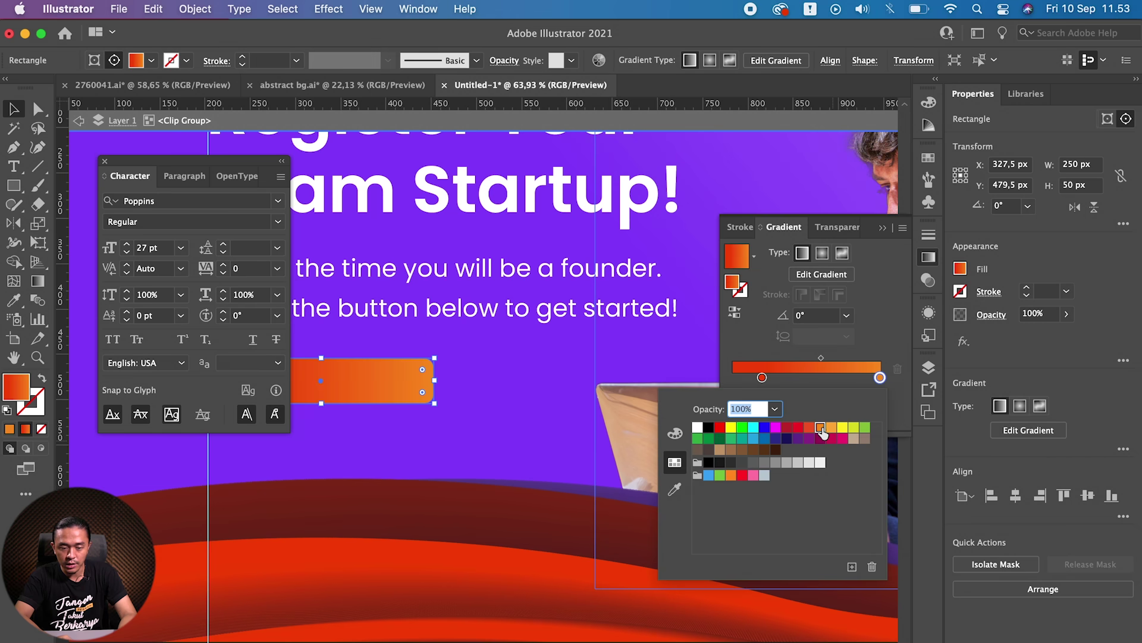
pyautogui.click(375, 399)
pyautogui.hotkey('shift', 'Tab')
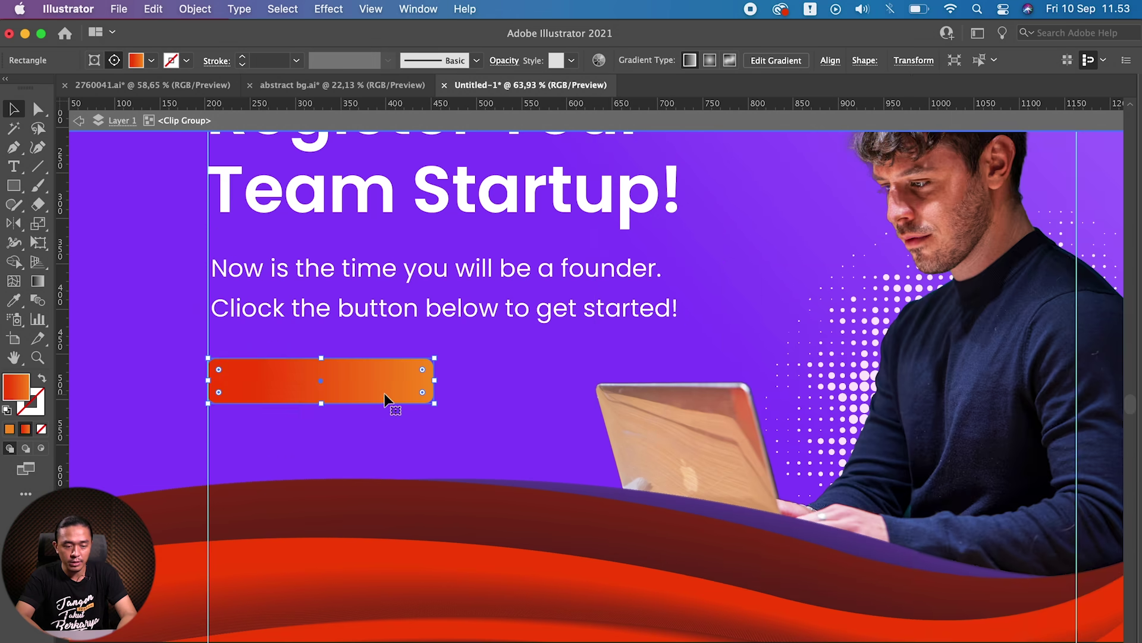
pyautogui.click(519, 354)
pyautogui.hscroll(-3, 519, 354)
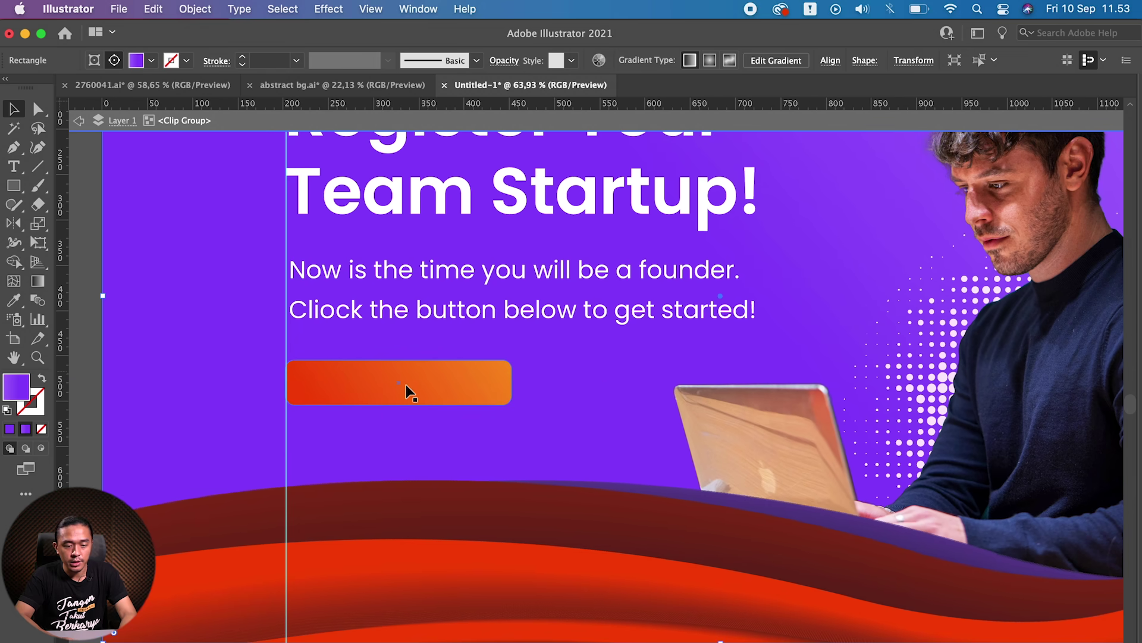
# Step: Add a 'Register Now' text label on the button
pyautogui.click(406, 387)
pyautogui.press('t')
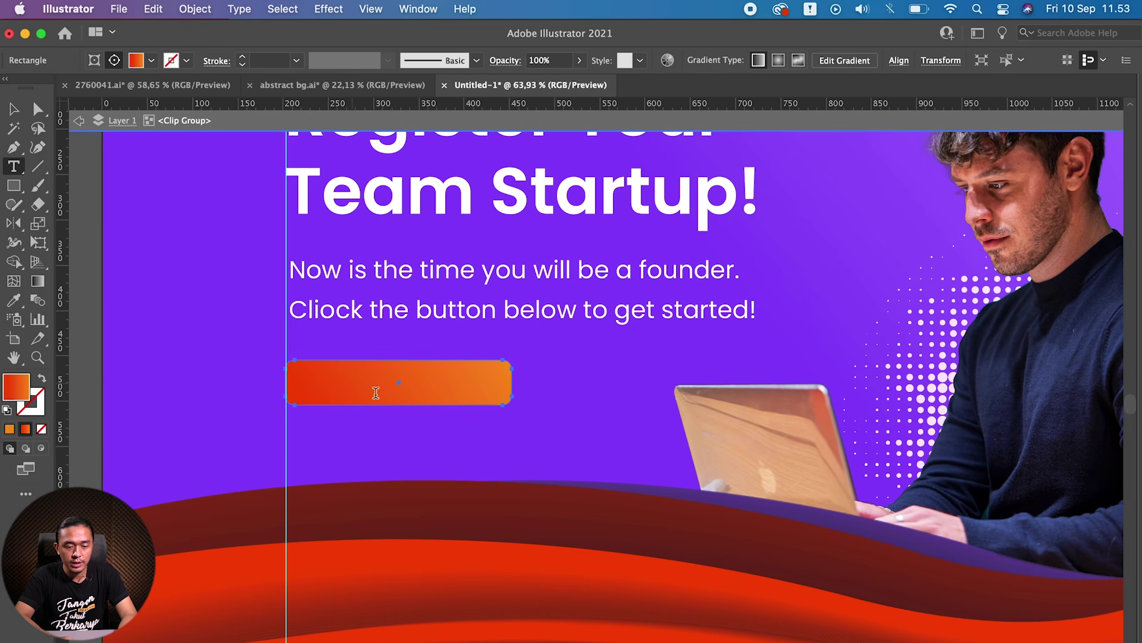
pyautogui.click(360, 384)
pyautogui.write('R')
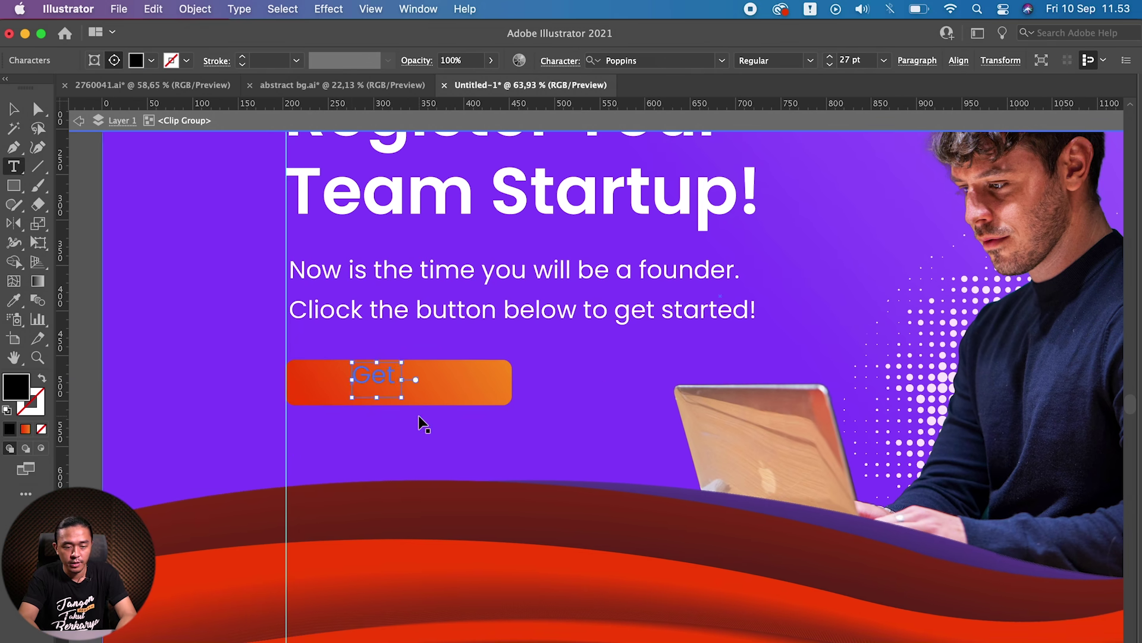
pyautogui.write('ow')
pyautogui.press('Escape')
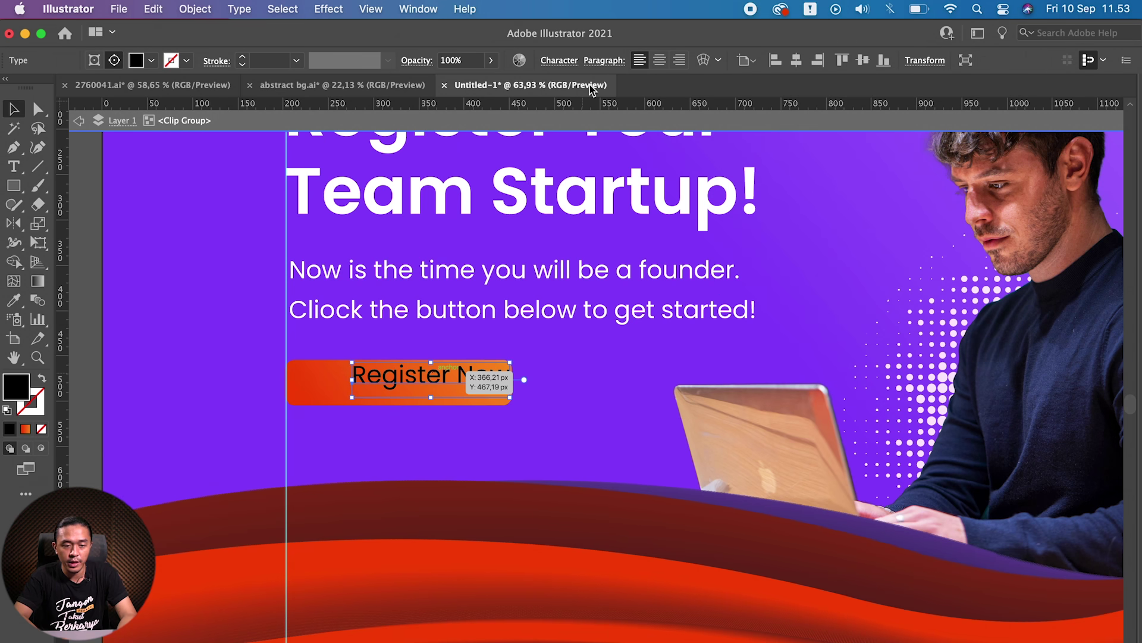
# Step: Style the label Poppins Bold with a white fill
pyautogui.hotkey('ctrl', 't')
pyautogui.hscroll(-3, 322, 218)
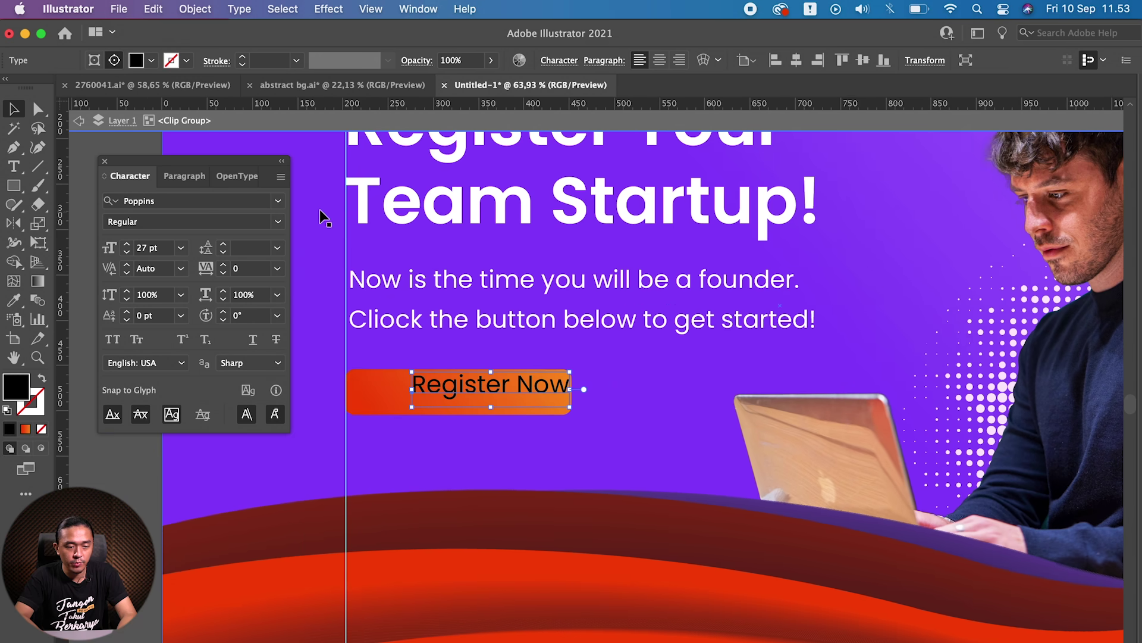
pyautogui.click(190, 221)
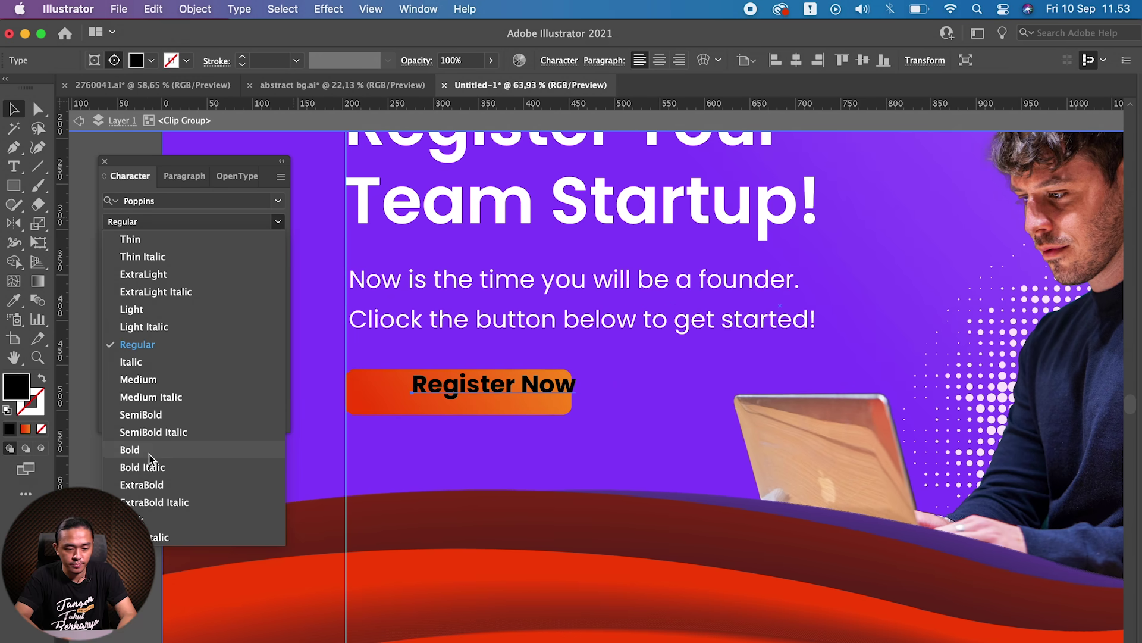
pyautogui.click(130, 449)
pyautogui.click(9, 410)
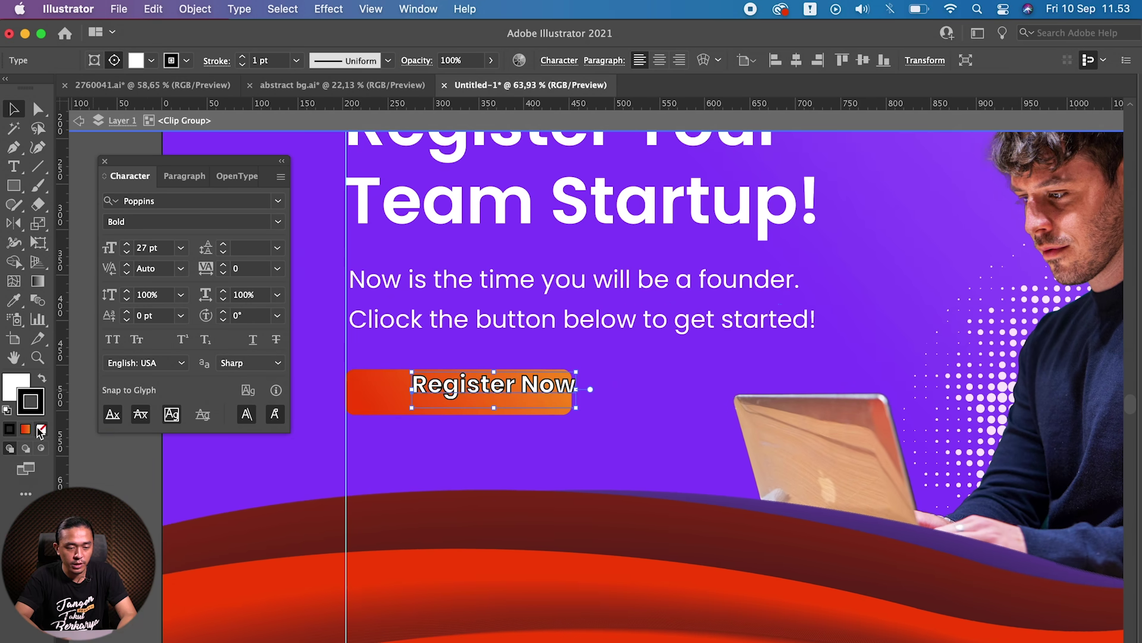
pyautogui.scroll(-3, 373, 402)
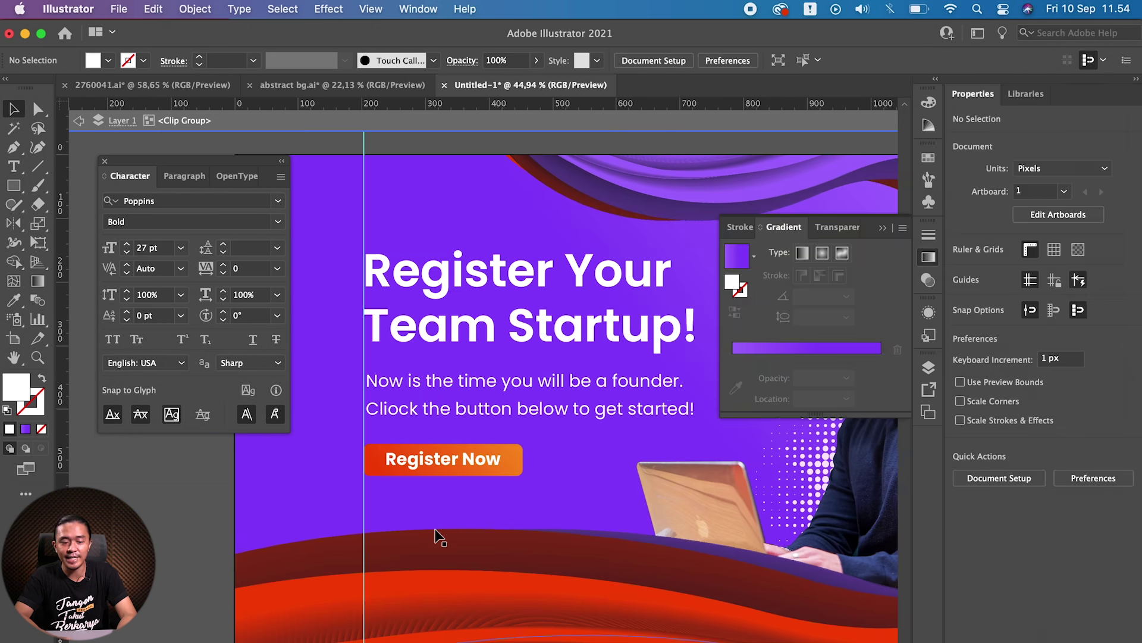
pyautogui.hotkey('shift', 'Tab')
pyautogui.scroll(2, 443, 529)
pyautogui.scroll(1, 513, 469)
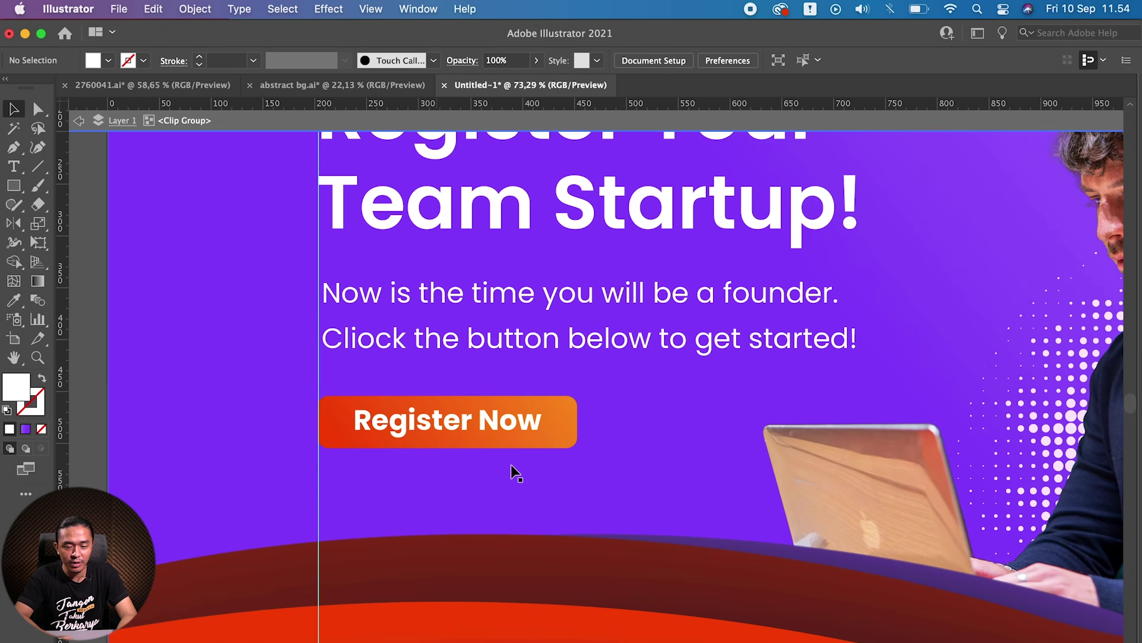
pyautogui.scroll(2, 580, 433)
# Step: Duplicate the button and shrink the copy into a small bar just under the label
pyautogui.click(581, 428)
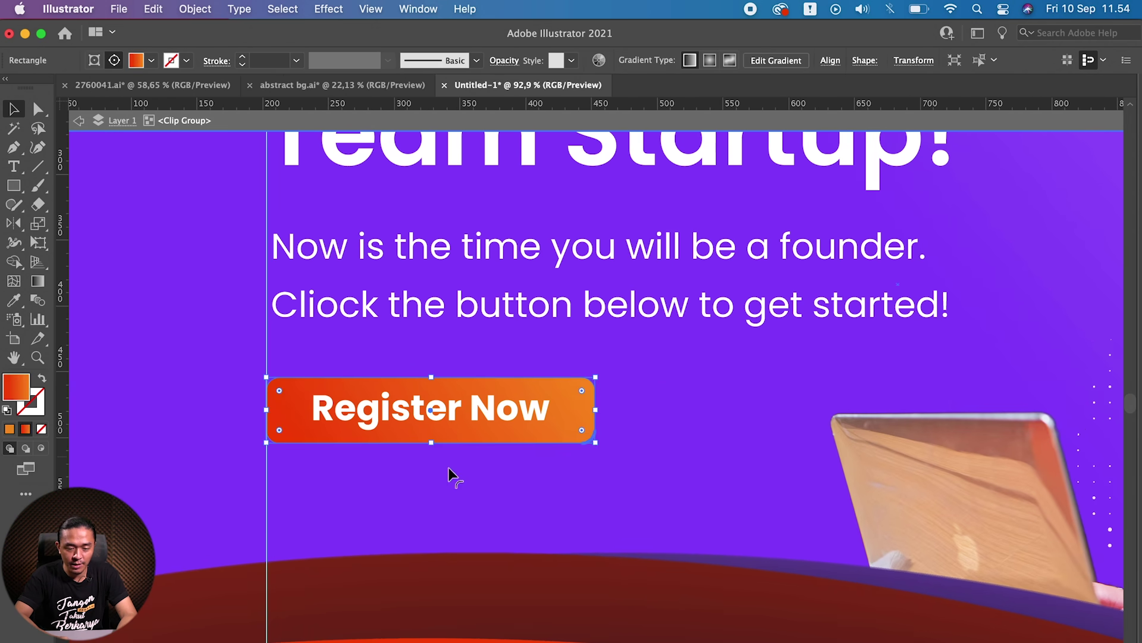
pyautogui.press('l')
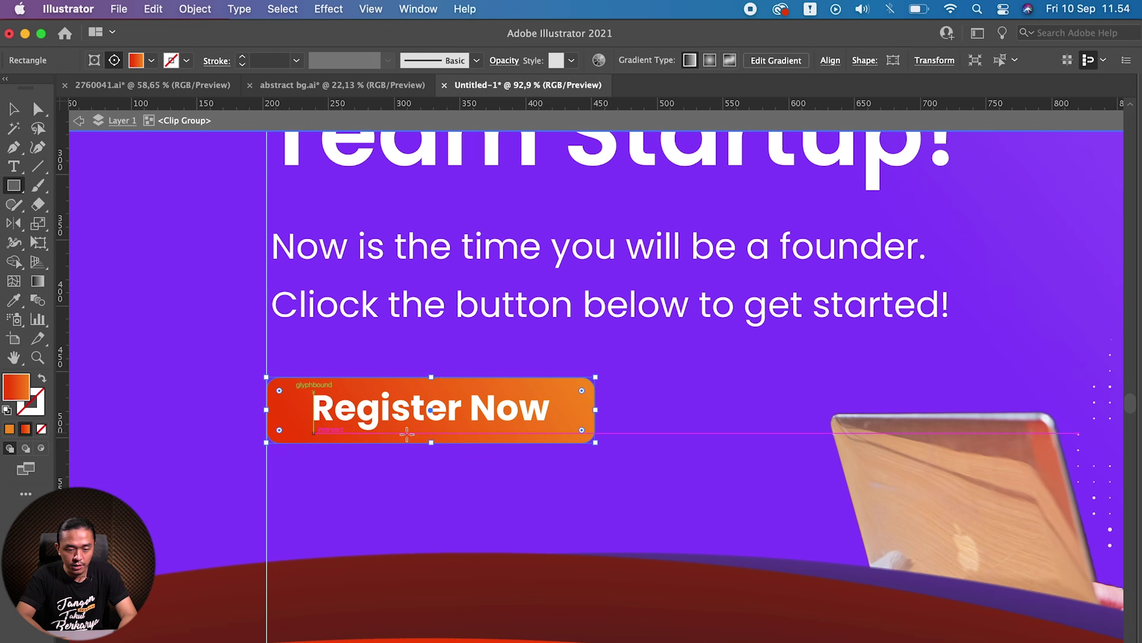
pyautogui.press('v')
pyautogui.moveTo(588, 396); pyautogui.dragTo(589, 402)
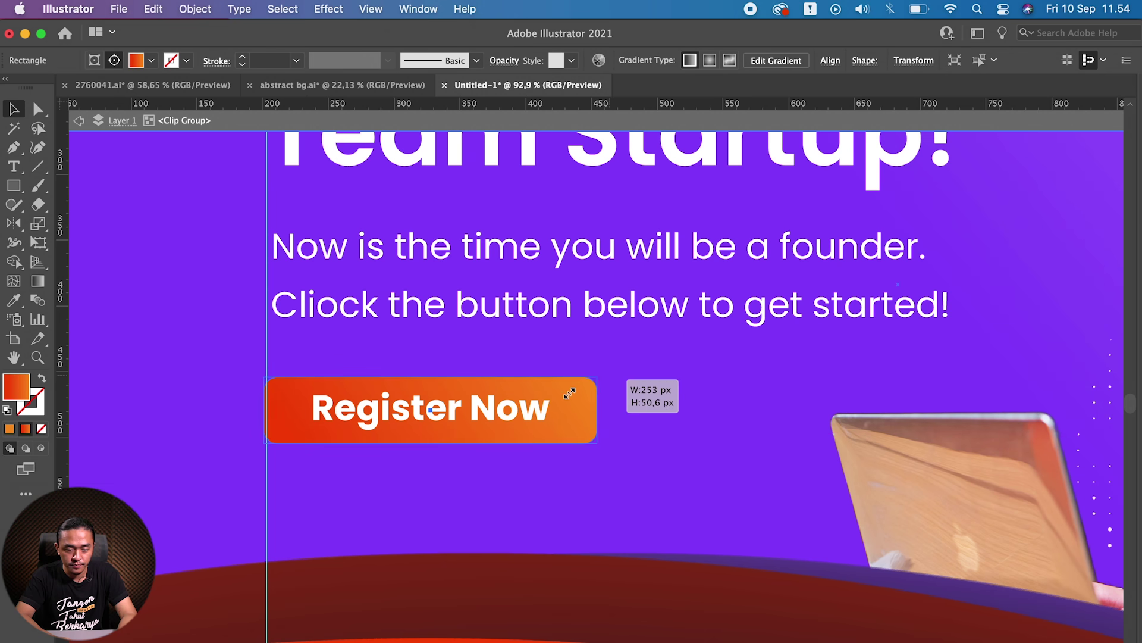
pyautogui.moveTo(598, 376); pyautogui.dragTo(565, 395)
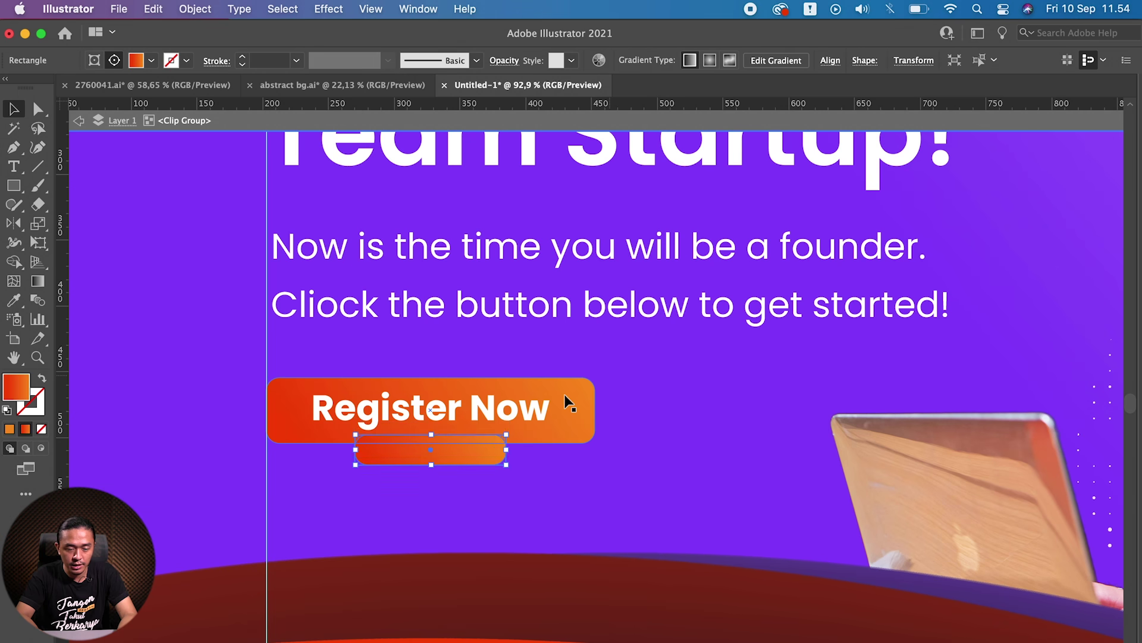
pyautogui.press('Down')
pyautogui.press('Down')
pyautogui.scroll(-3, 564, 394)
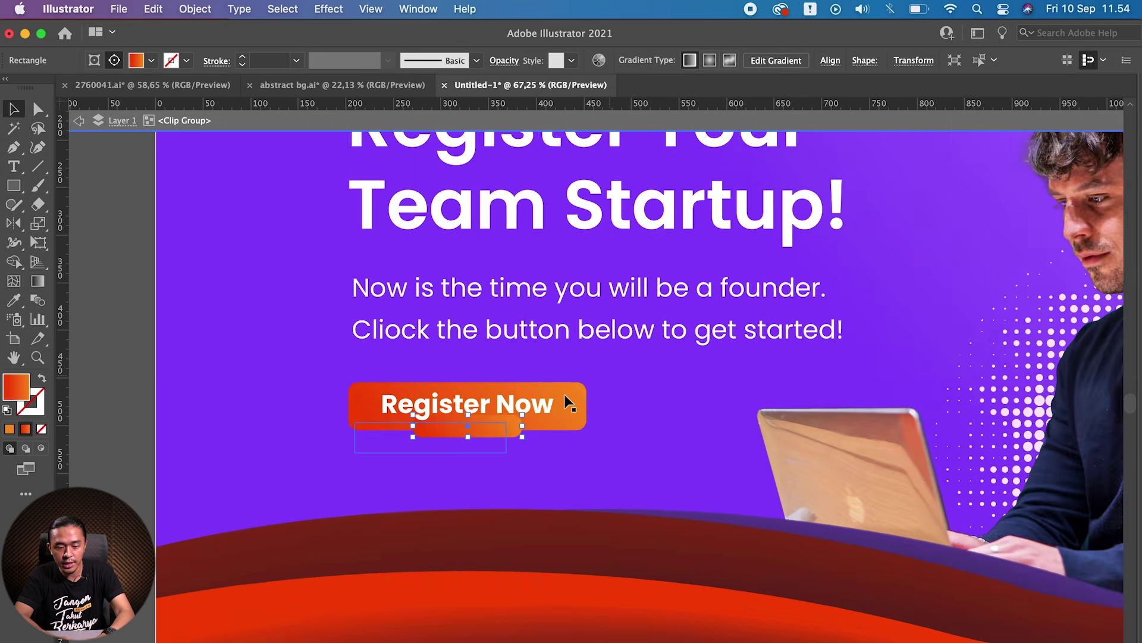
# Step: Fill the small bar with the background's red-to-purple gradient using the Eyedropper
pyautogui.press('i')
pyautogui.click(864, 507)
pyautogui.press('v')
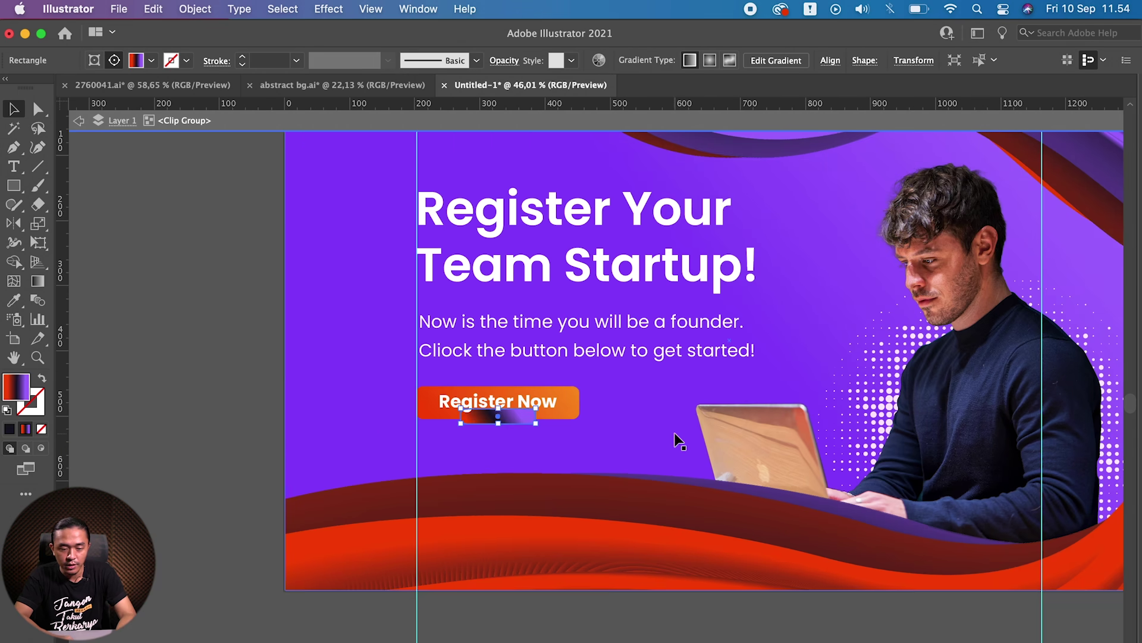
pyautogui.scroll(2, 674, 433)
pyautogui.scroll(1, 674, 434)
pyautogui.hotkey('shift', 'Tab')
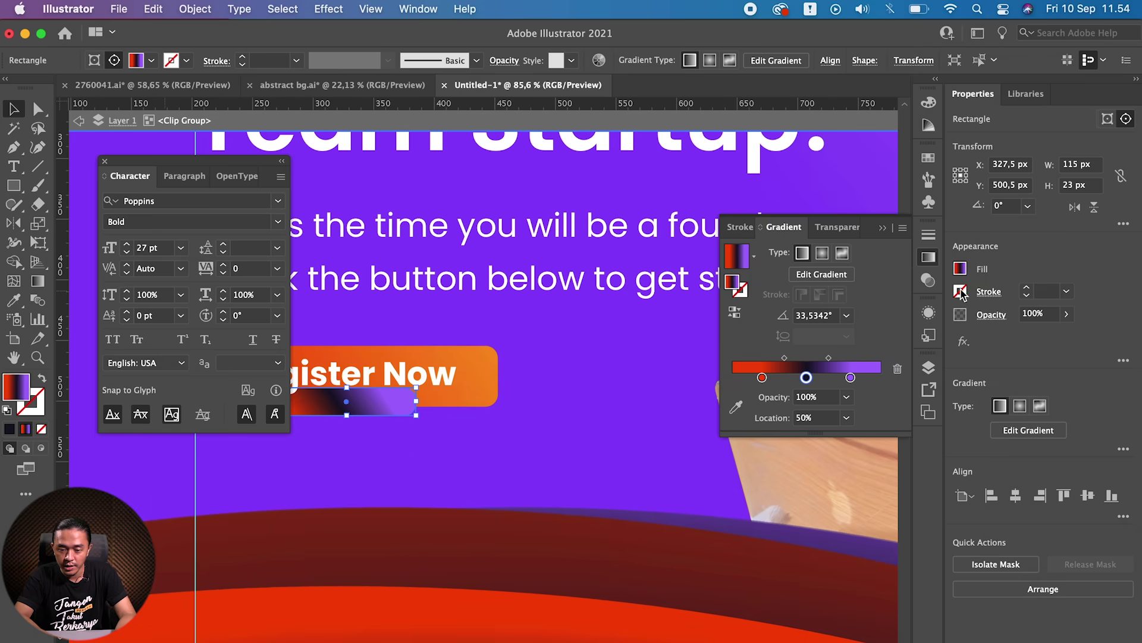
# Step: Remove the black middle stop and move the purple stop to the gradient's start
pyautogui.moveTo(806, 379); pyautogui.dragTo(802, 462)
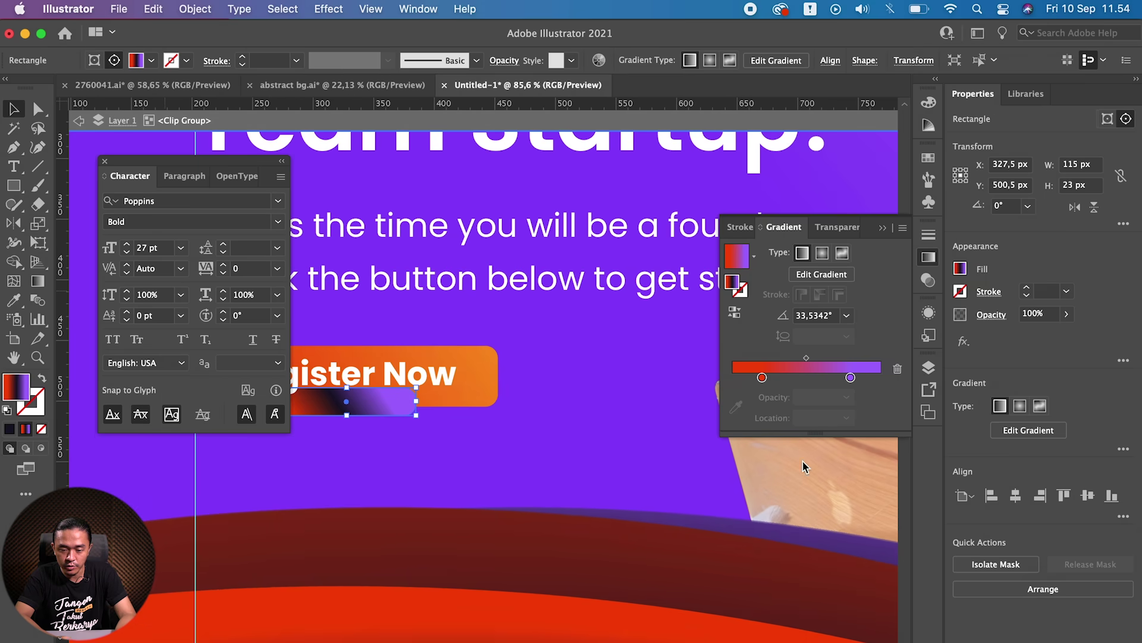
pyautogui.click(803, 379)
pyautogui.moveTo(800, 379)
pyautogui.mouseDown()
pyautogui.moveTo(825, 383)
pyautogui.moveTo(802, 379)
pyautogui.moveTo(762, 414)
pyautogui.mouseUp()
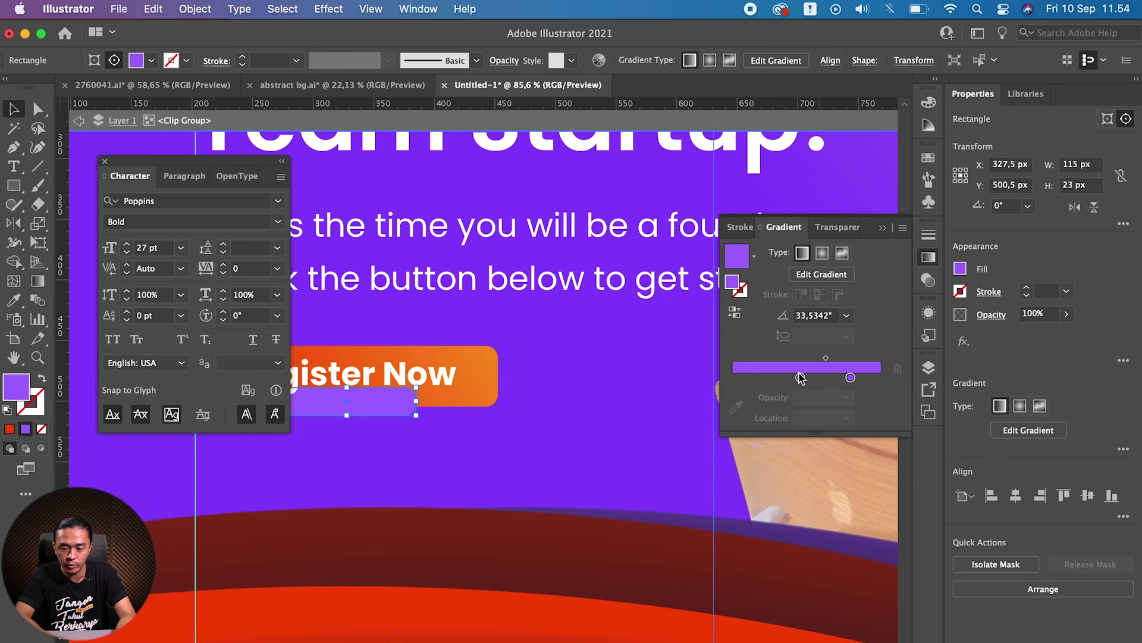
pyautogui.moveTo(800, 377); pyautogui.dragTo(732, 378)
pyautogui.doubleClick(732, 378)
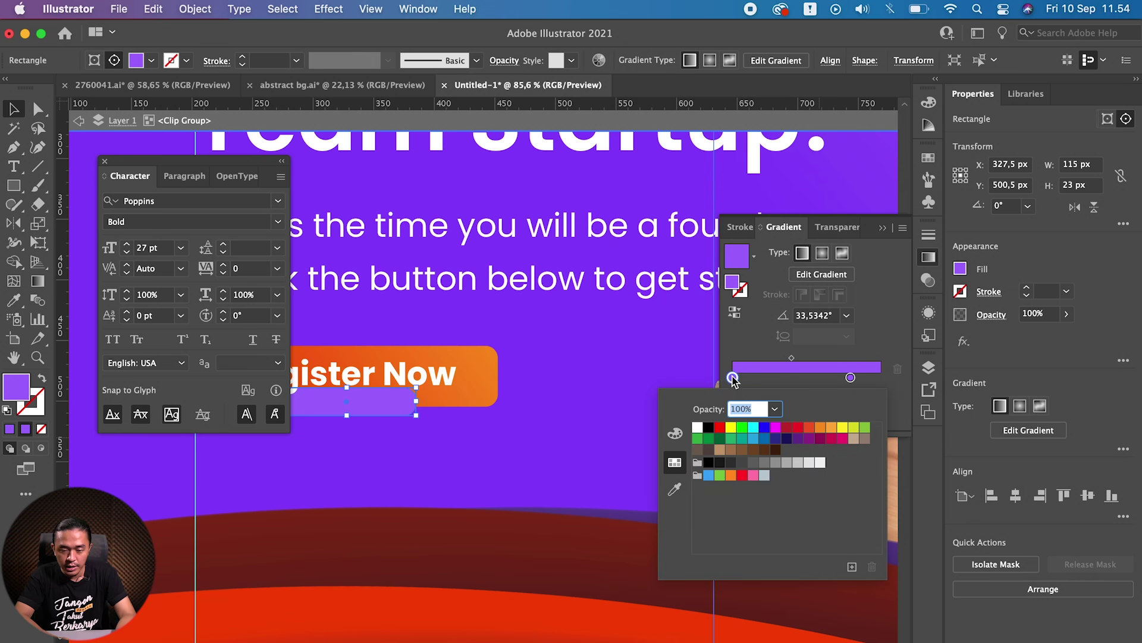
pyautogui.click(6, 396)
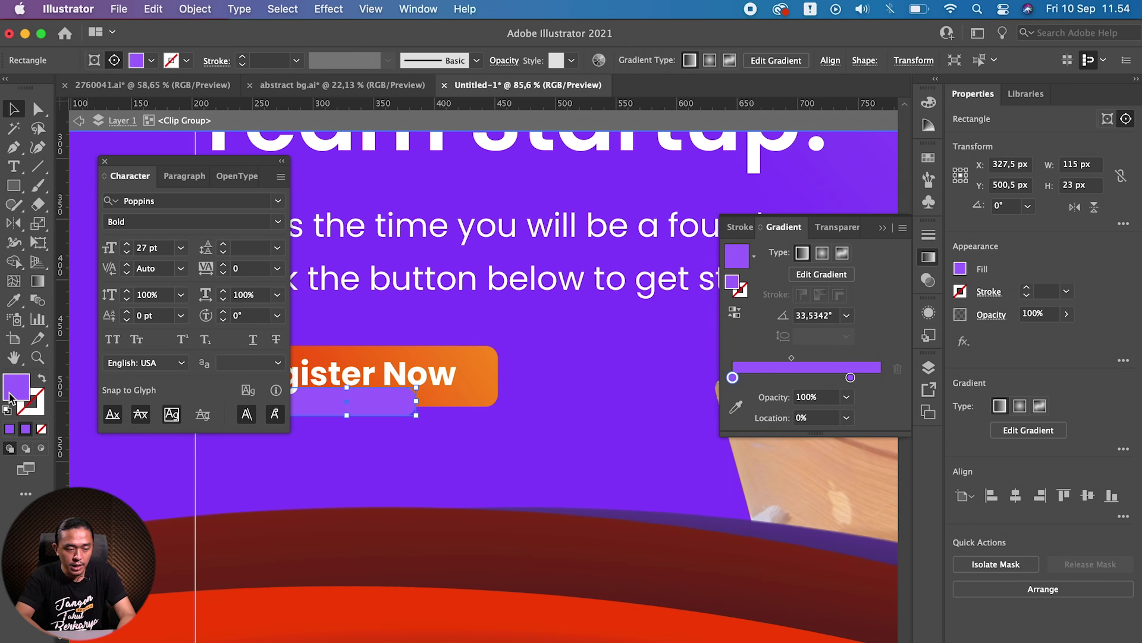
# Step: Check the fill colour picker and reselect the small purple bar under Register Now
pyautogui.doubleClick(13, 397)
pyautogui.press('Escape')
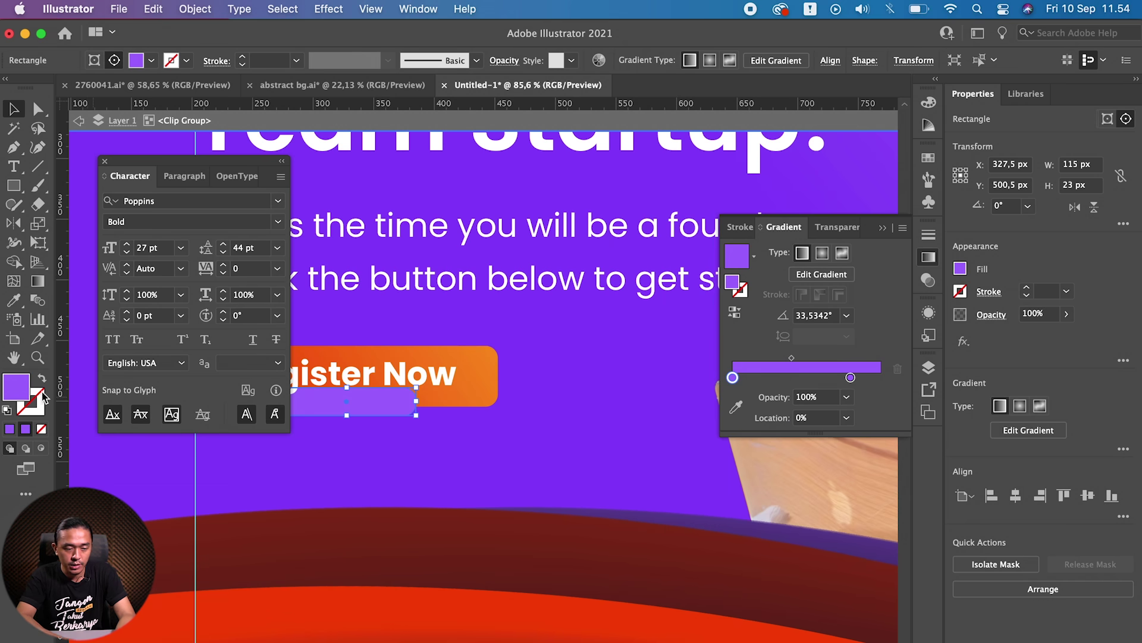
pyautogui.doubleClick(25, 391)
pyautogui.press('Escape')
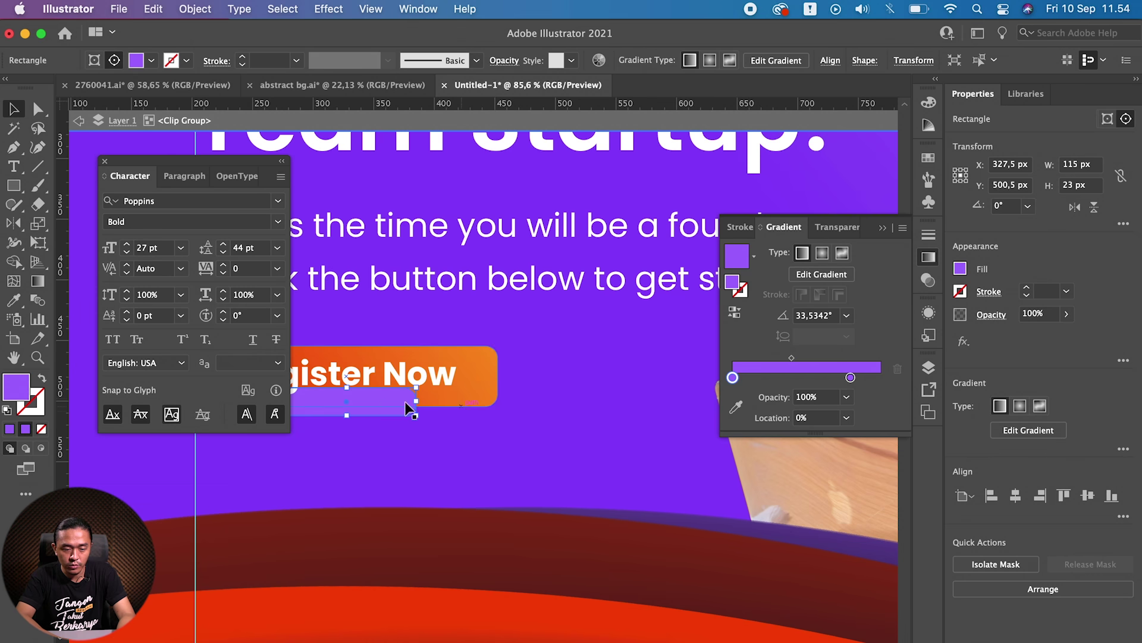
pyautogui.click(411, 396)
pyautogui.click(572, 439)
pyautogui.scroll(-3, 526, 428)
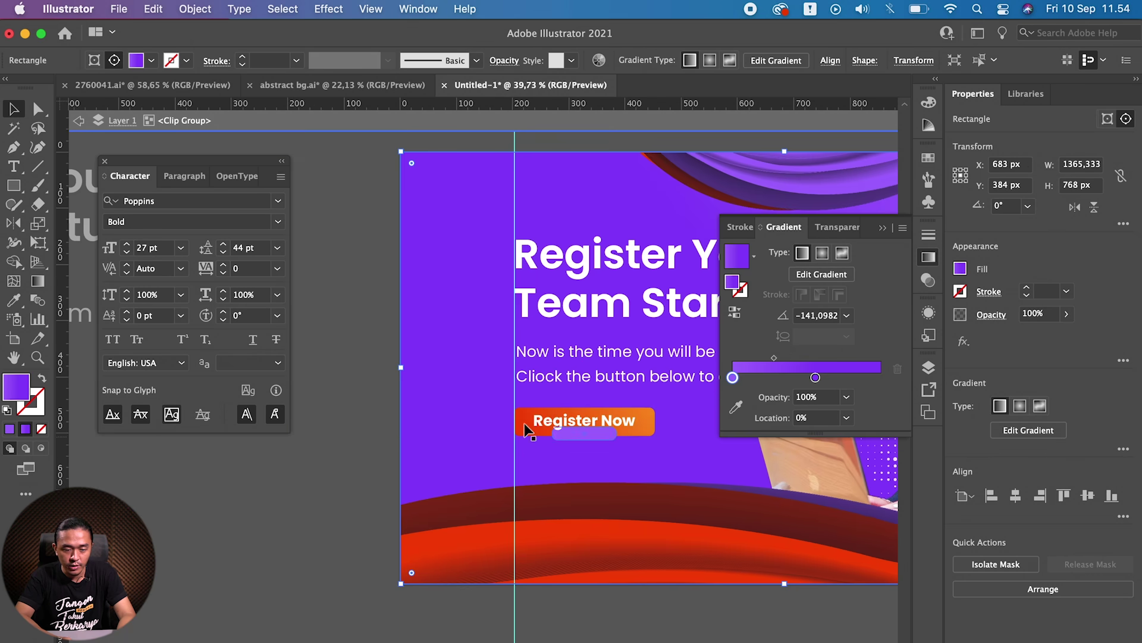
pyautogui.click(604, 436)
pyautogui.scroll(3, 606, 442)
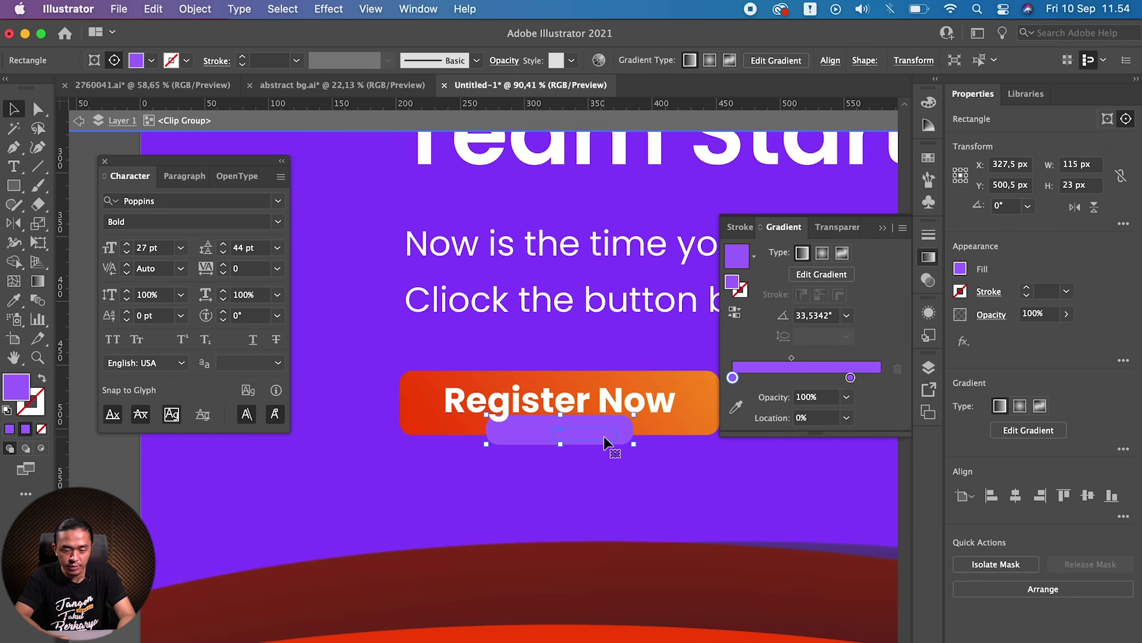
# Step: Deepen the left gradient stop to purple A32FFC and reposition it along the gradient
pyautogui.doubleClick(733, 378)
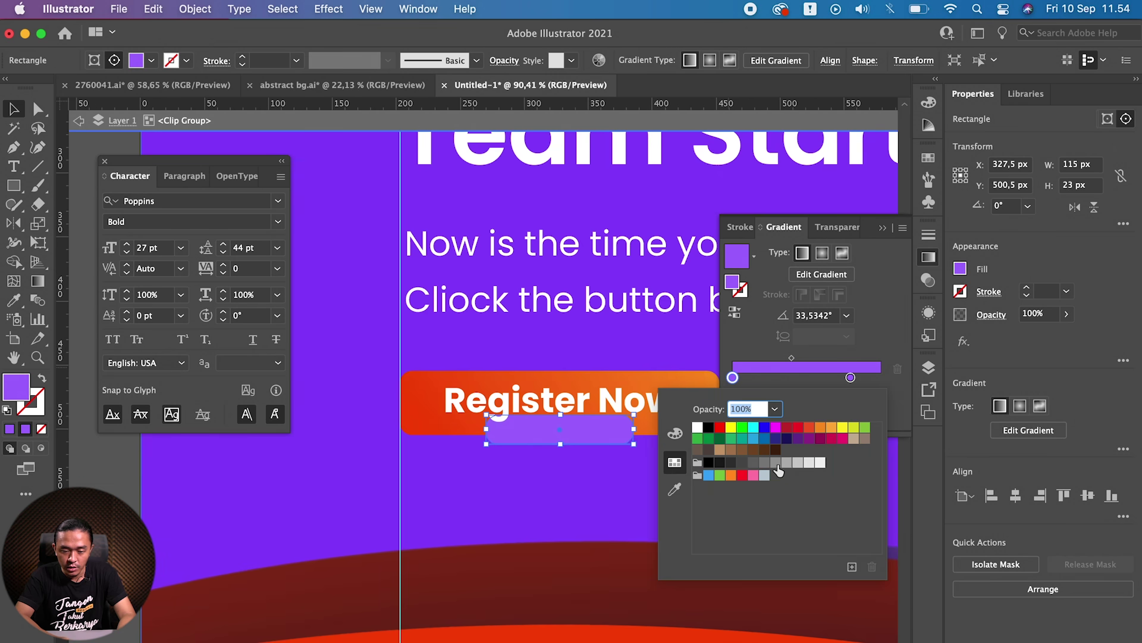
pyautogui.click(674, 434)
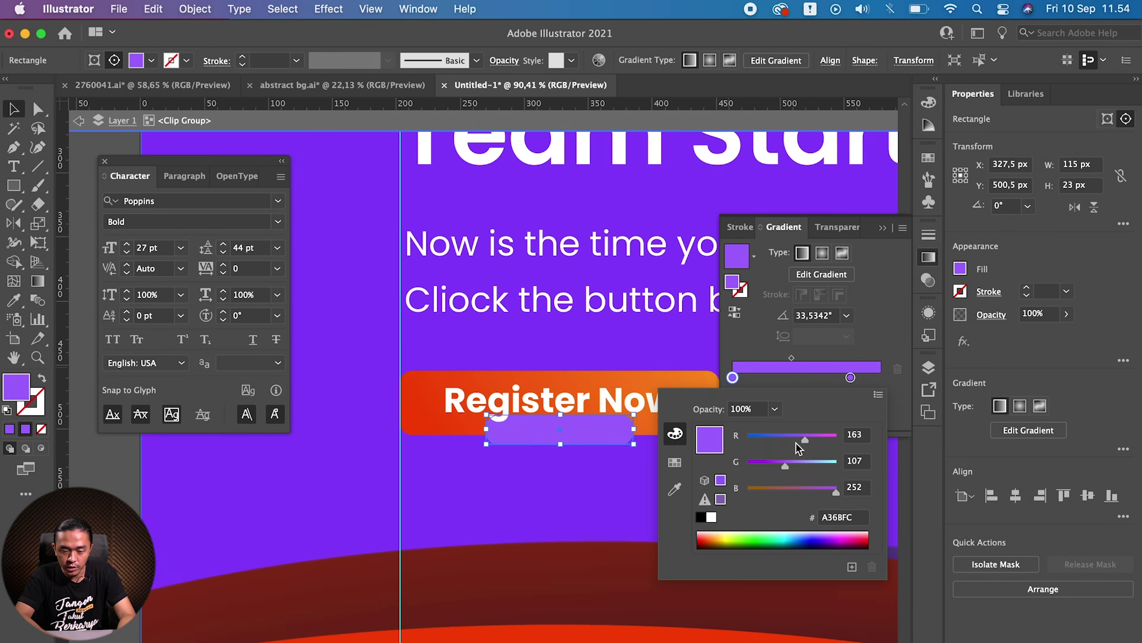
pyautogui.moveTo(771, 468)
pyautogui.mouseDown()
pyautogui.moveTo(799, 490)
pyautogui.moveTo(760, 472)
pyautogui.mouseUp()
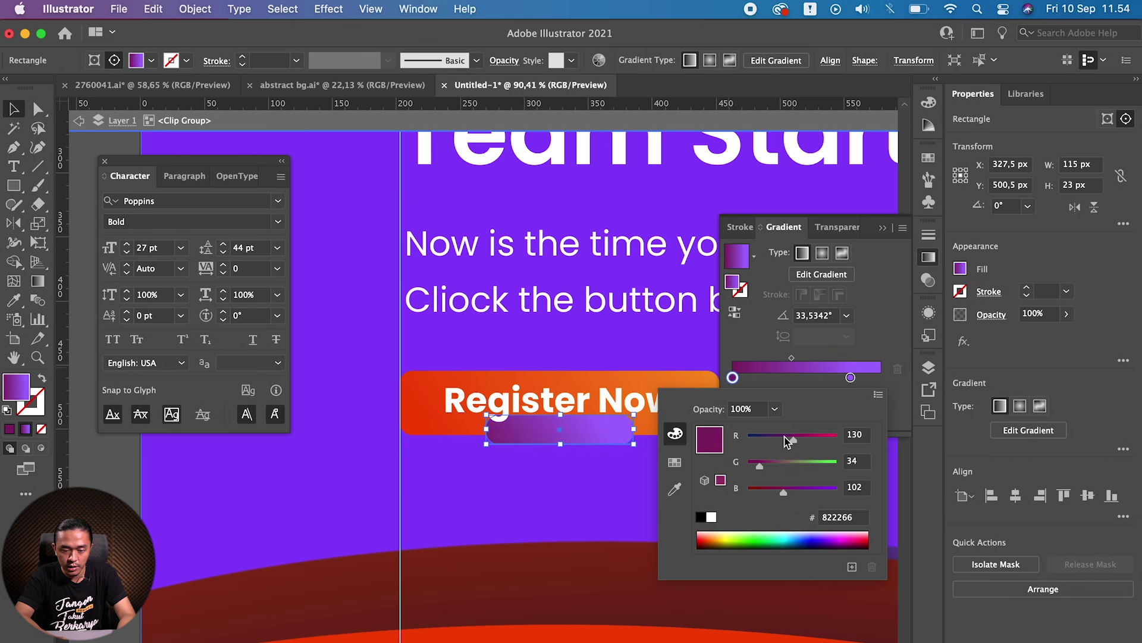
pyautogui.click(851, 378)
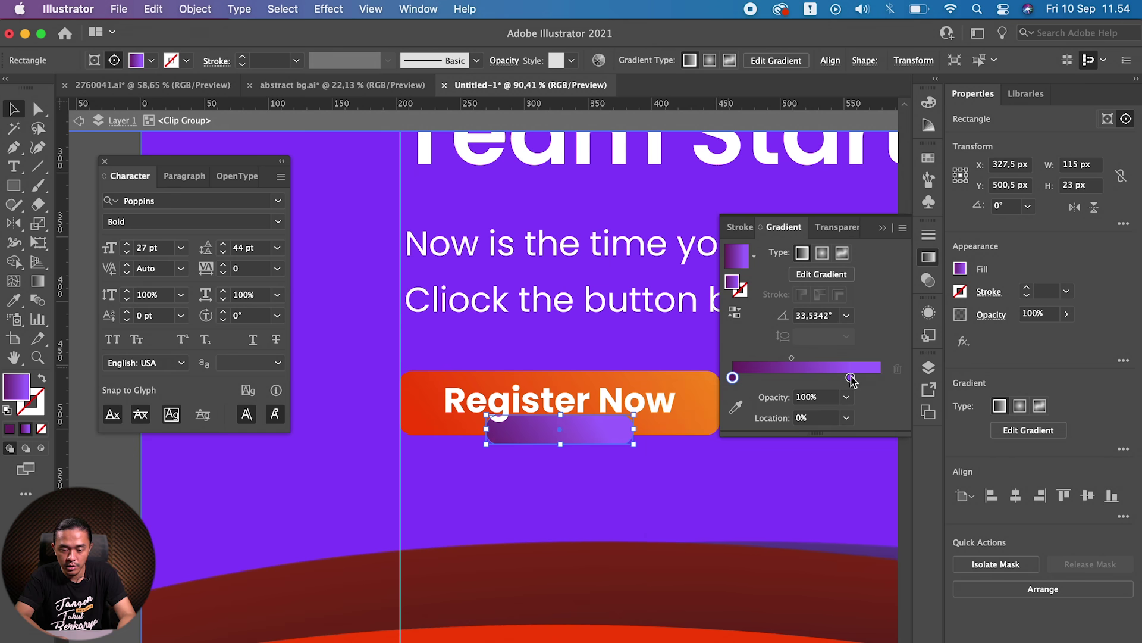
pyautogui.moveTo(733, 377)
pyautogui.mouseDown()
pyautogui.moveTo(880, 378)
pyautogui.moveTo(561, 461)
pyautogui.moveTo(563, 430)
pyautogui.mouseUp()
pyautogui.click(850, 378)
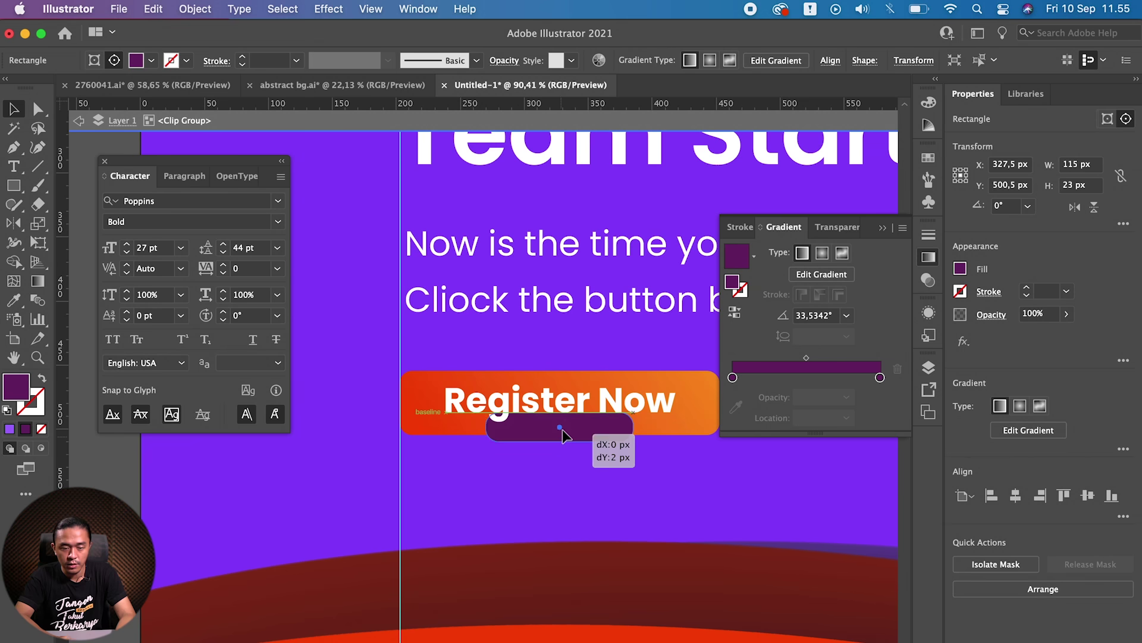
pyautogui.click(327, 9)
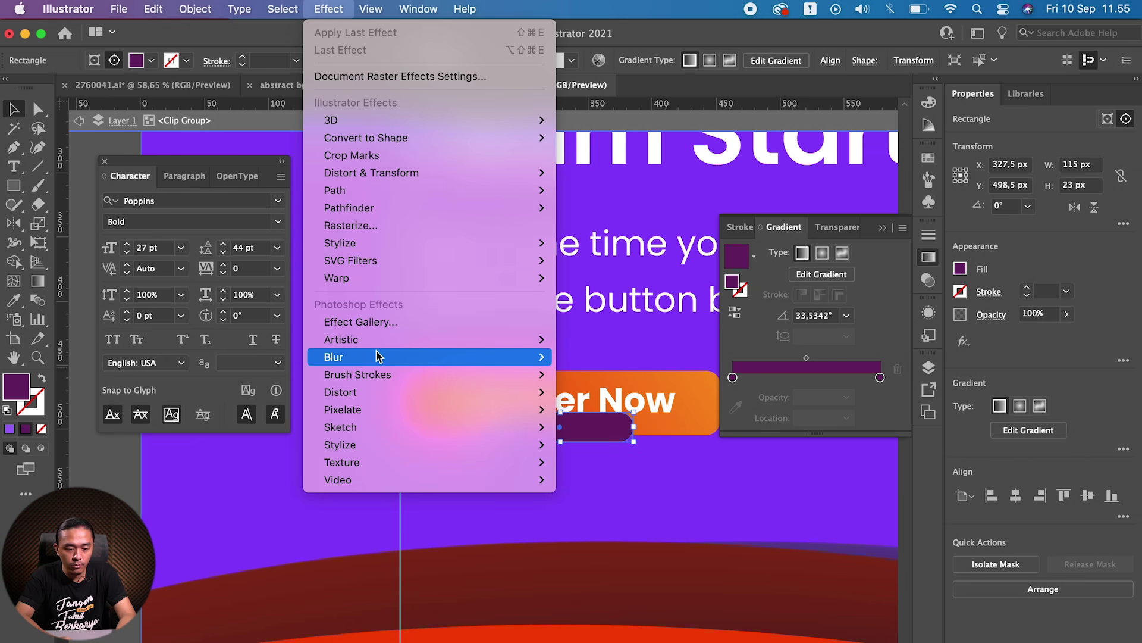
# Step: Try a Gaussian Blur on the pill, nudge it, then back out of the blur
pyautogui.moveTo(375, 356)
pyautogui.click(601, 357)
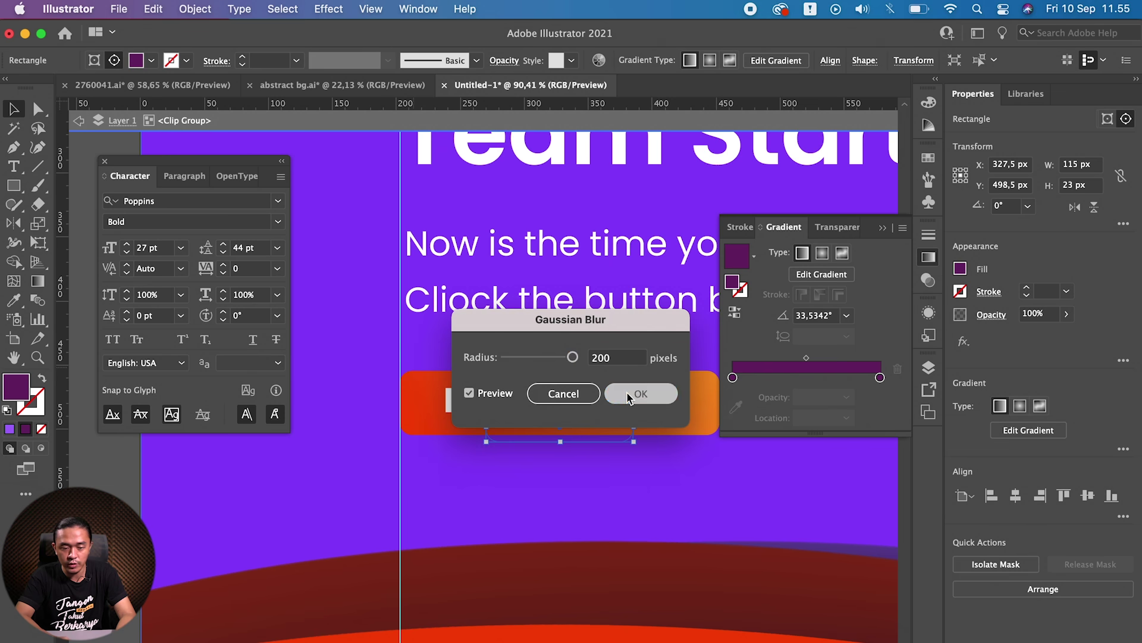
pyautogui.click(628, 394)
pyautogui.press('Down')
pyautogui.press('Down')
pyautogui.press('Down')
pyautogui.press('Down')
pyautogui.press('Down')
pyautogui.press('Down')
pyautogui.press('Up')
pyautogui.press('Up')
pyautogui.press('Up')
pyautogui.press('Up')
pyautogui.press('Up')
pyautogui.press('Up')
pyautogui.press('Up')
pyautogui.press('Up')
pyautogui.press('Up')
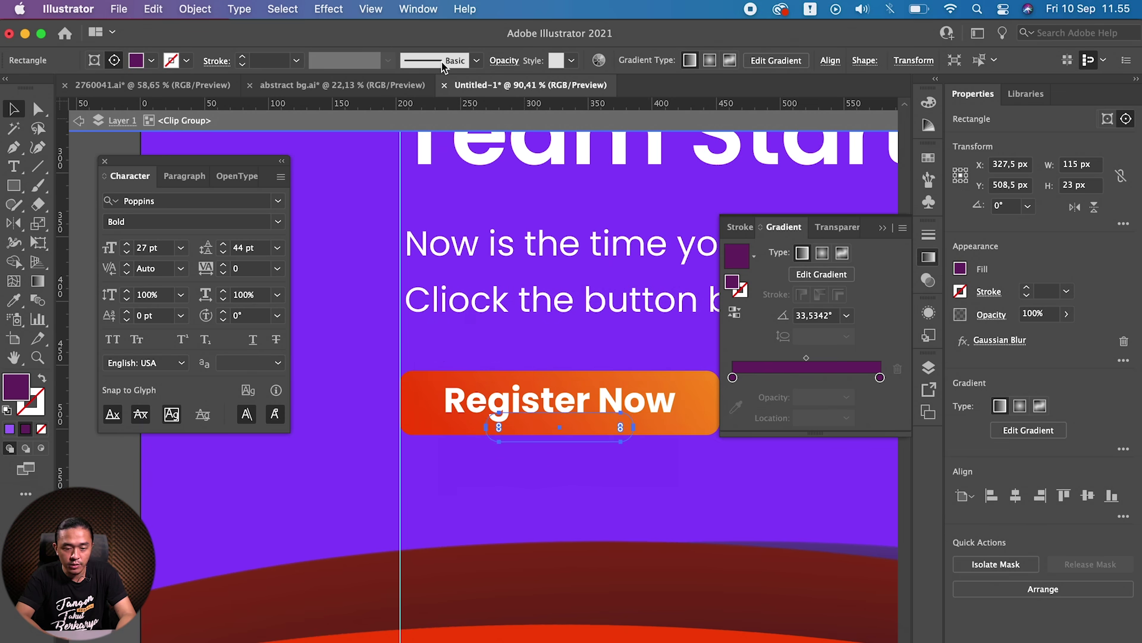
pyautogui.click(328, 9)
pyautogui.press('Escape')
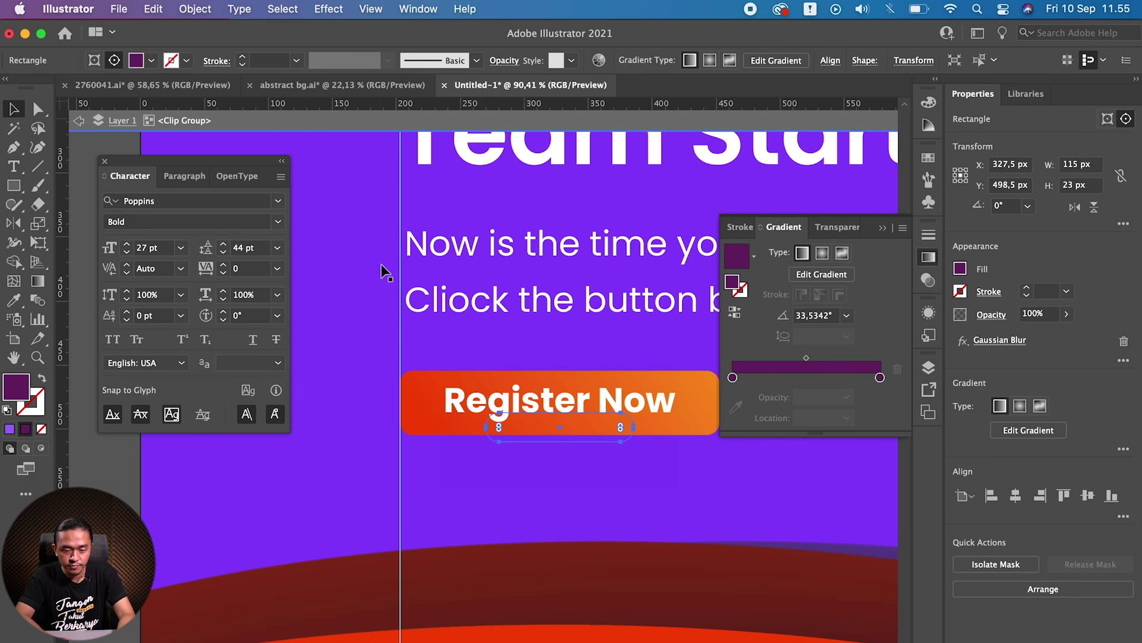
# Step: Reopen Gaussian Blur and preview a 50-pixel radius on the pill
pyautogui.click(345, 8)
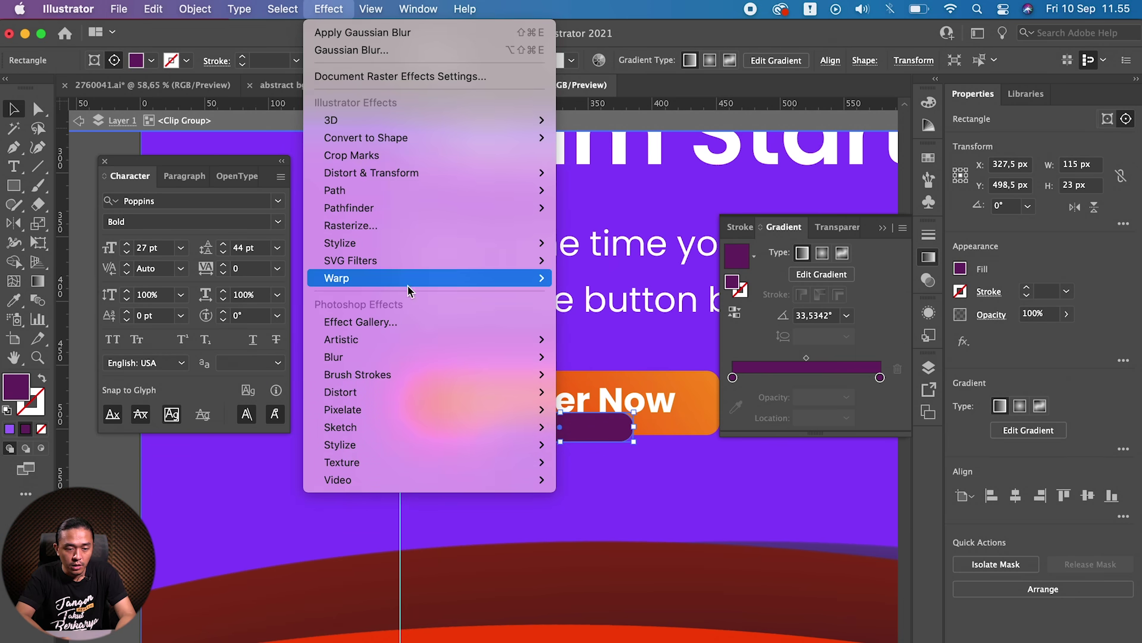
pyautogui.moveTo(333, 356)
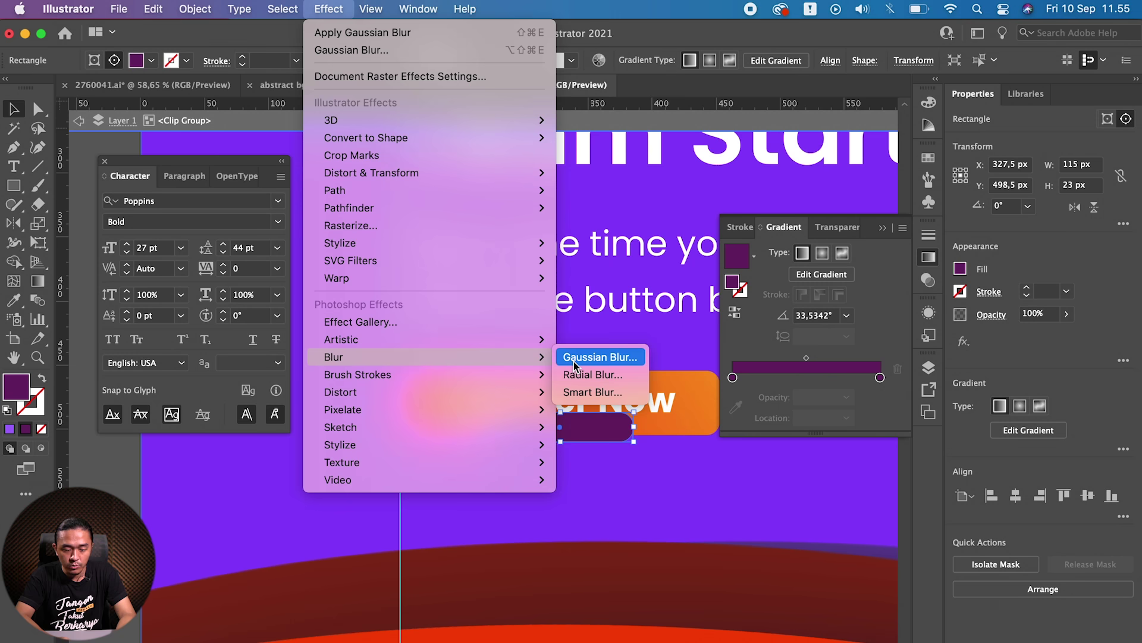
pyautogui.click(575, 364)
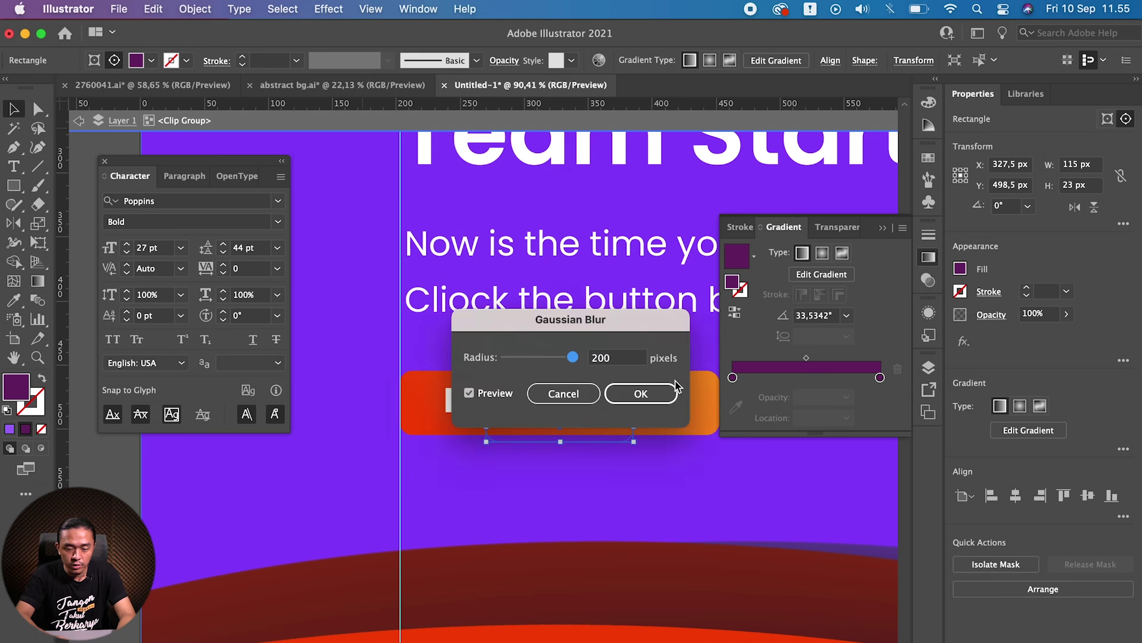
pyautogui.doubleClick(611, 360)
pyautogui.write('50')
pyautogui.moveTo(564, 322); pyautogui.dragTo(686, 249)
# Step: Try radii 20 and 10, then apply a 15-pixel blur radius
pyautogui.click(739, 288)
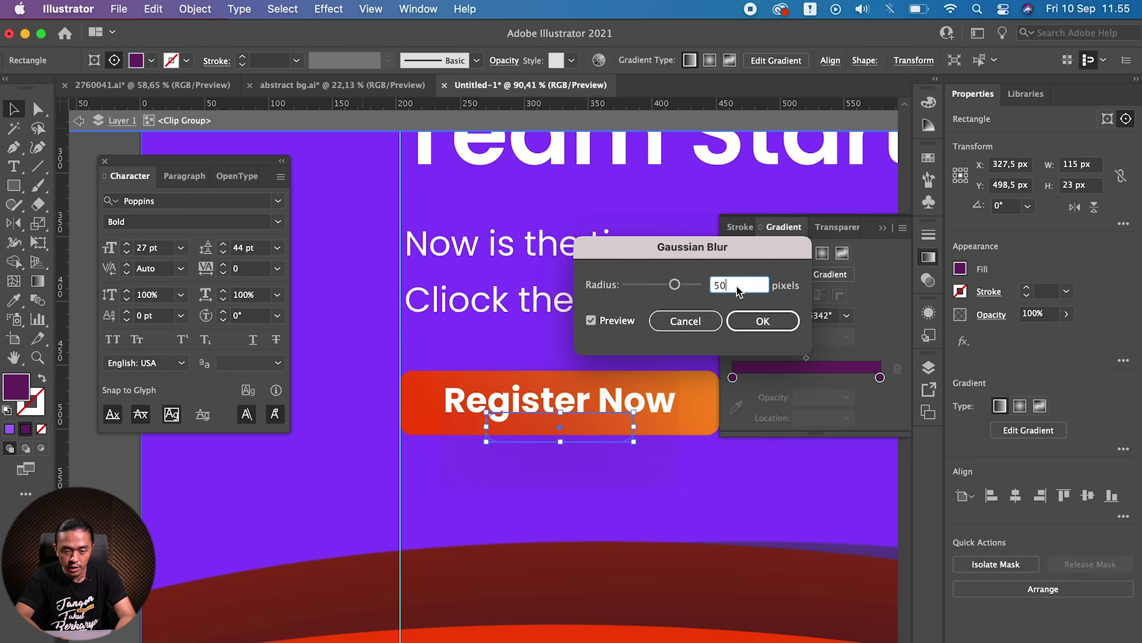
pyautogui.write('20')
pyautogui.press('Tab')
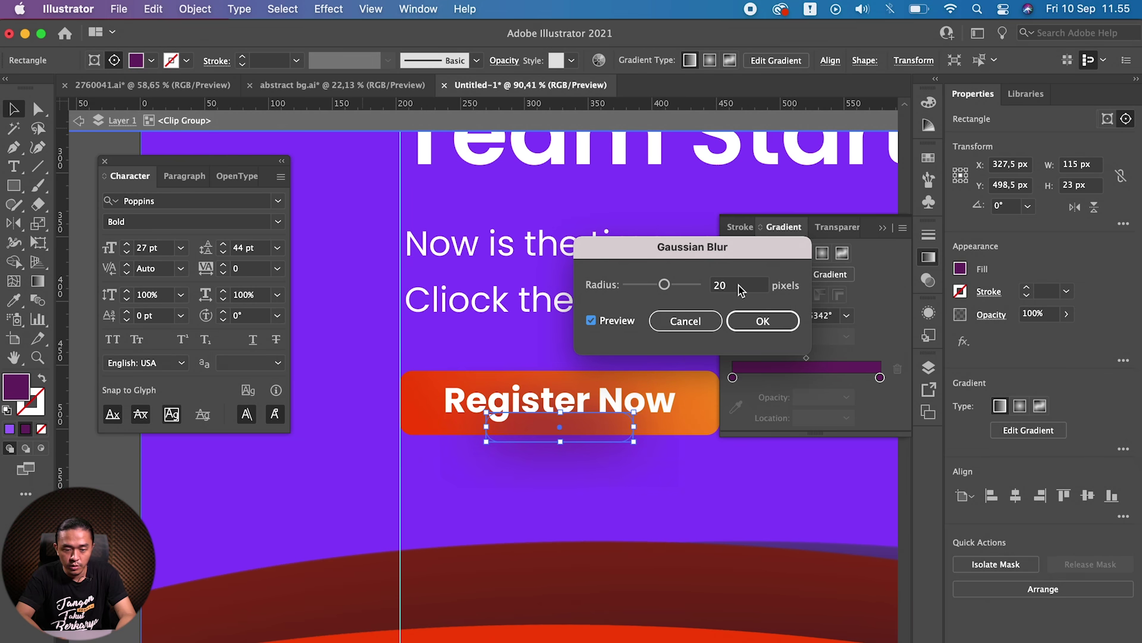
pyautogui.press('Tab')
pyautogui.press('Tab')
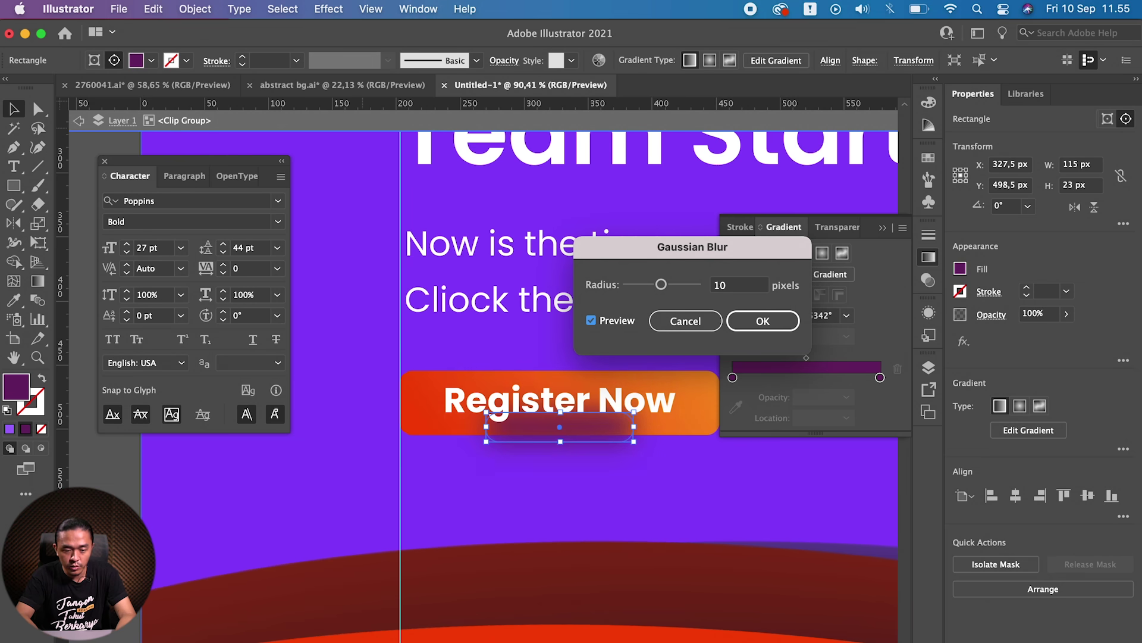
pyautogui.press('Tab')
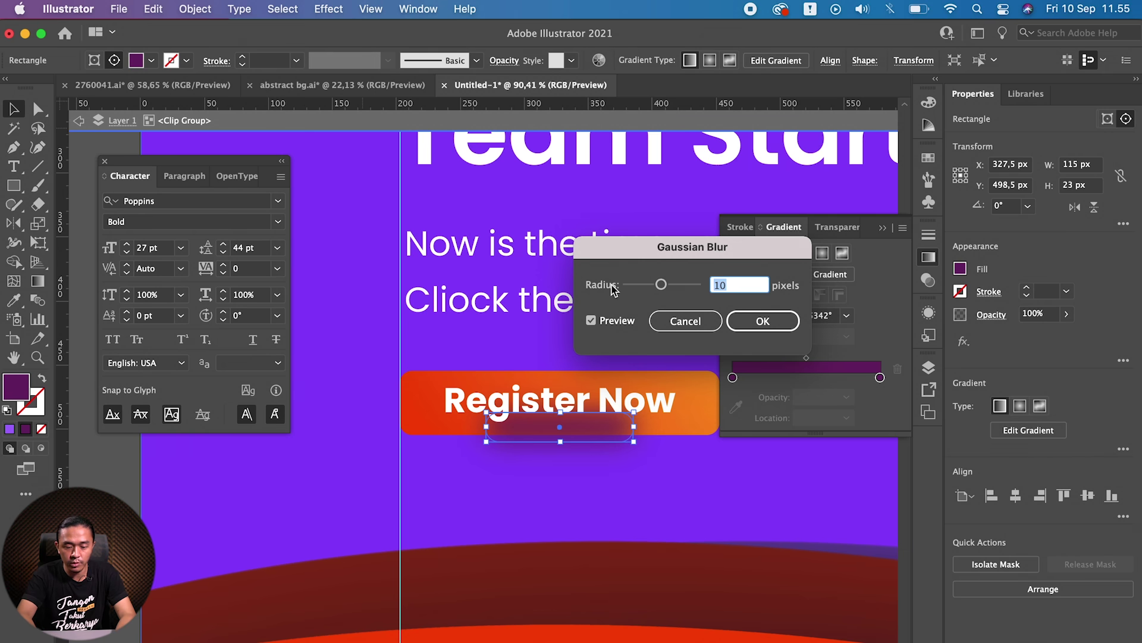
pyautogui.press('Tab')
pyautogui.press('Tab')
pyautogui.write('15')
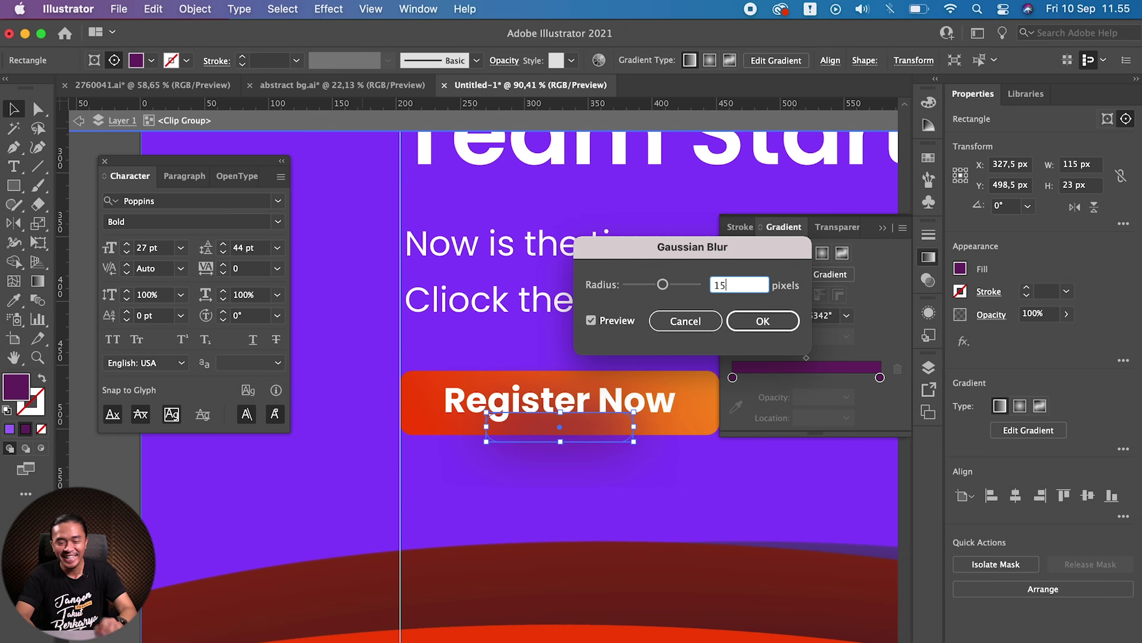
pyautogui.press('Return')
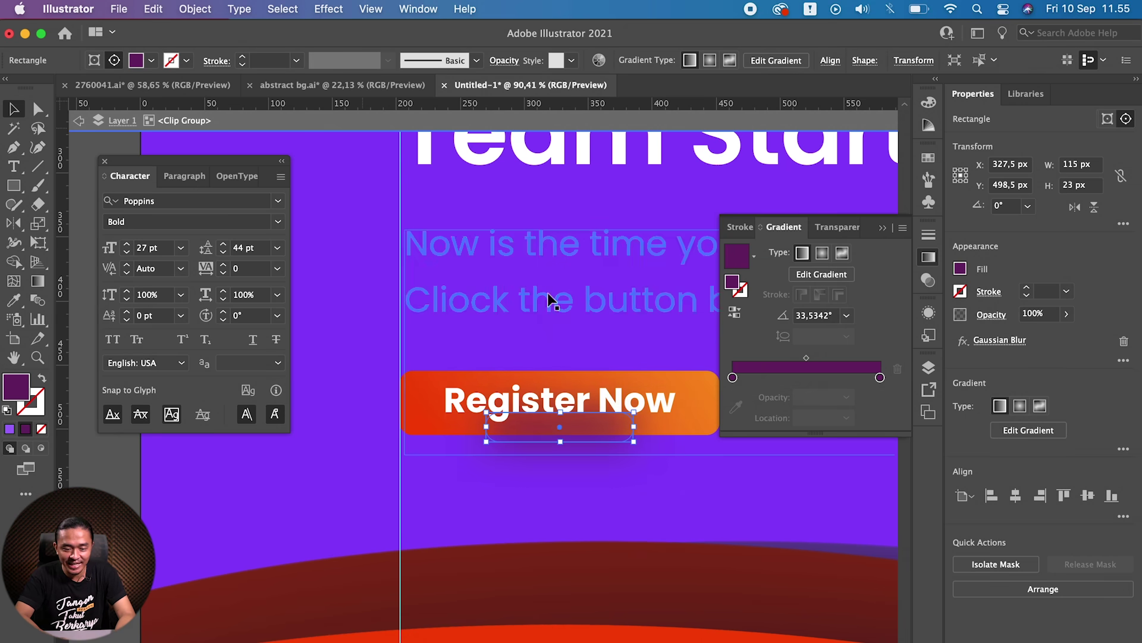
pyautogui.hscroll(2, 693, 413)
pyautogui.hscroll(3, 693, 413)
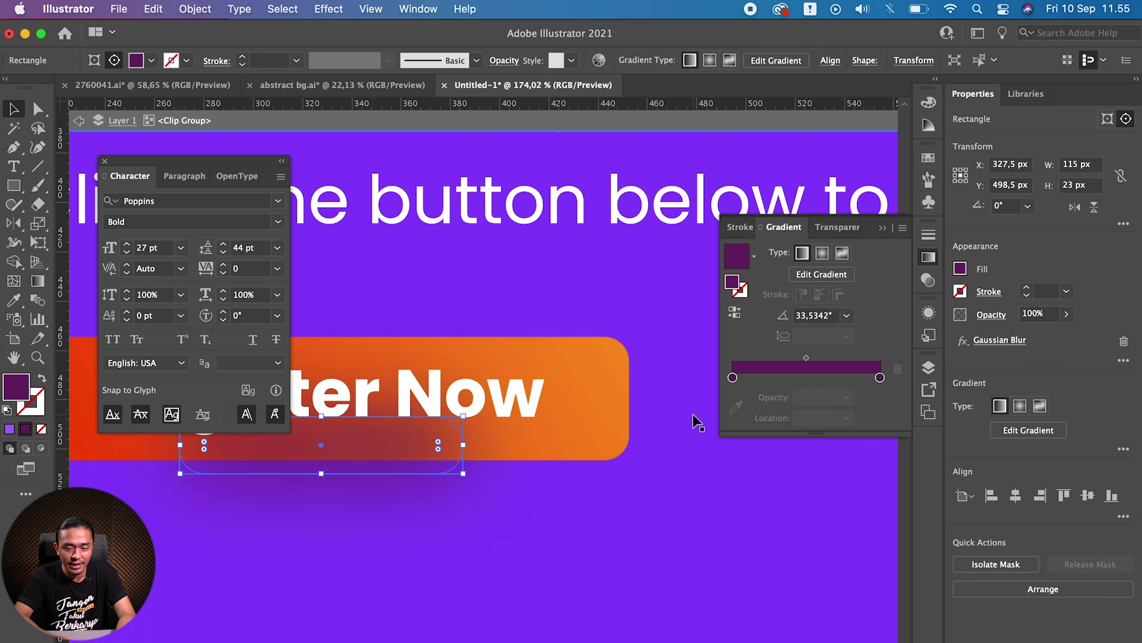
pyautogui.hotkey('shift', 'Tab')
pyautogui.scroll(3, 582, 391)
pyautogui.hscroll(10, 648, 377)
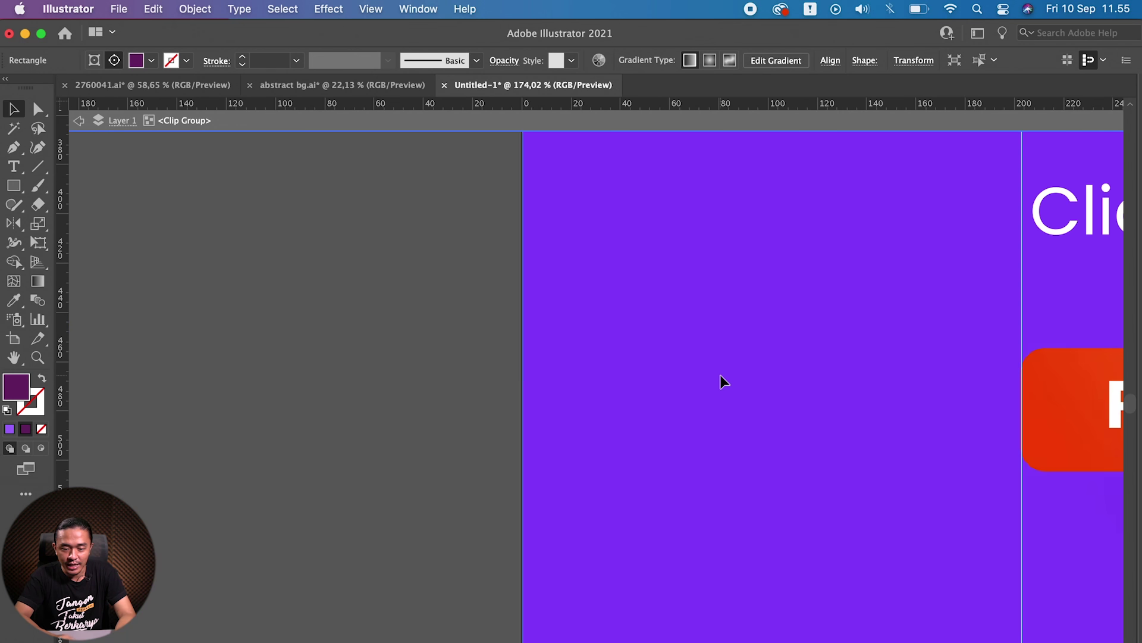
# Step: Bring the orange Register Now button and its label in front of the blurred shadow
pyautogui.hscroll(7, 720, 375)
pyautogui.hscroll(2, 720, 375)
pyautogui.hscroll(8, 720, 375)
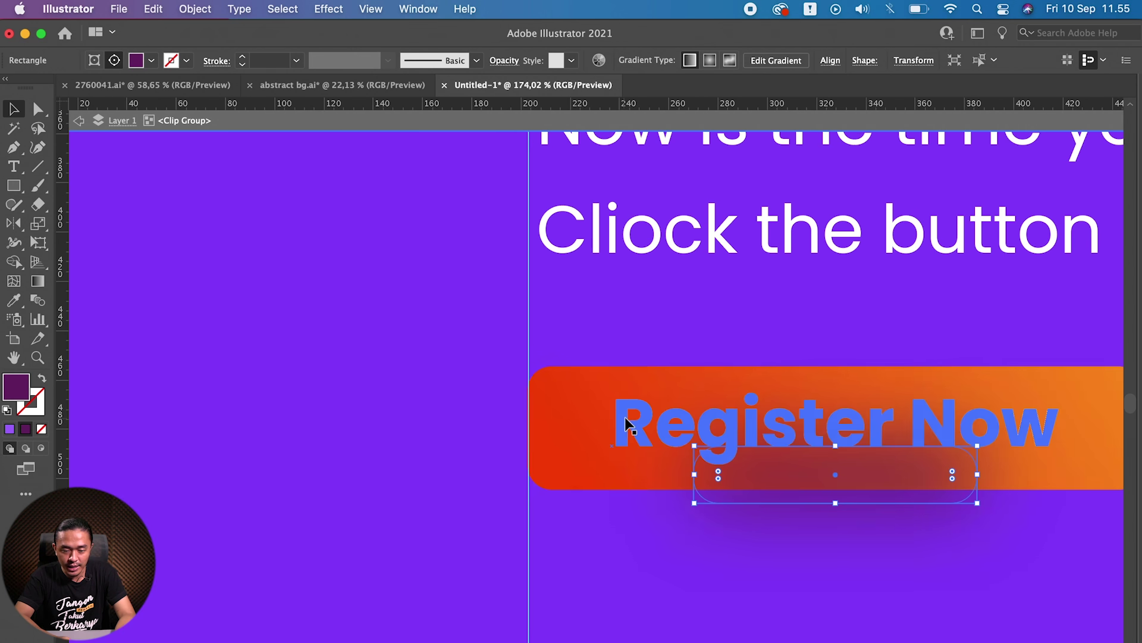
pyautogui.moveTo(625, 417); pyautogui.dragTo(564, 430)
pyautogui.rightClick(561, 429)
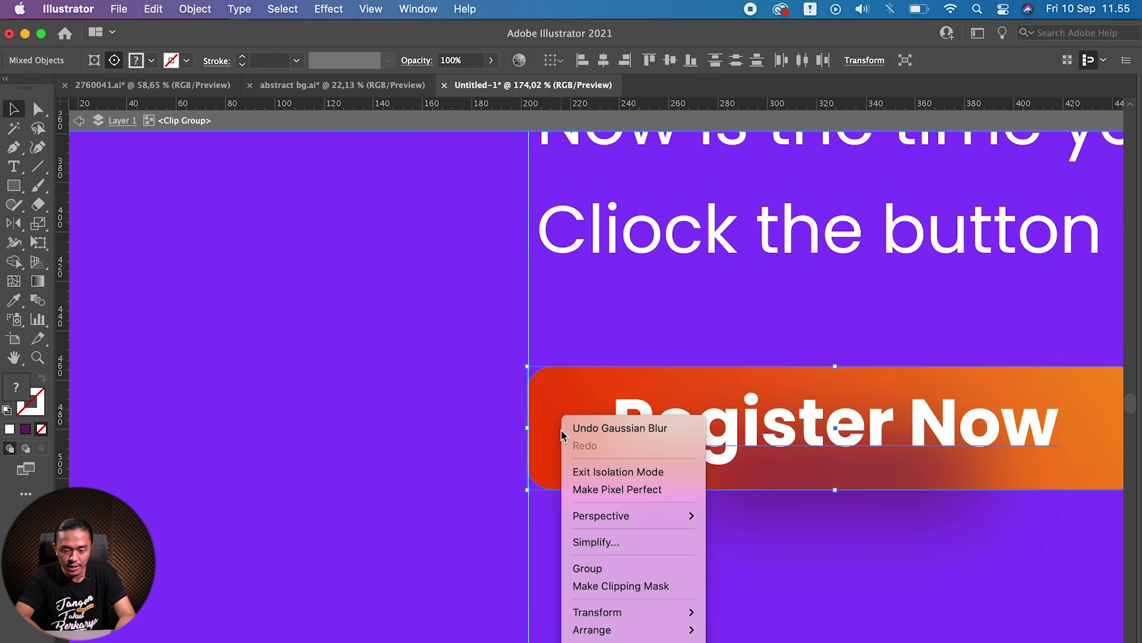
pyautogui.moveTo(591, 629)
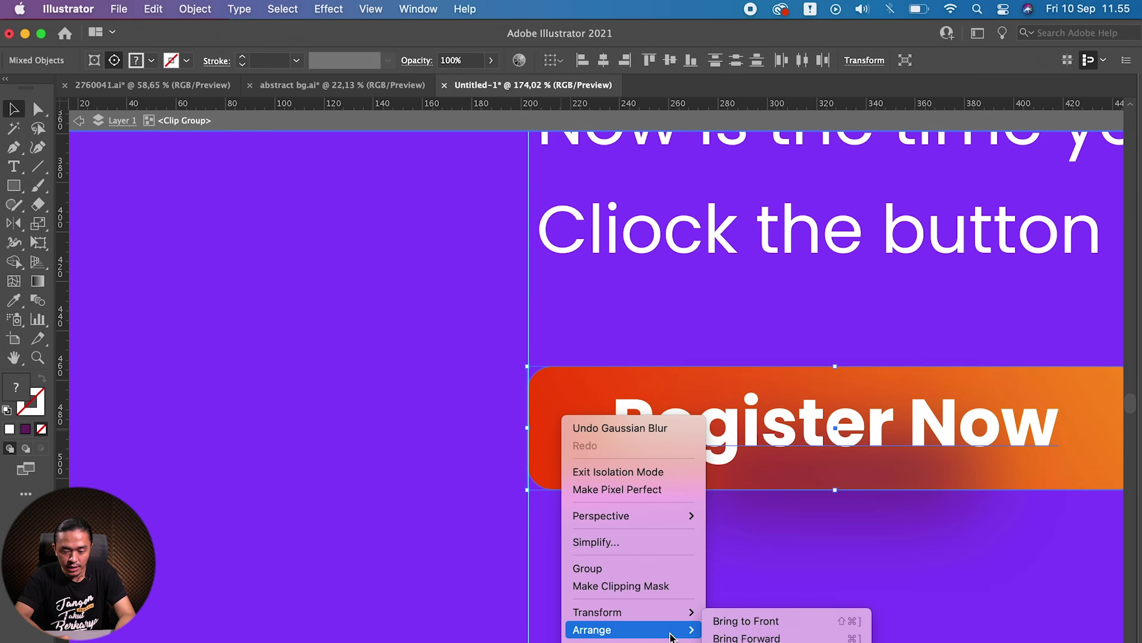
pyautogui.click(723, 622)
# Step: Widen the shadow, nudge it up under the button, and group the two
pyautogui.hscroll(5, 720, 630)
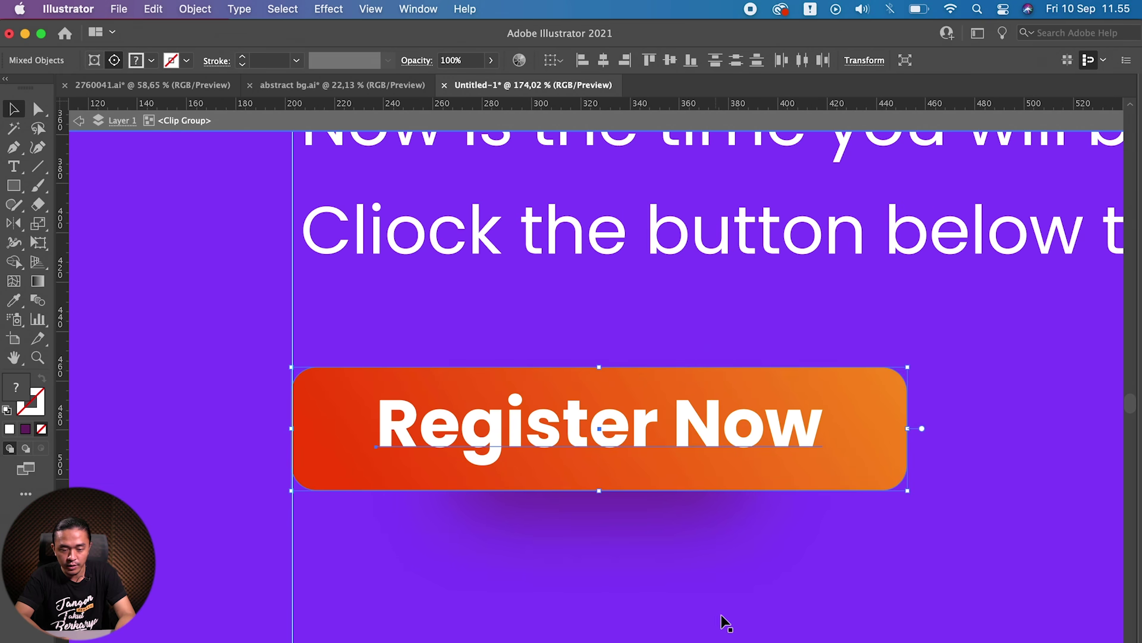
pyautogui.click(657, 517)
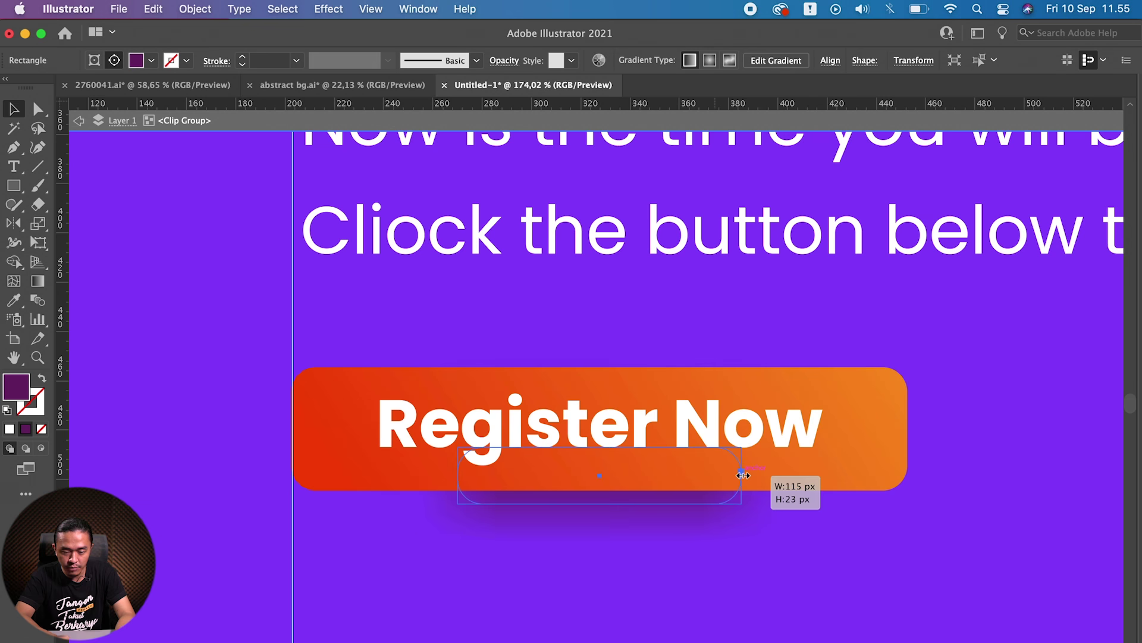
pyautogui.moveTo(741, 477); pyautogui.dragTo(790, 476)
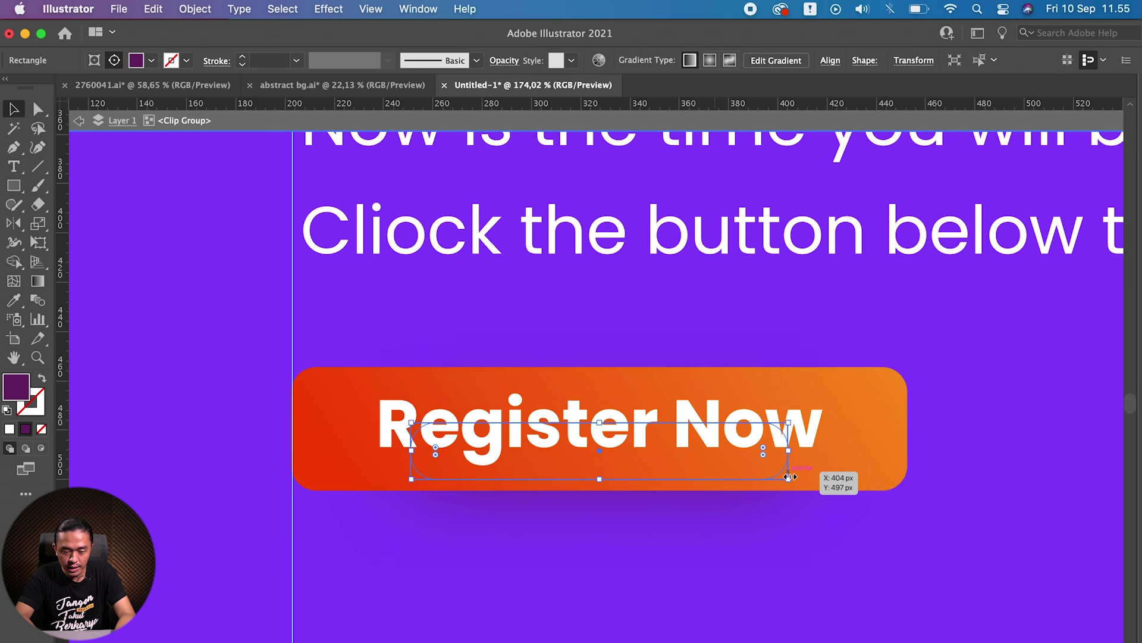
pyautogui.press('Up')
pyautogui.press('Up')
pyautogui.press('Up')
pyautogui.press('Up')
pyautogui.press('Up')
pyautogui.press('Up')
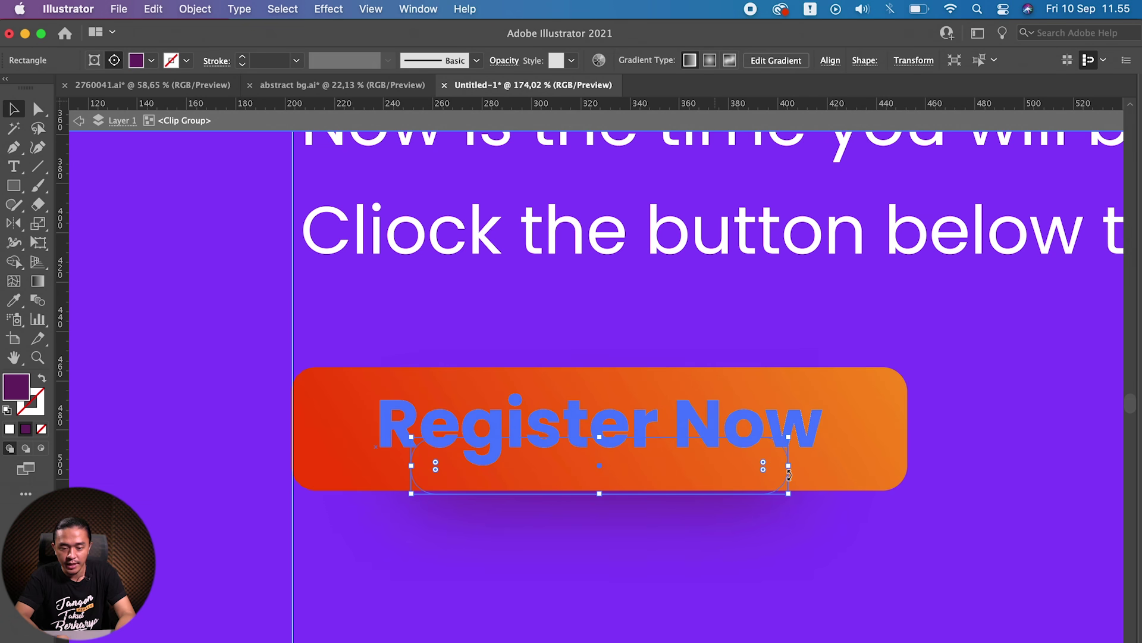
pyautogui.keyDown('shift'); pyautogui.click(874, 428); pyautogui.keyUp('shift')
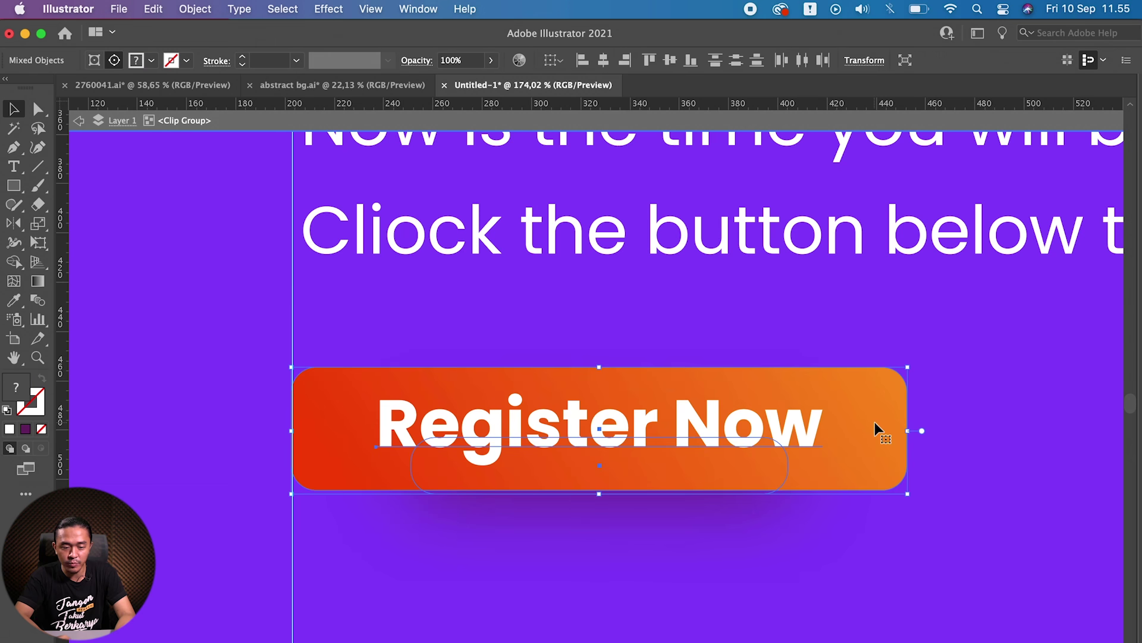
pyautogui.rightClick(875, 423)
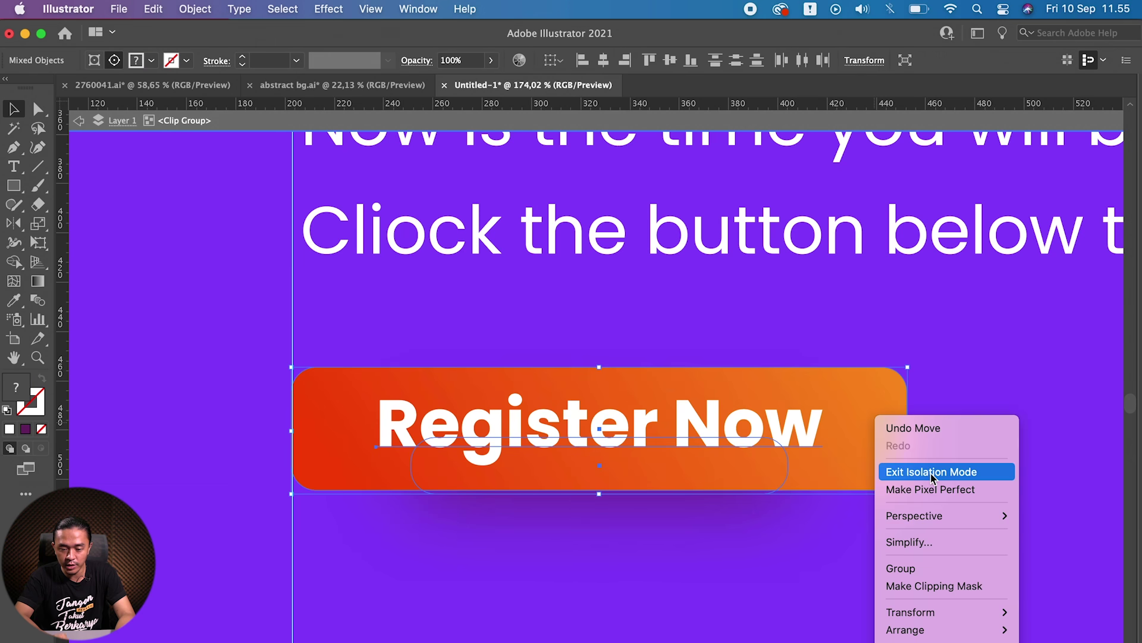
pyautogui.click(929, 568)
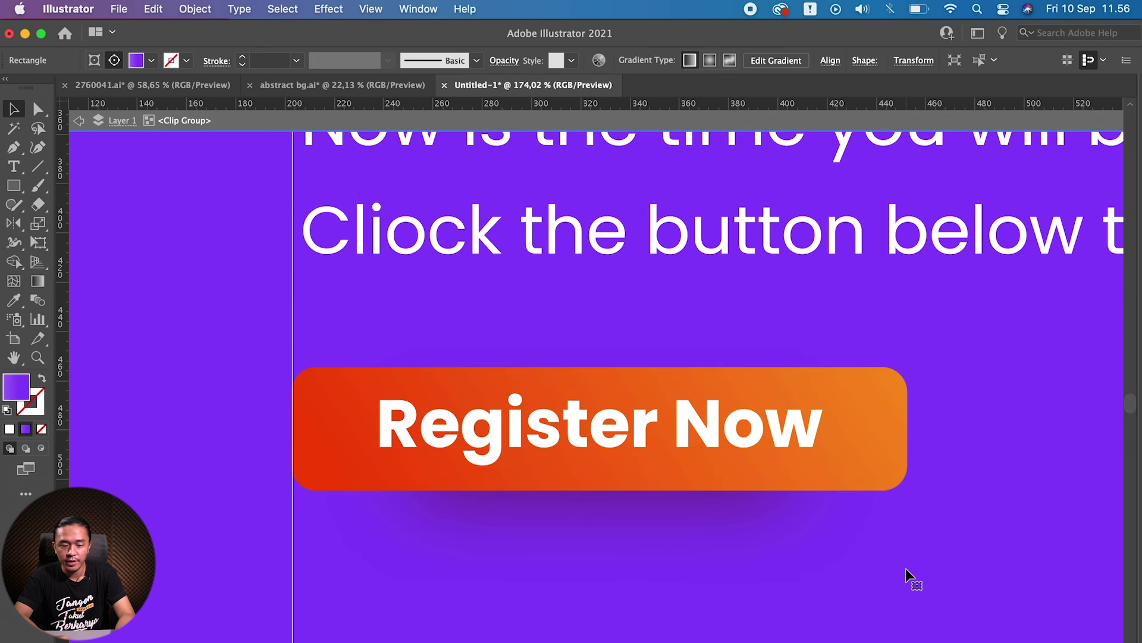
pyautogui.scroll(-3, 906, 569)
pyautogui.scroll(-2, 905, 569)
pyautogui.click(265, 564)
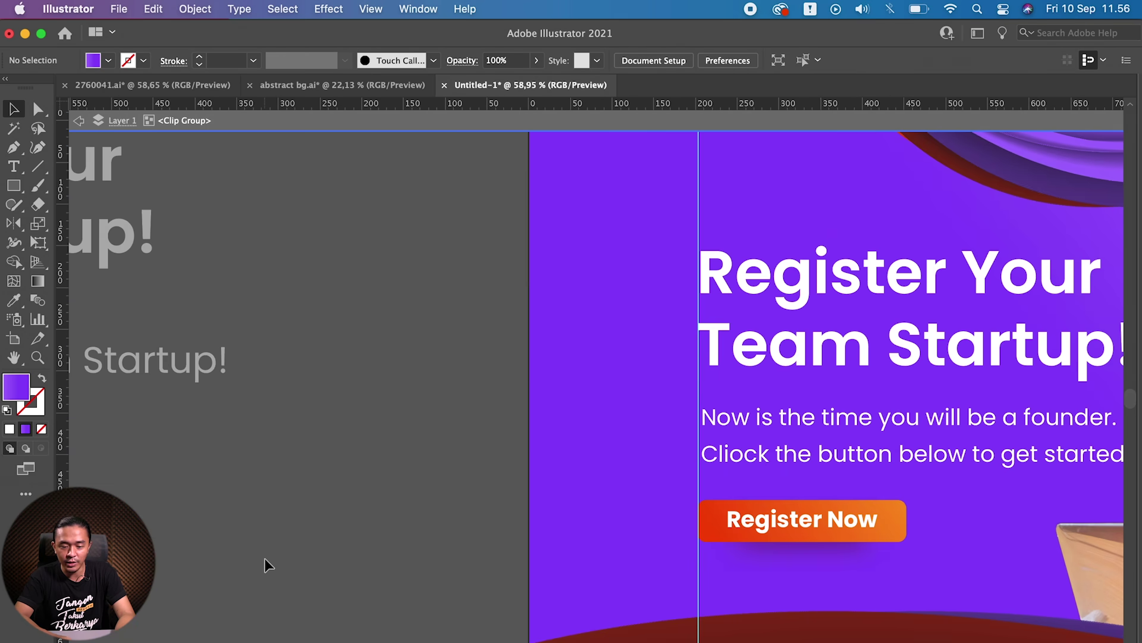
# Step: Reverse the orange button's gradient along a diagonal
pyautogui.hscroll(5, 476, 536)
pyautogui.scroll(5, 677, 493)
pyautogui.press('a')
pyautogui.click(677, 493)
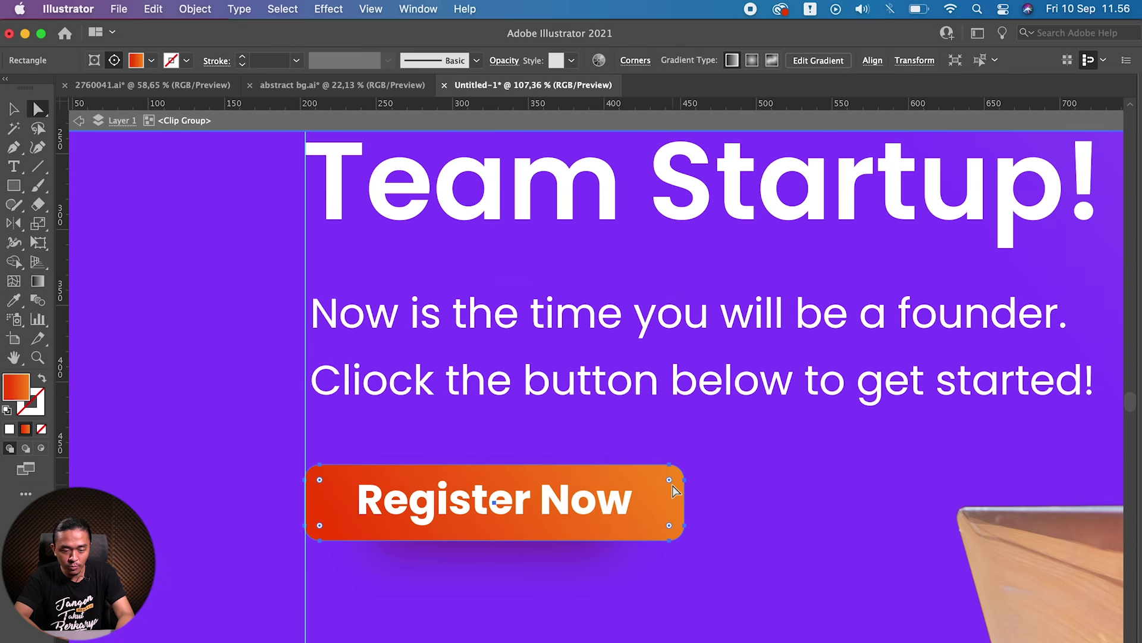
pyautogui.press('g')
pyautogui.moveTo(690, 454); pyautogui.dragTo(358, 590)
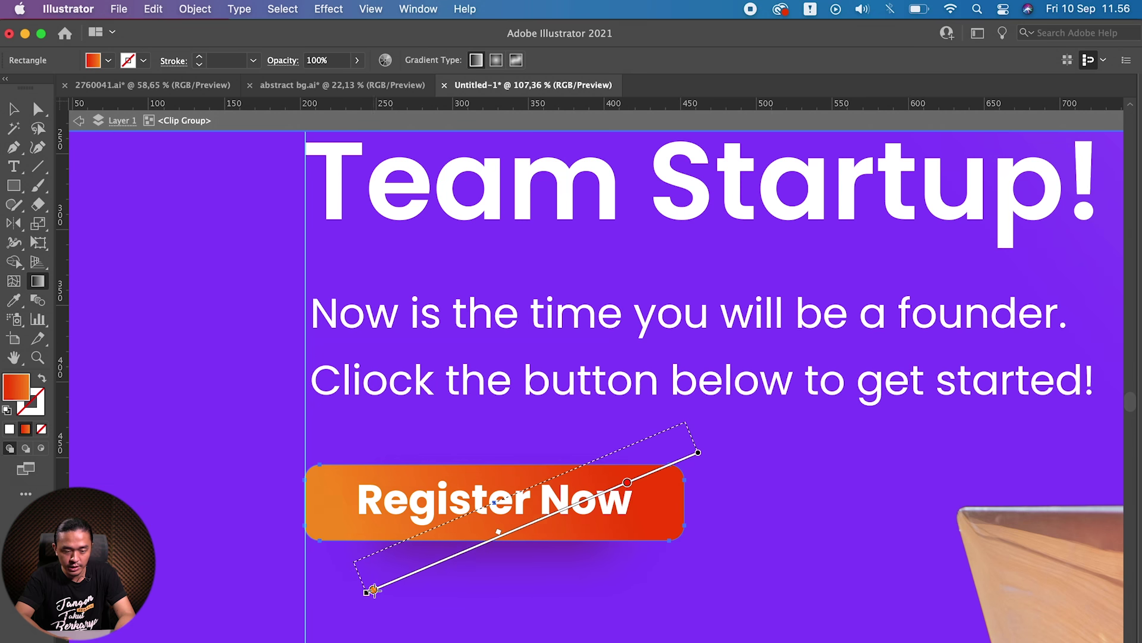
pyautogui.press('v')
pyautogui.click(155, 581)
# Step: Set the blurred shadow under the button to 50% opacity in Transparency
pyautogui.scroll(-5, 156, 584)
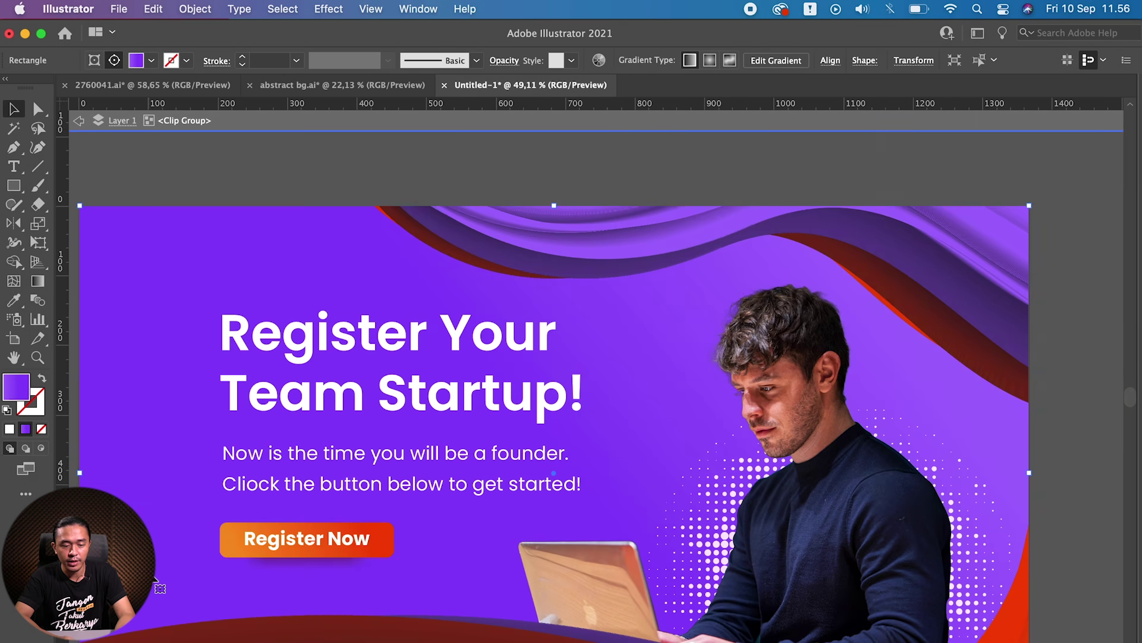
pyautogui.press('a')
pyautogui.click(287, 565)
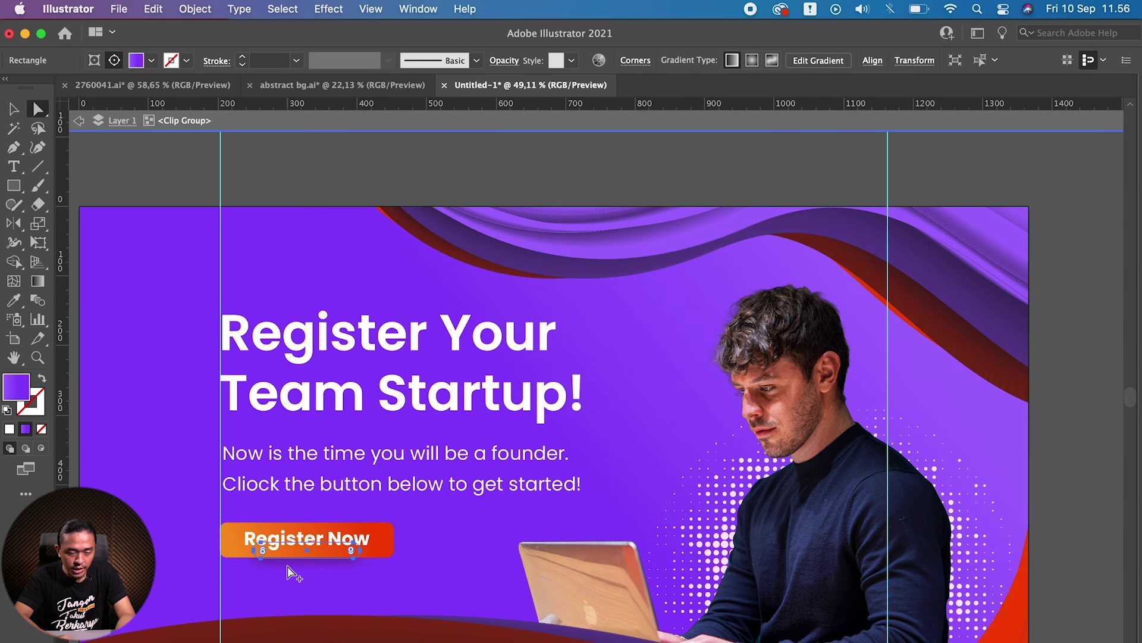
pyautogui.press('Tab')
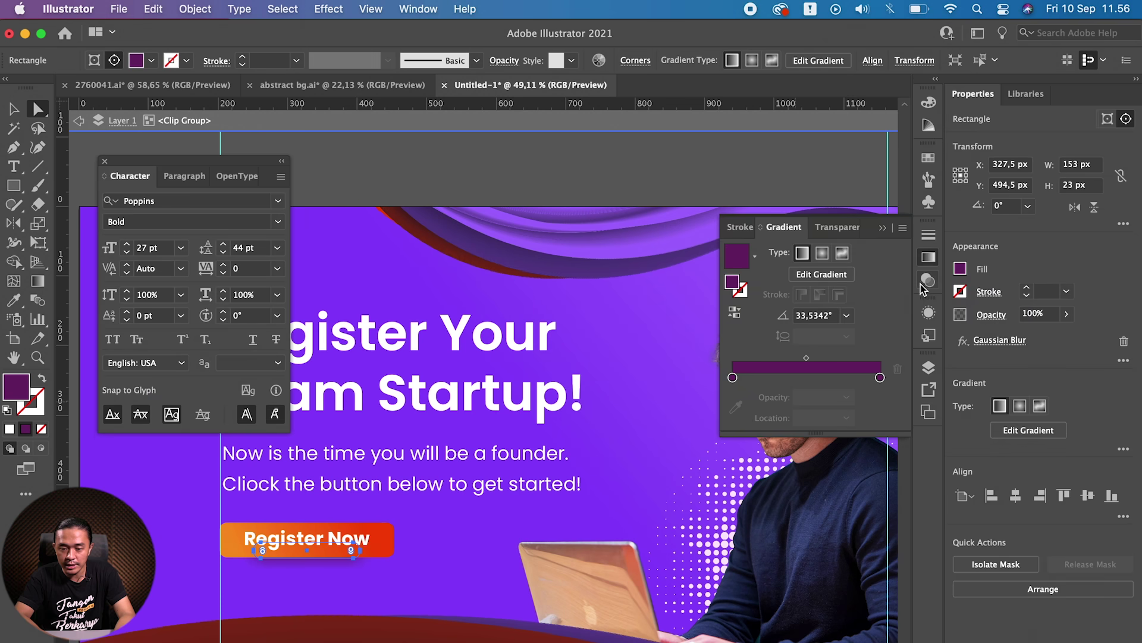
pyautogui.click(929, 279)
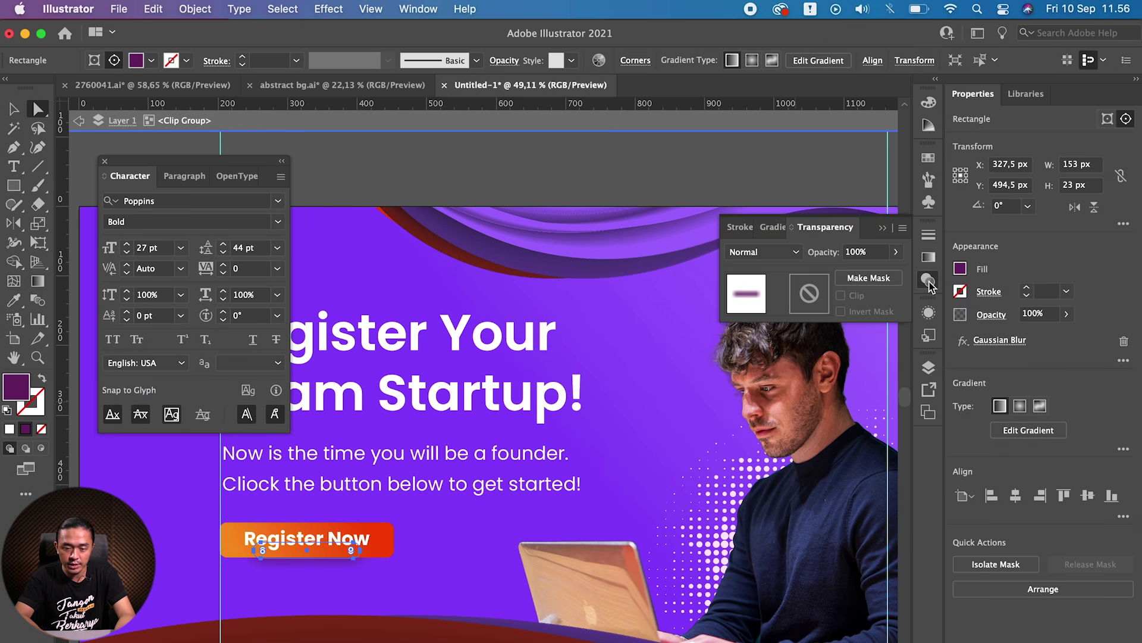
pyautogui.click(845, 257)
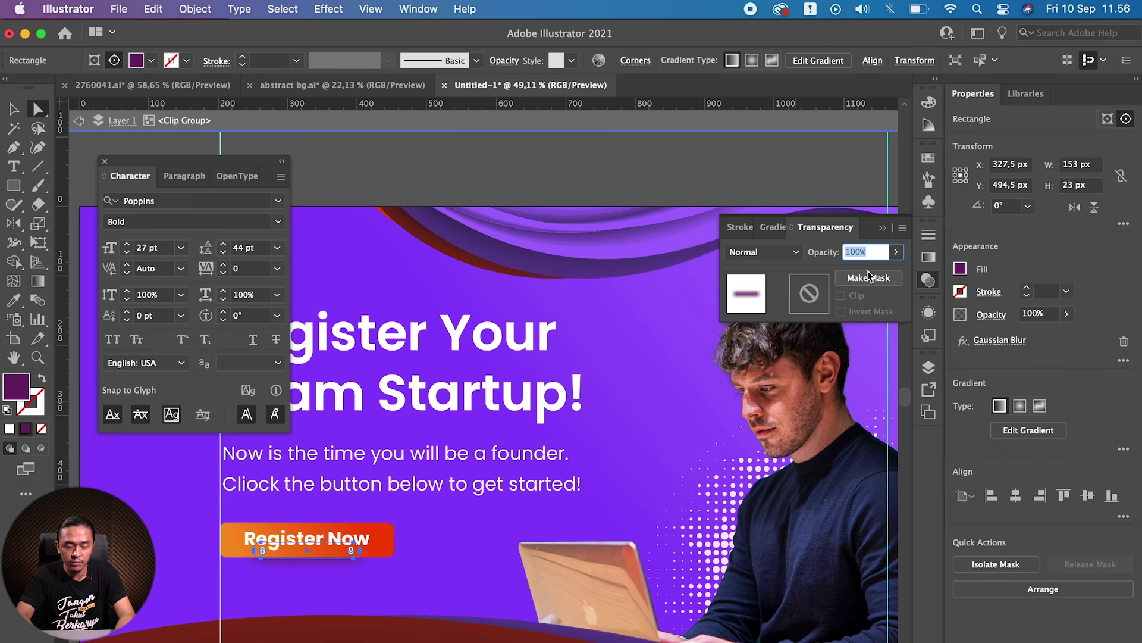
pyautogui.write('50')
pyautogui.press('Return')
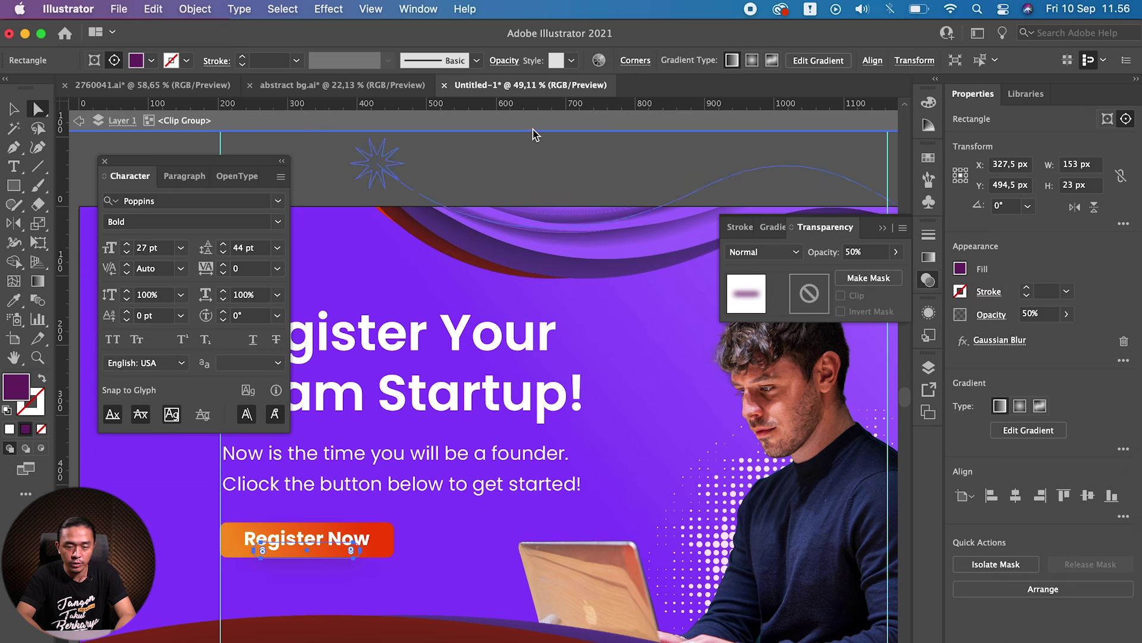
# Step: Deselect everything and fit the whole artboard in view with panels hidden
pyautogui.click(518, 174)
pyautogui.press('super+0')
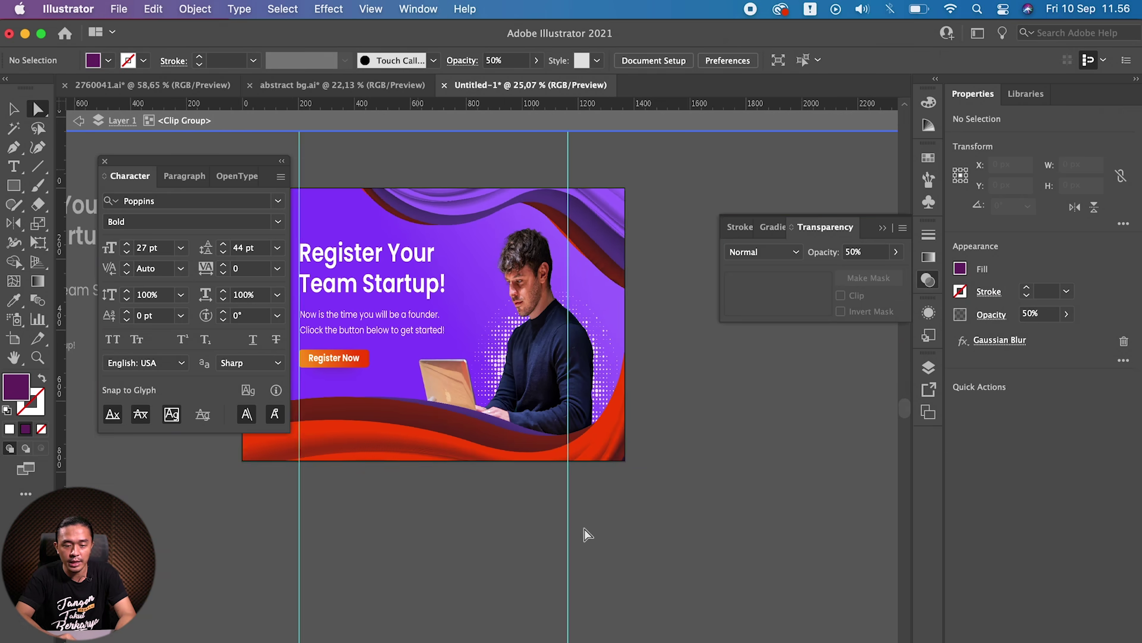
pyautogui.press('Tab')
pyautogui.press('super+0')
pyautogui.scroll(2, 580, 544)
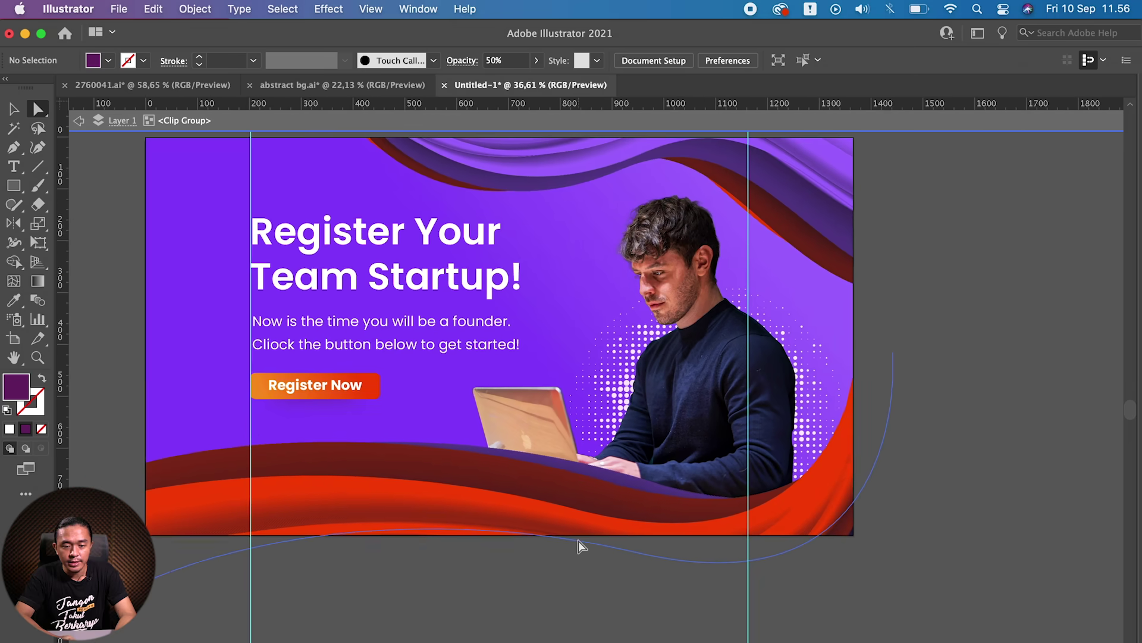
# Step: Nudge the headline, paragraph and Register Now button down slightly
pyautogui.scroll(2, 580, 544)
pyautogui.scroll(2, 580, 543)
pyautogui.press('v')
pyautogui.click(433, 313)
pyautogui.keyDown('shift'); pyautogui.click(369, 402); pyautogui.keyUp('shift')
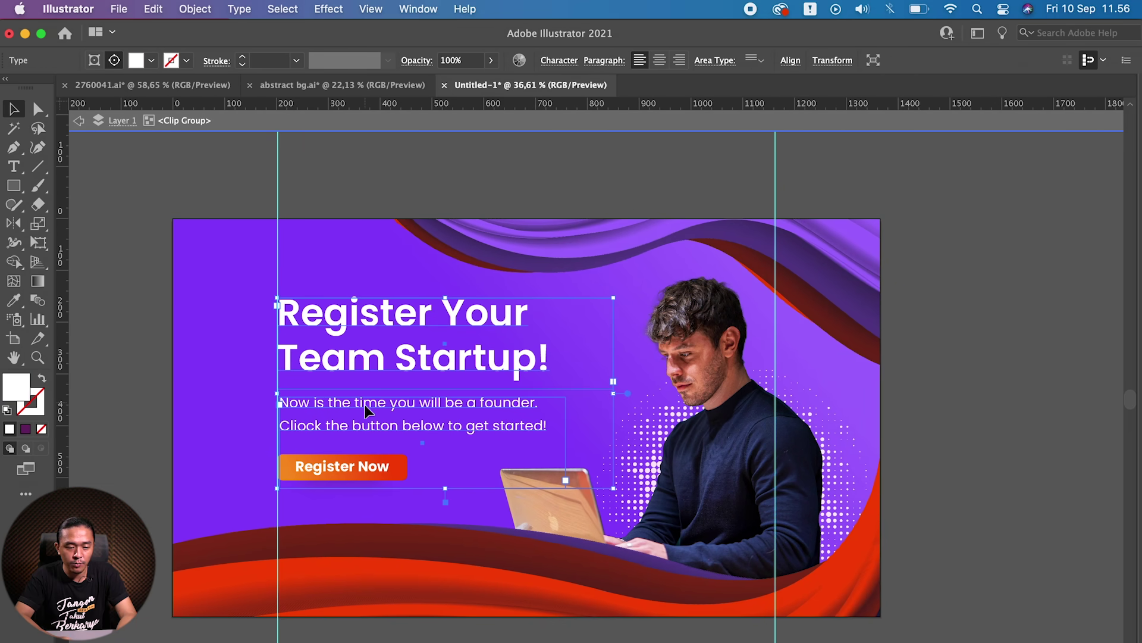
pyautogui.keyDown('shift'); pyautogui.click(351, 464); pyautogui.keyUp('shift')
pyautogui.hotkey('shift', 'Down')
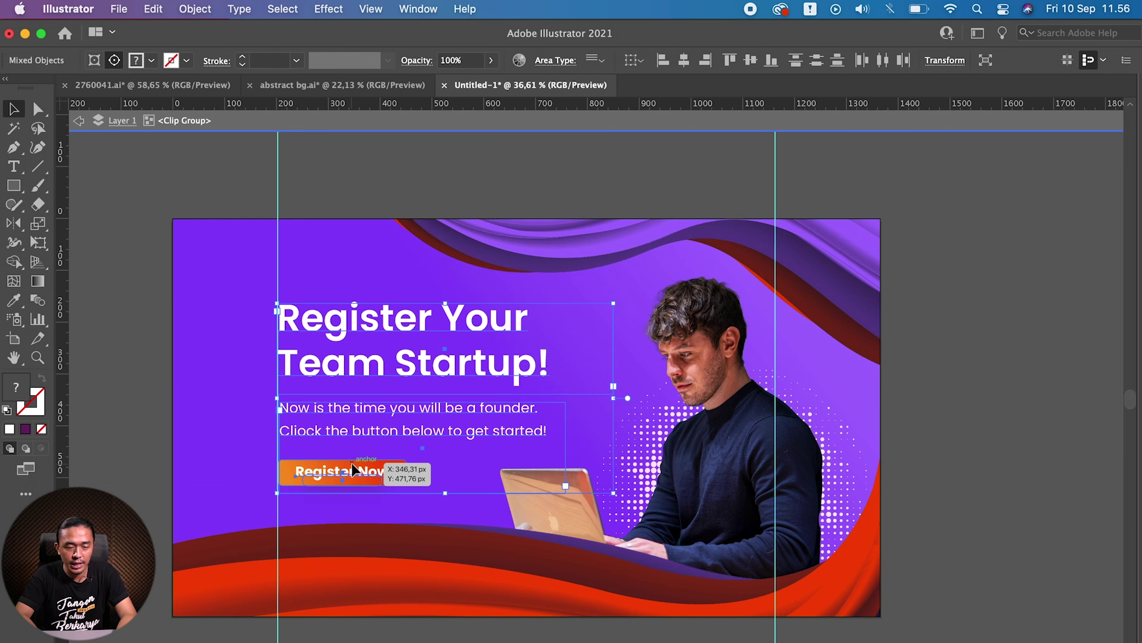
# Step: Type a navigation line reading HOME, ABOUT, CALENDAR, SPEAKERS above the banner
pyautogui.press('t')
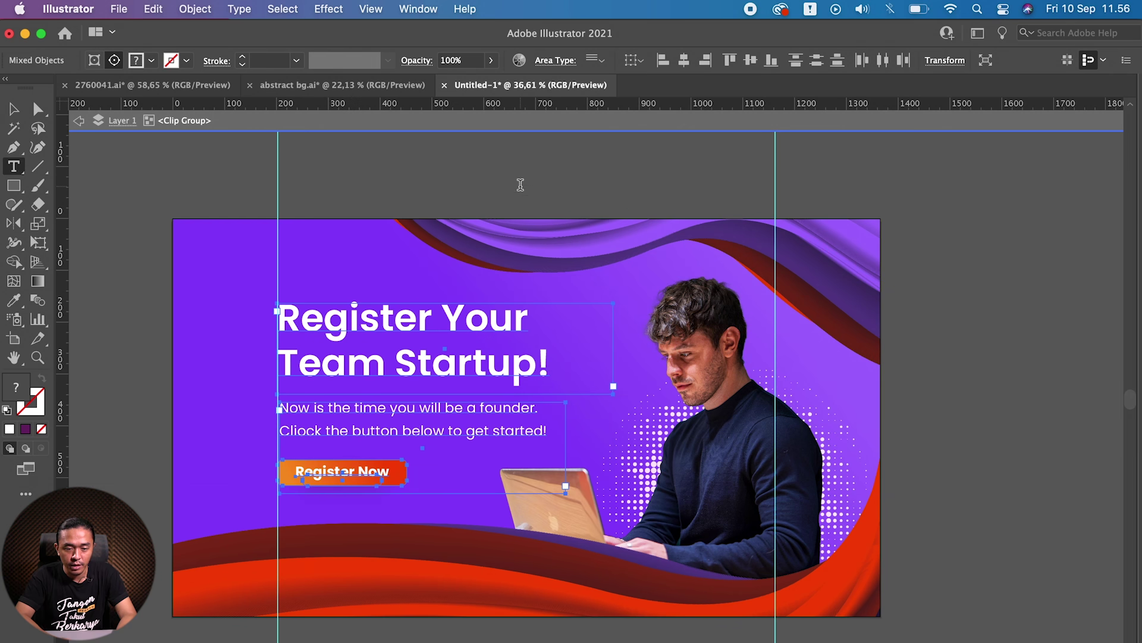
pyautogui.click(520, 184)
pyautogui.write('HOME\t')
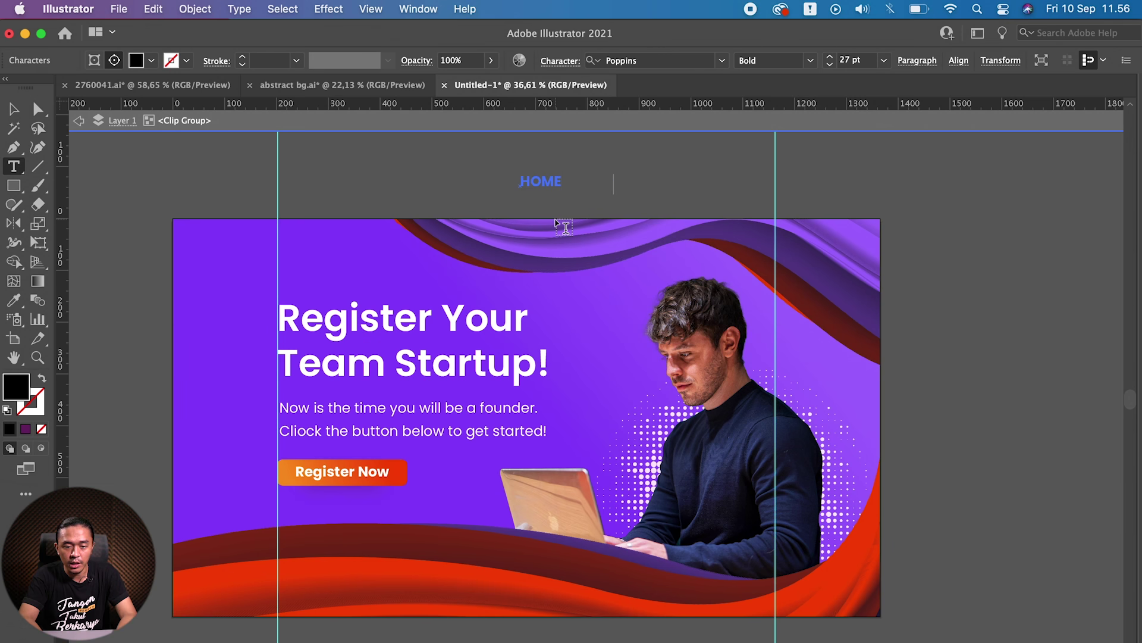
pyautogui.write('GALLERY')
pyautogui.press('Escape')
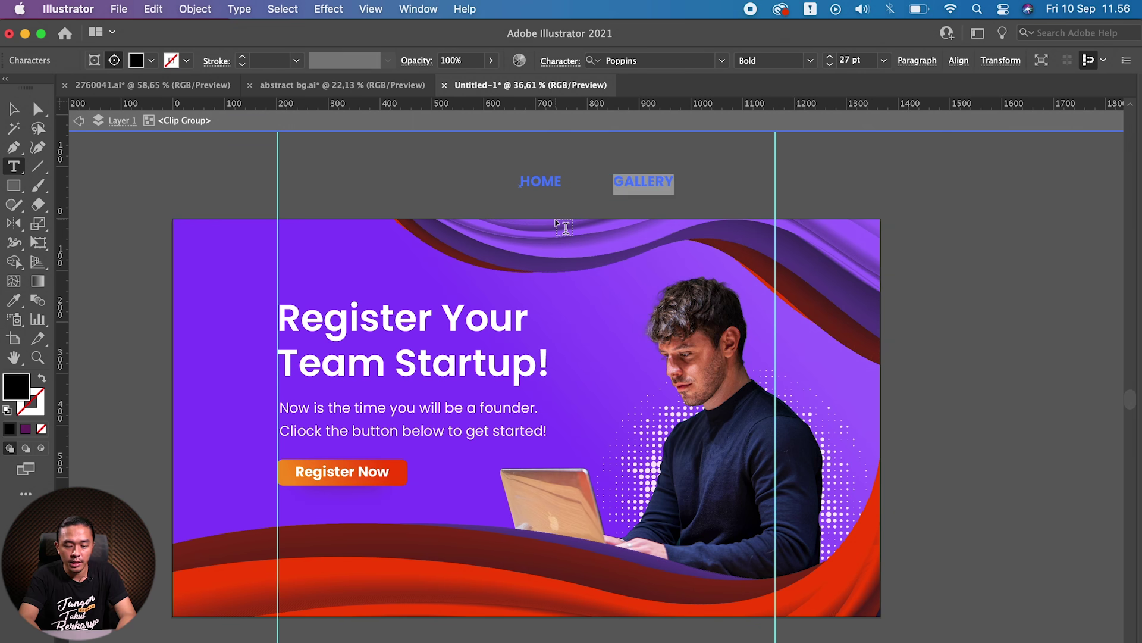
pyautogui.write('ABOUT')
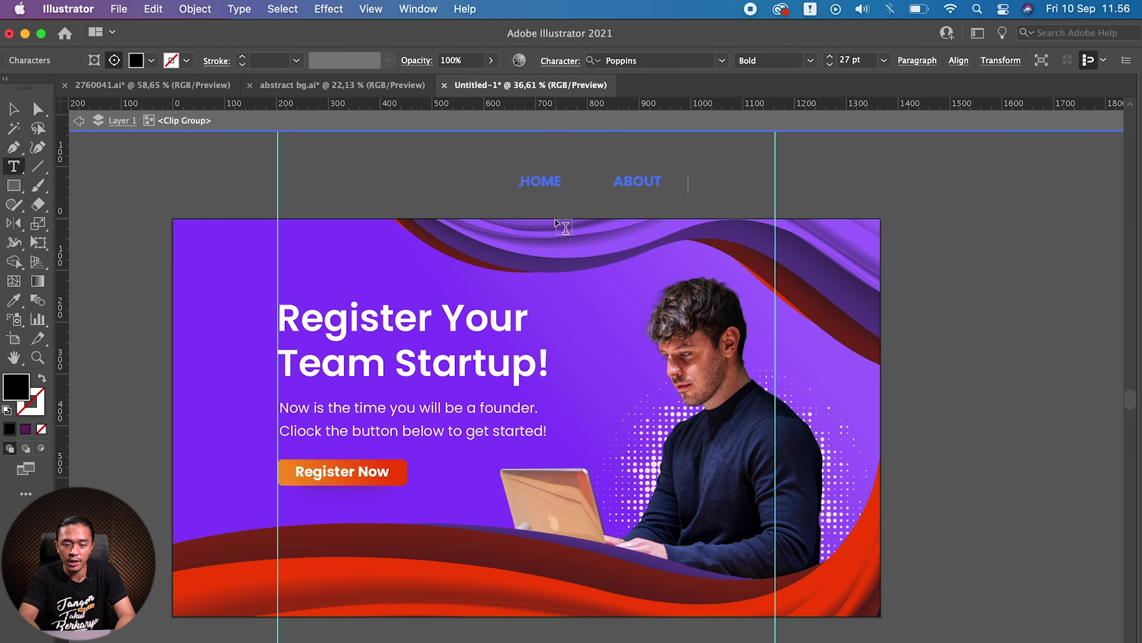
pyautogui.write('          C')
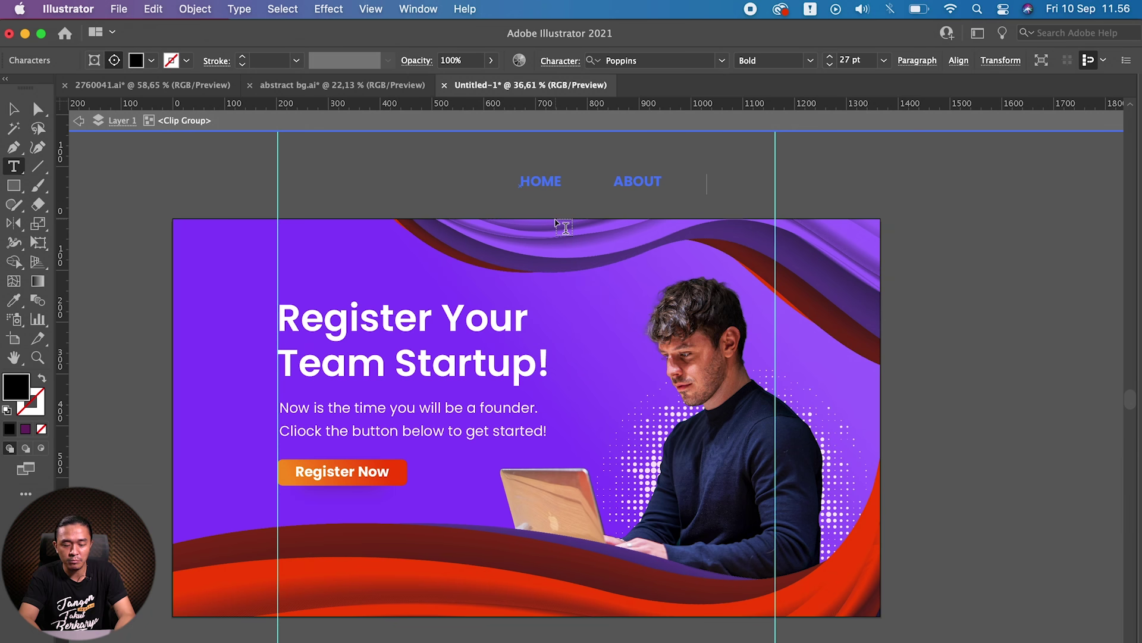
pyautogui.write('ALENDER')
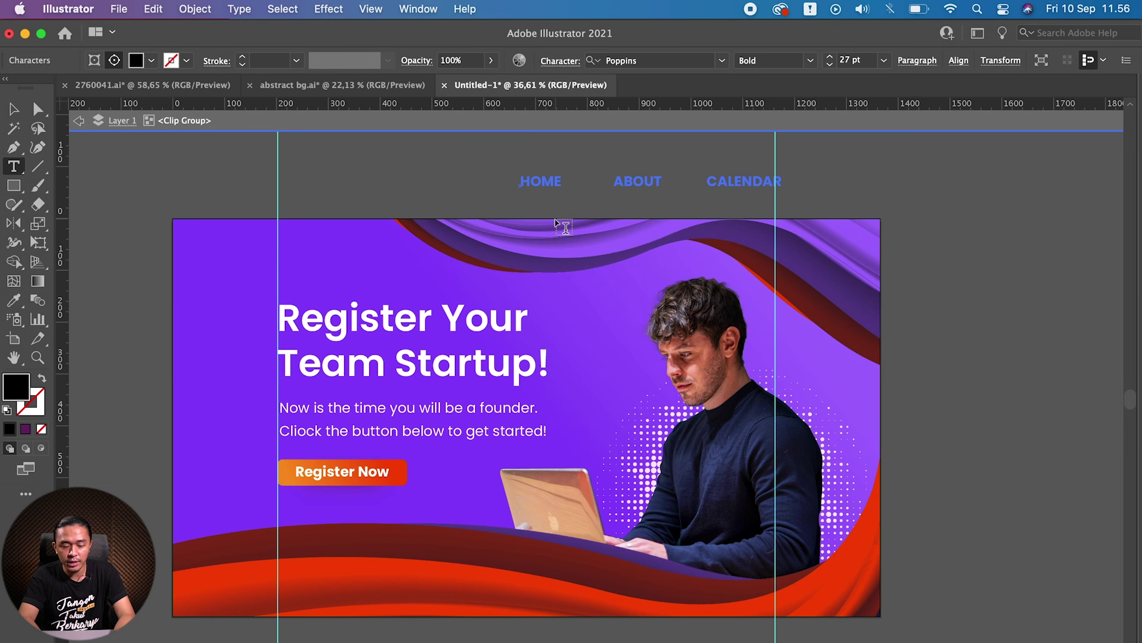
pyautogui.write('EAKERS ')
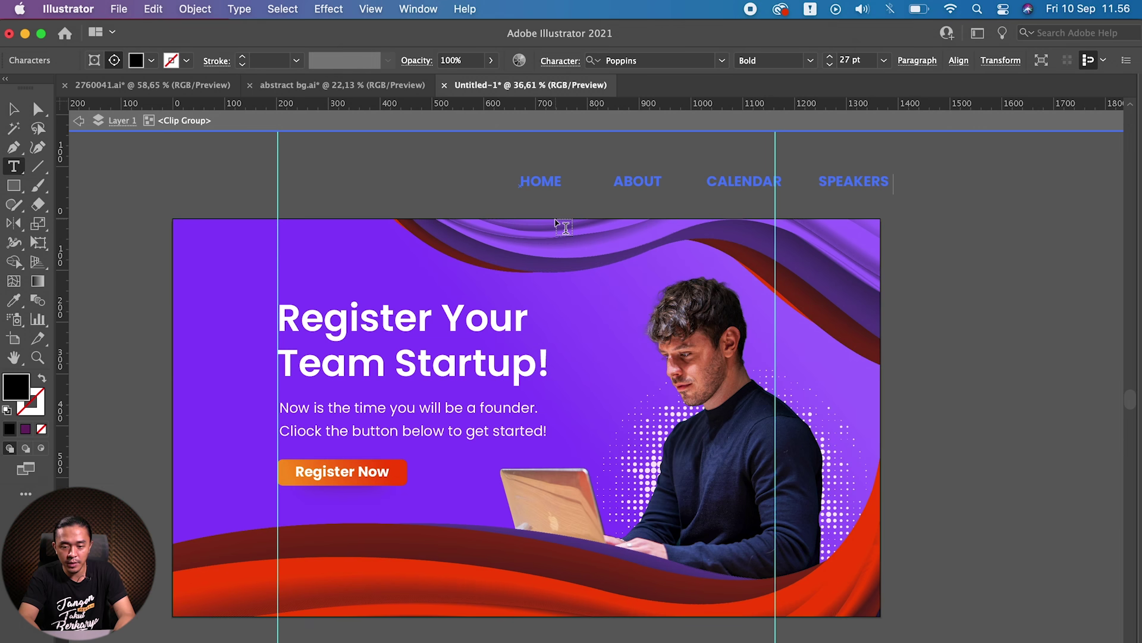
pyautogui.write('SIGN UP')
# Step: Separate SIGN UP as its own nav item and move the navigation down onto the banner
pyautogui.press('Left')
pyautogui.press('Left')
pyautogui.press('Escape')
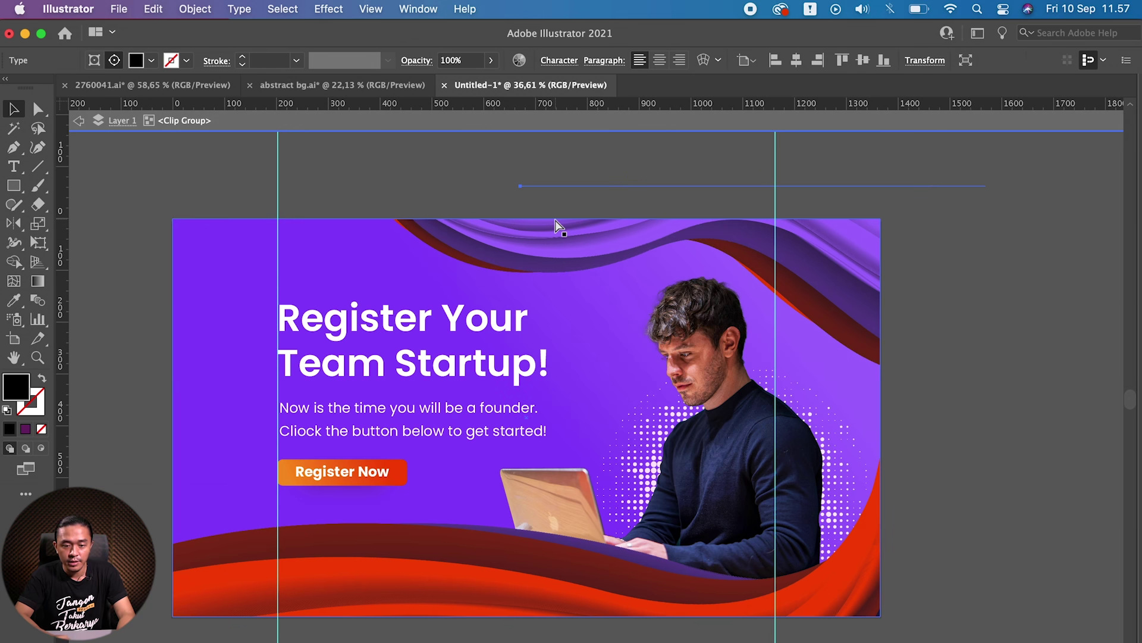
pyautogui.hotkey('shift', 'Down')
pyautogui.hotkey('shift', 'Down')
pyautogui.hotkey('shift', 'Down')
pyautogui.hotkey('shift', 'Down')
pyautogui.hotkey('shift', 'Down')
pyautogui.hotkey('shift', 'Down')
pyautogui.hotkey('shift', 'Down')
pyautogui.hotkey('shift', 'Down')
pyautogui.hotkey('shift', 'Down')
pyautogui.hotkey('shift', 'Down')
pyautogui.hotkey('shift', 'Down')
pyautogui.hotkey('shift', 'Left')
pyautogui.hotkey('shift', 'Left')
pyautogui.hotkey('shift', 'Left')
pyautogui.hotkey('shift', 'Down')
pyautogui.hotkey('shift', 'Down')
pyautogui.hotkey('shift', 'Left')
pyautogui.hotkey('shift', 'Left')
pyautogui.hotkey('shift', 'Left')
pyautogui.hotkey('shift', 'Down')
pyautogui.hotkey('shift', 'Down')
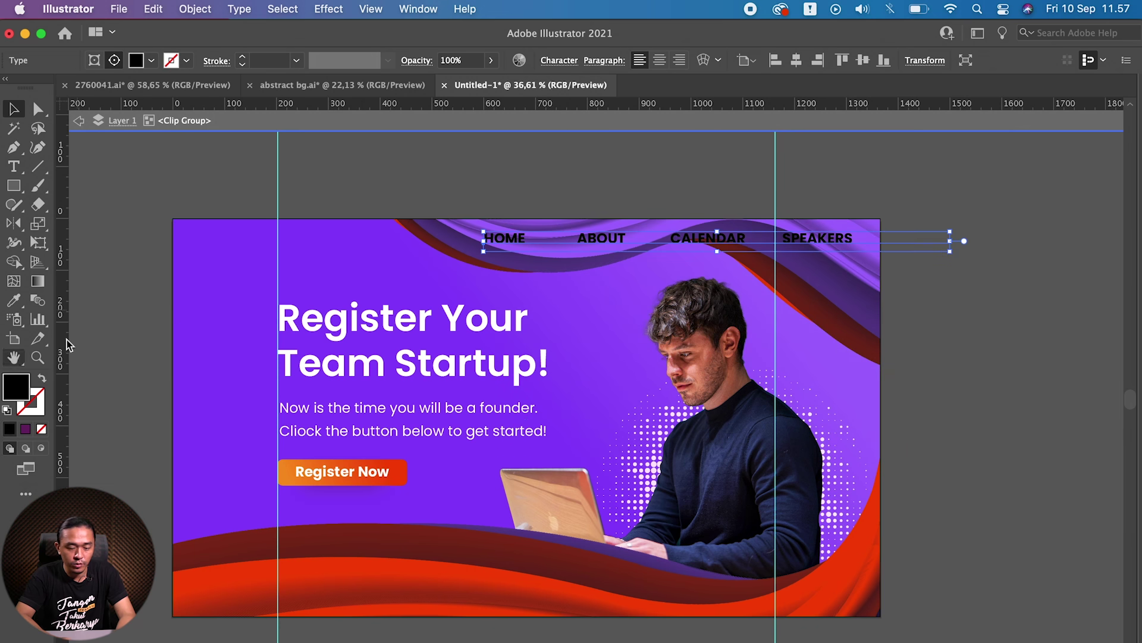
# Step: Set the navigation text to 16 pt with a white fill
pyautogui.press('super+t')
pyautogui.click(110, 248)
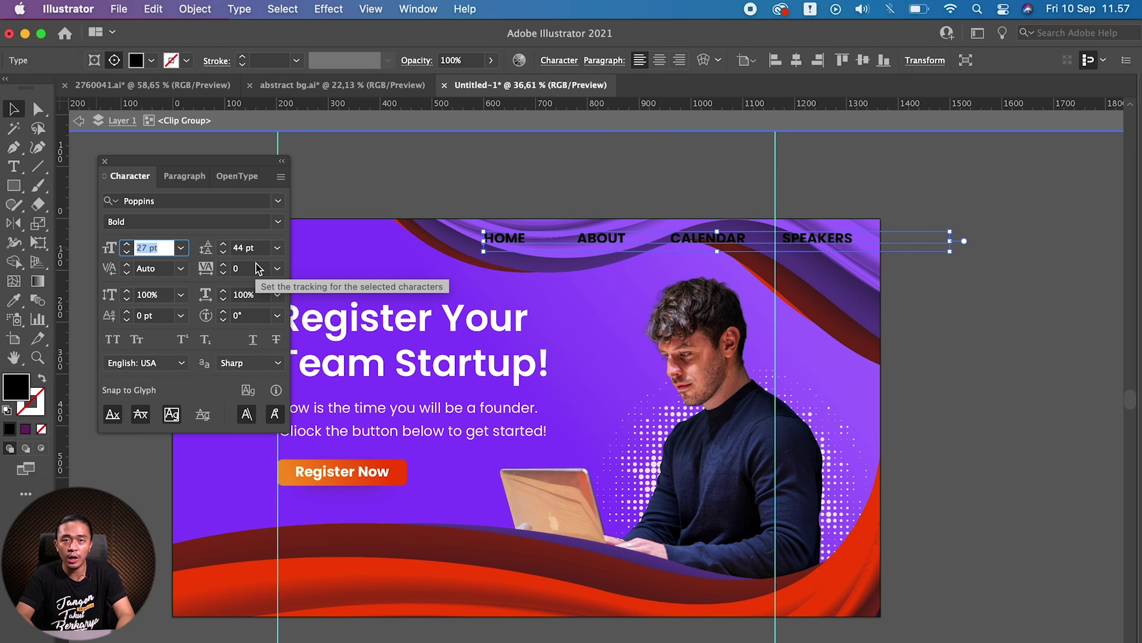
pyautogui.write('14')
pyautogui.press('BackSpace')
pyautogui.write('6')
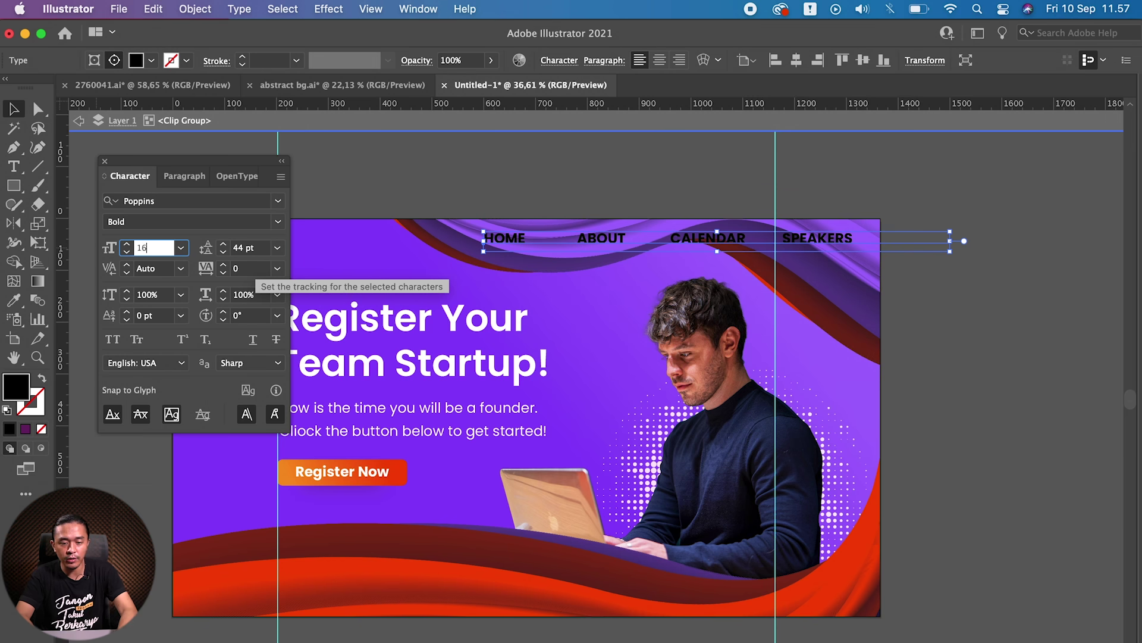
pyautogui.press('Return')
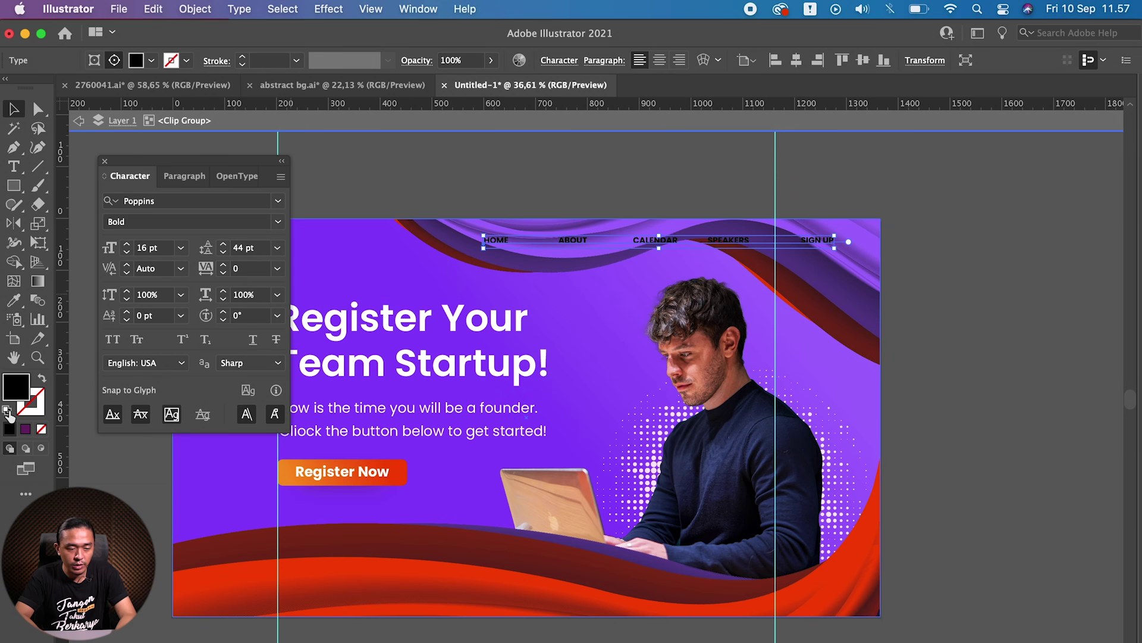
pyautogui.click(8, 410)
pyautogui.hotkey('shift', 'Tab')
pyautogui.hotkey('shift', 'Tab')
# Step: Shift the navigation left along the banner top and delete the stray starburst decoration
pyautogui.moveTo(823, 244); pyautogui.dragTo(754, 242)
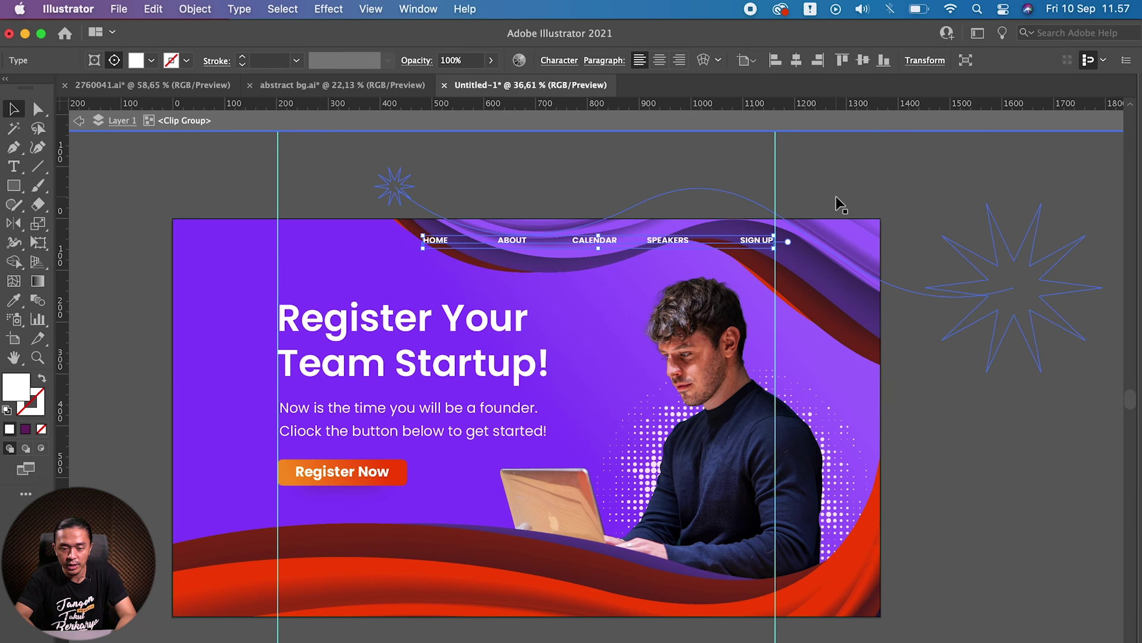
pyautogui.press('Down')
pyautogui.press('Down')
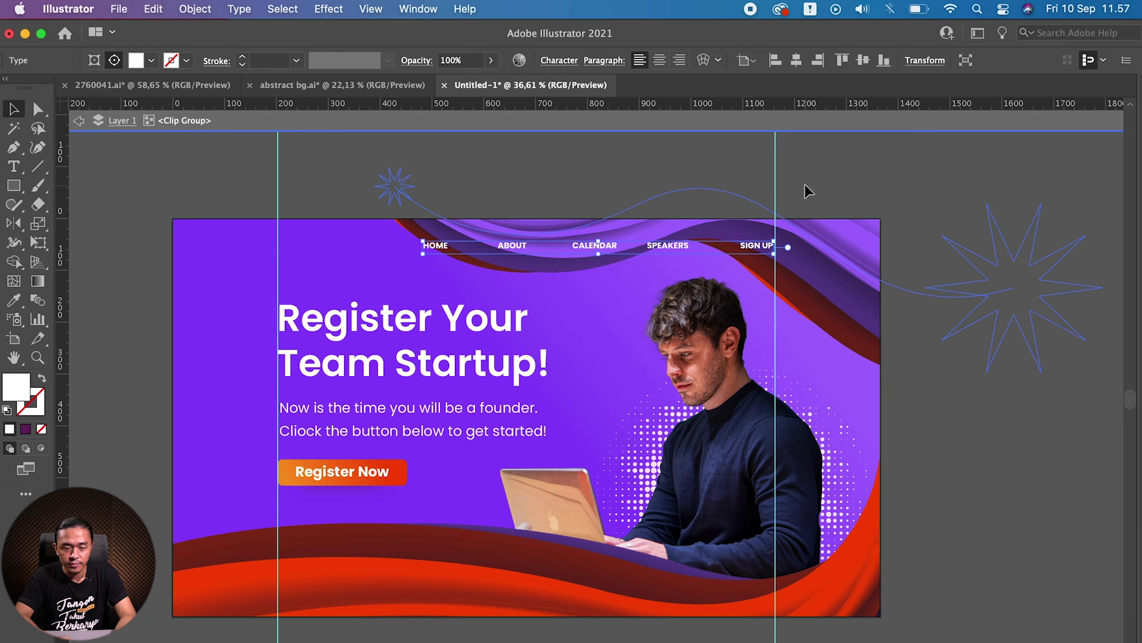
pyautogui.moveTo(804, 184); pyautogui.dragTo(501, 187)
pyautogui.hscroll(-3, 452, 178)
pyautogui.press('Delete')
# Step: Add an enlarged 'logo' text at the banner's top left
pyautogui.press('t')
pyautogui.scroll(3, 441, 205)
pyautogui.click(359, 290)
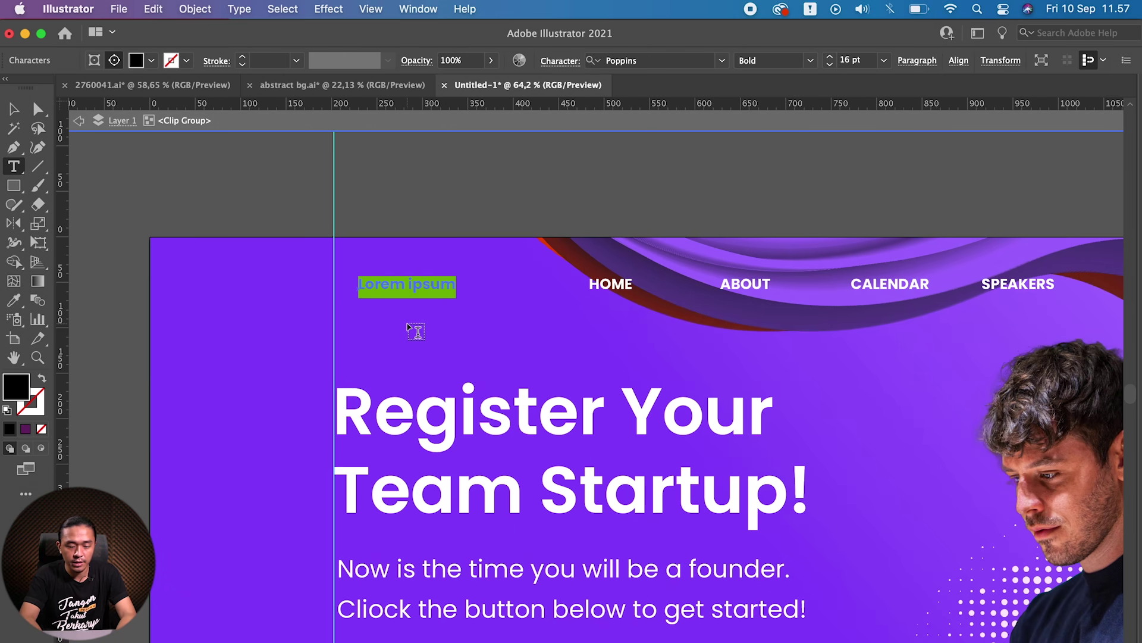
pyautogui.write('logo')
pyautogui.press('super+a')
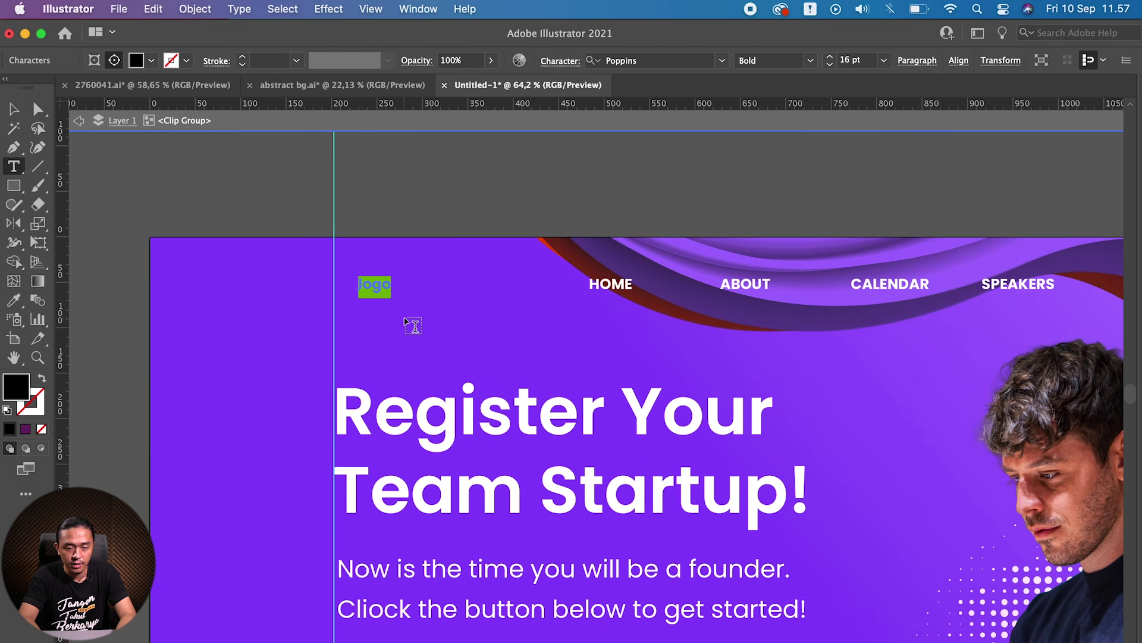
pyautogui.press('Escape')
pyautogui.press('super+shift+period')
pyautogui.press('super+shift+period')
pyautogui.press('super+shift+period')
pyautogui.press('super+shift+period')
pyautogui.press('super+shift+period')
pyautogui.press('super+shift+period')
# Step: Align the logo with the headline and navigation, with white fill and no stroke
pyautogui.moveTo(412, 294)
pyautogui.mouseDown()
pyautogui.moveTo(372, 302)
pyautogui.moveTo(385, 292)
pyautogui.mouseUp()
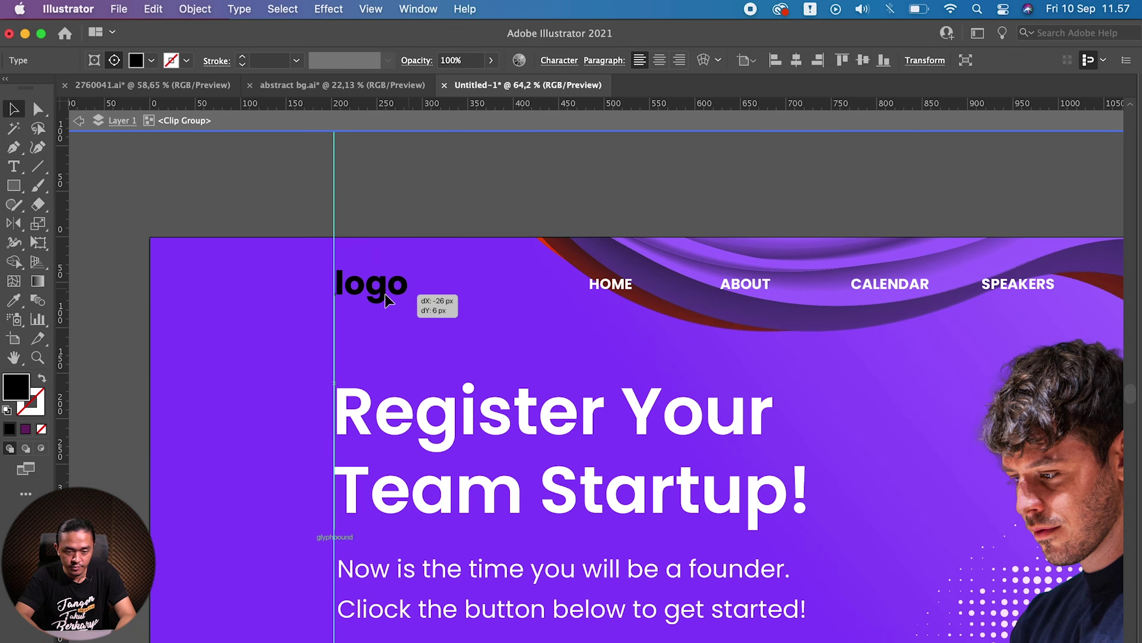
pyautogui.moveTo(385, 291); pyautogui.dragTo(385, 292)
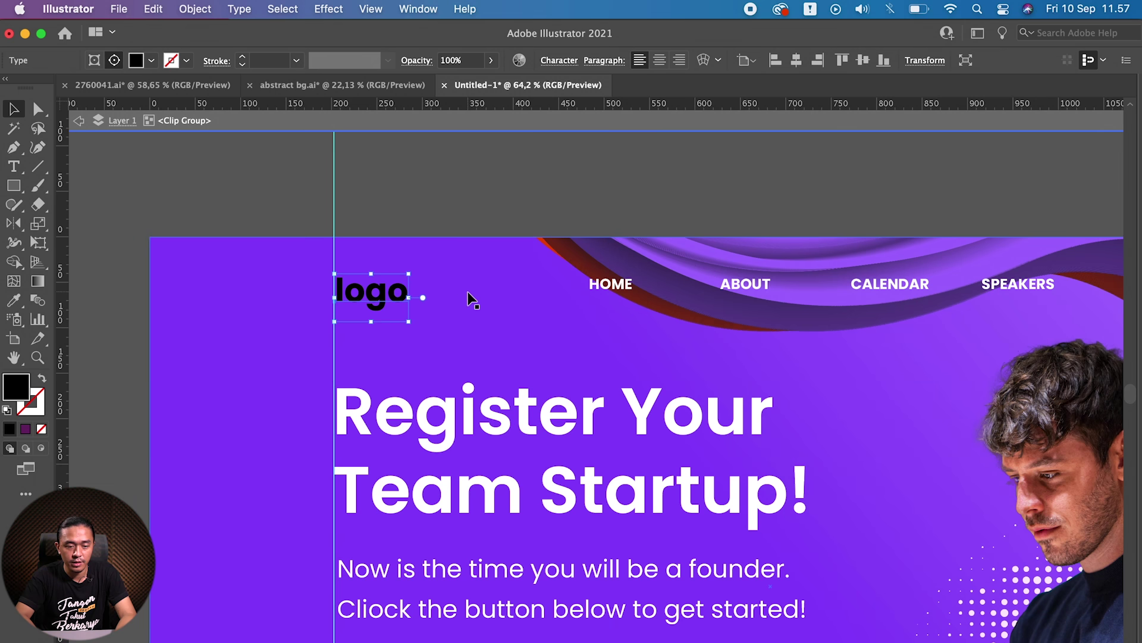
pyautogui.hotkey('shift', 'Up')
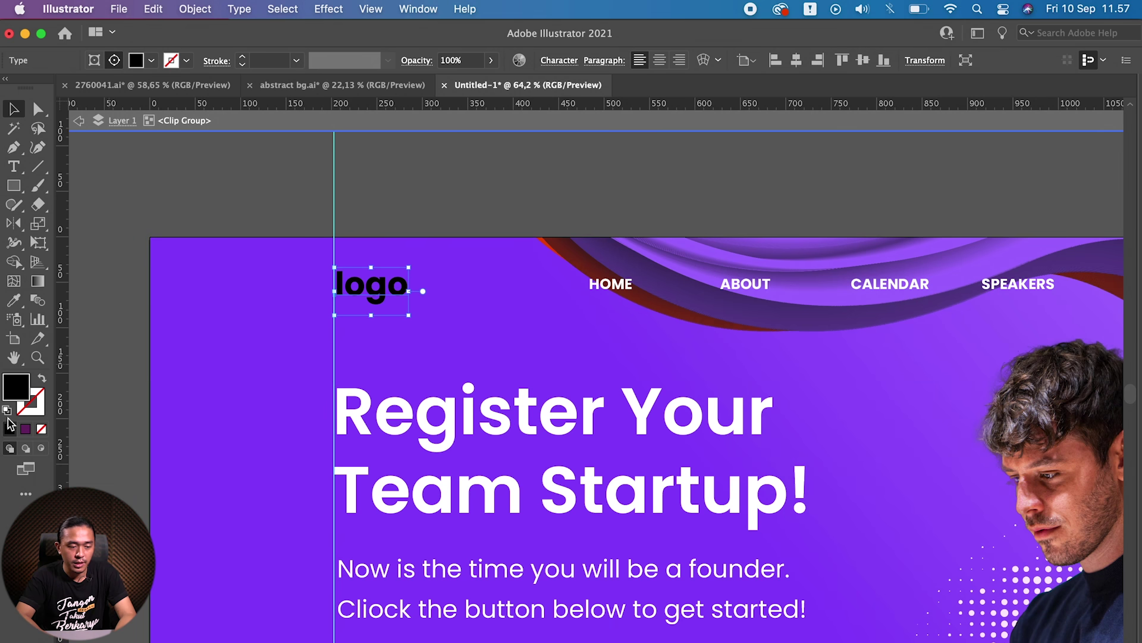
pyautogui.click(16, 414)
pyautogui.click(41, 428)
pyautogui.click(420, 189)
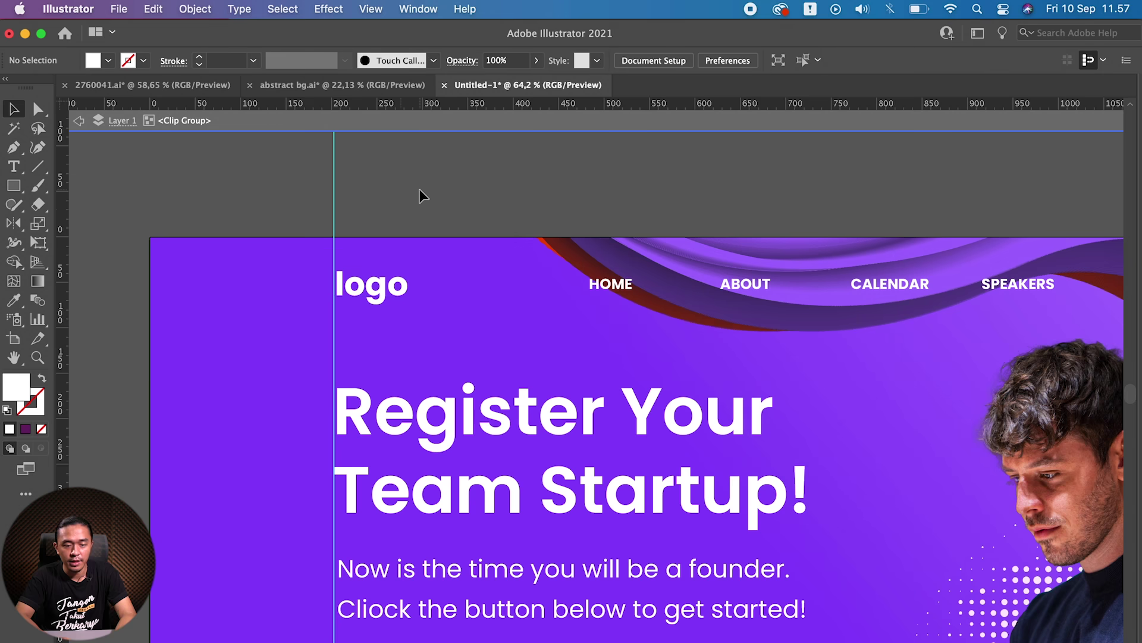
pyautogui.scroll(-3, 419, 189)
# Step: Nudge the headline, paragraph and Register Now text slightly downward
pyautogui.click(447, 309)
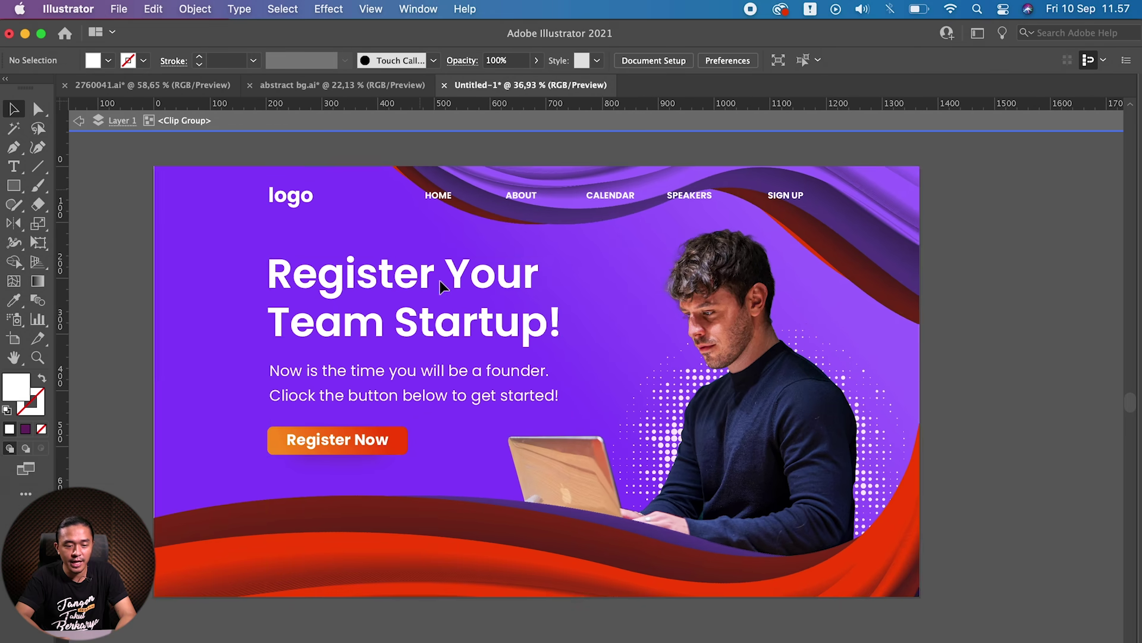
pyautogui.keyDown('shift'); pyautogui.click(393, 373); pyautogui.keyUp('shift')
pyautogui.keyDown('shift'); pyautogui.click(355, 436); pyautogui.keyUp('shift')
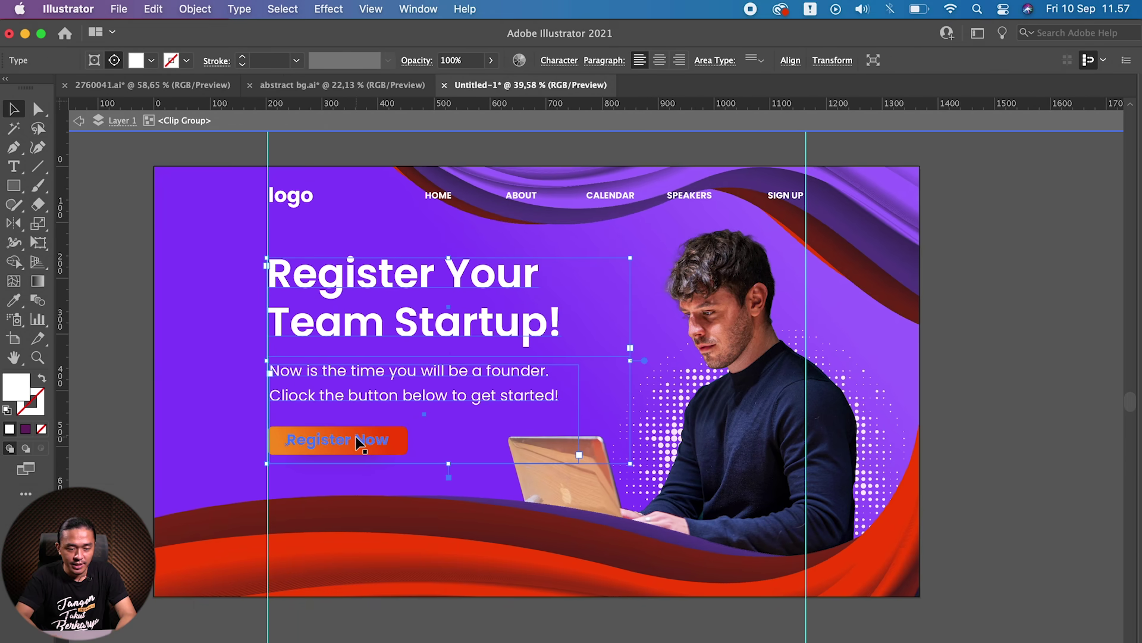
pyautogui.hotkey('shift', 'Down')
pyautogui.click(123, 430)
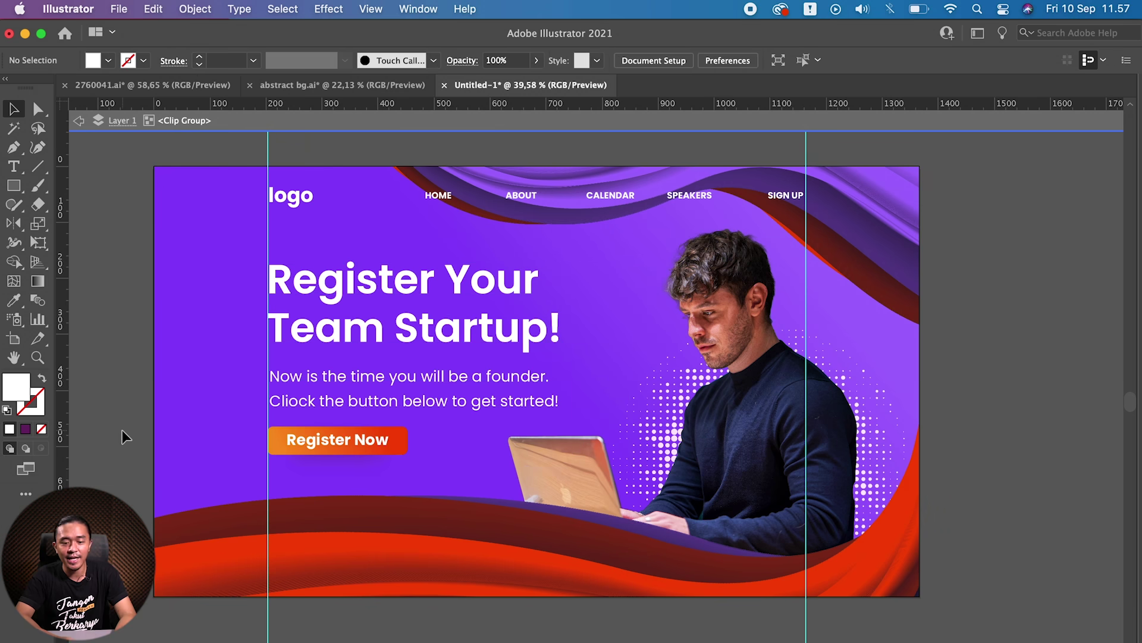
pyautogui.scroll(-1, 123, 430)
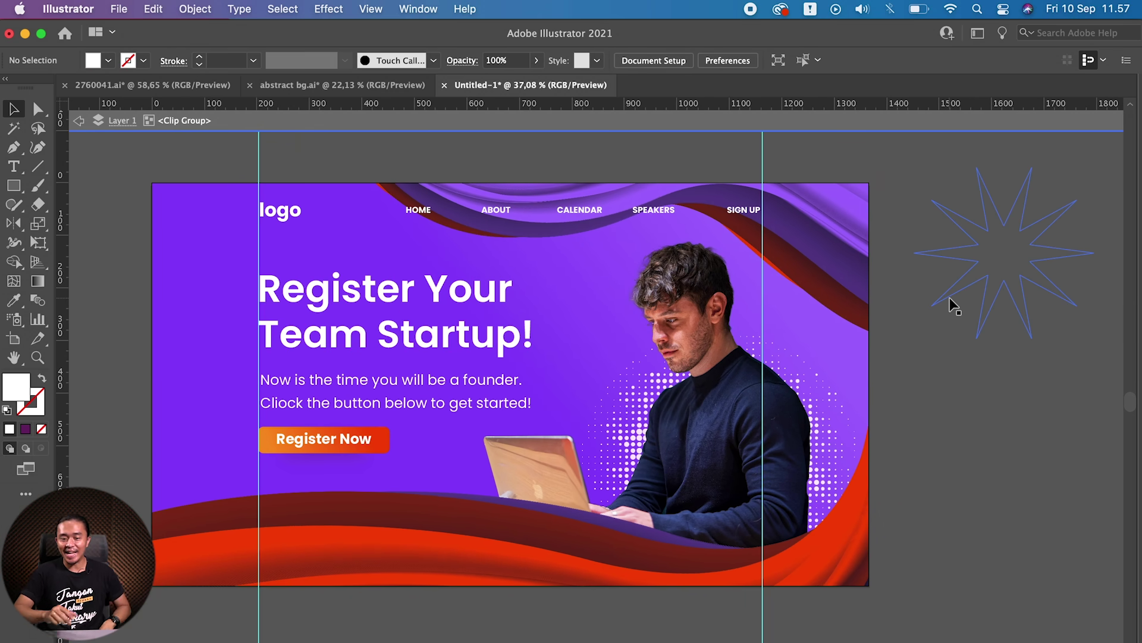
# Step: Preview the banner full-screen and add a horizontal guide above the paragraph
pyautogui.scroll(3, 964, 444)
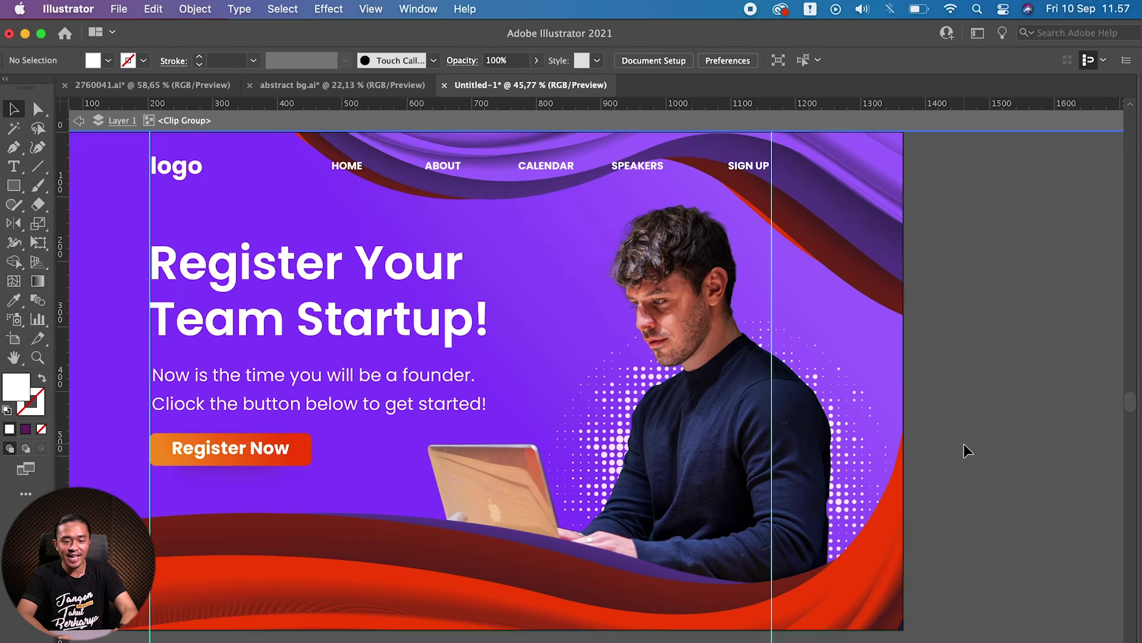
pyautogui.scroll(3, 964, 443)
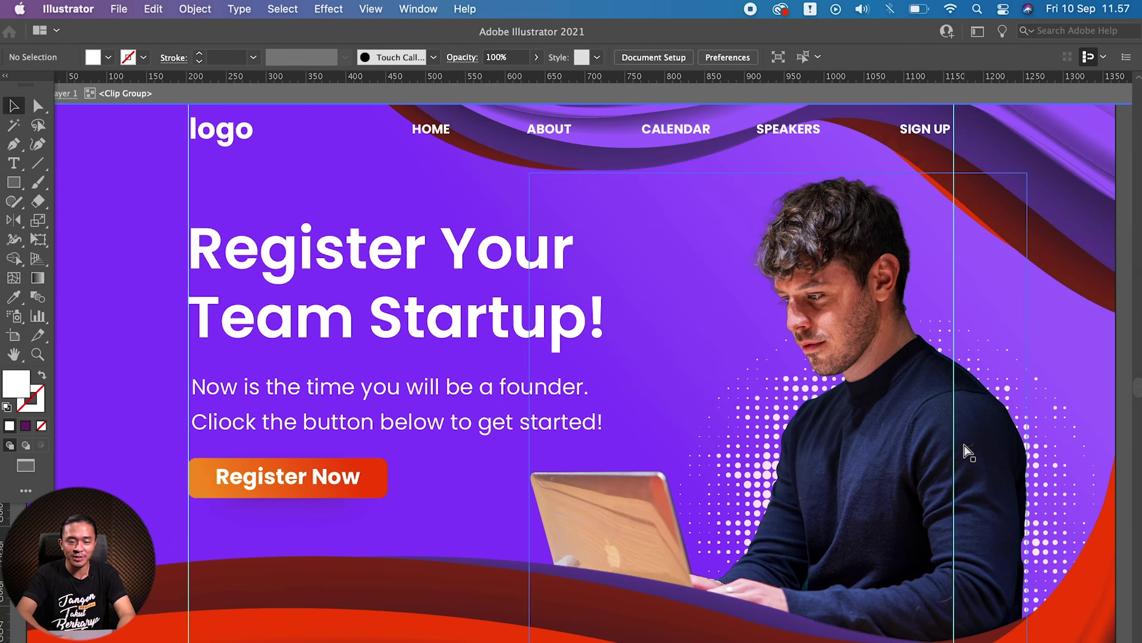
pyautogui.press('f')
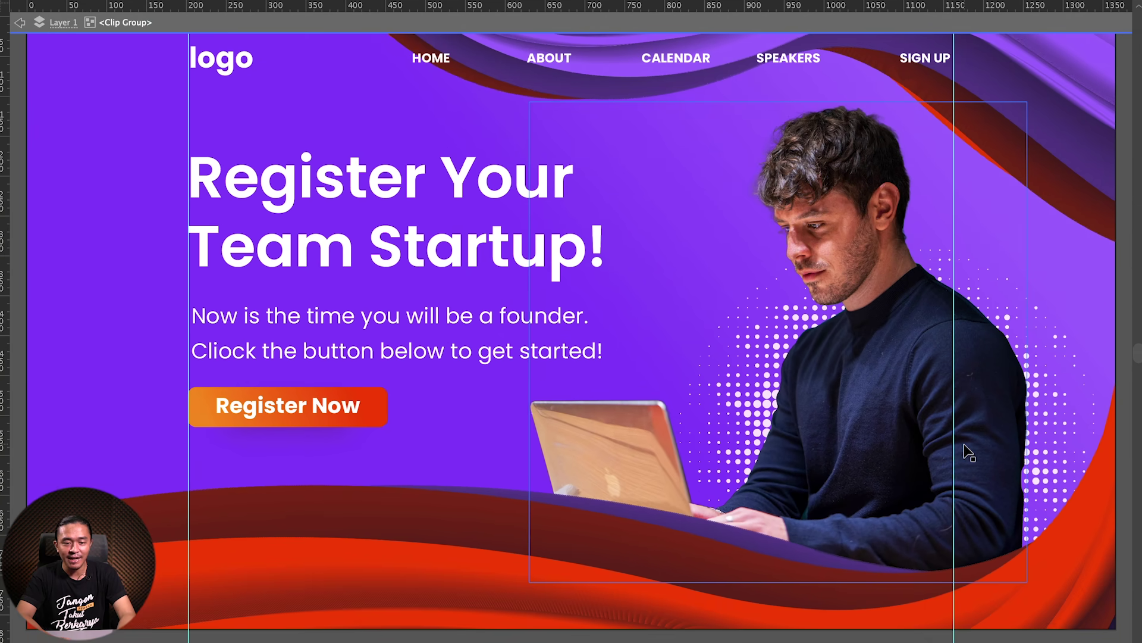
pyautogui.scroll(2, 982, 446)
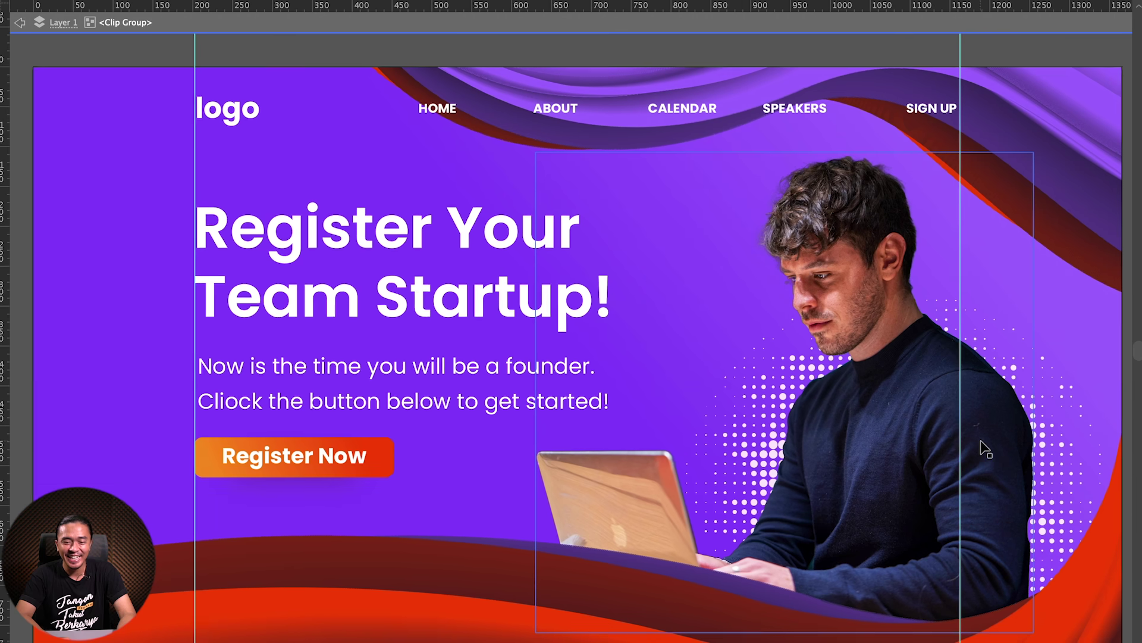
pyautogui.hotkey('ctrl', 'shift', 'a')
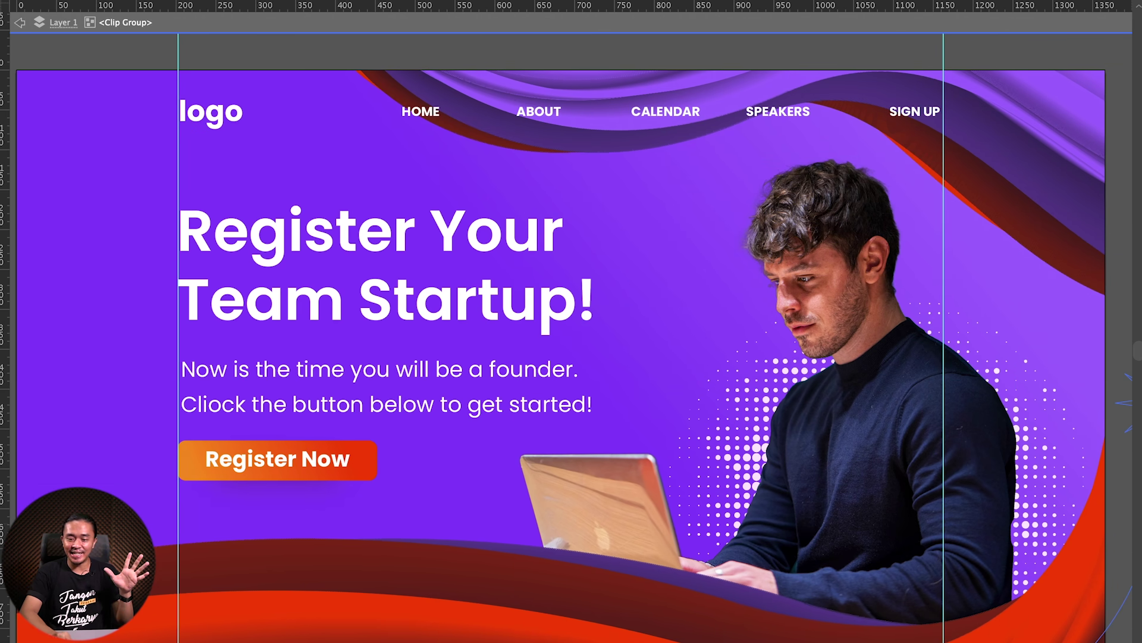
pyautogui.hotkey('shift', 'Tab')
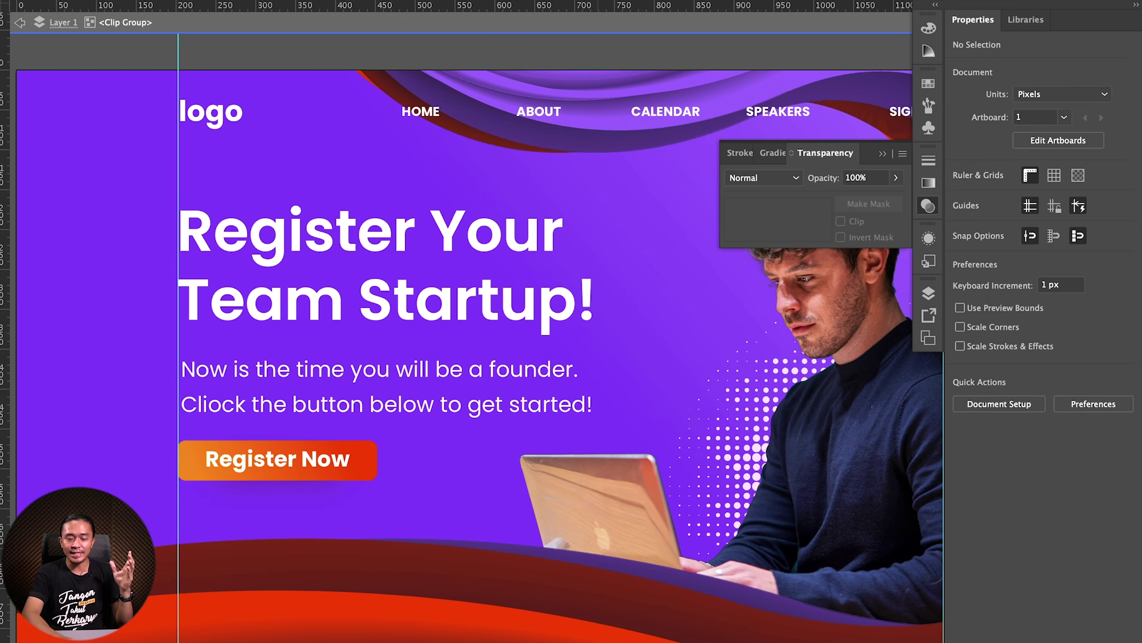
pyautogui.hotkey('shift', 'Tab')
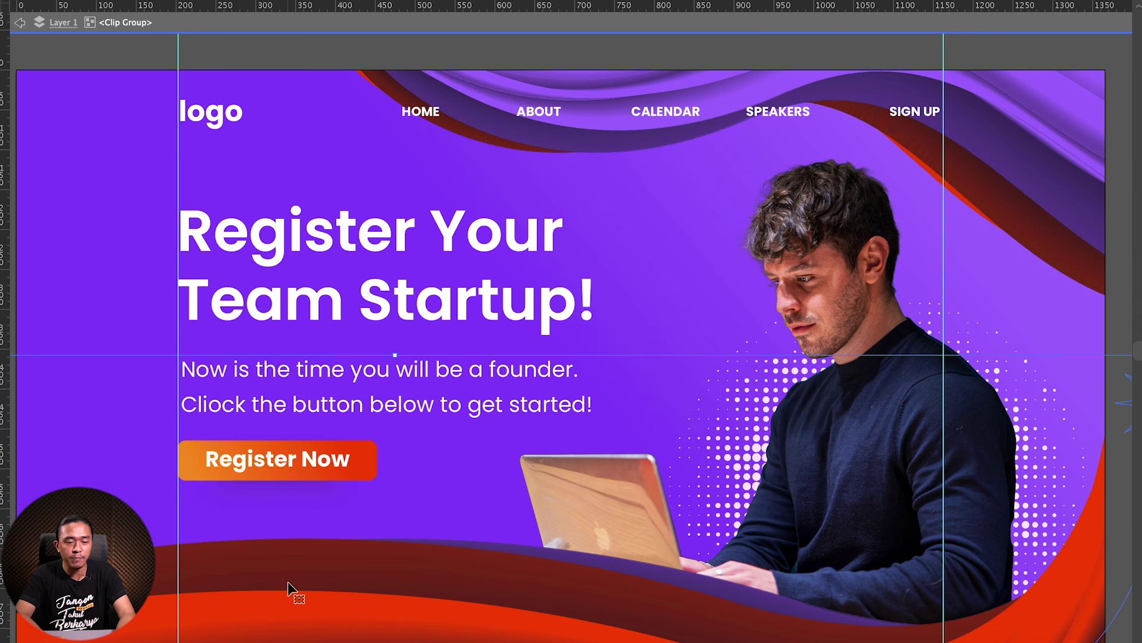
pyautogui.press('Escape')
pyautogui.moveTo(394, 6); pyautogui.dragTo(394, 356)
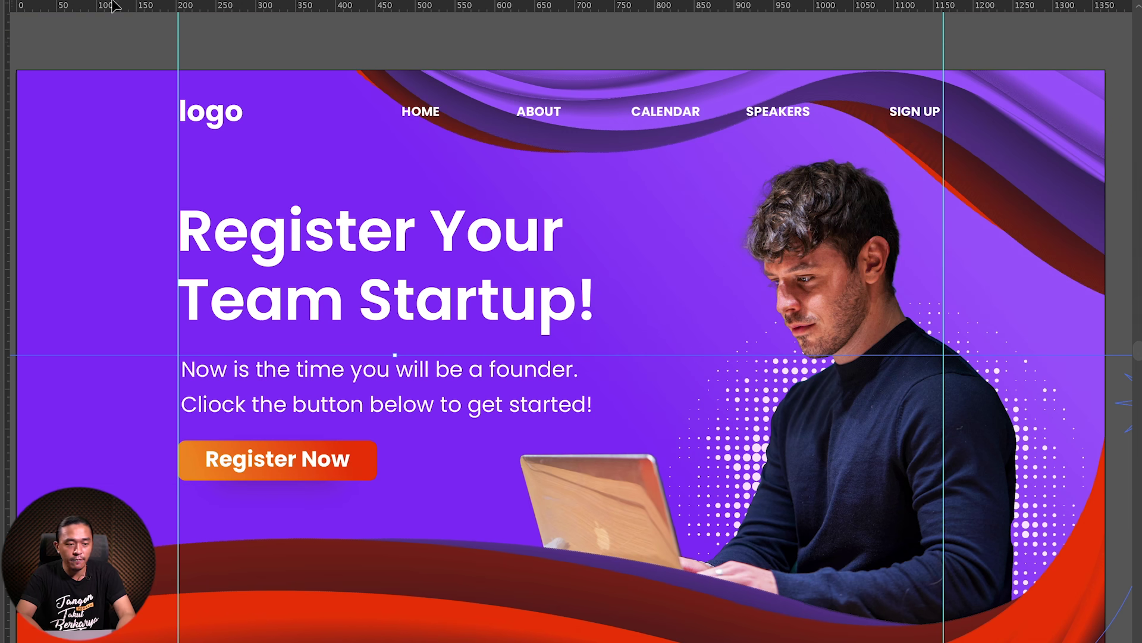
# Step: Start Save As with the Illustrator EPS format
pyautogui.press('f')
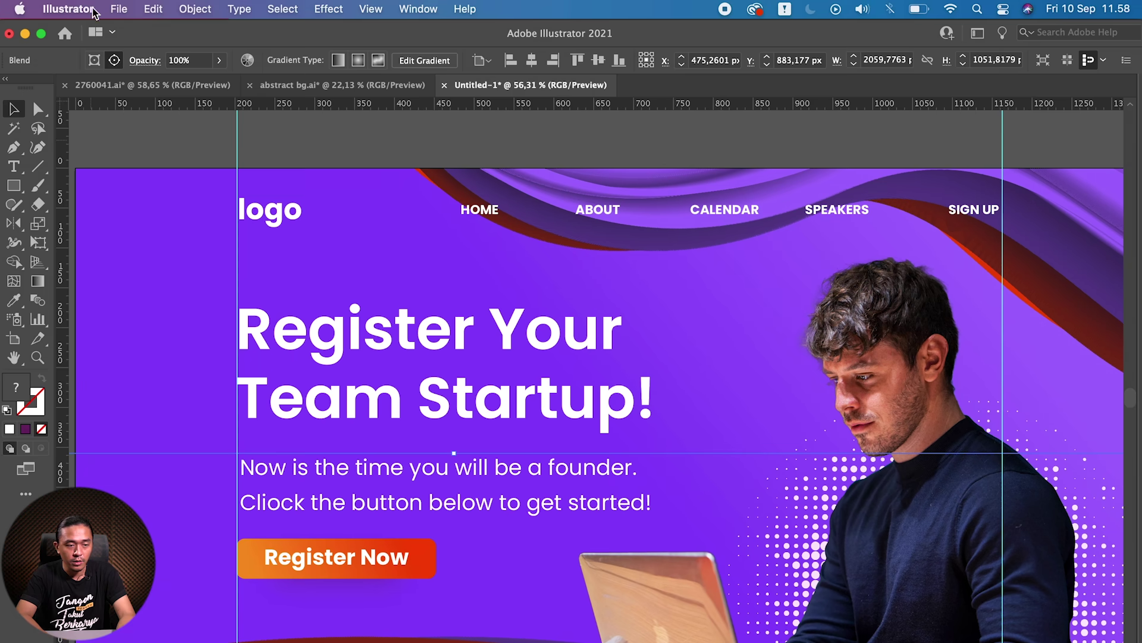
pyautogui.click(119, 8)
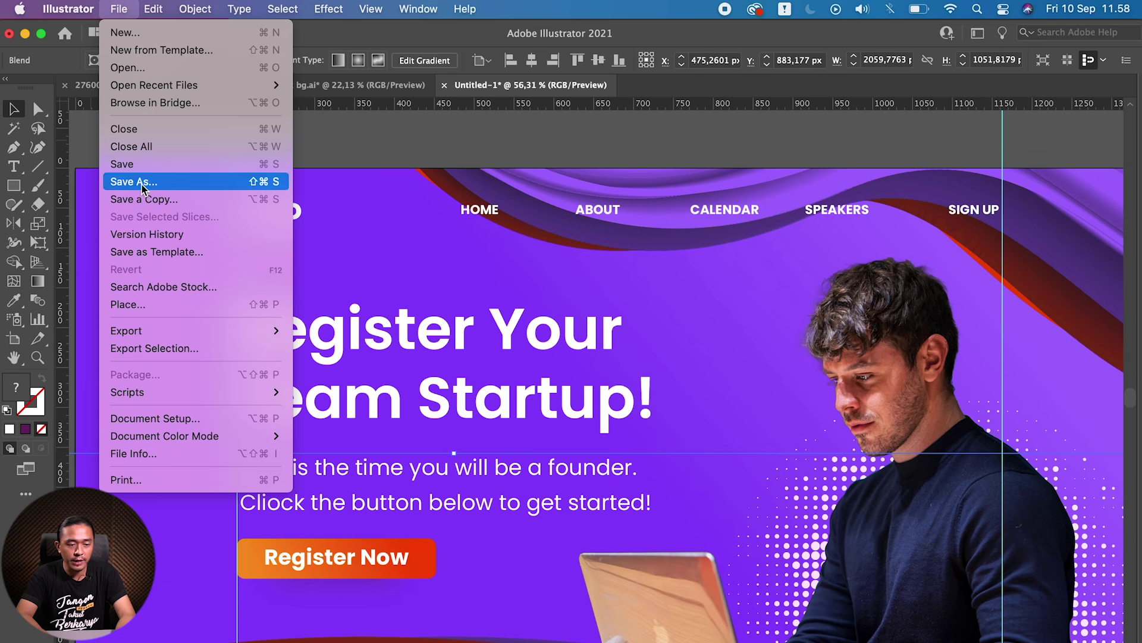
pyautogui.click(141, 184)
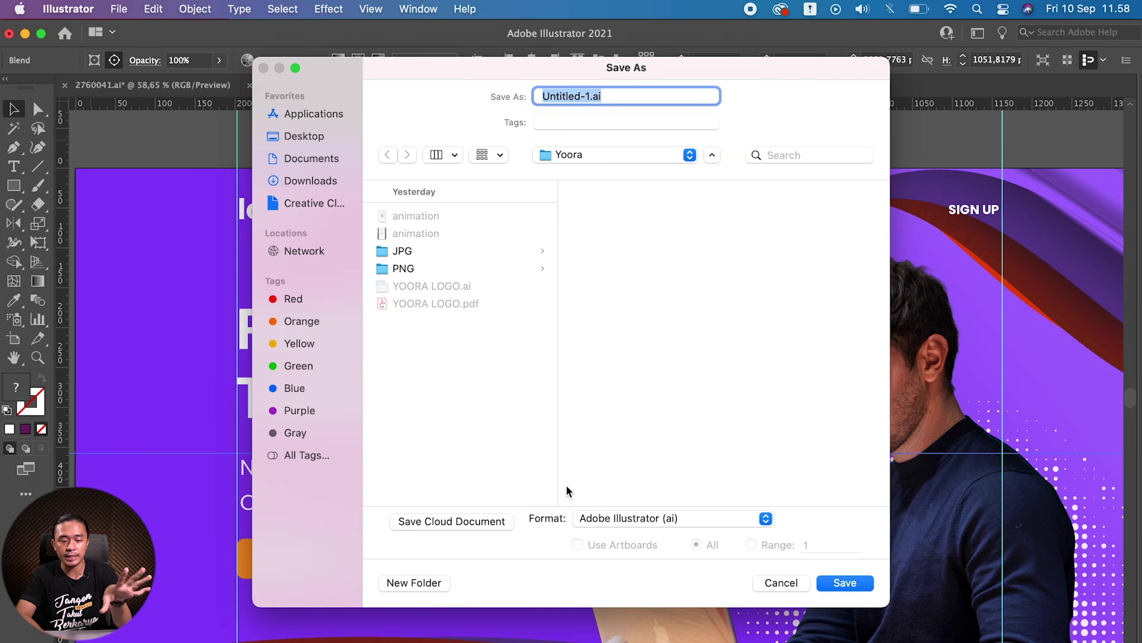
pyautogui.click(602, 517)
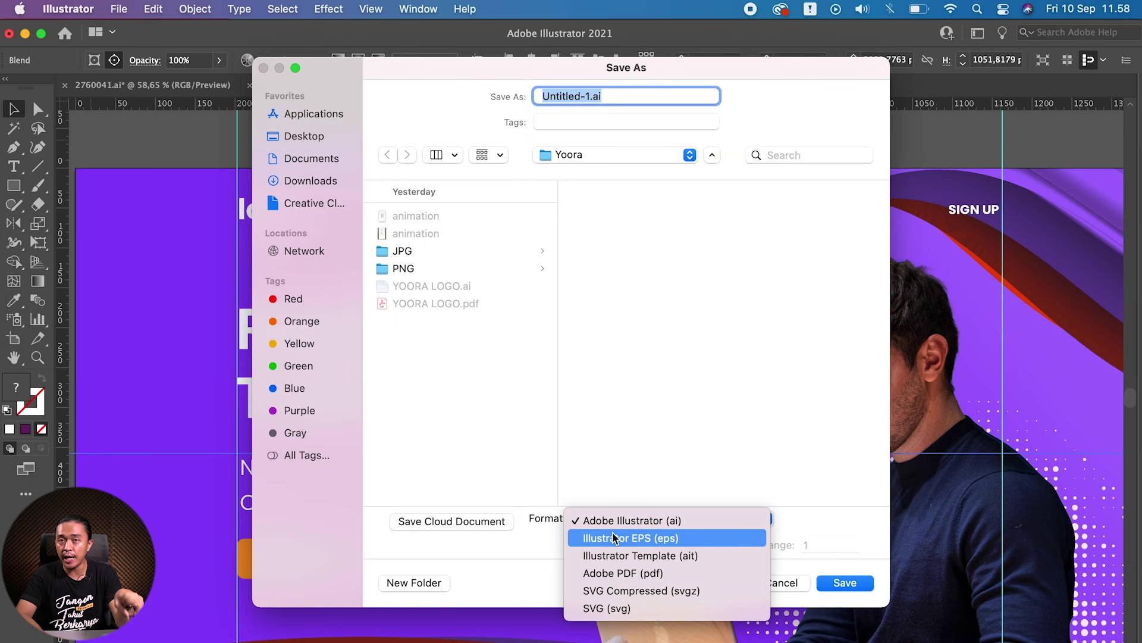
pyautogui.click(615, 537)
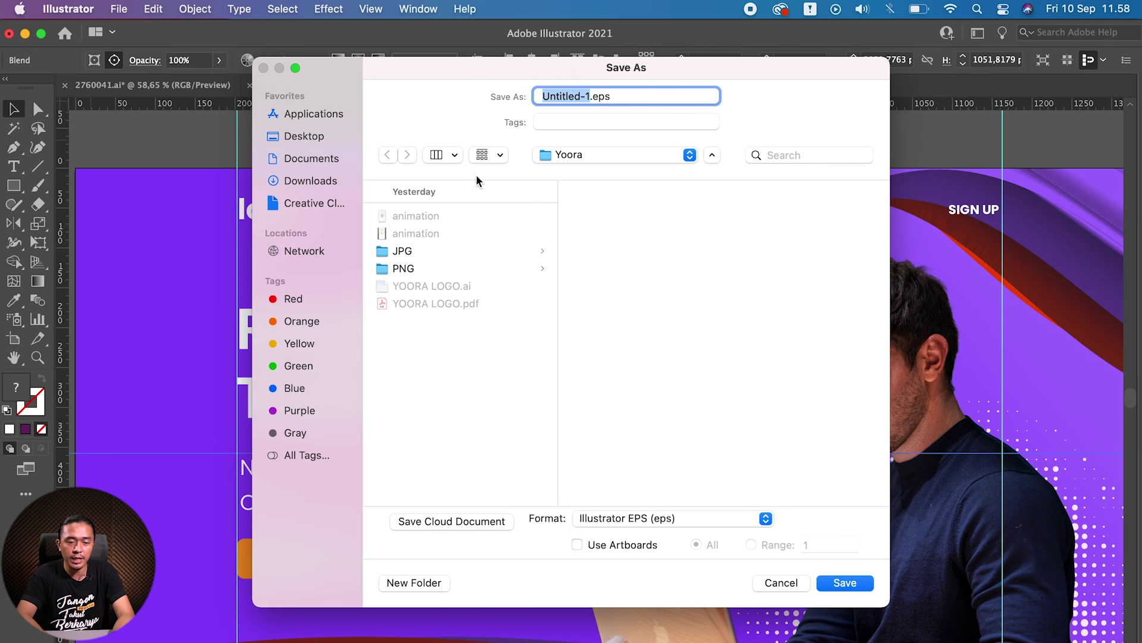
# Step: Save as 'Startup Homepage Design' in a new Contoh Web folder inside Documents
pyautogui.click(316, 159)
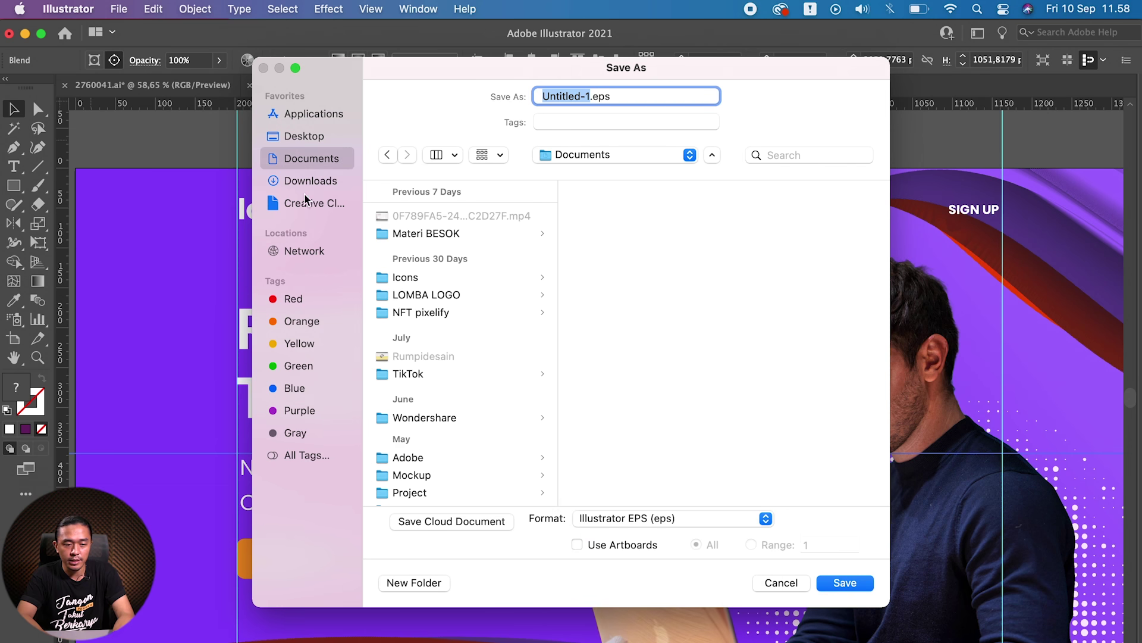
pyautogui.click(418, 581)
pyautogui.write('Contoh Eer')
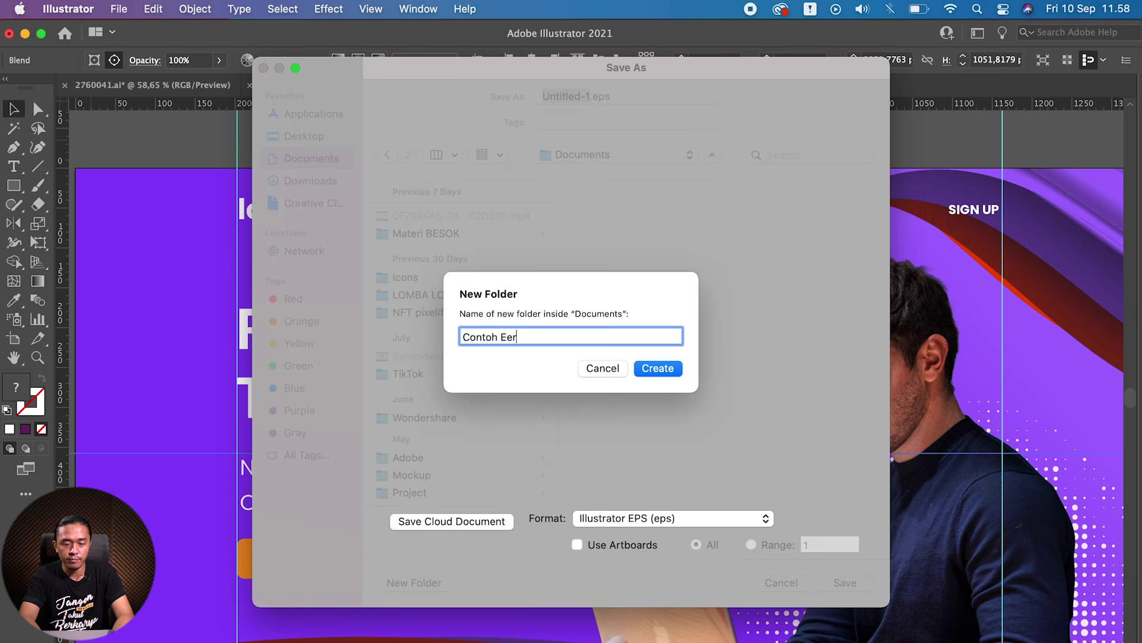
pyautogui.write('b')
pyautogui.press('Return')
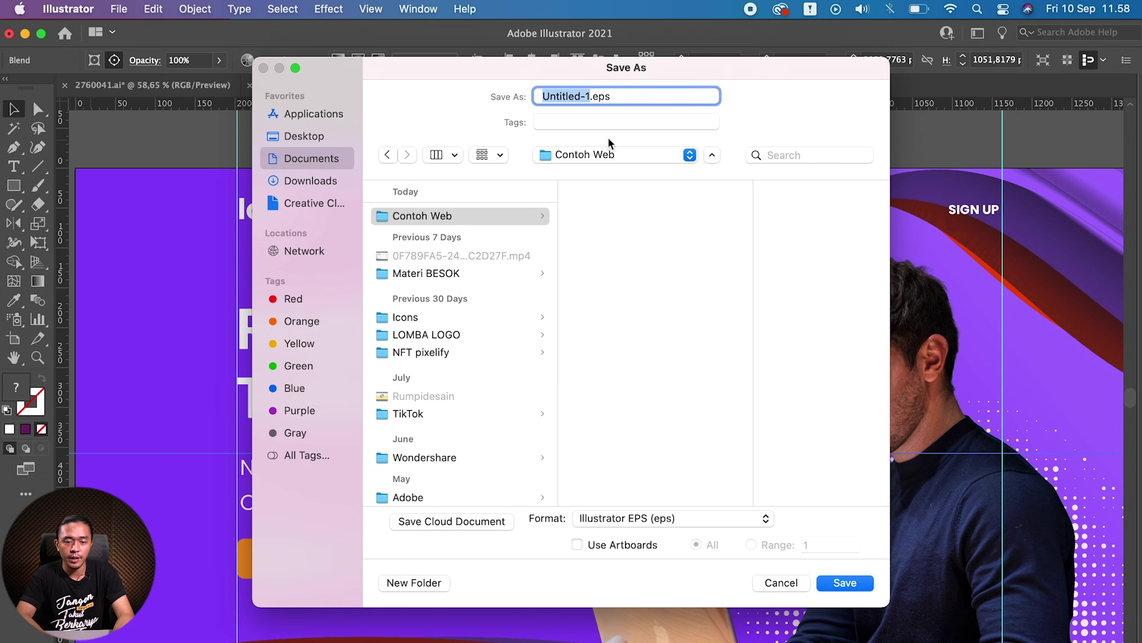
pyautogui.write('Startup Homepage Design')
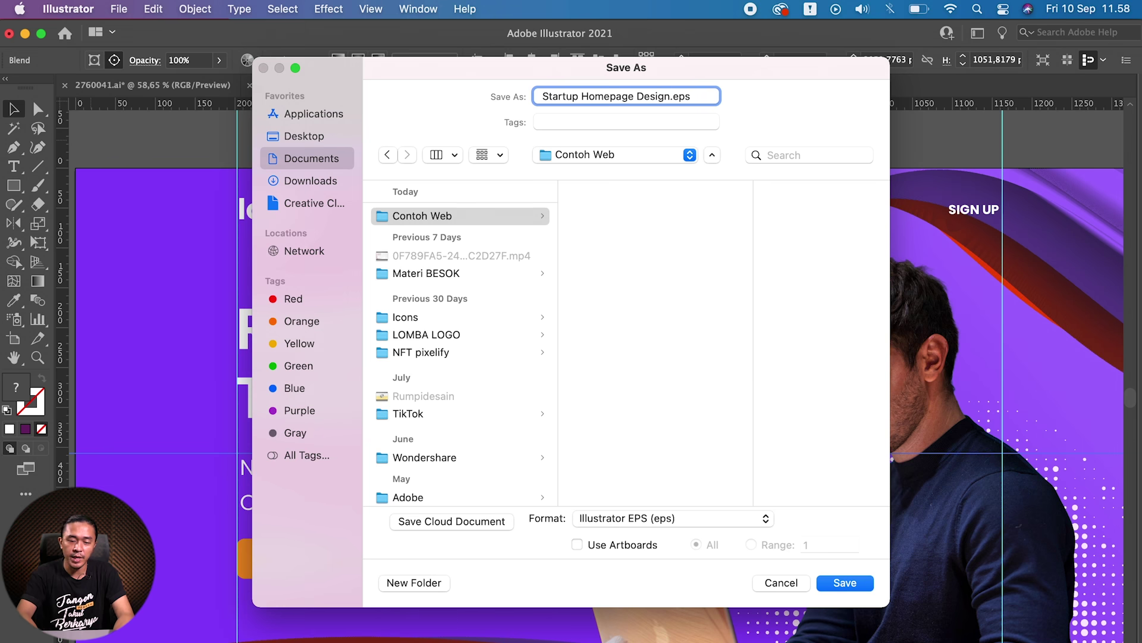
pyautogui.click(839, 583)
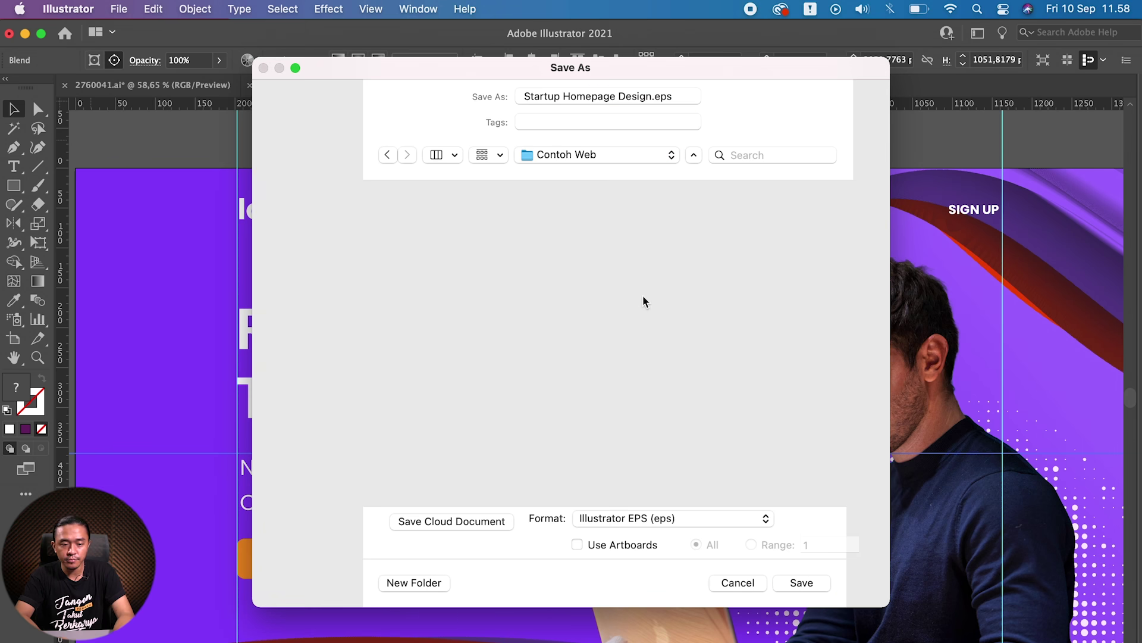
pyautogui.click(554, 151)
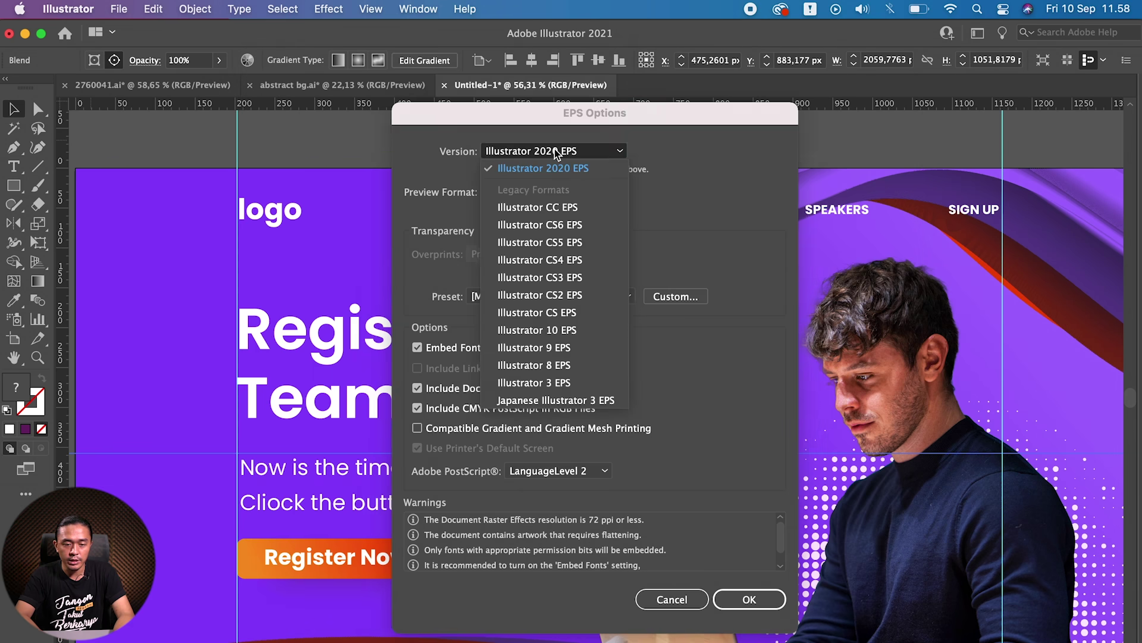
# Step: Choose Illustrator 10 EPS, confirm the options and accept the legacy-format warning
pyautogui.click(552, 330)
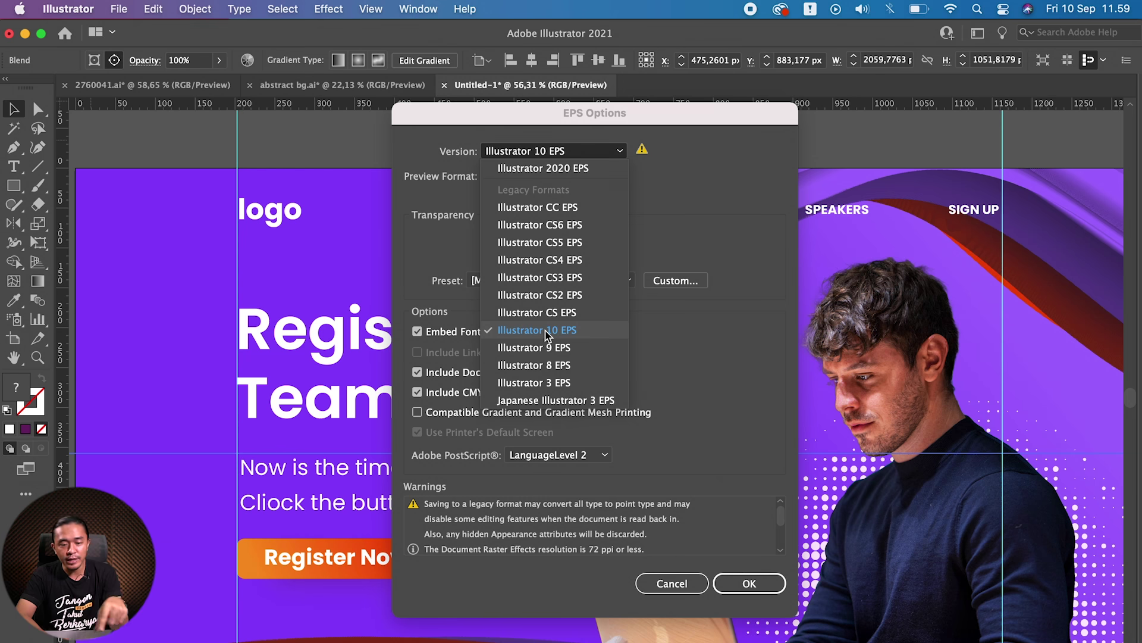
pyautogui.click(546, 331)
pyautogui.click(755, 583)
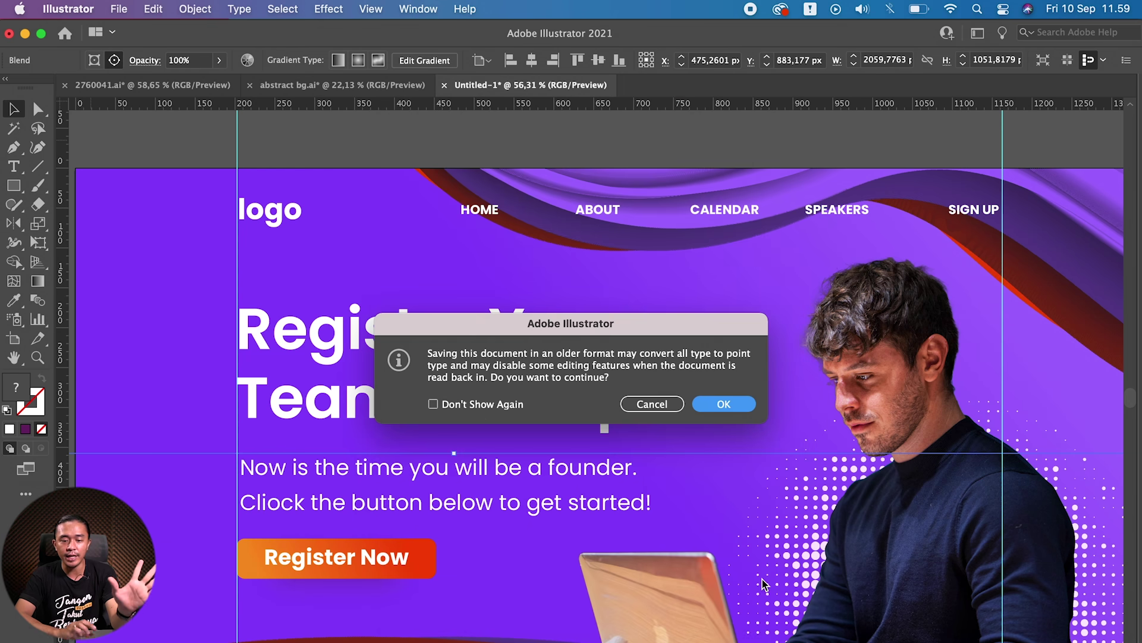
pyautogui.click(723, 404)
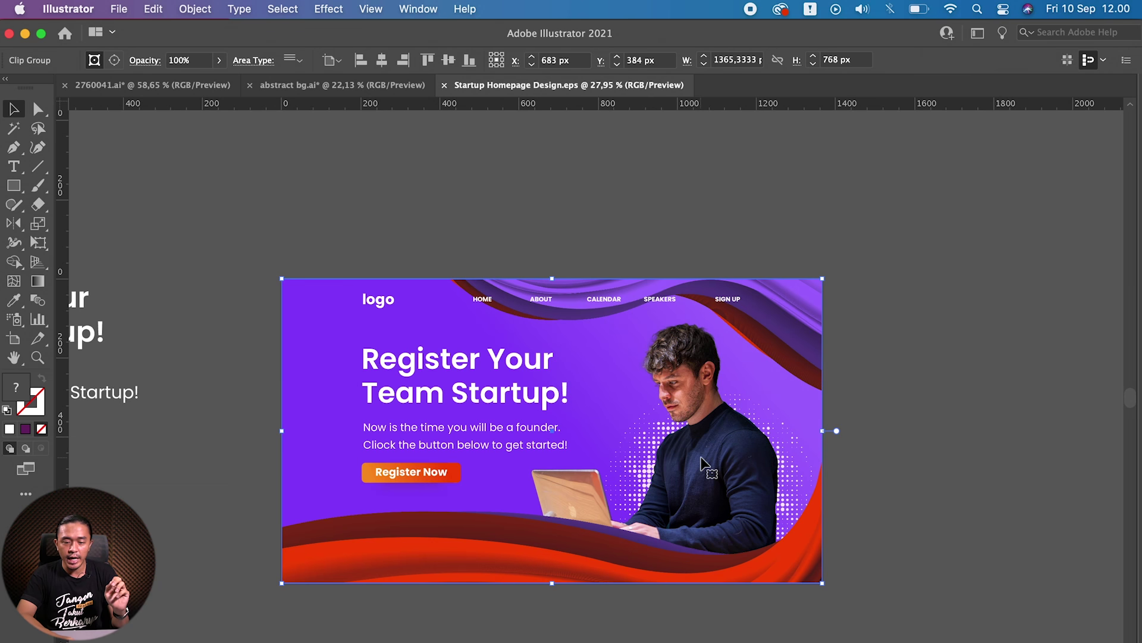
pyautogui.scroll(5, 742, 469)
pyautogui.hscroll(-3, 702, 464)
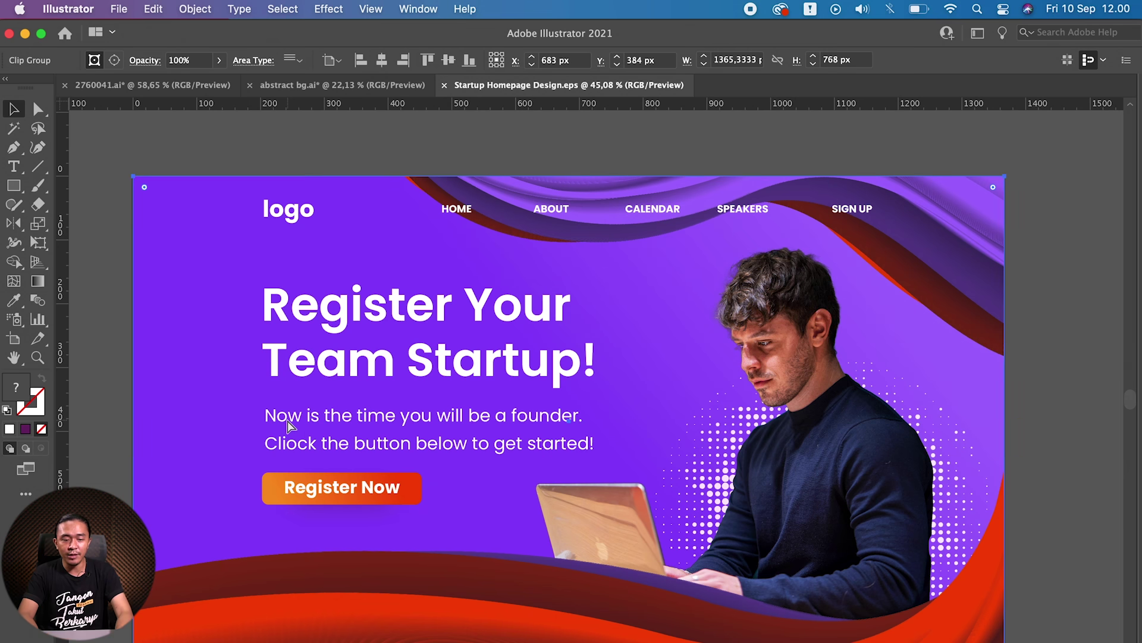
pyautogui.hotkey('shift', 'ctrl', 'b')
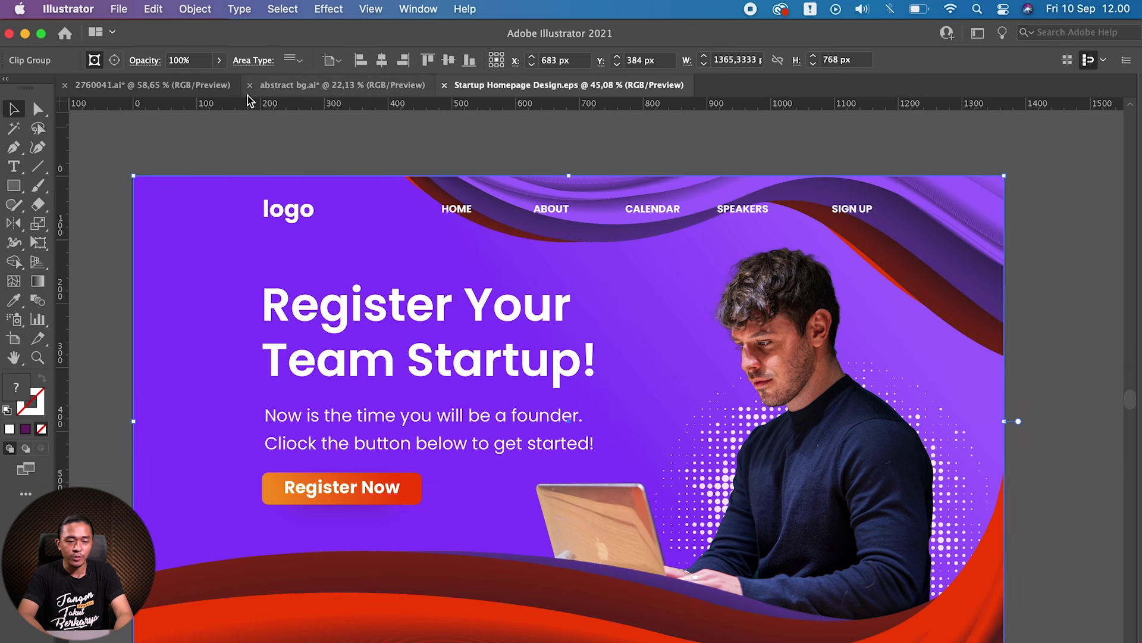
pyautogui.click(226, 149)
pyautogui.hotkey('ctrl', ';')
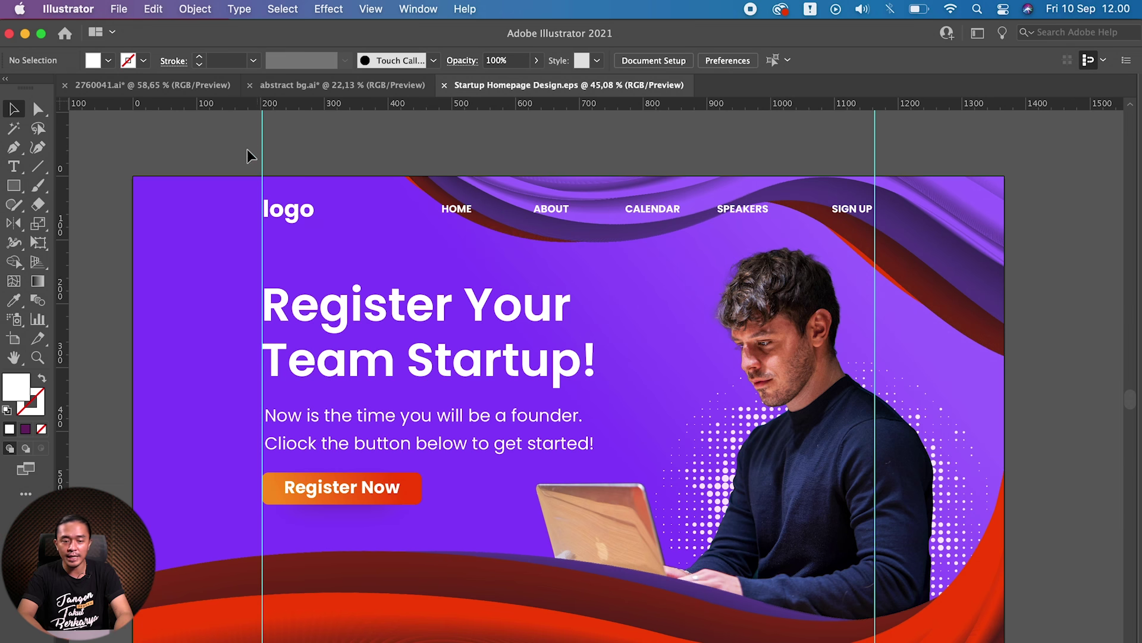
pyautogui.click(887, 477)
pyautogui.click(933, 137)
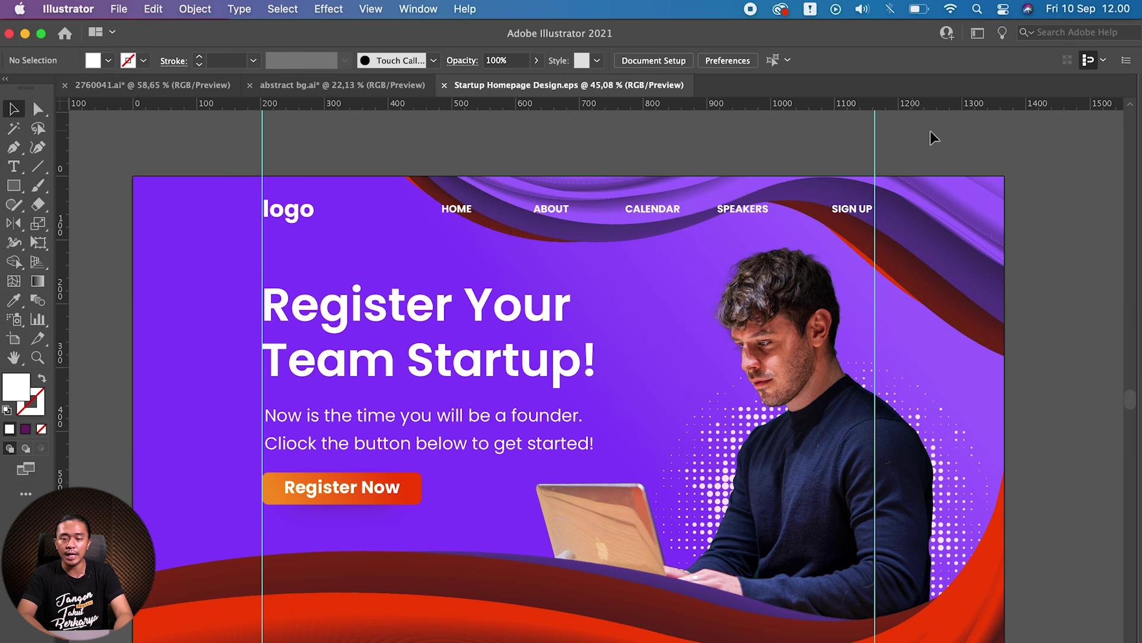